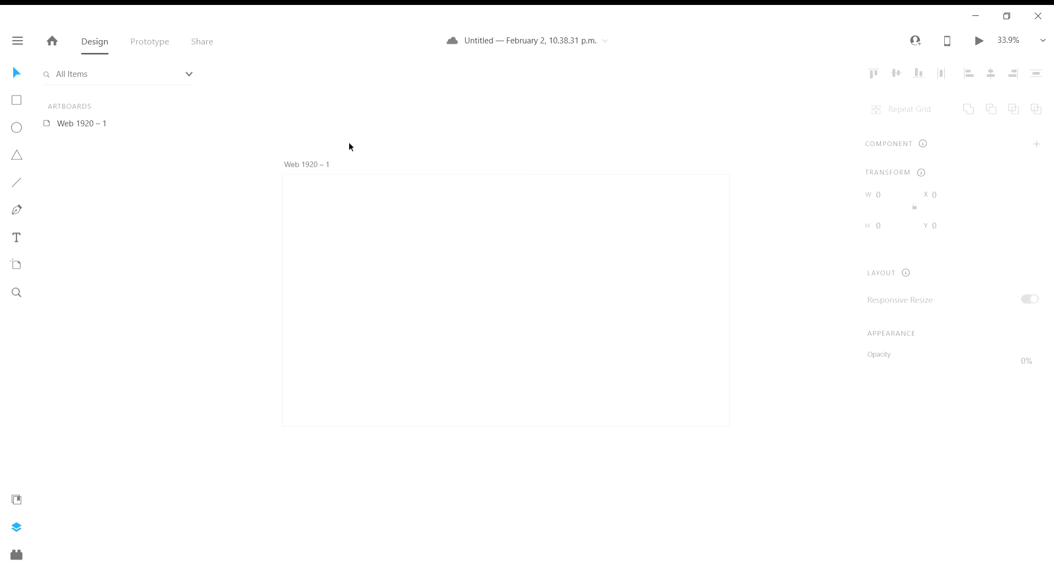
Step: Rename the Web 1920 – 1 artboard as Wireframe
{"action": "left_click", "coordinate": [315, 164]}
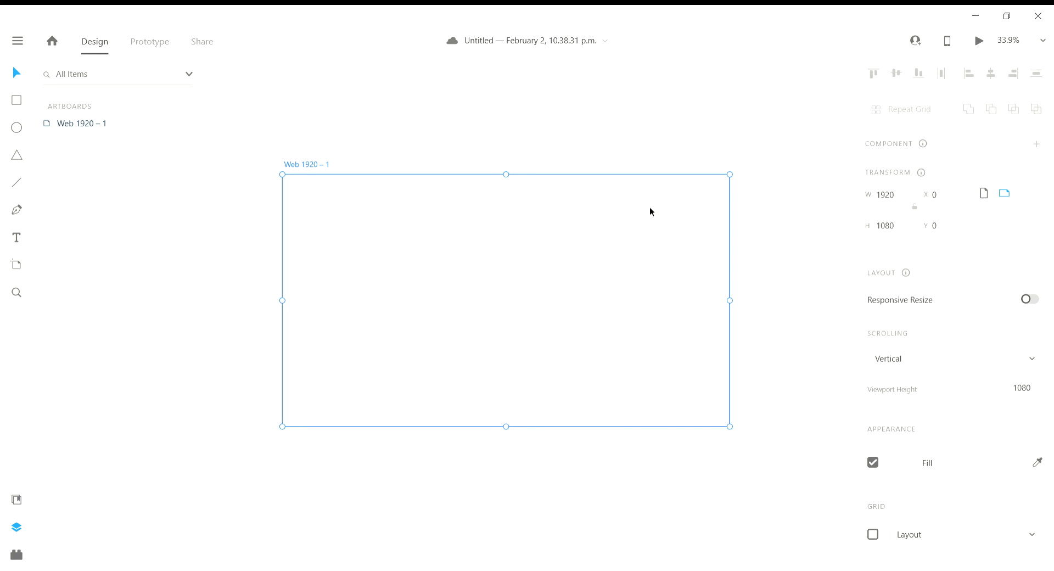
{"action": "double_click", "coordinate": [311, 165]}
{"action": "type", "text": "Wireframe"}
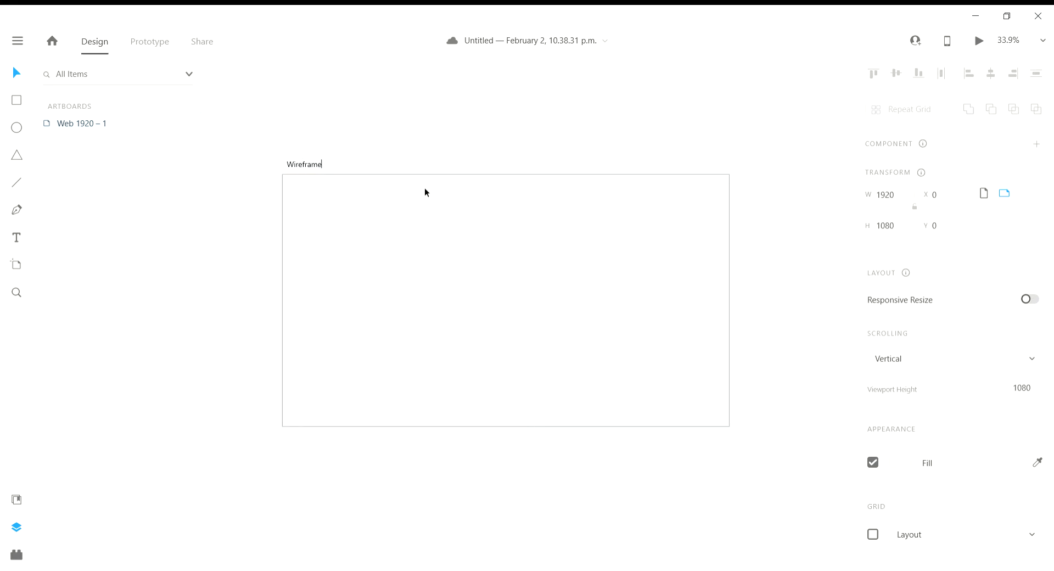
{"action": "key", "text": "Return"}
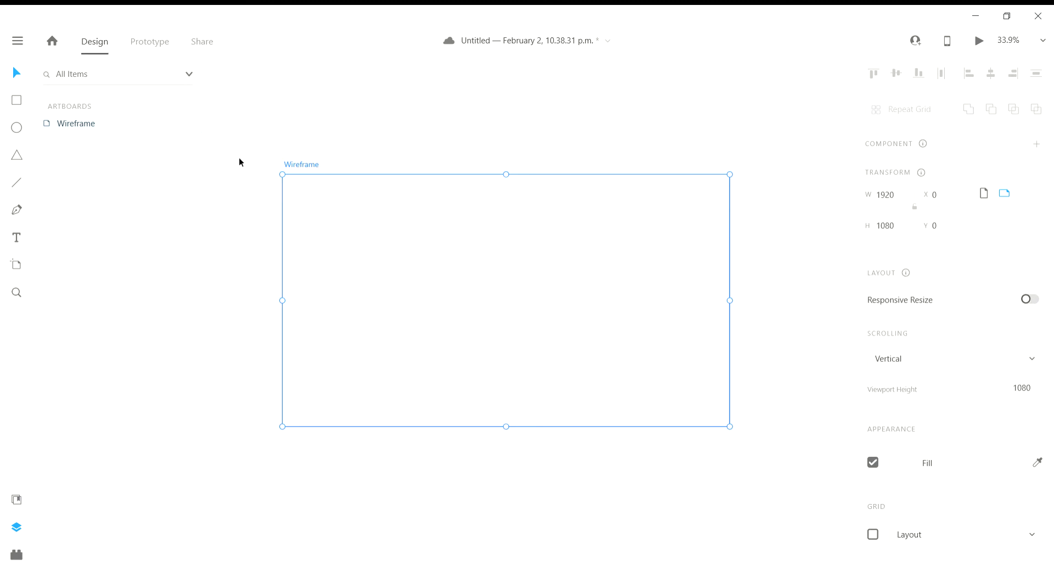
{"action": "left_click", "coordinate": [249, 141]}
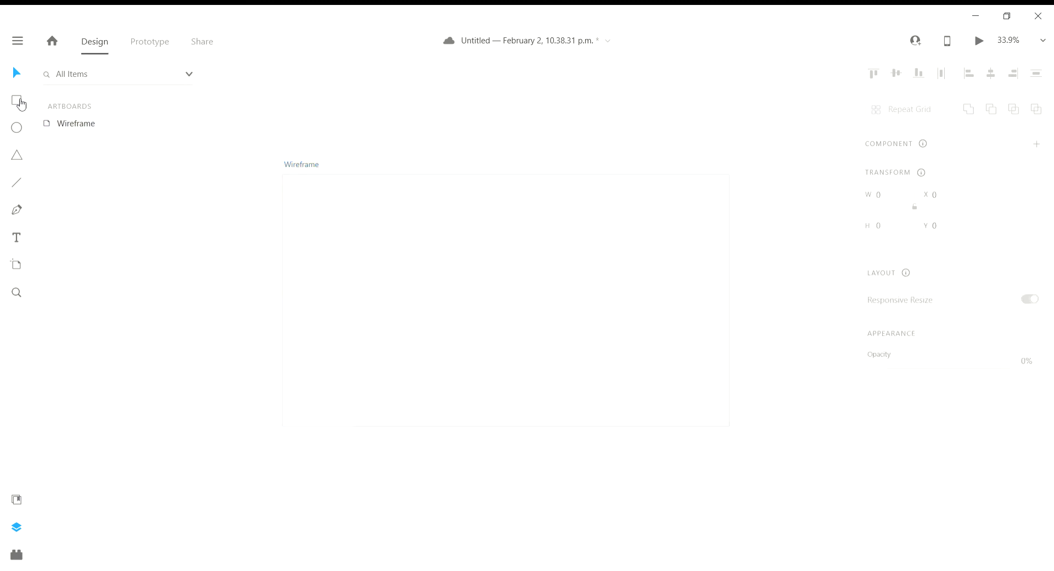
Step: Draw a full-width header rectangle about 1920 × 143 along the artboard's upper edge
{"action": "left_click", "coordinate": [21, 102]}
{"action": "mouse_move", "coordinate": [289, 181]}
{"action": "left_mouse_down"}
{"action": "mouse_move", "coordinate": [509, 237]}
{"action": "mouse_move", "coordinate": [749, 214]}
{"action": "mouse_move", "coordinate": [741, 207]}
{"action": "mouse_move", "coordinate": [736, 222]}
{"action": "mouse_move", "coordinate": [734, 212]}
{"action": "left_mouse_up"}
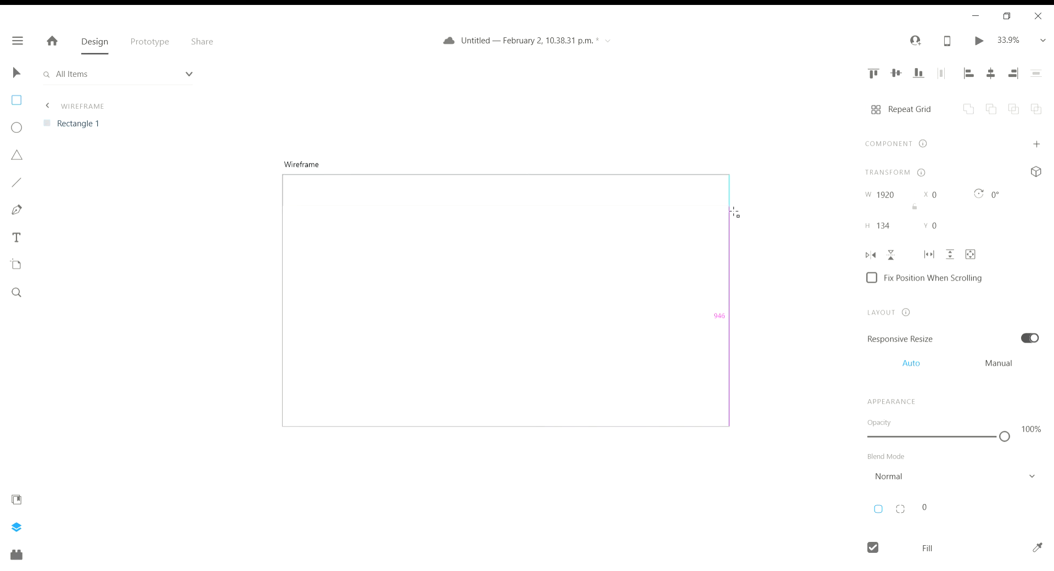
{"action": "left_click_drag", "start_coordinate": [734, 212], "coordinate": [735, 216]}
{"action": "left_click", "coordinate": [23, 75]}
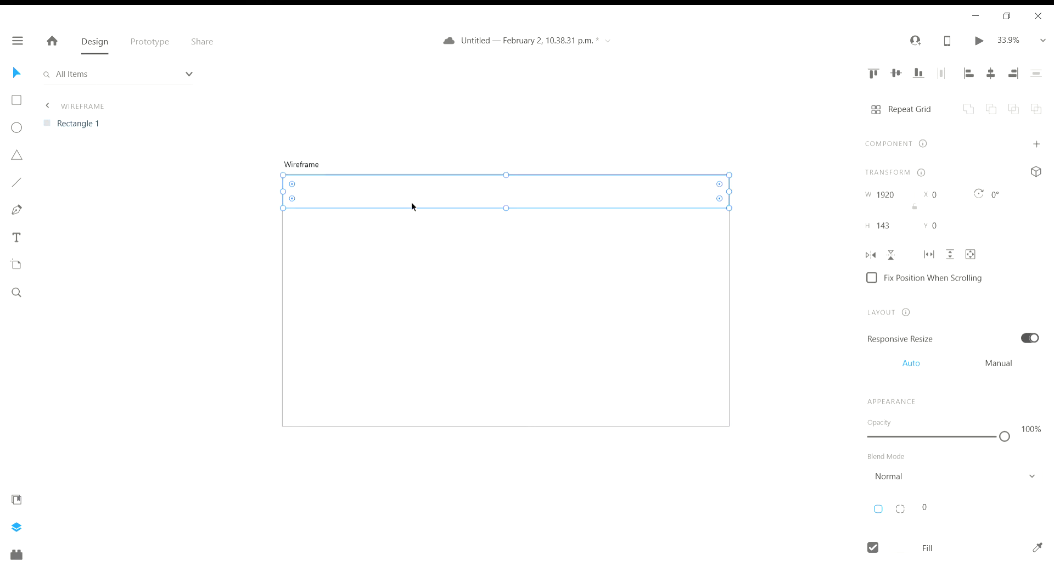
Step: Turn on the artboard's layout grid and draw a rectangle about 820 × 589 below the header across the six right-hand columns
{"action": "left_click", "coordinate": [306, 166]}
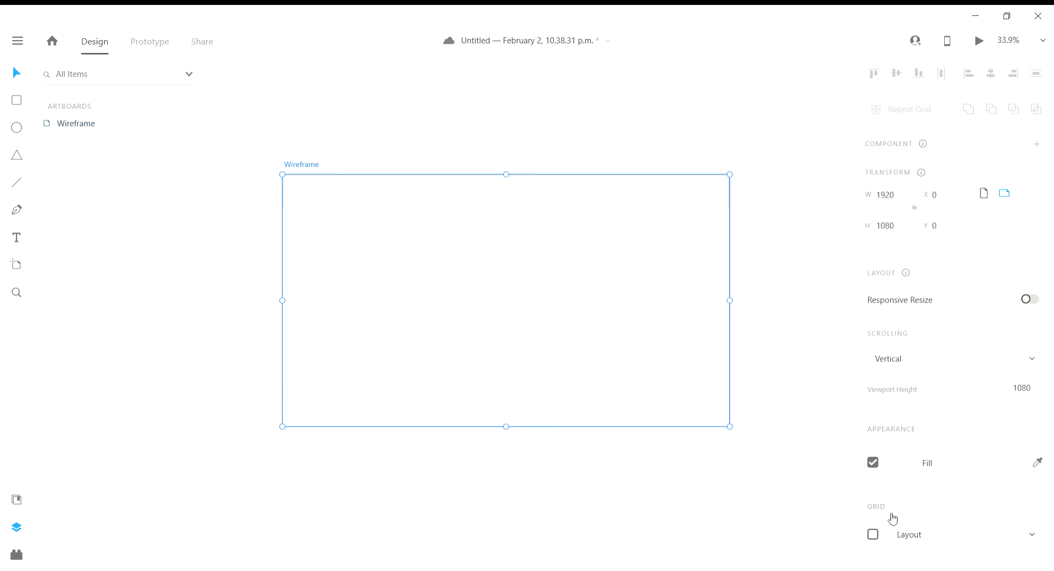
{"action": "left_click", "coordinate": [872, 536]}
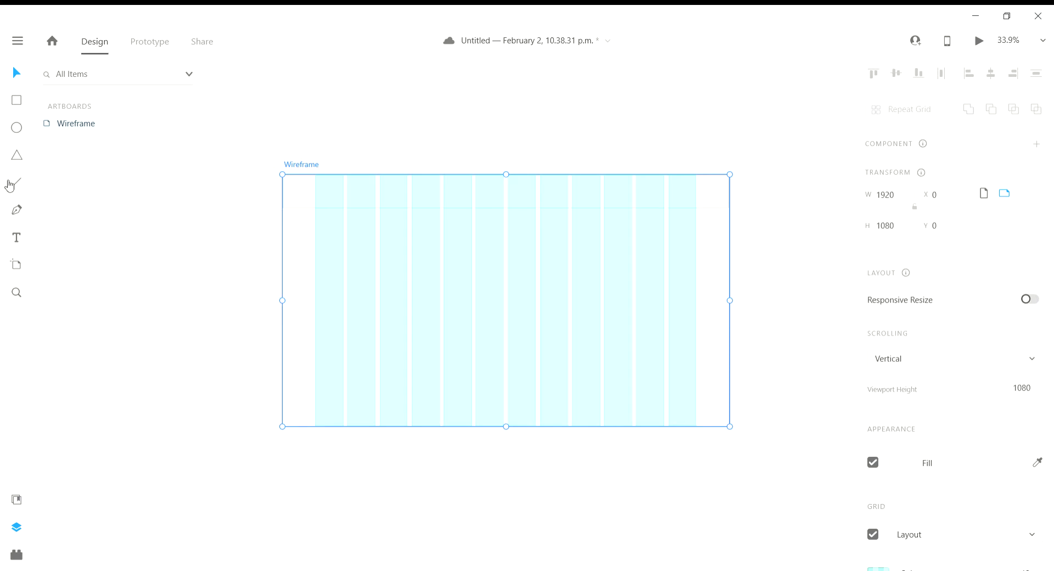
{"action": "left_click", "coordinate": [16, 102]}
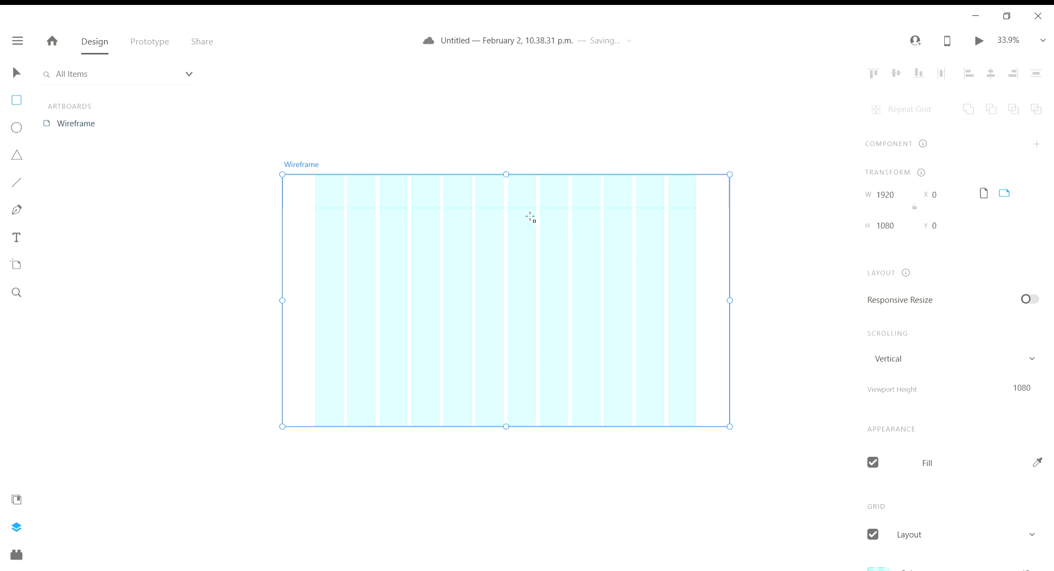
{"action": "mouse_move", "coordinate": [514, 215]}
{"action": "left_mouse_down"}
{"action": "mouse_move", "coordinate": [657, 327]}
{"action": "mouse_move", "coordinate": [711, 334]}
{"action": "mouse_move", "coordinate": [694, 341]}
{"action": "mouse_move", "coordinate": [699, 352]}
{"action": "left_mouse_up"}
{"action": "left_click", "coordinate": [17, 74]}
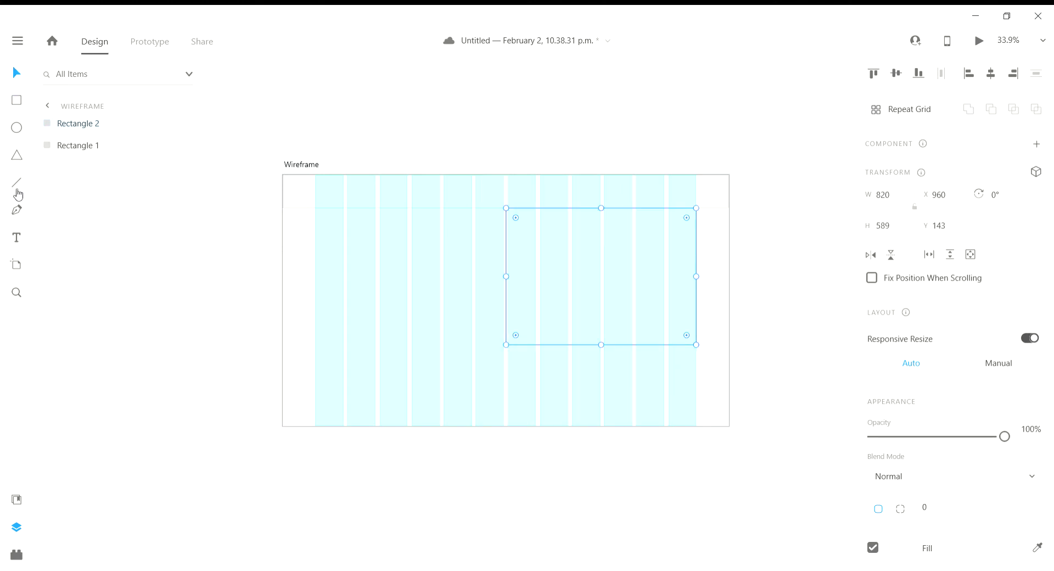
{"action": "left_click", "coordinate": [17, 239]}
{"action": "left_click_drag", "start_coordinate": [319, 260], "coordinate": [444, 280]}
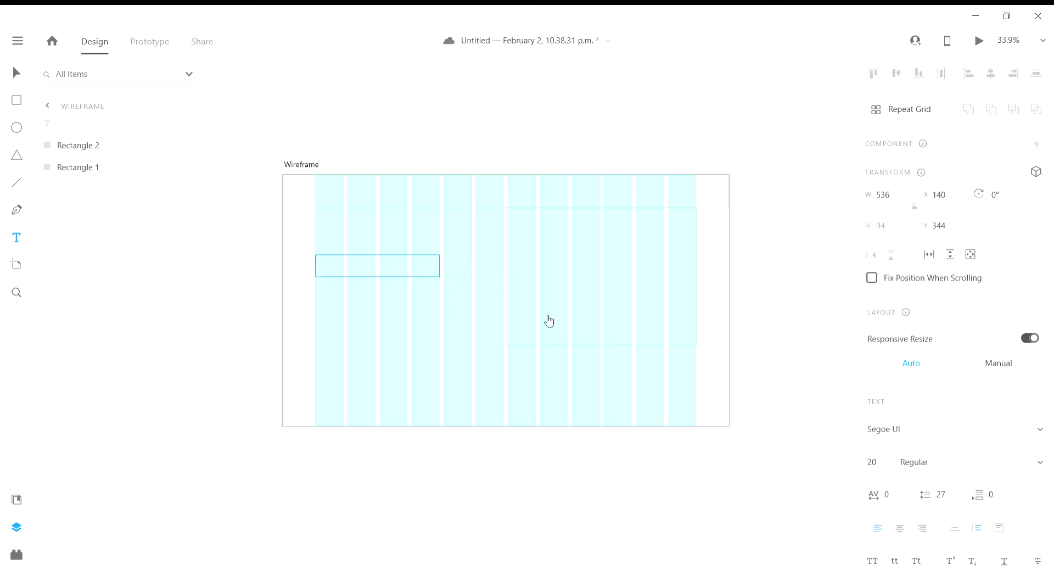
{"action": "left_click", "coordinate": [909, 435]}
{"action": "type", "text": "Montserrat"}
{"action": "key", "text": "Return"}
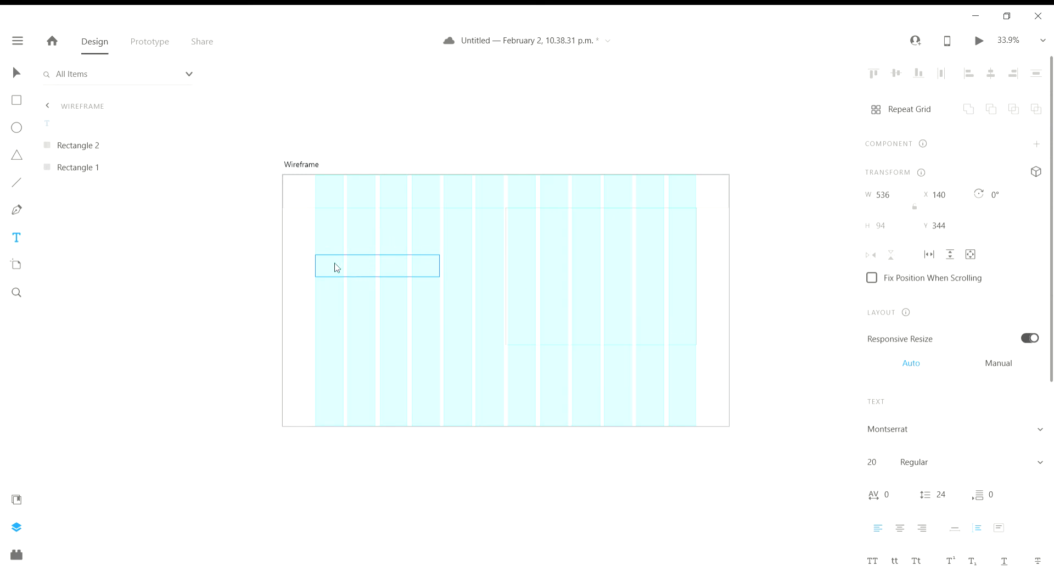
{"action": "key", "text": "Escape"}
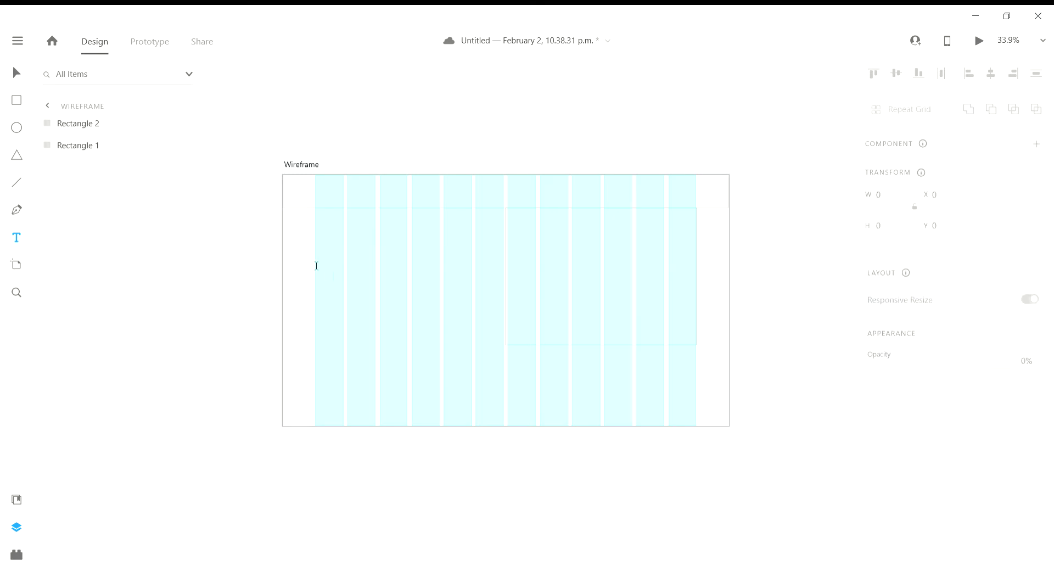
Step: Add an area text about 536 wide over the four left-hand columns with a two-line greeting, "Hello," and "I am" plus the designer's first name
{"action": "left_click_drag", "start_coordinate": [317, 268], "coordinate": [439, 295]}
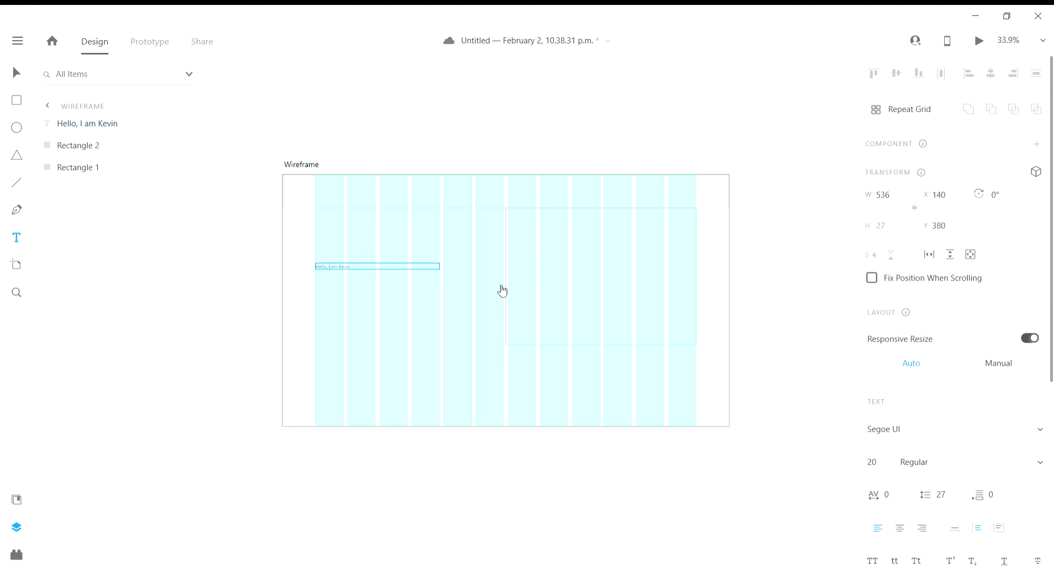
{"action": "key", "text": "Return"}
{"action": "key", "text": "Escape"}
{"action": "scroll", "coordinate": [394, 278], "scroll_direction": "up", "scroll_amount": 5}
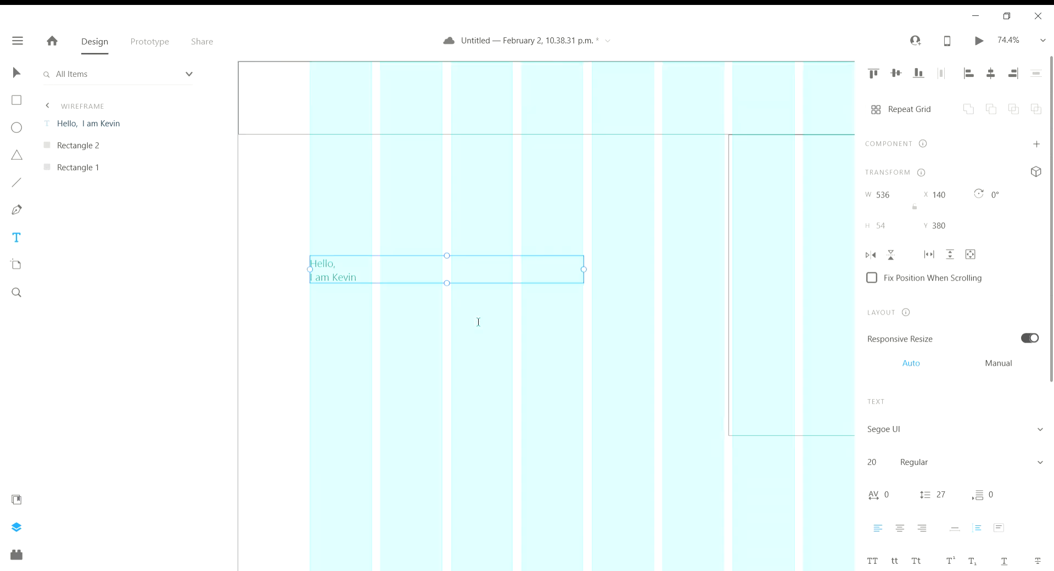
{"action": "left_click", "coordinate": [15, 73]}
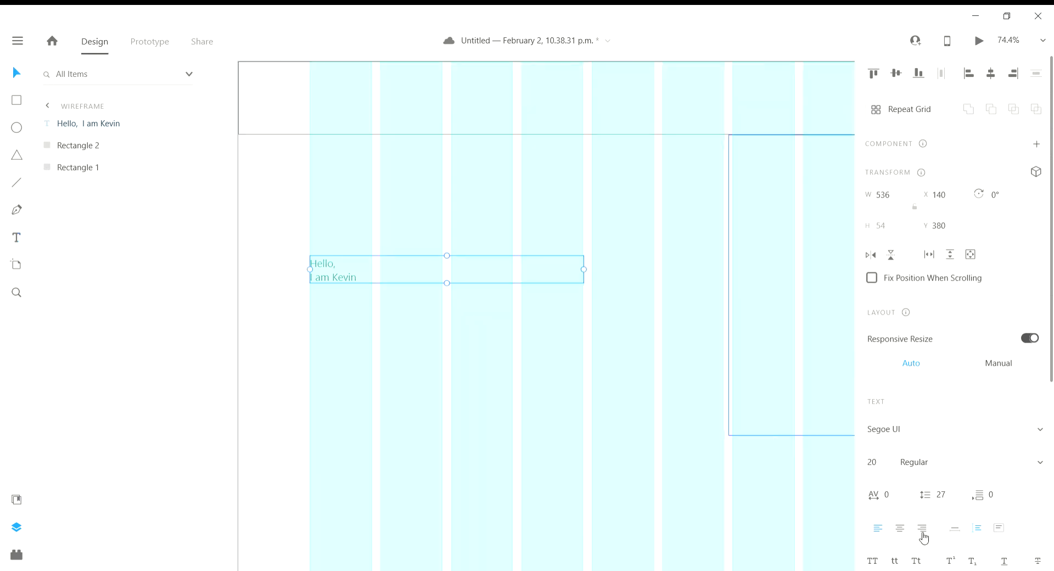
Step: Format the greeting text in Montserrat Bold, size 60
{"action": "left_click", "coordinate": [930, 431]}
{"action": "type", "text": "Mont"}
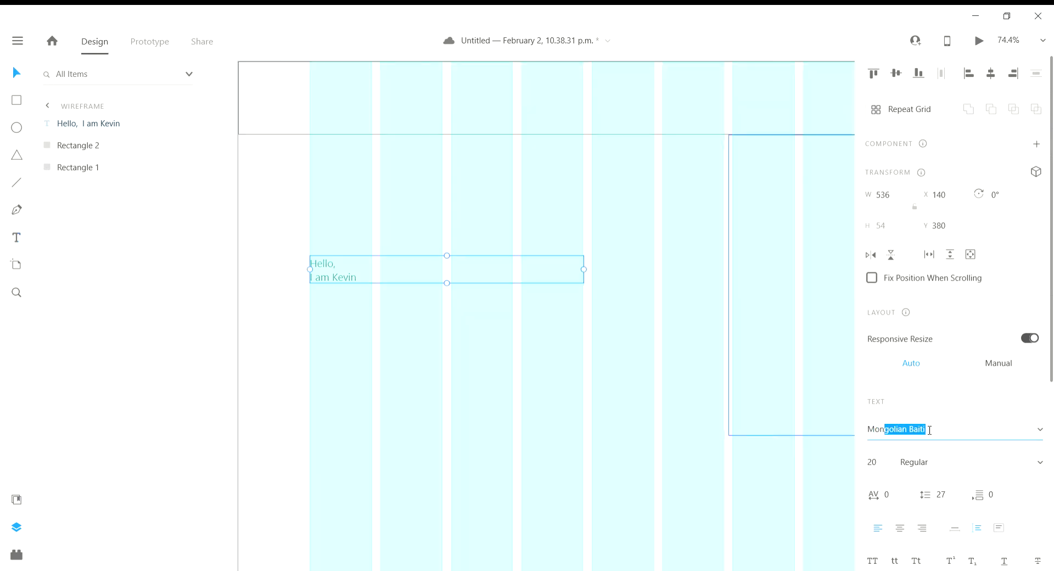
{"action": "type", "text": "serrat"}
{"action": "key", "text": "Return"}
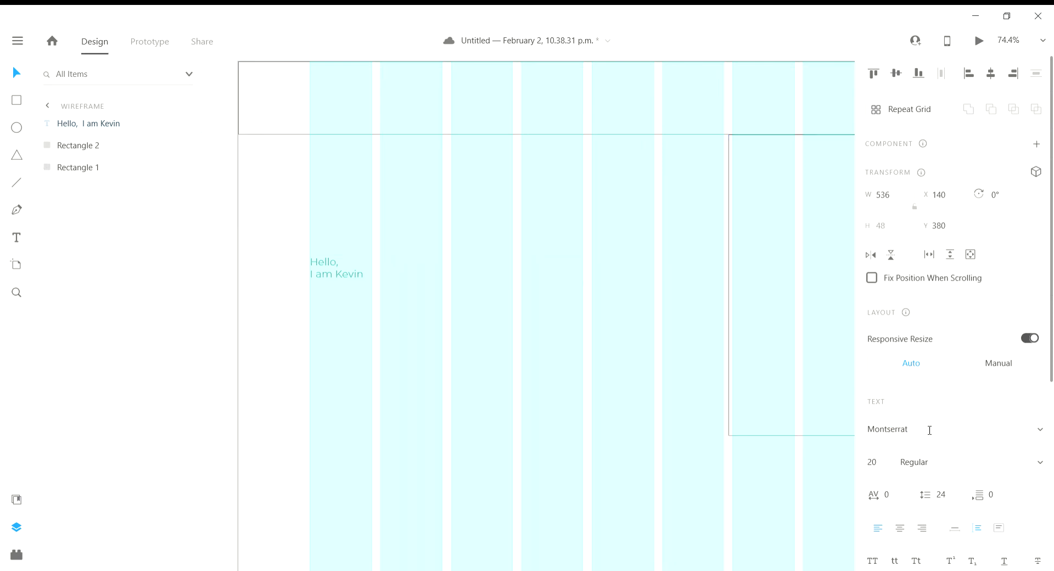
{"action": "left_click", "coordinate": [959, 469]}
{"action": "left_click_drag", "start_coordinate": [888, 472], "coordinate": [892, 325]}
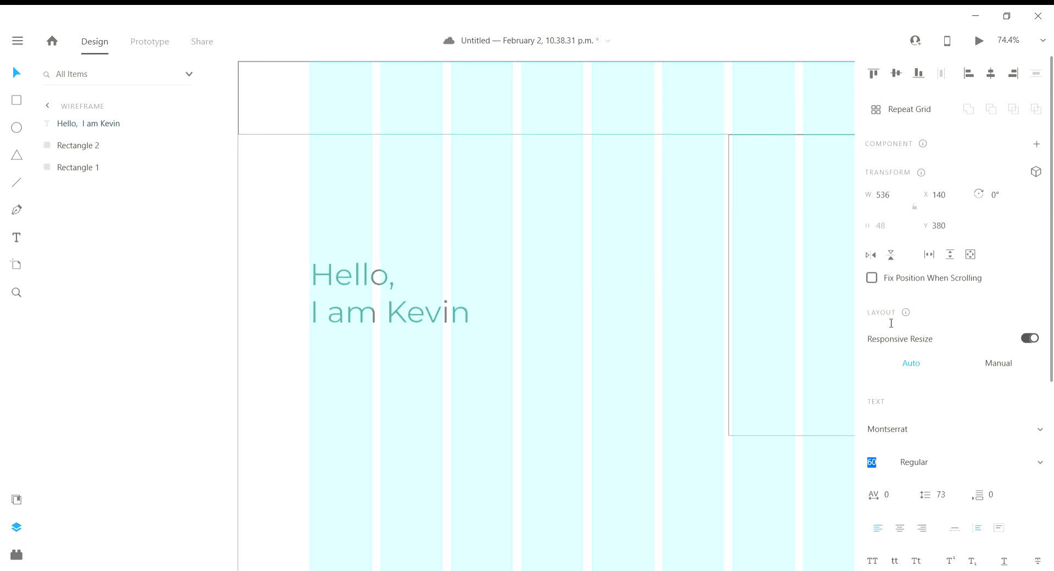
{"action": "left_click", "coordinate": [957, 470]}
{"action": "type", "text": "Bold"}
{"action": "key", "text": "Return"}
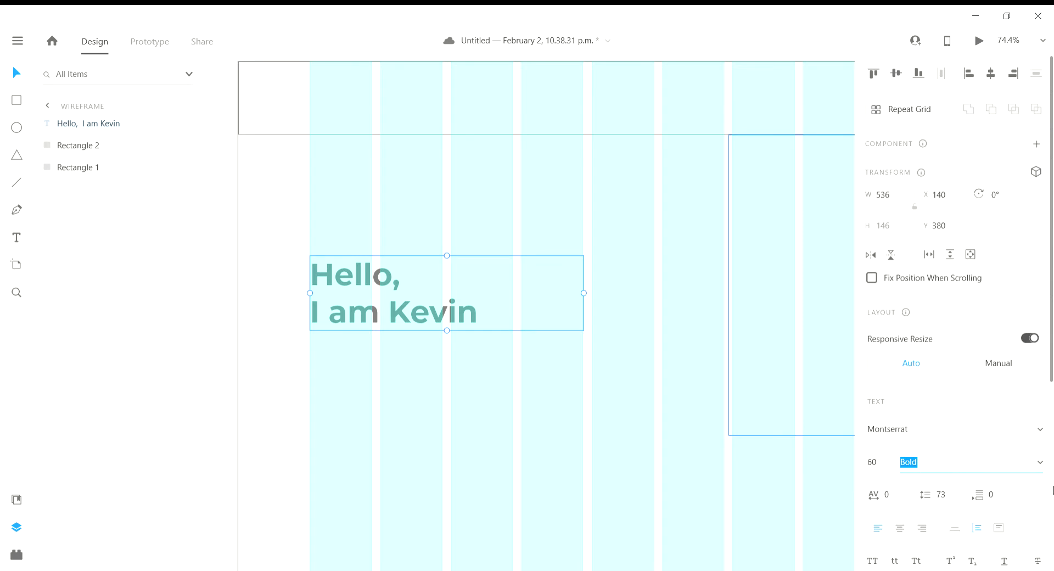
Step: Change the greeting text's fill to a darker brownish grey
{"action": "scroll", "coordinate": [963, 521], "scroll_direction": "down", "scroll_amount": 10}
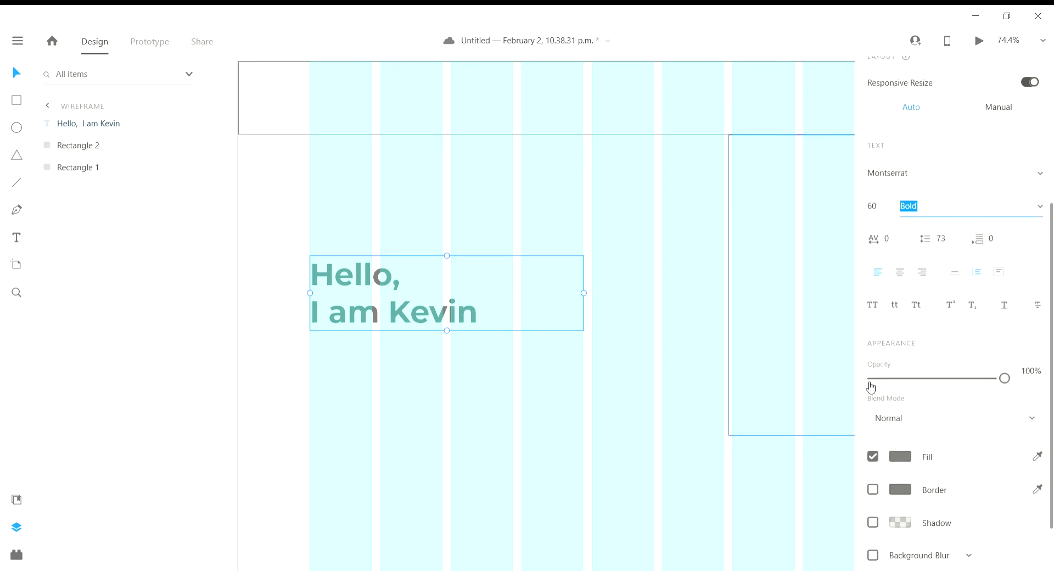
{"action": "scroll", "coordinate": [872, 388], "scroll_direction": "down", "scroll_amount": 2}
{"action": "left_click", "coordinate": [900, 412]}
{"action": "left_click_drag", "start_coordinate": [774, 383], "coordinate": [708, 397]}
{"action": "left_click", "coordinate": [15, 73]}
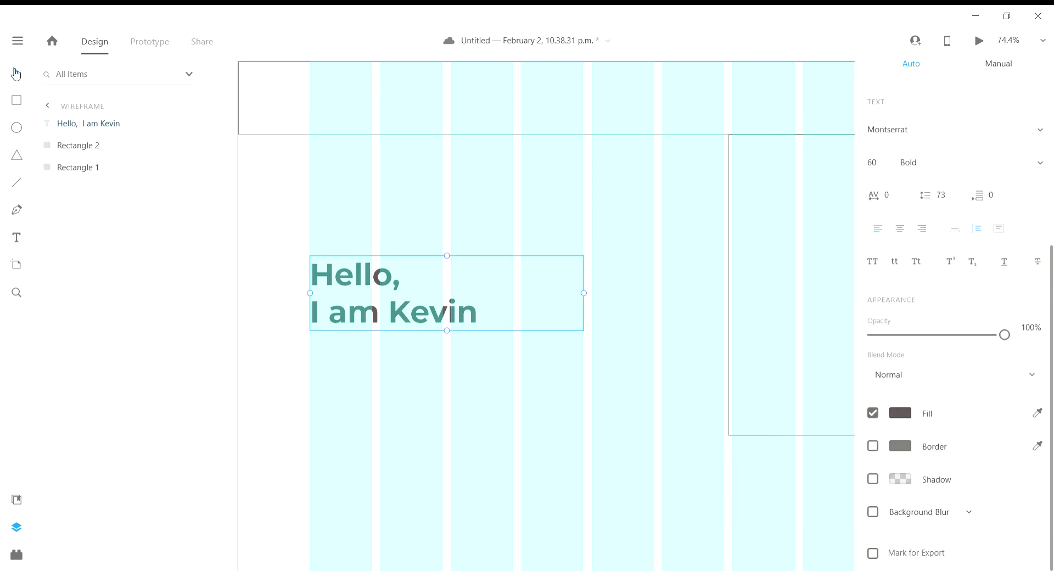
Step: Duplicate the greeting text directly below itself and replace the copy's content with "UI / UX Designer"
{"action": "left_click_drag", "start_coordinate": [366, 317], "coordinate": [371, 395]}
{"action": "key", "text": "Return"}
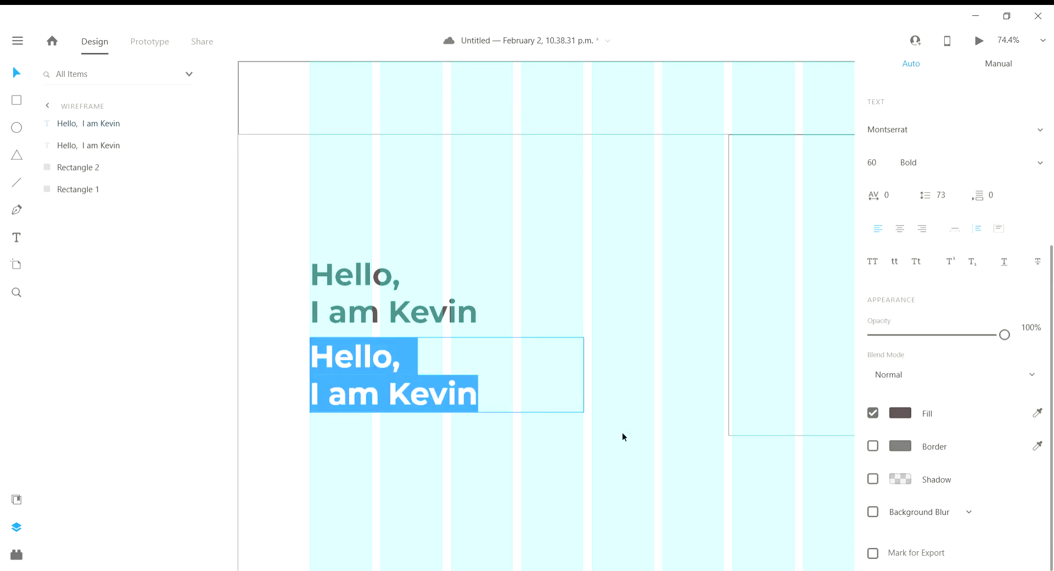
{"action": "type", "text": "UI / UX D"}
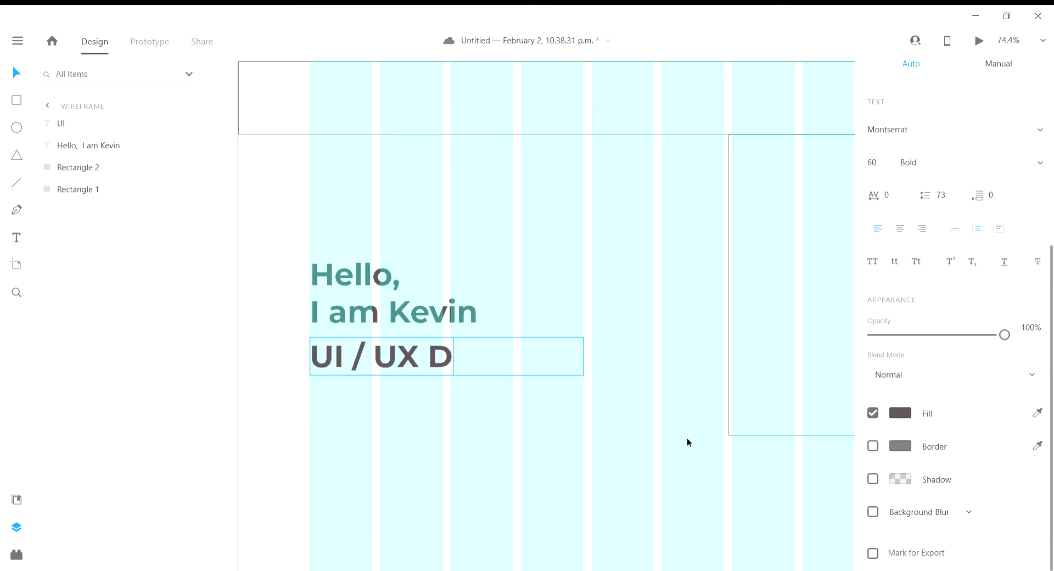
{"action": "type", "text": "esigner"}
{"action": "key", "text": "Escape"}
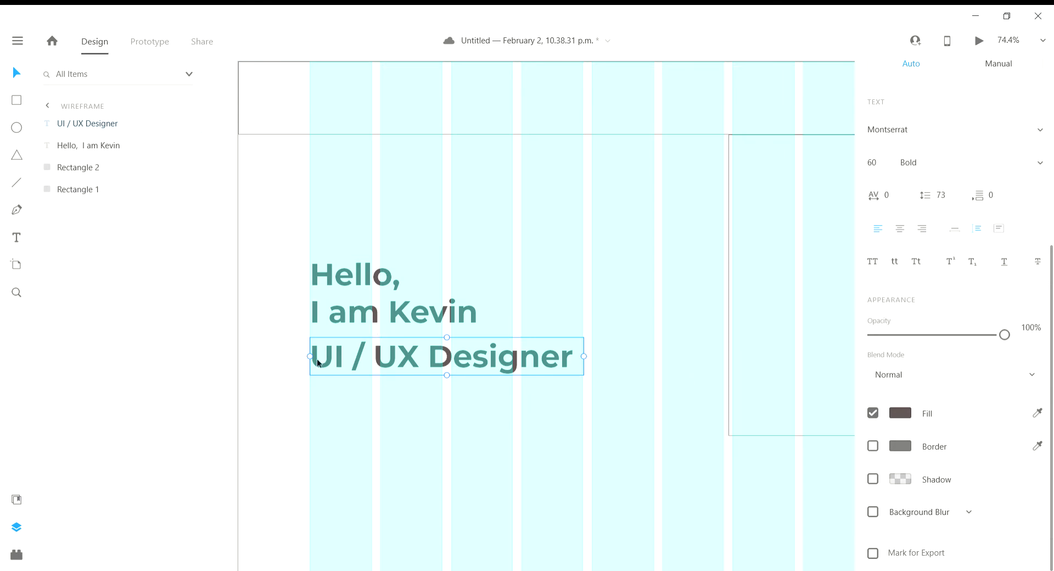
Step: Set the "UI / UX Designer" text to size 32 and move it slightly down from the greeting
{"action": "scroll", "coordinate": [976, 432], "scroll_direction": "up", "scroll_amount": 5}
{"action": "scroll", "coordinate": [977, 432], "scroll_direction": "down", "scroll_amount": 3}
{"action": "left_click_drag", "start_coordinate": [884, 311], "coordinate": [884, 391]}
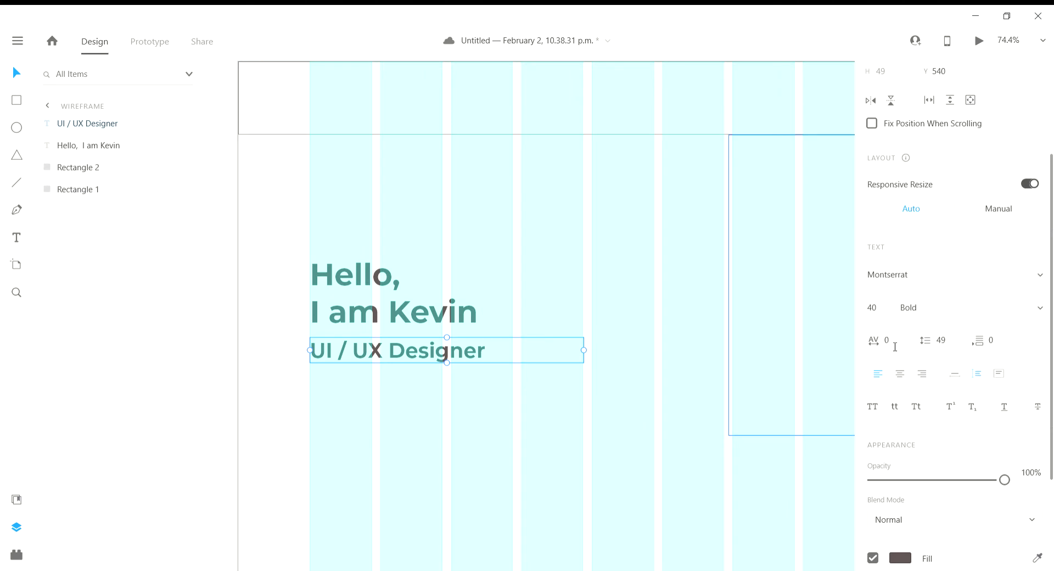
{"action": "left_click_drag", "start_coordinate": [890, 323], "coordinate": [888, 350]}
{"action": "left_click_drag", "start_coordinate": [377, 348], "coordinate": [381, 364]}
Step: Try uppercase on the greeting text and settle on title case
{"action": "left_click", "coordinate": [347, 281]}
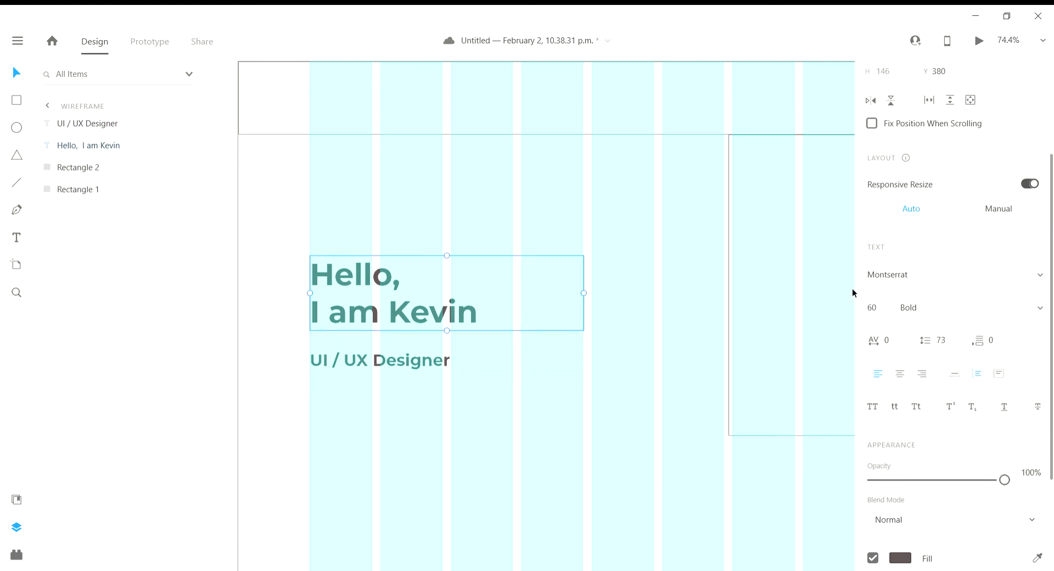
{"action": "left_click", "coordinate": [873, 407]}
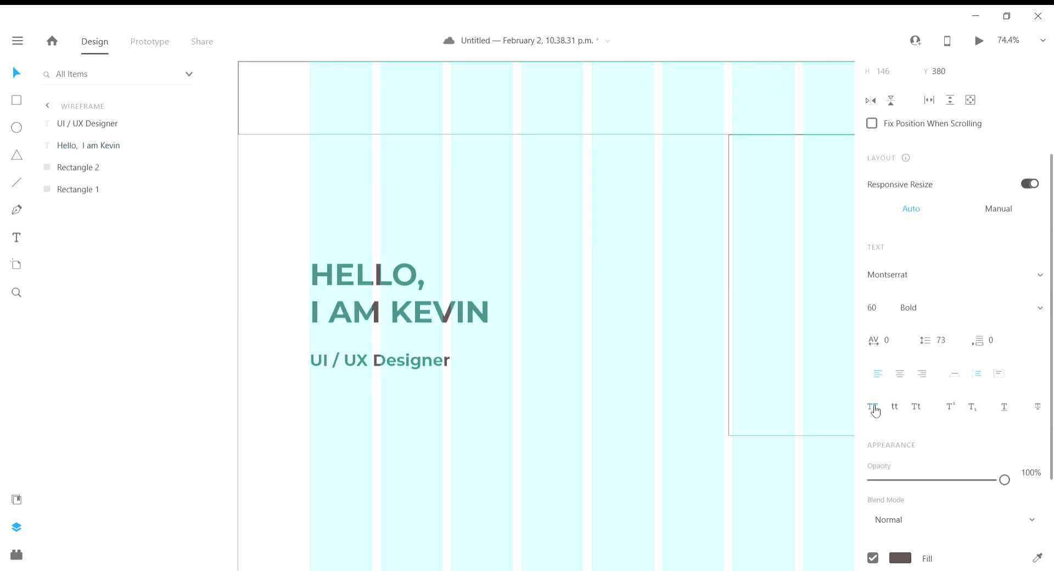
{"action": "left_click", "coordinate": [917, 407]}
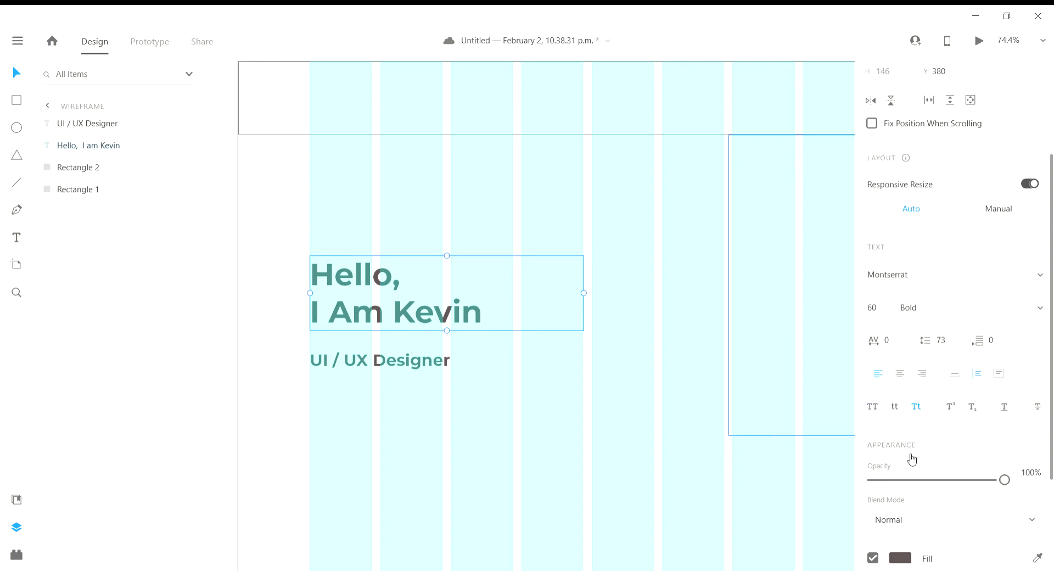
Step: Nudge the "UI / UX Designer" text up to Y 555 and place a copy of it below at Y 623
{"action": "left_click", "coordinate": [399, 364]}
{"action": "left_click_drag", "start_coordinate": [399, 361], "coordinate": [401, 357]}
{"action": "scroll", "coordinate": [423, 359], "scroll_direction": "down", "scroll_amount": 3}
{"action": "scroll", "coordinate": [426, 362], "scroll_direction": "down", "scroll_amount": 1}
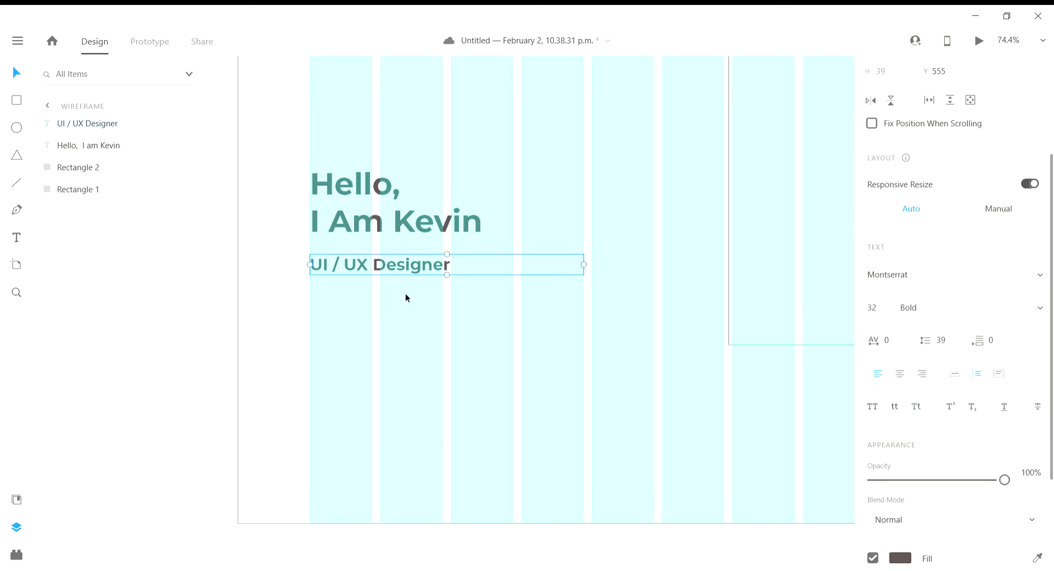
{"action": "left_click_drag", "start_coordinate": [397, 263], "coordinate": [400, 301]}
Step: Format the lower "UI / UX Designer" copy in Lato Regular, size 26, and extend its text box to about 168 high
{"action": "left_click", "coordinate": [946, 315]}
{"action": "type", "text": "Regular"}
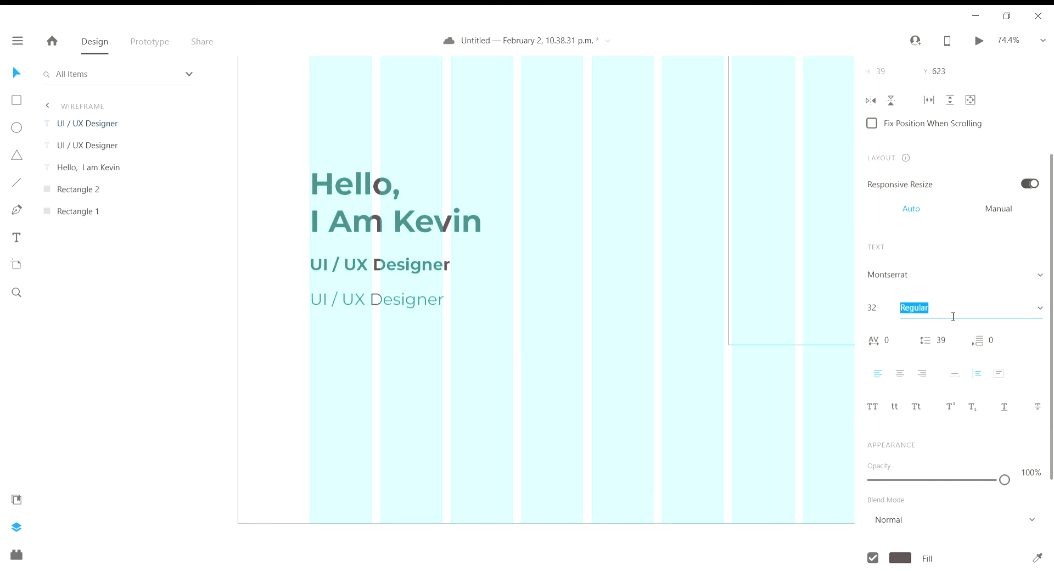
{"action": "left_click", "coordinate": [878, 318]}
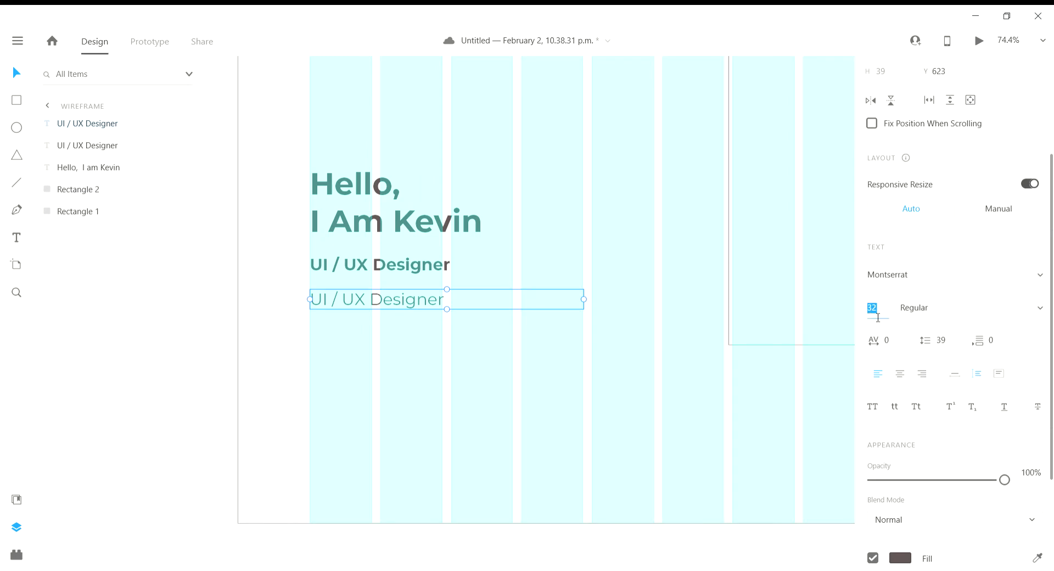
{"action": "type", "text": "2"}
{"action": "key", "text": "Return"}
{"action": "left_click", "coordinate": [932, 284]}
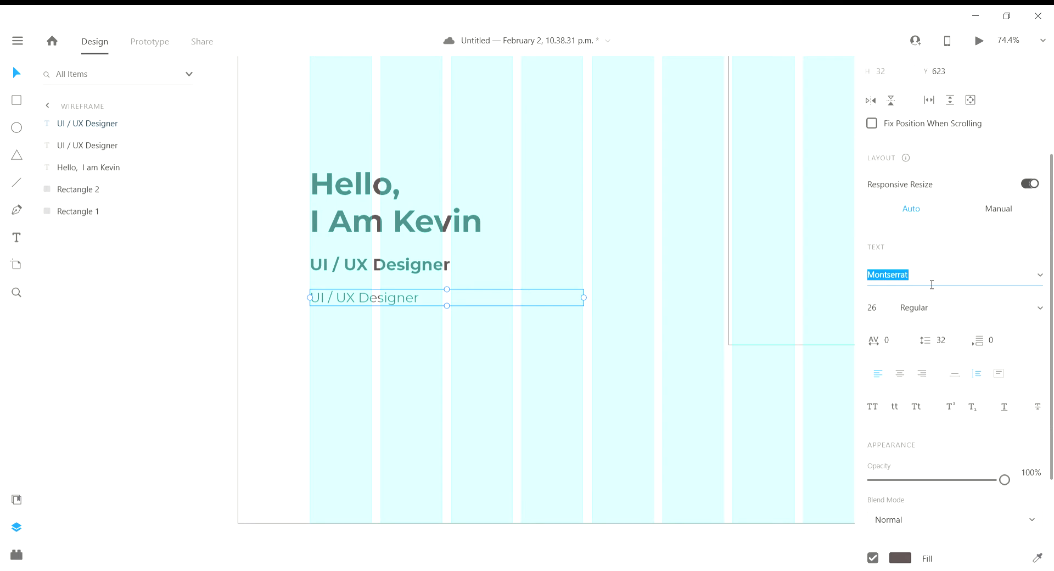
{"action": "type", "text": "Lato"}
{"action": "key", "text": "Return"}
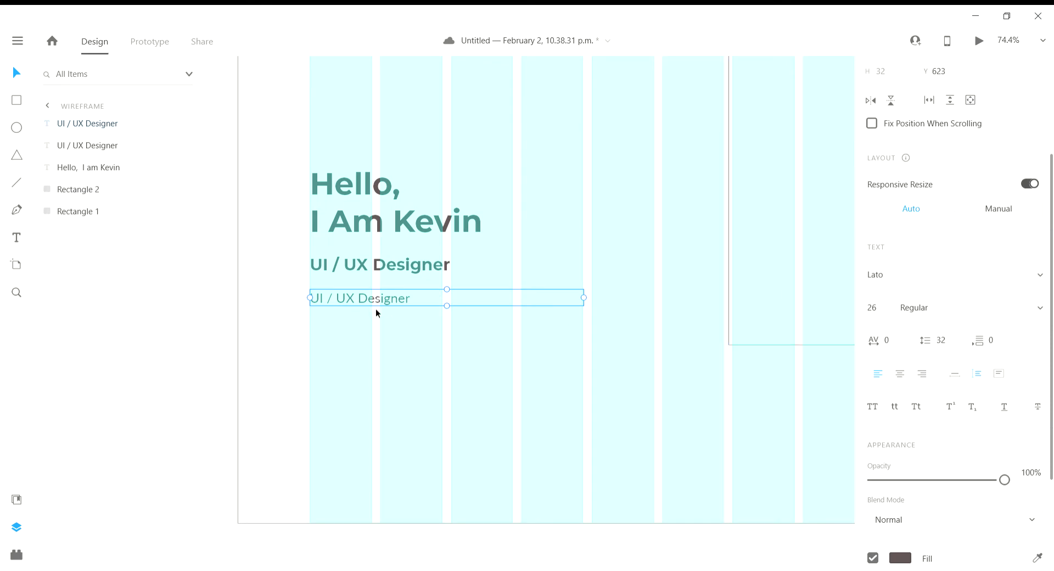
{"action": "left_click_drag", "start_coordinate": [447, 306], "coordinate": [447, 376]}
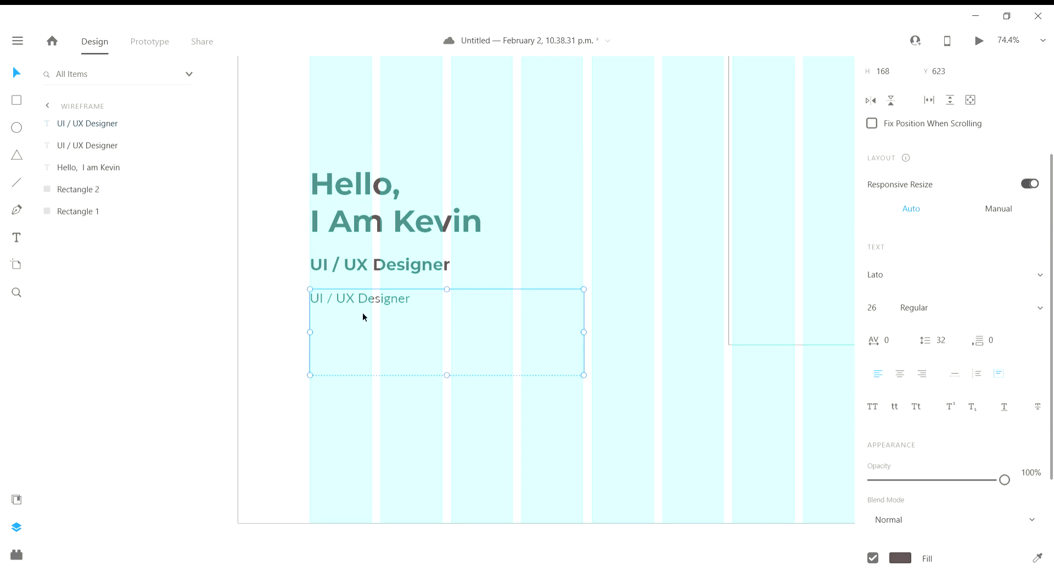
Step: Fill the body text box with Quick Lorem Ipsum placeholder text using the Lorem Ipsum plugin, accepting its privacy policy
{"action": "left_click", "coordinate": [17, 555]}
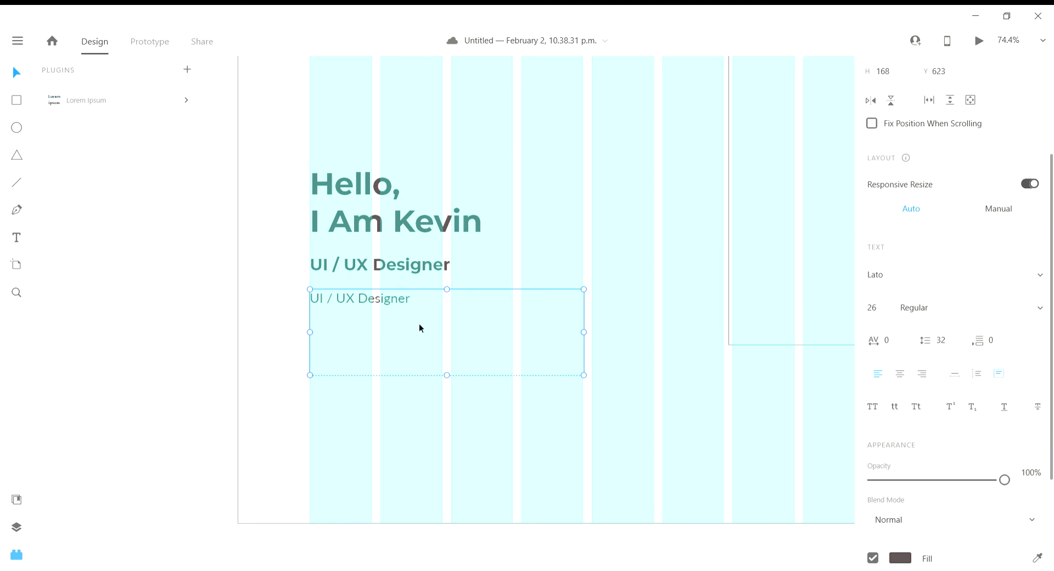
{"action": "left_click", "coordinate": [120, 101]}
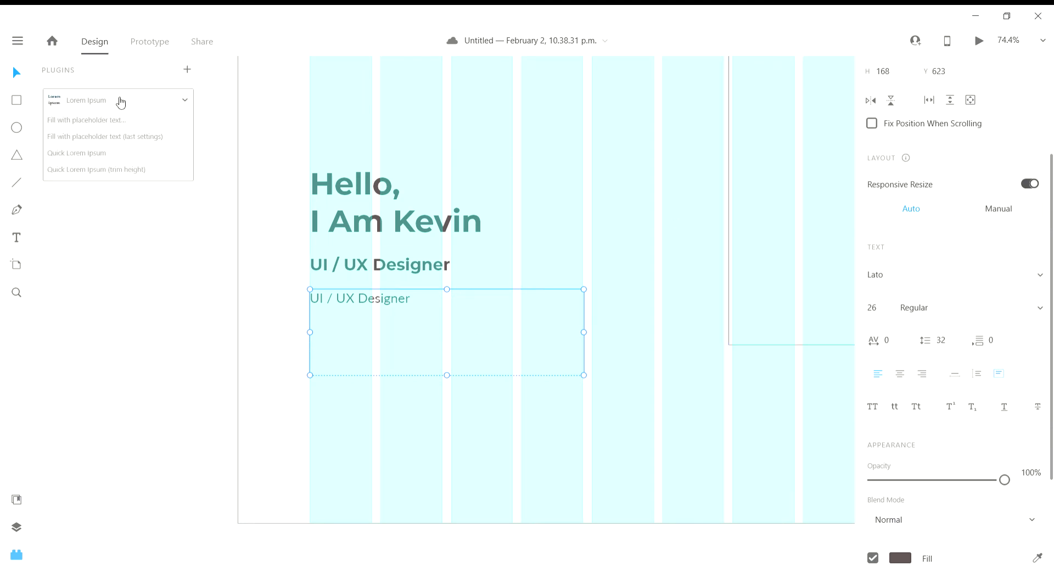
{"action": "left_click", "coordinate": [114, 155]}
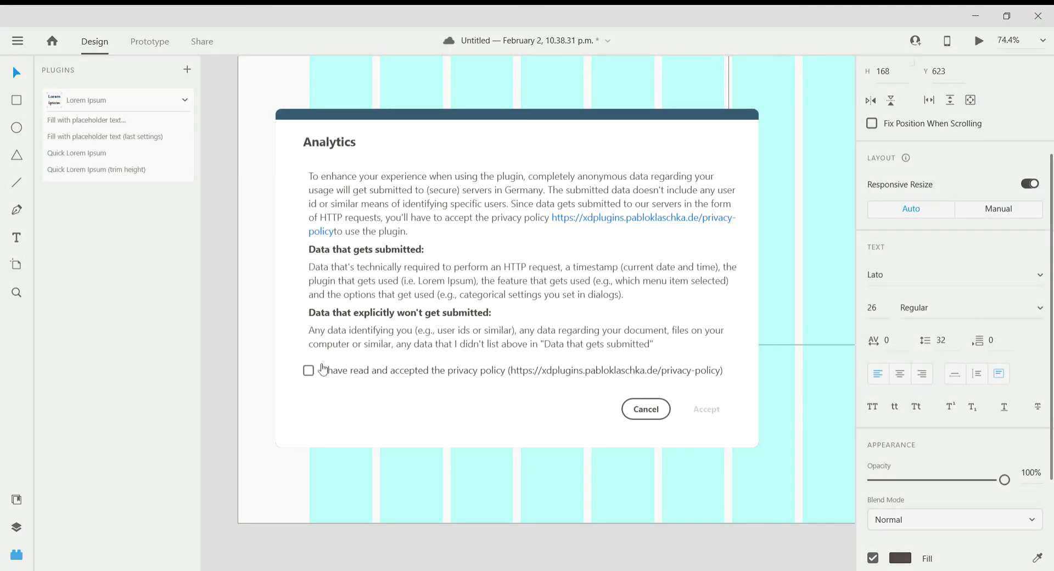
{"action": "left_click", "coordinate": [310, 369]}
{"action": "left_click", "coordinate": [705, 416]}
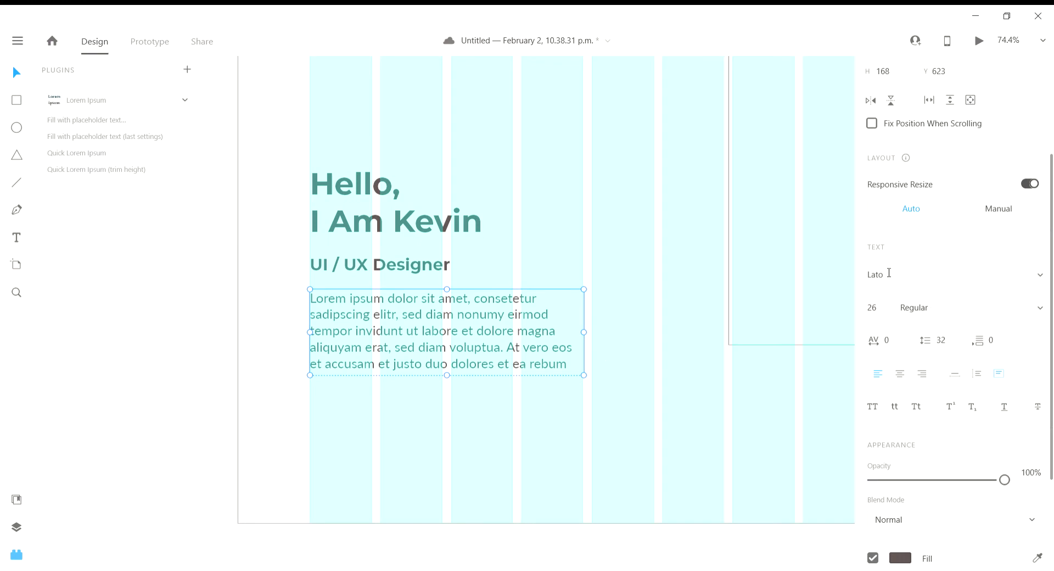
Step: Move the greeting, subtitle and body text up together until the body text sits at Y 521
{"action": "scroll", "coordinate": [497, 314], "scroll_direction": "down", "scroll_amount": 3}
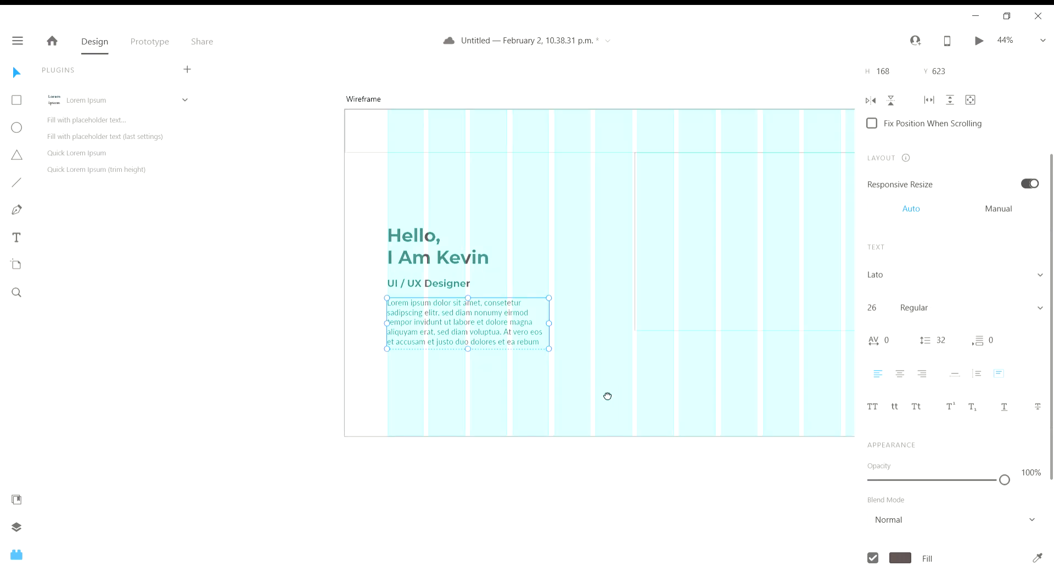
{"action": "left_click_drag", "start_coordinate": [256, 251], "coordinate": [516, 447]}
{"action": "left_click_drag", "start_coordinate": [399, 306], "coordinate": [401, 274]}
{"action": "left_click", "coordinate": [450, 420]}
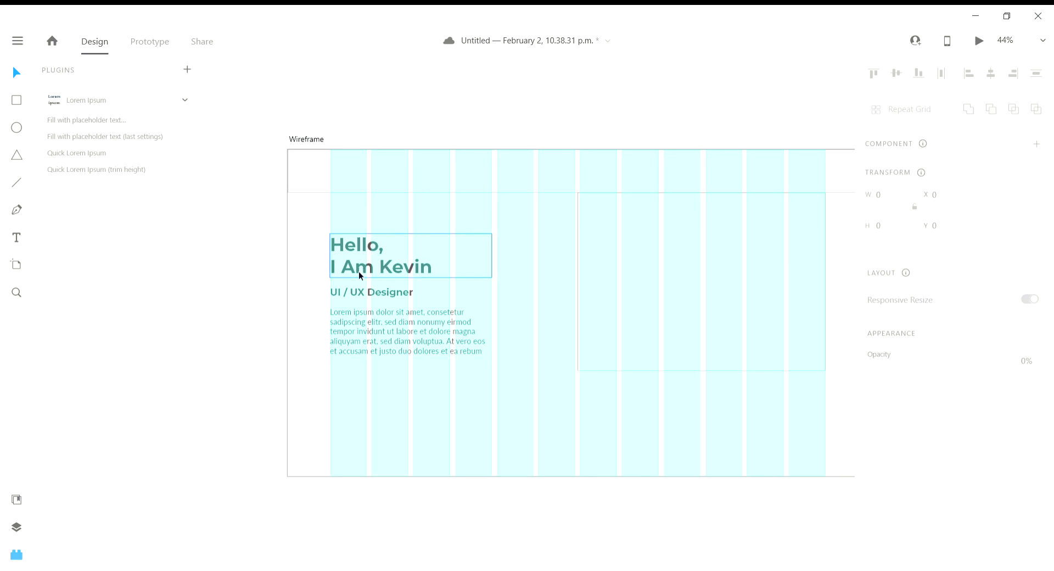
Step: Widen the body text box to about 674 and extend the image rectangle toward it to about 950 wide
{"action": "left_click", "coordinate": [480, 347]}
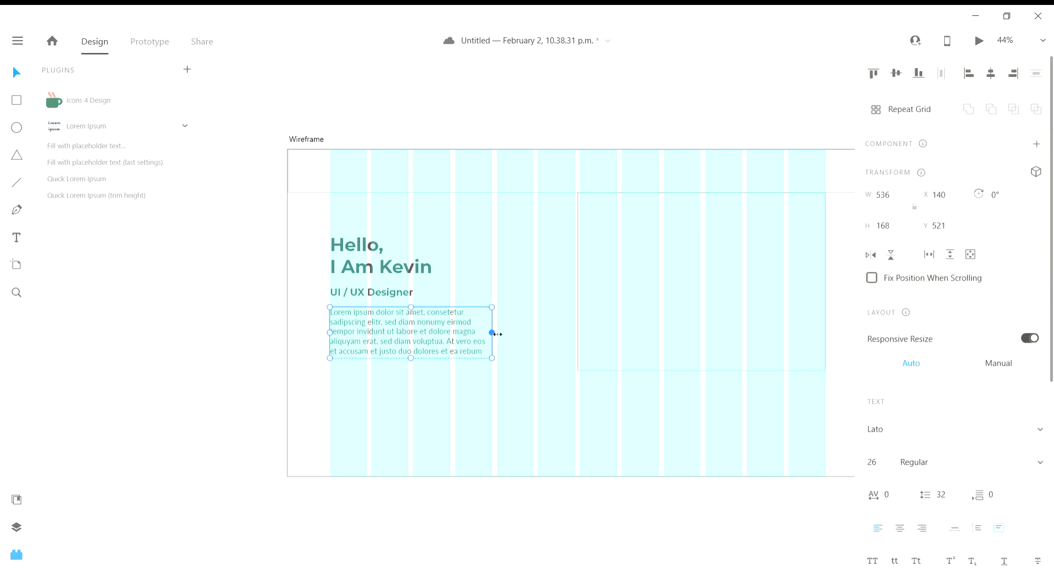
{"action": "left_click_drag", "start_coordinate": [496, 340], "coordinate": [540, 342]}
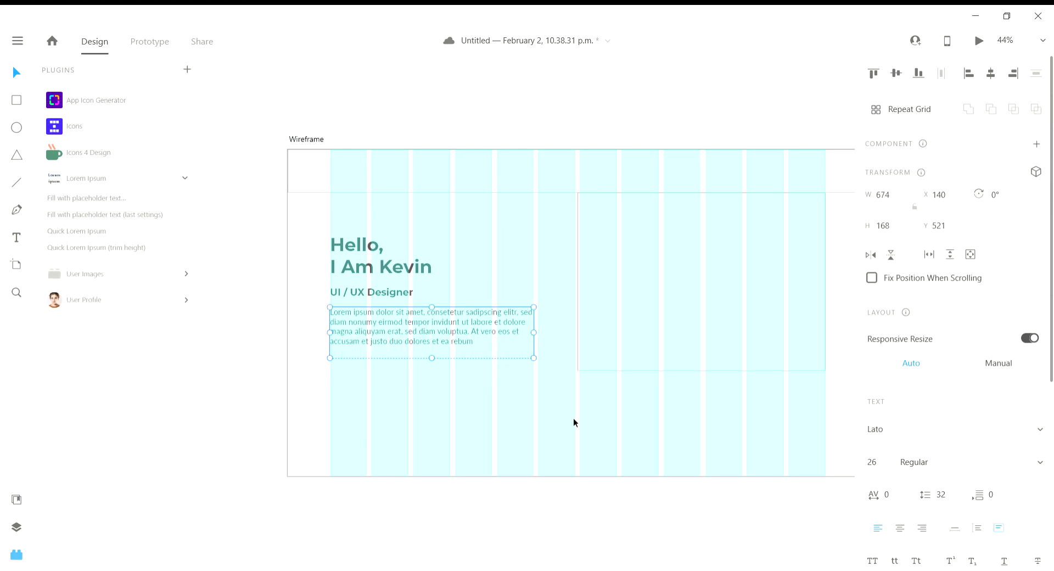
{"action": "left_click", "coordinate": [607, 311]}
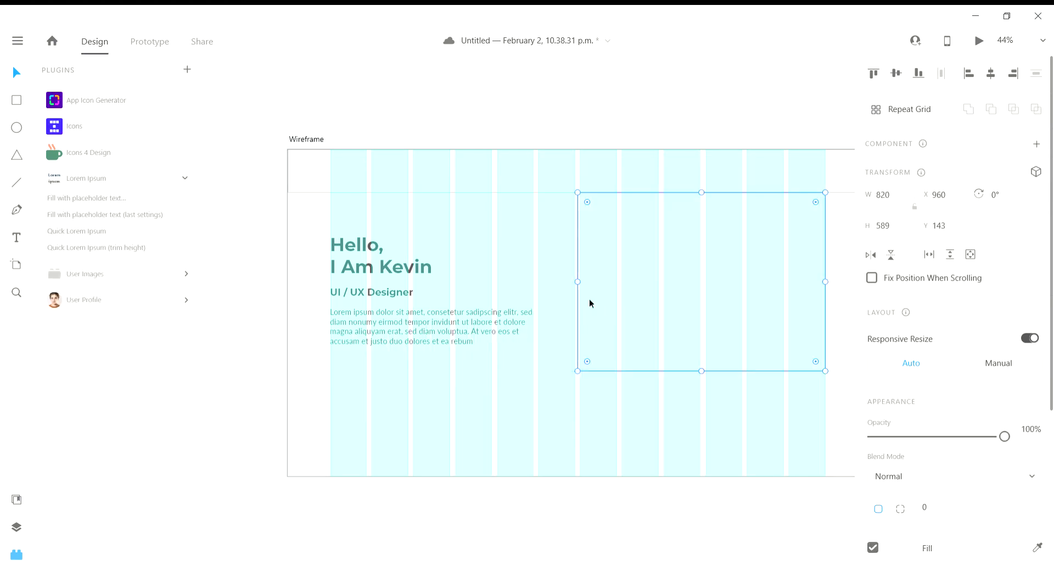
{"action": "left_click_drag", "start_coordinate": [577, 281], "coordinate": [540, 281]}
Step: Pull the image rectangle's left edge back to X 888, making it about 892 wide
{"action": "left_click", "coordinate": [528, 322]}
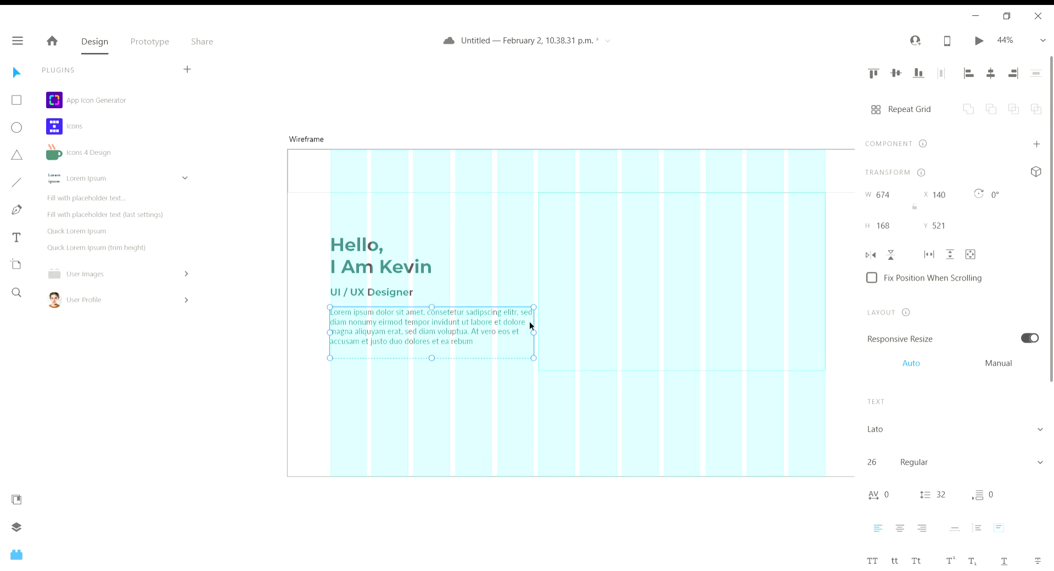
{"action": "mouse_move", "coordinate": [537, 338]}
{"action": "left_mouse_down"}
{"action": "mouse_move", "coordinate": [519, 336]}
{"action": "mouse_move", "coordinate": [537, 335]}
{"action": "left_mouse_up"}
{"action": "left_click", "coordinate": [559, 322]}
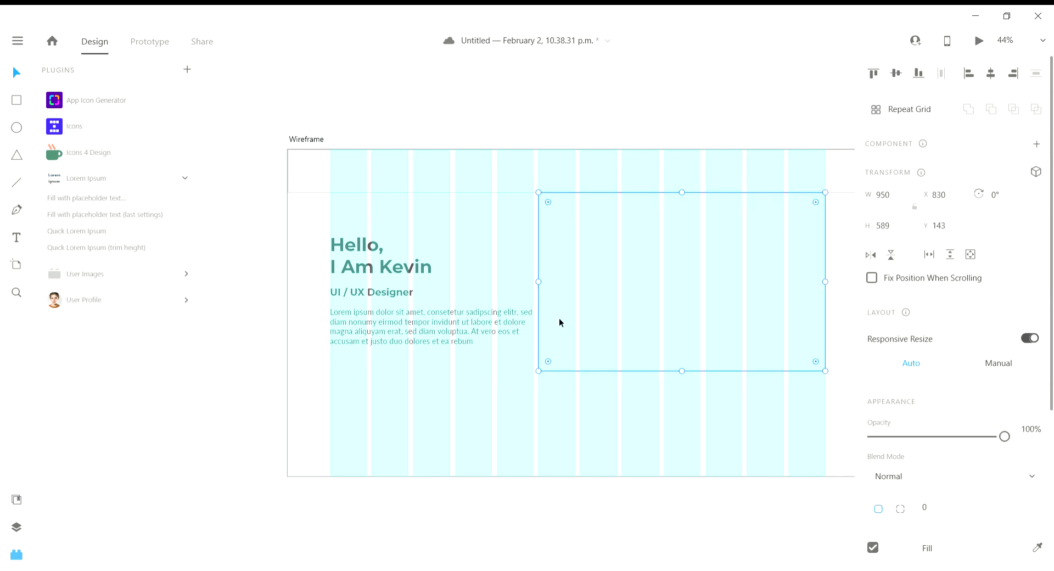
{"action": "left_click_drag", "start_coordinate": [544, 285], "coordinate": [561, 286]}
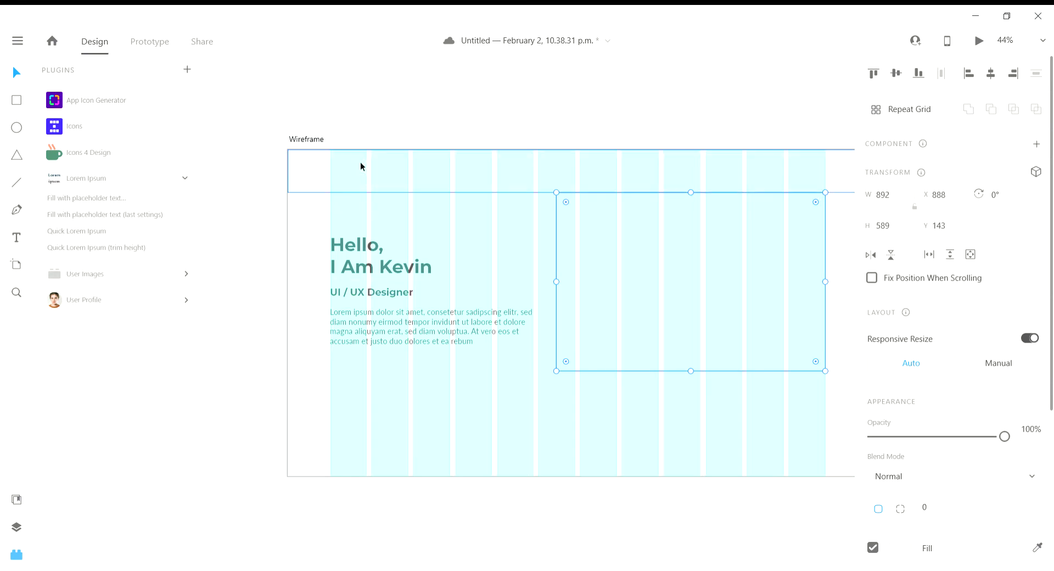
Step: Draw a logo placeholder square about 69 by 69 at X 140, Y 37 in the header
{"action": "scroll", "coordinate": [350, 129], "scroll_direction": "up", "scroll_amount": 4}
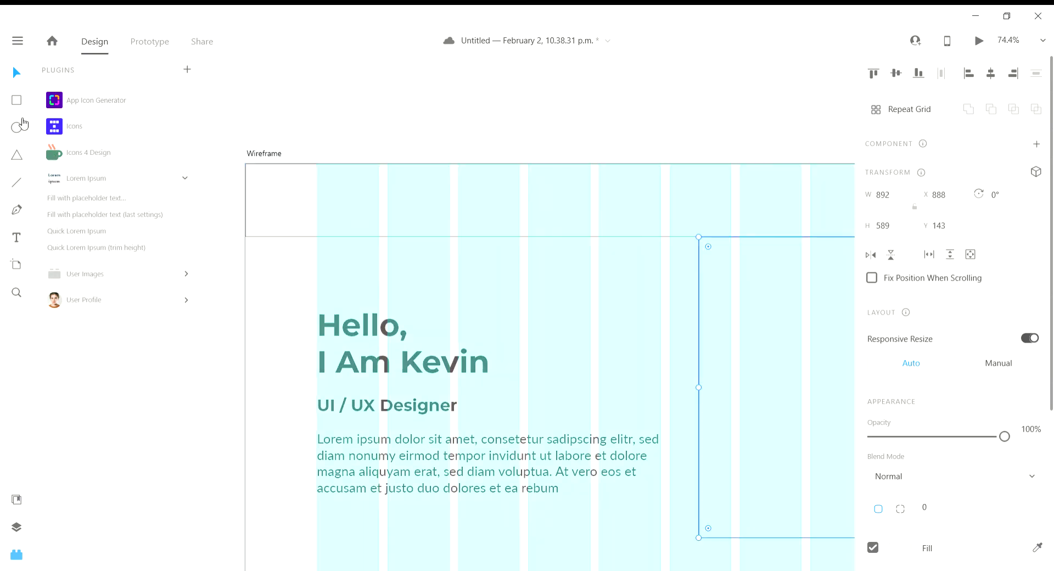
{"action": "left_click", "coordinate": [17, 101]}
{"action": "mouse_move", "coordinate": [321, 188]}
{"action": "left_mouse_down"}
{"action": "mouse_move", "coordinate": [361, 235]}
{"action": "mouse_move", "coordinate": [335, 198]}
{"action": "left_mouse_up"}
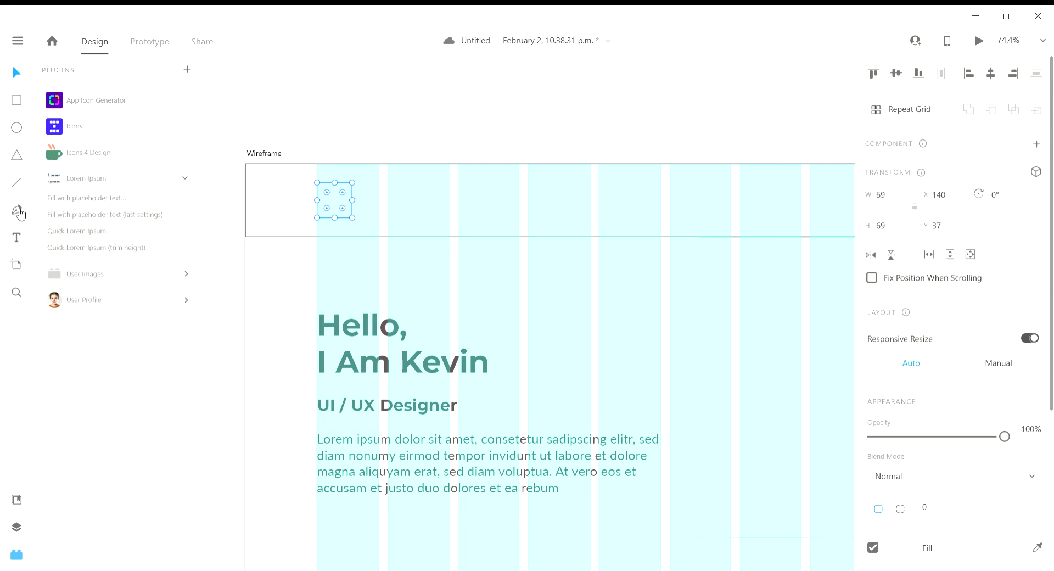
Step: Add the text "Site Name" beside the logo square at X 229, Y 59 and narrow its box to about 137
{"action": "left_click", "coordinate": [17, 237]}
{"action": "left_click_drag", "start_coordinate": [361, 192], "coordinate": [507, 219]}
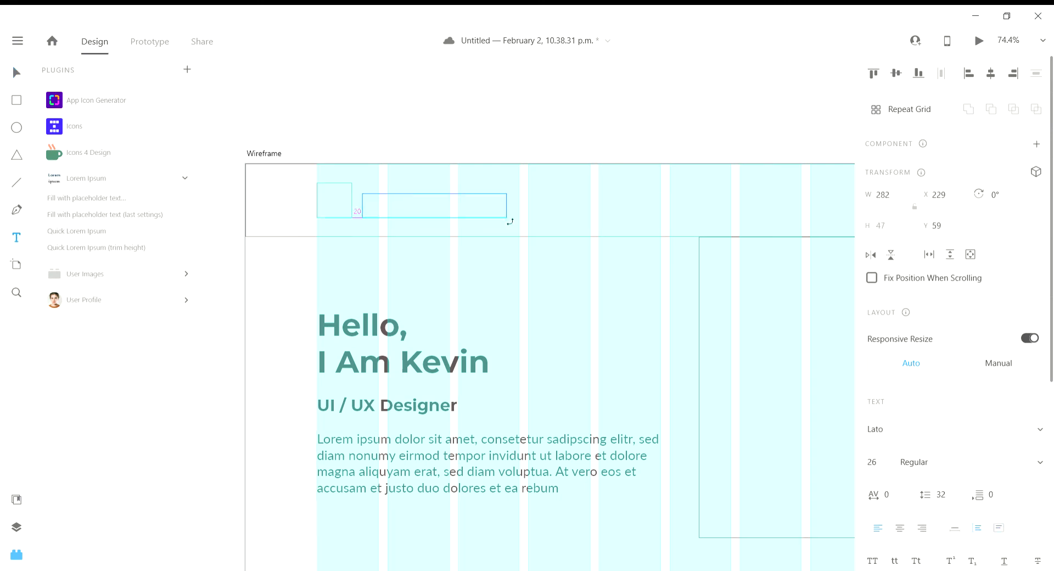
{"action": "type", "text": "Site"}
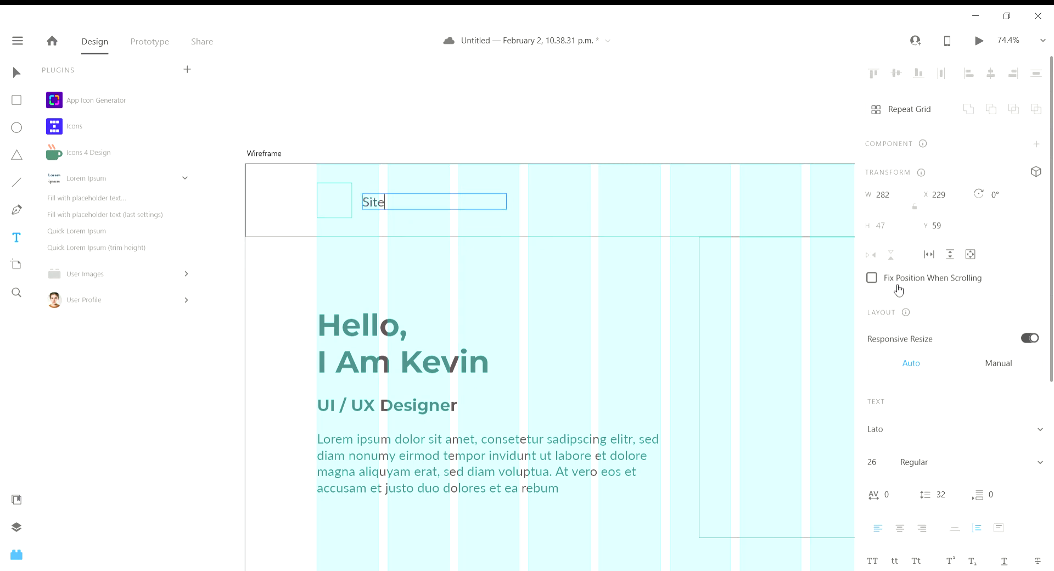
{"action": "type", "text": " Name"}
{"action": "key", "text": "Escape"}
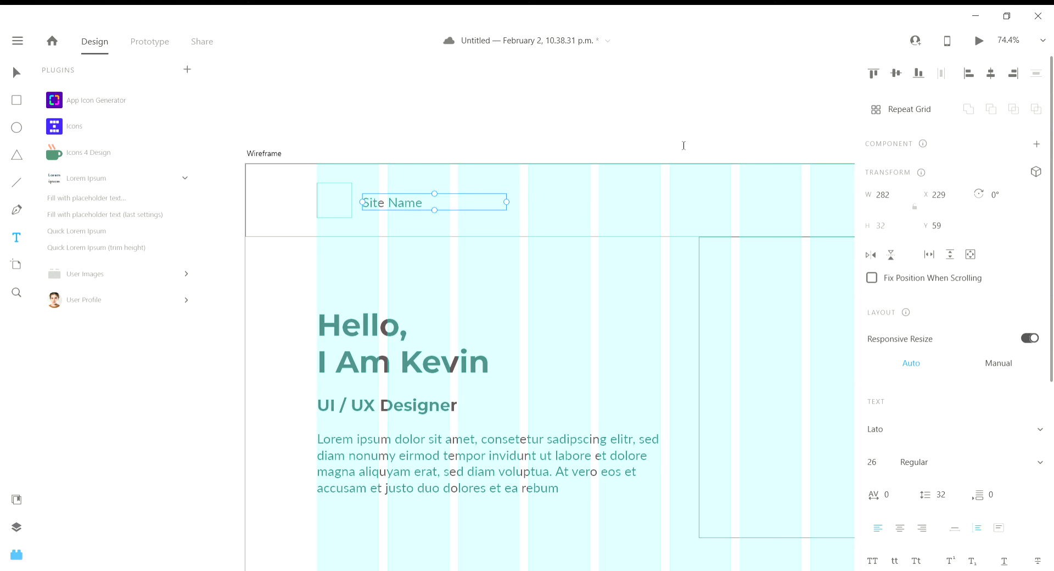
{"action": "left_click_drag", "start_coordinate": [507, 202], "coordinate": [432, 203]}
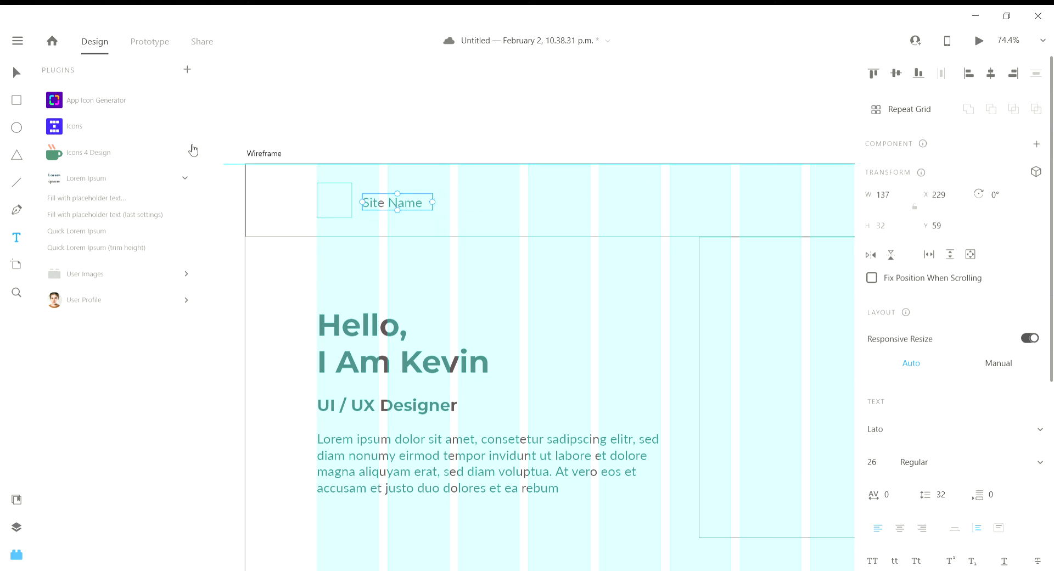
Step: Place three copies of the "Site Name" text along the header at X 538, 693 and 831
{"action": "left_click", "coordinate": [16, 73]}
{"action": "left_click_drag", "start_coordinate": [413, 205], "coordinate": [569, 207]}
{"action": "scroll", "coordinate": [586, 225], "scroll_direction": "right", "scroll_amount": 5}
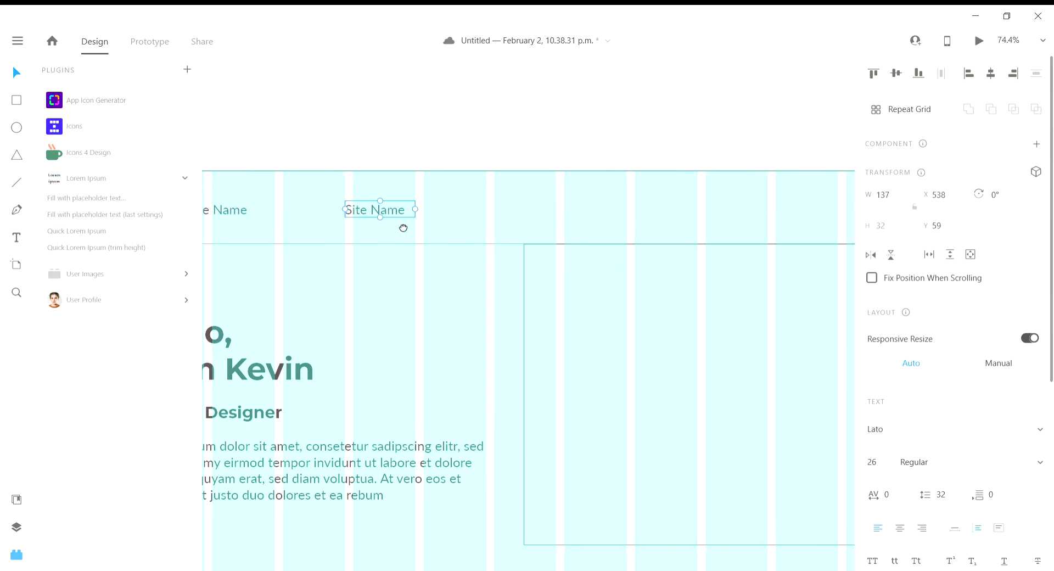
{"action": "left_click_drag", "start_coordinate": [324, 208], "coordinate": [476, 214]}
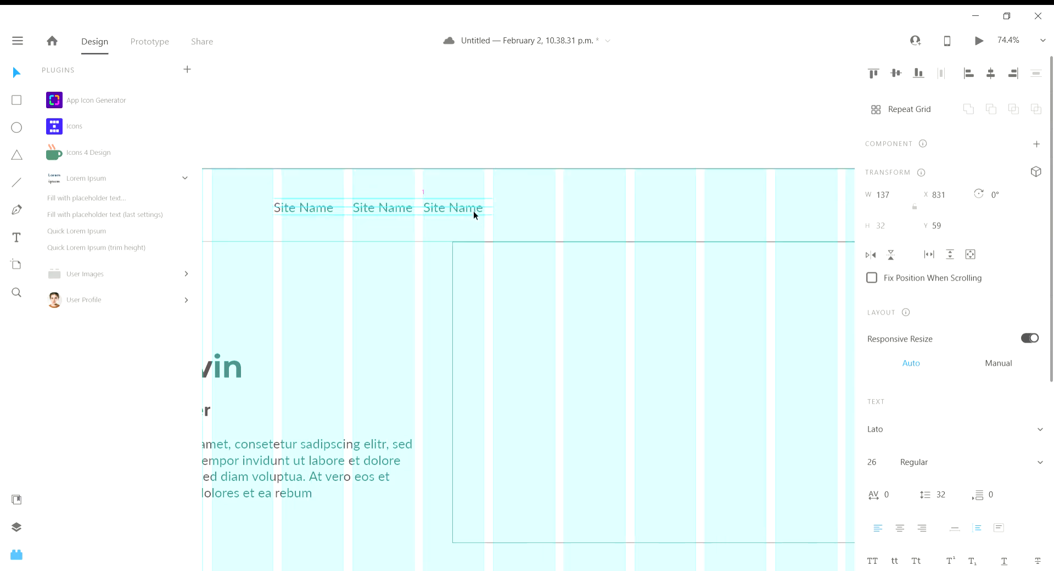
{"action": "left_click_drag", "start_coordinate": [382, 257], "coordinate": [448, 258]}
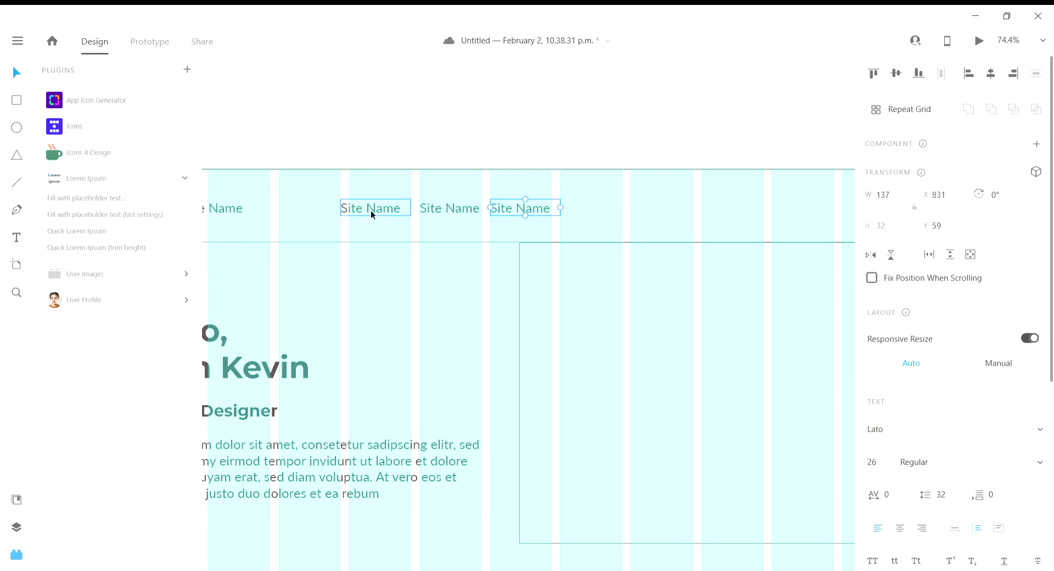
Step: Change the three copied header texts to "Skills", "Portfolio" and "Contact"
{"action": "double_click", "coordinate": [371, 208]}
{"action": "type", "text": "Skills"}
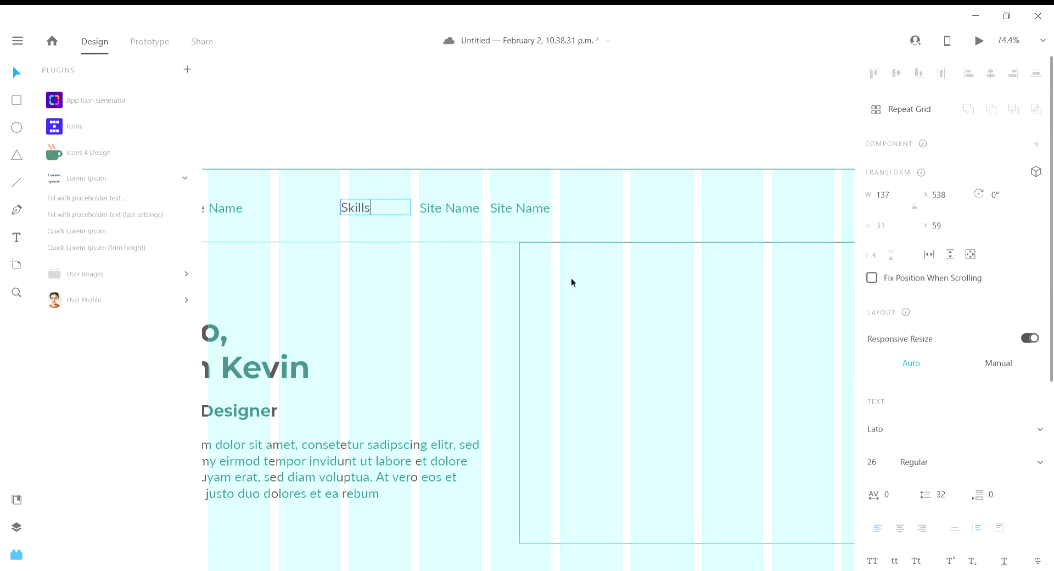
{"action": "left_click", "coordinate": [468, 208]}
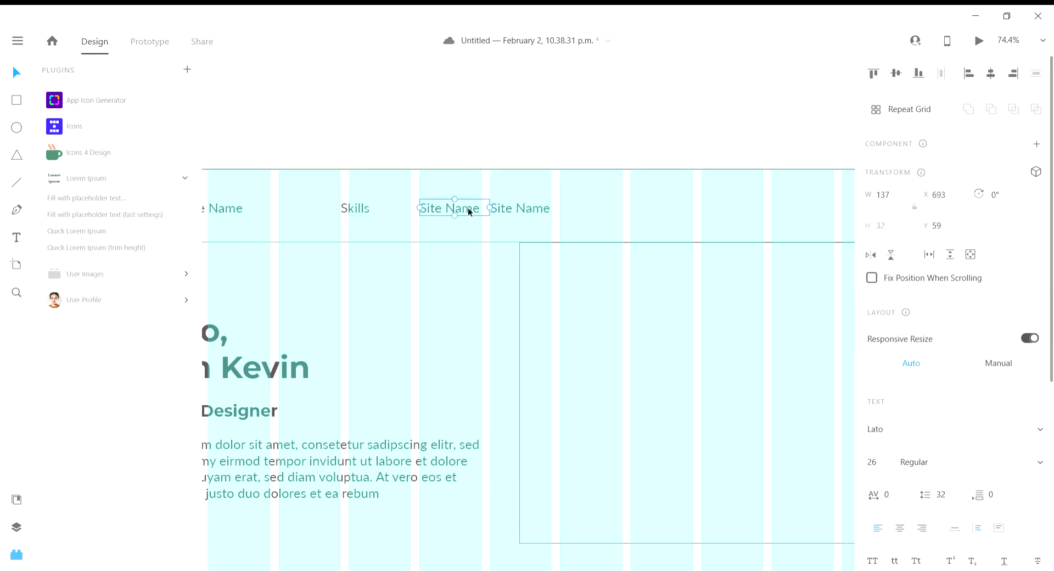
{"action": "double_click", "coordinate": [468, 208]}
{"action": "type", "text": "Portfolio"}
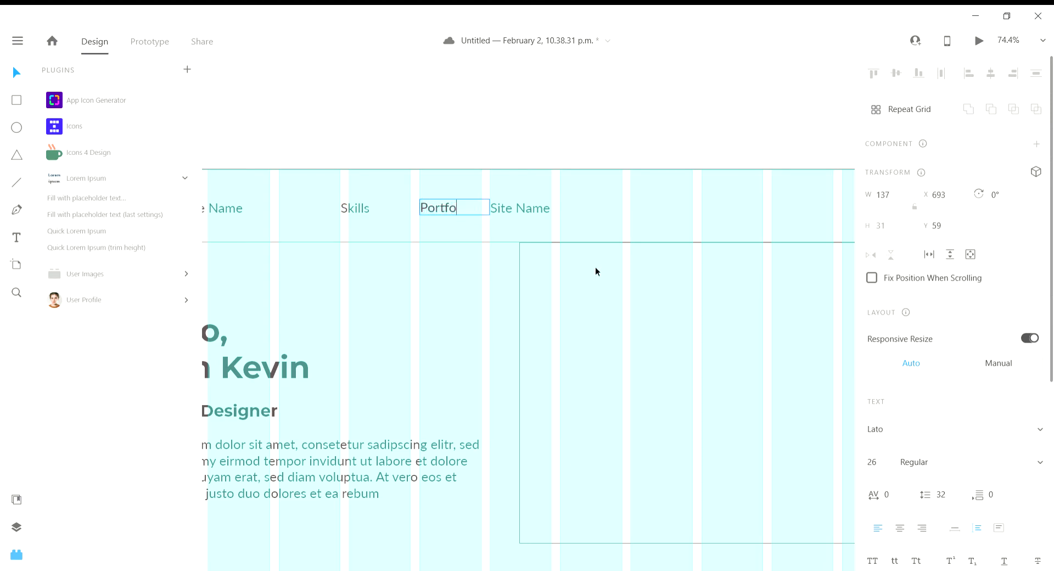
{"action": "left_click", "coordinate": [510, 206]}
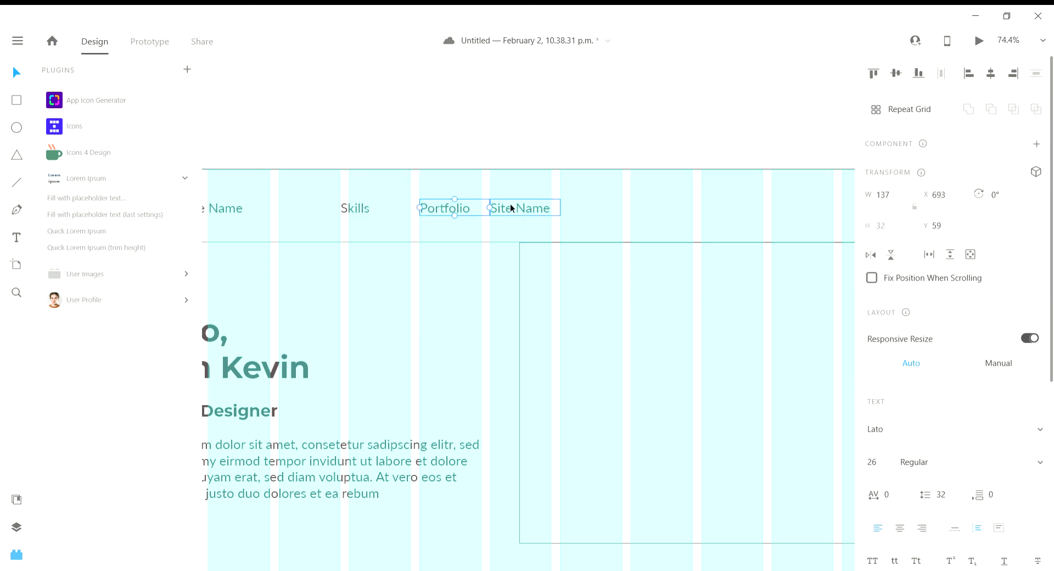
{"action": "double_click", "coordinate": [510, 208]}
{"action": "type", "text": "Contact"}
{"action": "key", "text": "Escape"}
{"action": "left_click_drag", "start_coordinate": [480, 155], "coordinate": [520, 144]}
{"action": "left_click_drag", "start_coordinate": [396, 199], "coordinate": [407, 197]}
{"action": "mouse_move", "coordinate": [486, 203]}
{"action": "left_mouse_down"}
{"action": "mouse_move", "coordinate": [494, 196]}
{"action": "mouse_move", "coordinate": [483, 200]}
{"action": "left_mouse_up"}
{"action": "left_click_drag", "start_coordinate": [555, 200], "coordinate": [558, 199]}
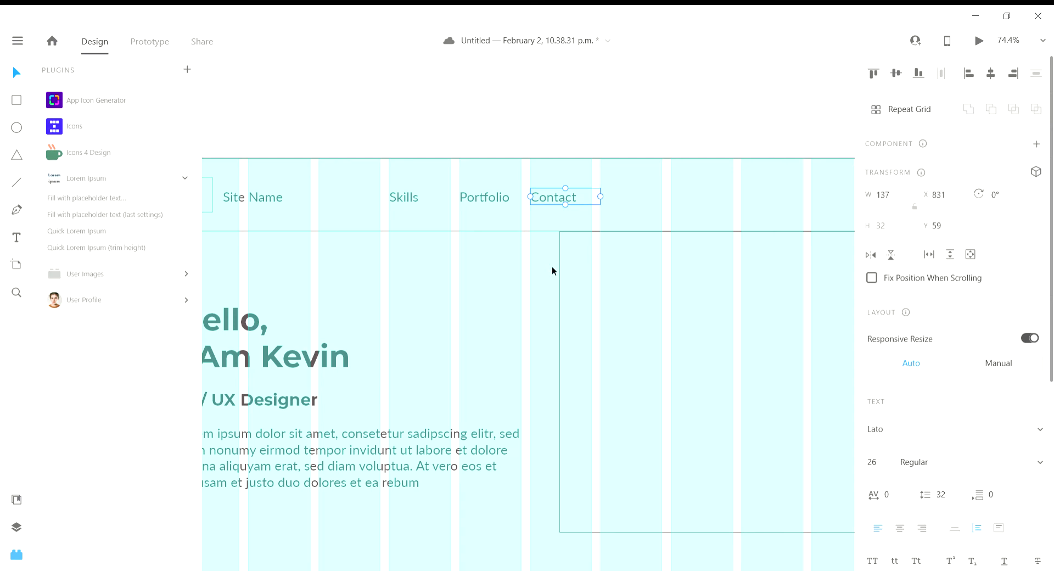
Step: Draw an icon placeholder square about 45 by 45 near the header's right end and position it at X 1520, Y 53
{"action": "key", "text": "space"}
{"action": "mouse_move", "coordinate": [511, 321]}
{"action": "left_mouse_down"}
{"action": "mouse_move", "coordinate": [523, 285]}
{"action": "mouse_move", "coordinate": [512, 305]}
{"action": "left_mouse_up"}
{"action": "left_click_drag", "start_coordinate": [732, 223], "coordinate": [470, 226]}
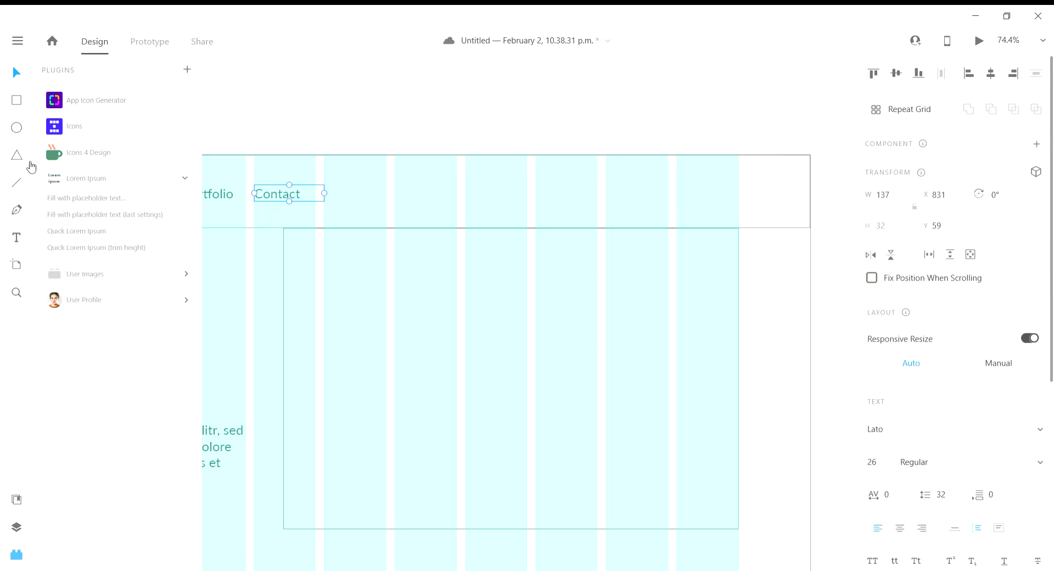
{"action": "left_click", "coordinate": [26, 105]}
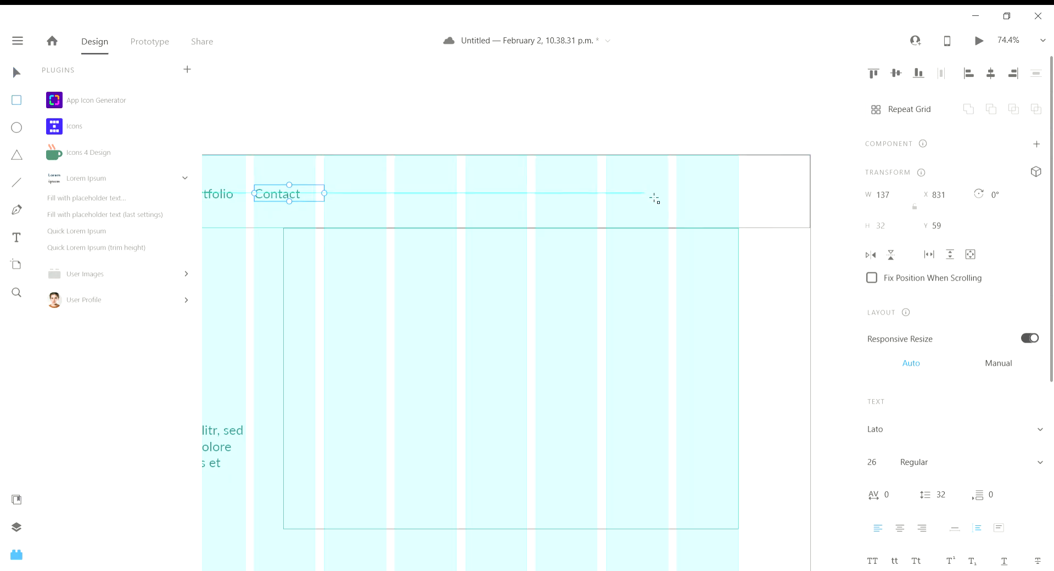
{"action": "mouse_move", "coordinate": [607, 193]}
{"action": "left_mouse_down"}
{"action": "mouse_move", "coordinate": [636, 221]}
{"action": "mouse_move", "coordinate": [658, 221]}
{"action": "left_mouse_up"}
{"action": "key", "text": "v"}
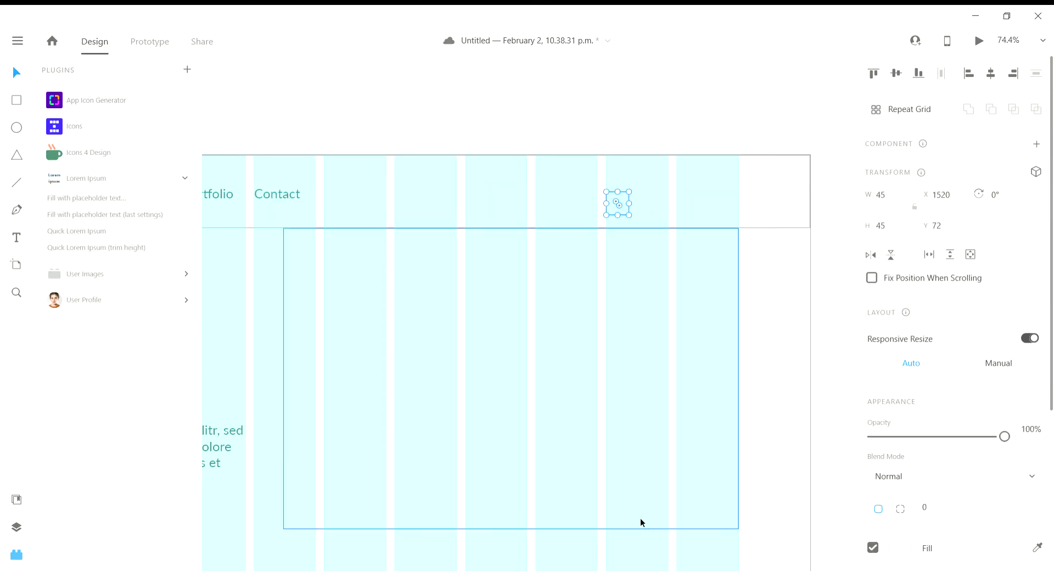
{"action": "left_click_drag", "start_coordinate": [624, 203], "coordinate": [624, 192]}
Step: Copy the small square three times toward the right margin and distribute all four squares evenly horizontally
{"action": "left_click_drag", "start_coordinate": [624, 192], "coordinate": [732, 192]}
{"action": "left_click", "coordinate": [687, 197], "text": "shift"}
{"action": "left_click", "coordinate": [653, 196], "text": "shift"}
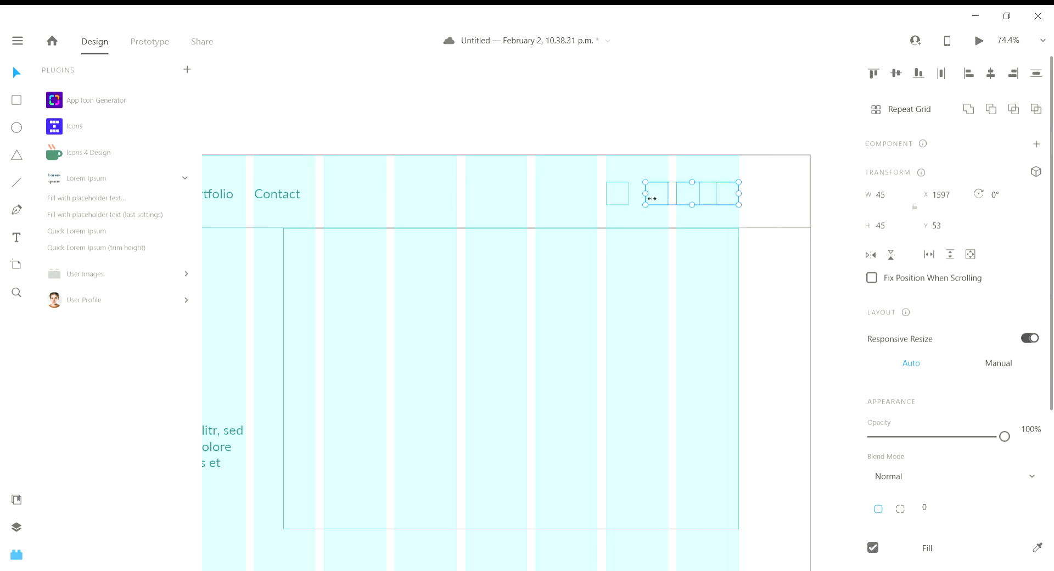
{"action": "left_click", "coordinate": [614, 196], "text": "shift"}
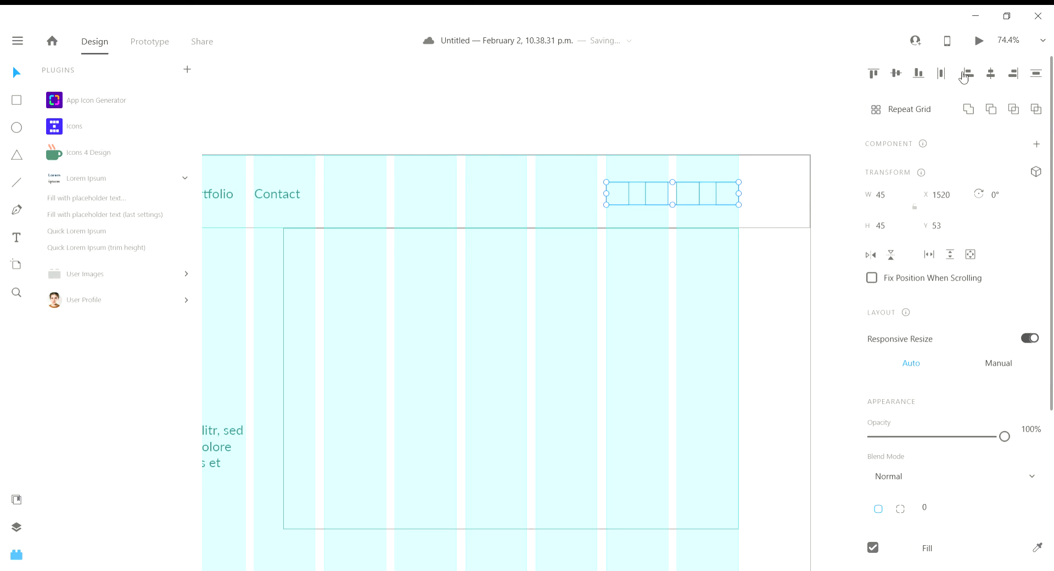
{"action": "left_click", "coordinate": [944, 75]}
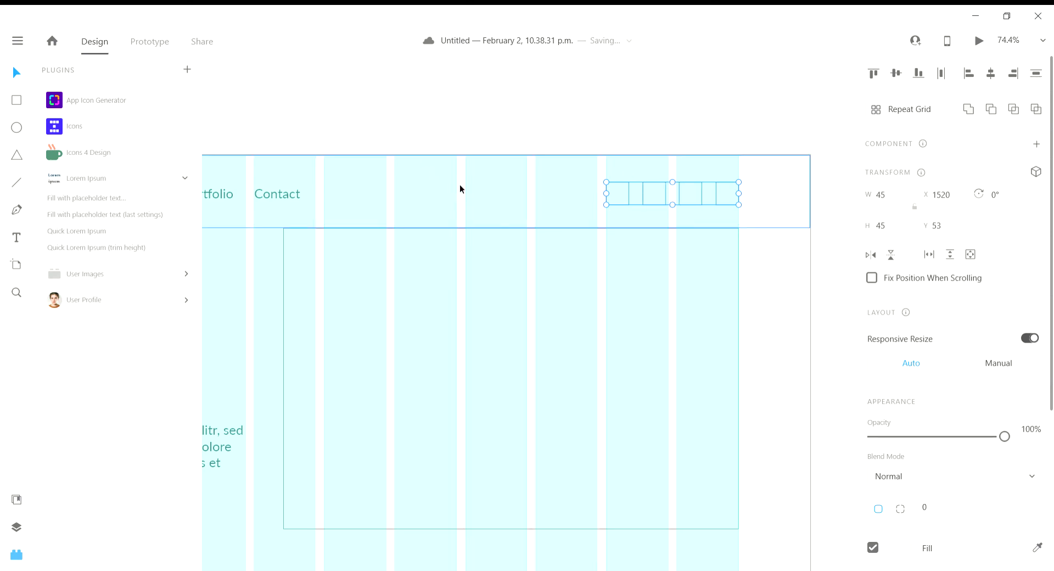
Step: Fill the four icon placeholder squares with a medium gray
{"action": "scroll", "coordinate": [961, 431], "scroll_direction": "down", "scroll_amount": 5}
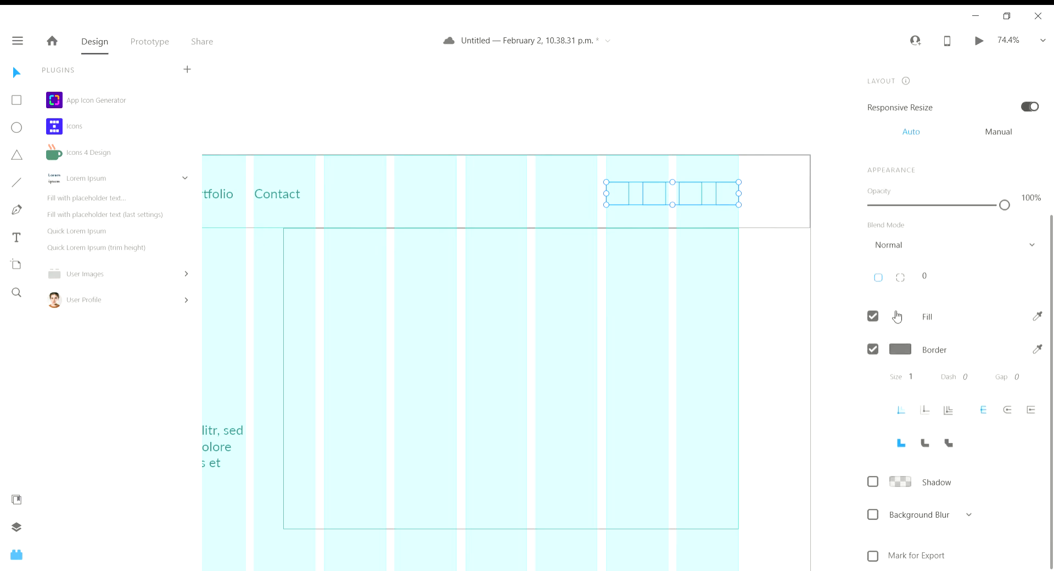
{"action": "left_click", "coordinate": [902, 319]}
{"action": "left_click_drag", "start_coordinate": [741, 291], "coordinate": [698, 291]}
{"action": "left_click", "coordinate": [935, 351]}
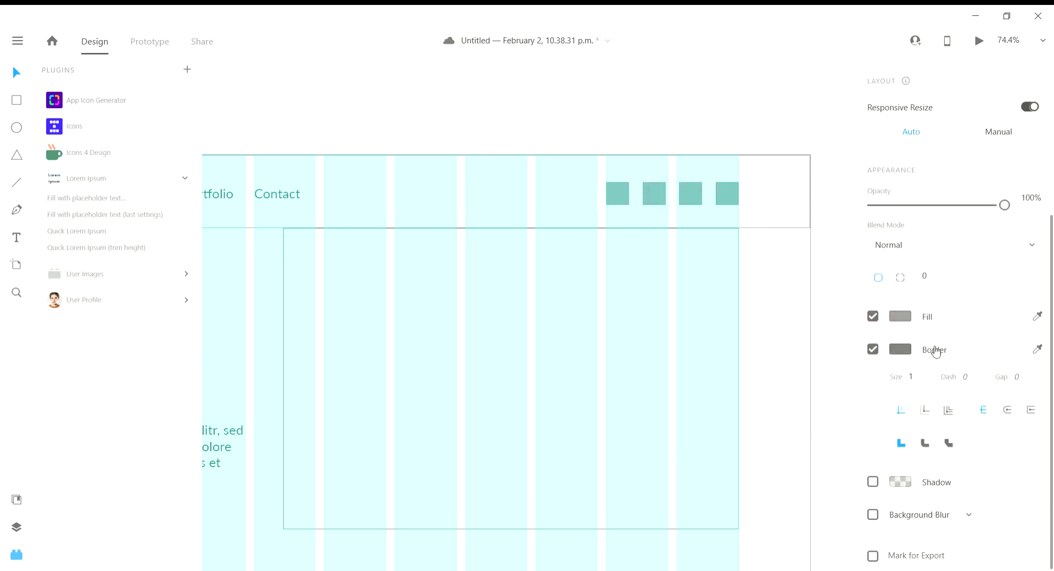
{"action": "left_click_drag", "start_coordinate": [512, 104], "coordinate": [607, 109]}
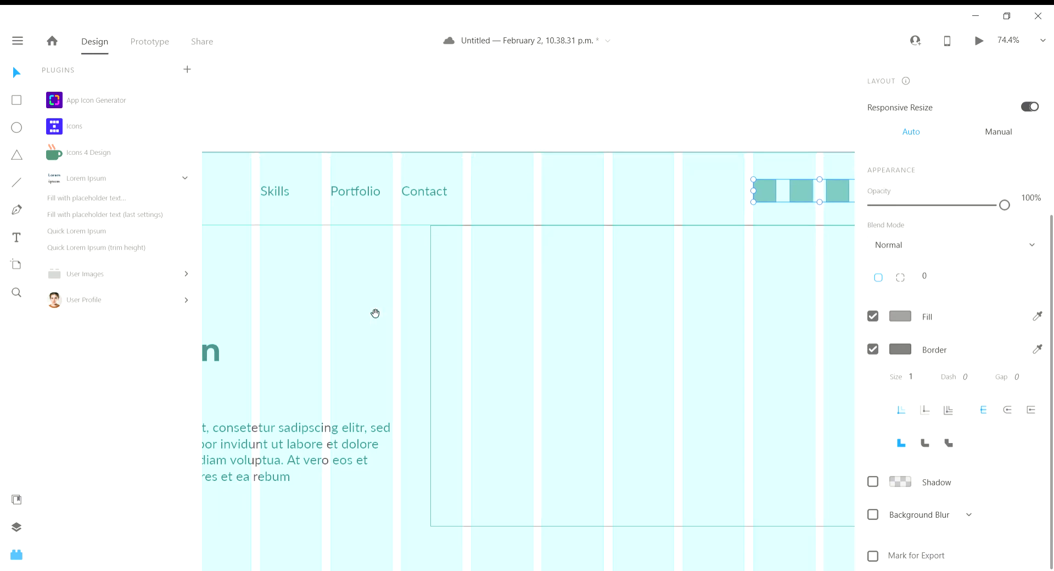
Step: Fill the large image placeholder rectangle with a light gray, #CCC6C6
{"action": "left_click_drag", "start_coordinate": [376, 314], "coordinate": [412, 278]}
{"action": "left_click", "coordinate": [647, 317]}
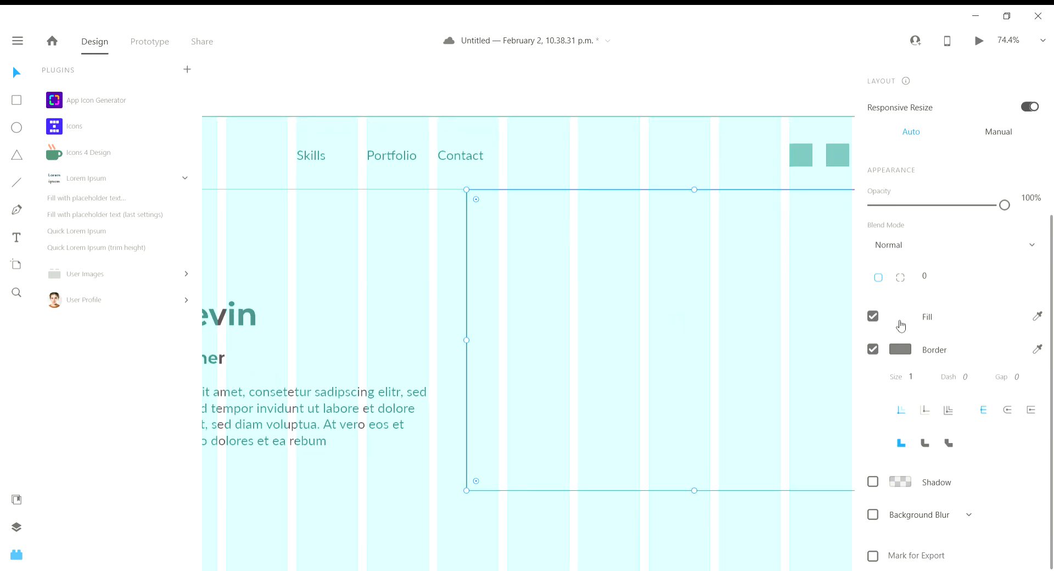
{"action": "left_click", "coordinate": [900, 316]}
{"action": "left_click", "coordinate": [750, 282]}
{"action": "left_click_drag", "start_coordinate": [727, 278], "coordinate": [702, 263]}
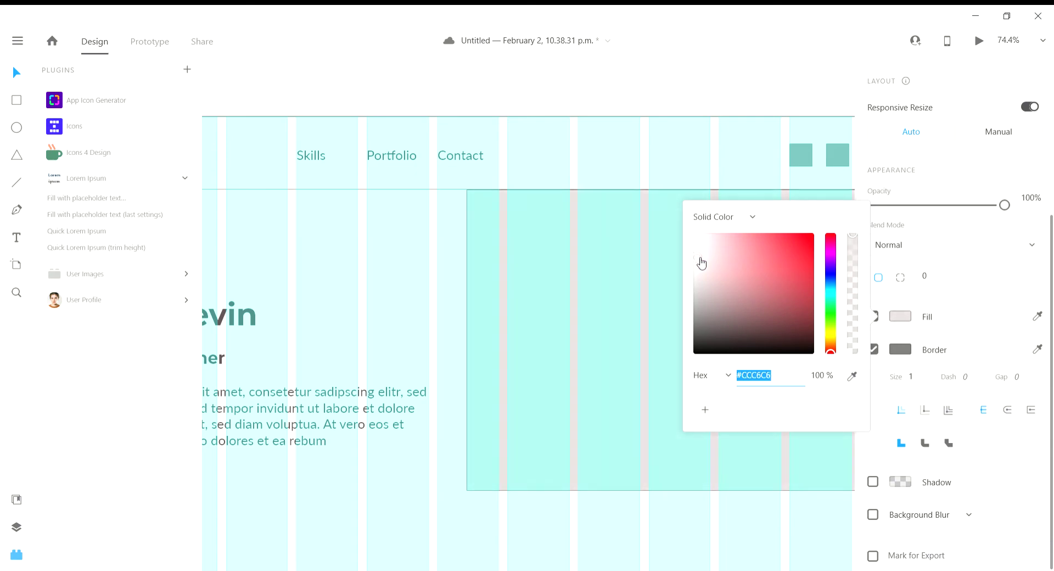
{"action": "left_click", "coordinate": [638, 173]}
{"action": "scroll", "coordinate": [527, 202], "scroll_direction": "down", "scroll_amount": 3}
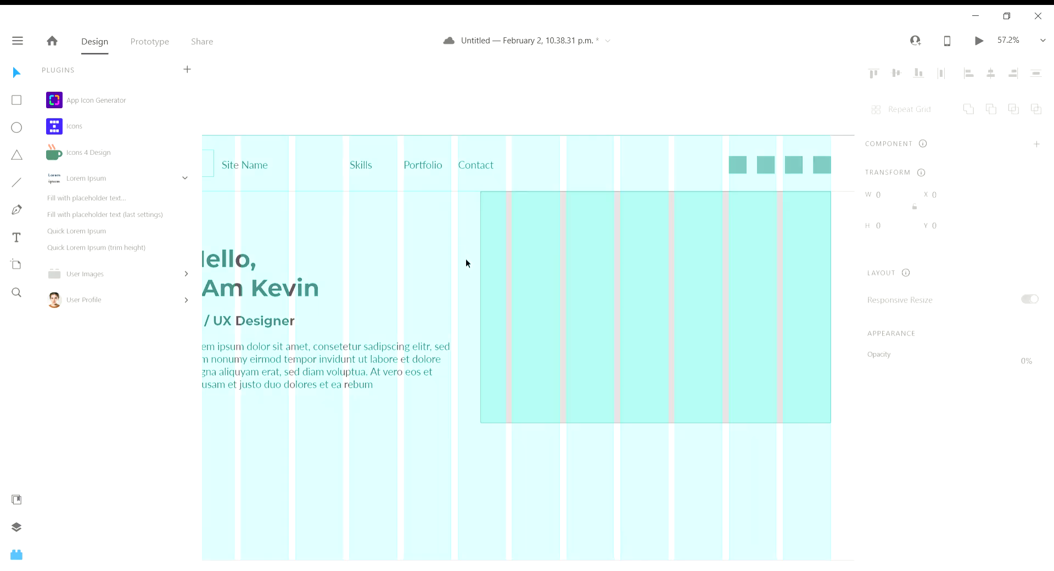
Step: Move the Lorem ipsum body paragraph slightly down from the subtitle, to about Y 540
{"action": "key", "text": "ctrl+shift+apostrophe"}
{"action": "left_click_drag", "start_coordinate": [462, 379], "coordinate": [508, 327]}
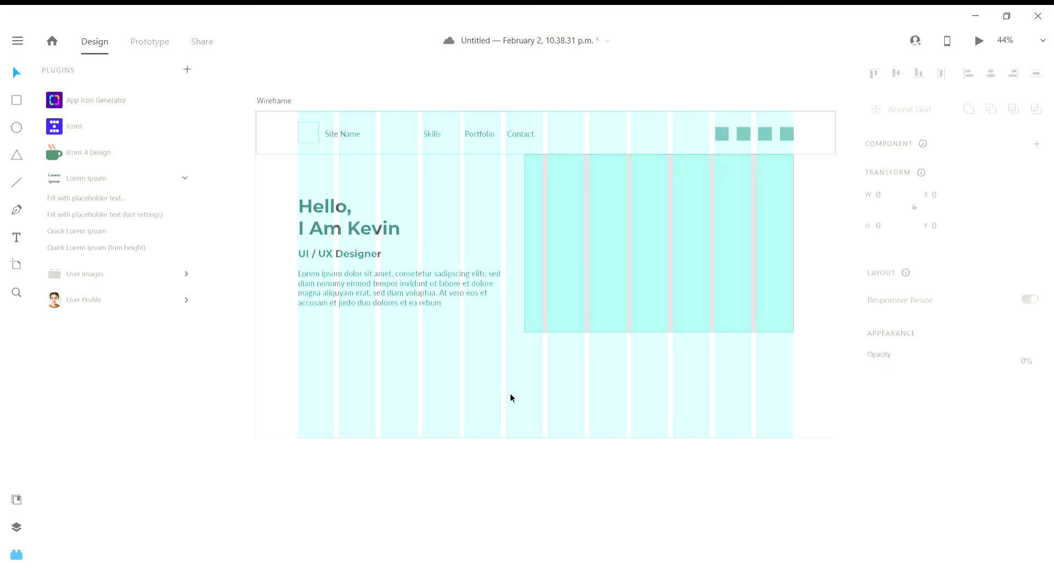
{"action": "left_click", "coordinate": [367, 293]}
{"action": "left_click_drag", "start_coordinate": [369, 287], "coordinate": [368, 296]}
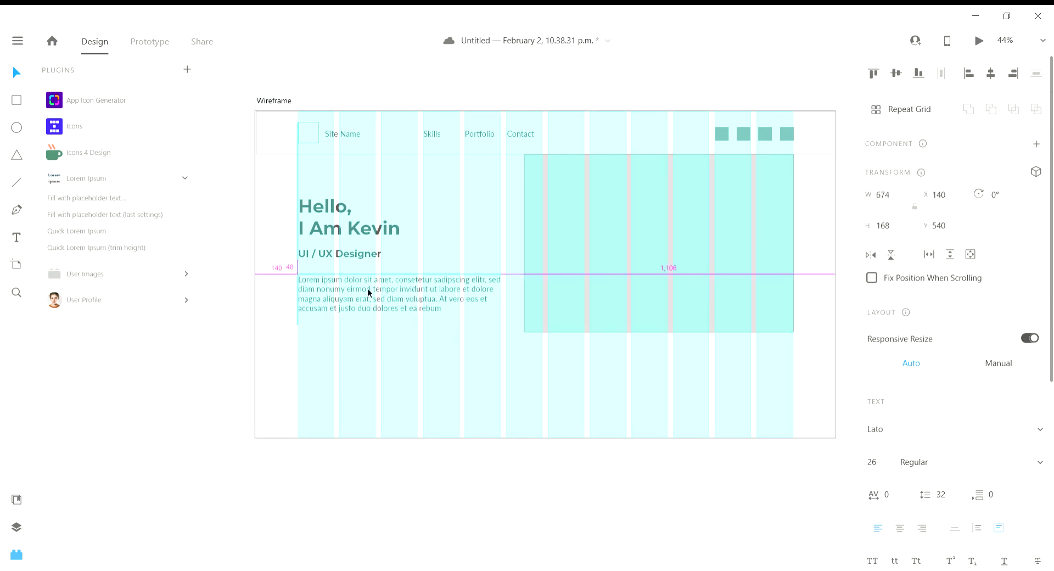
{"action": "left_click_drag", "start_coordinate": [368, 296], "coordinate": [368, 295]}
{"action": "left_click_drag", "start_coordinate": [369, 291], "coordinate": [369, 291]}
Step: Copy the "UI / UX Designer" subtitle straight down to the empty area below the body text, at Y 891
{"action": "left_click_drag", "start_coordinate": [386, 358], "coordinate": [372, 310]}
{"action": "left_click", "coordinate": [292, 168]}
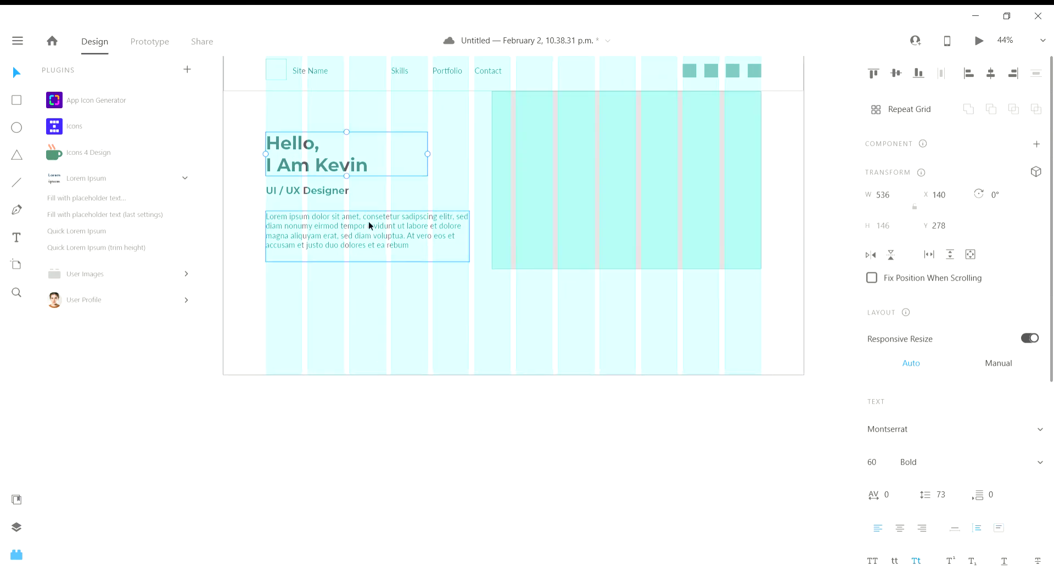
{"action": "left_click_drag", "start_coordinate": [348, 346], "coordinate": [347, 284]}
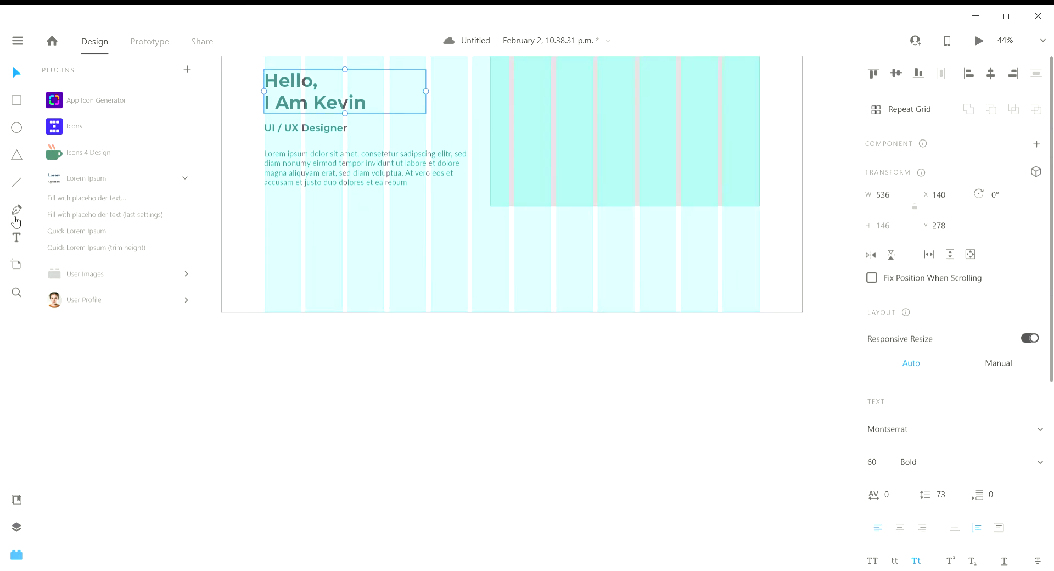
{"action": "left_click", "coordinate": [308, 127]}
{"action": "left_click_drag", "start_coordinate": [308, 130], "coordinate": [317, 252], "text": "alt"}
{"action": "left_click", "coordinate": [307, 81]}
{"action": "left_click_drag", "start_coordinate": [413, 177], "coordinate": [417, 278]}
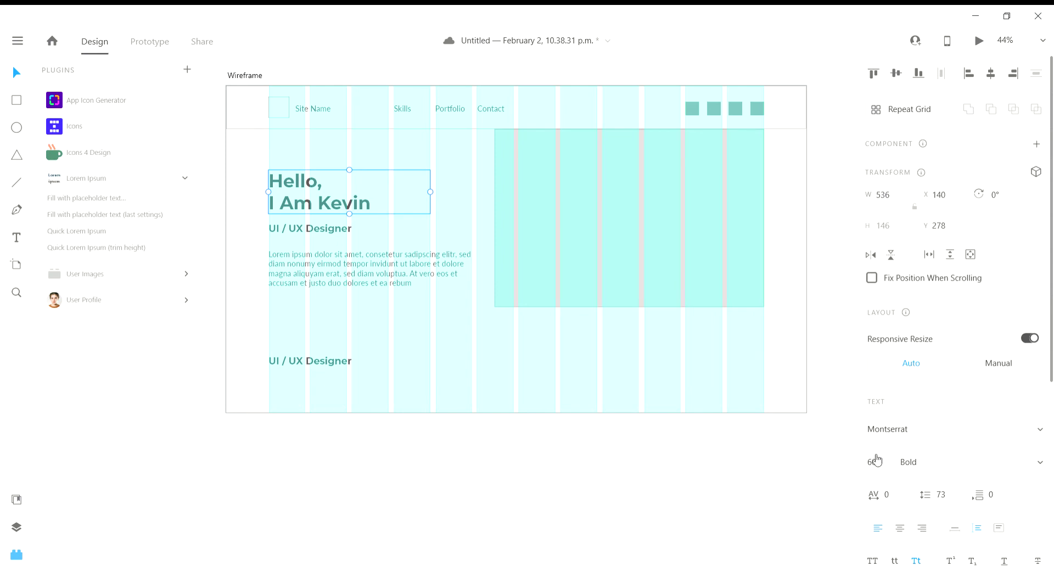
Step: Set the copied subtitle's font size to 50 and change its text to "Skills"
{"action": "left_click", "coordinate": [353, 363]}
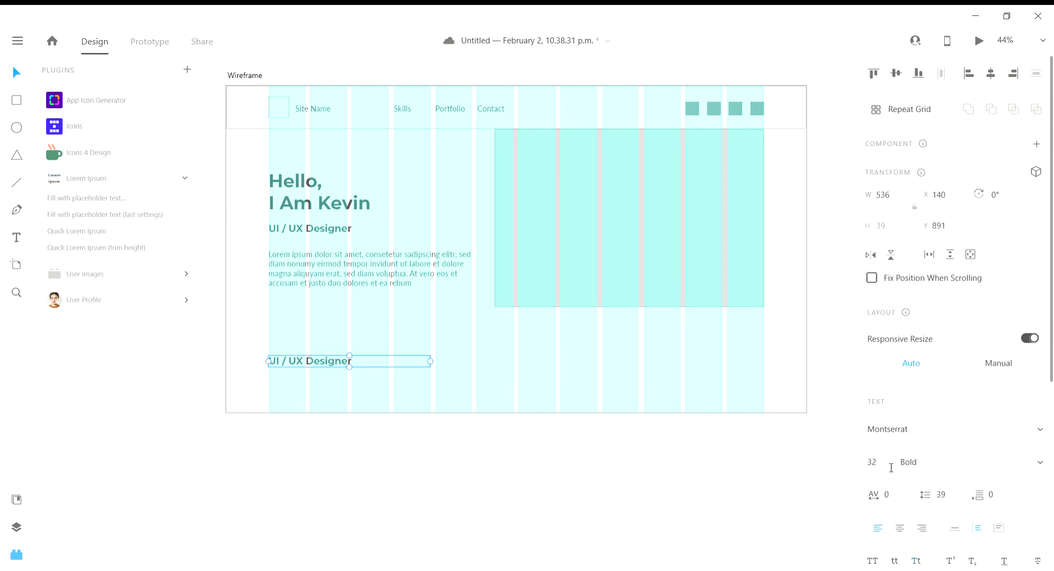
{"action": "left_click_drag", "start_coordinate": [892, 468], "coordinate": [858, 468]}
{"action": "key", "text": "Return"}
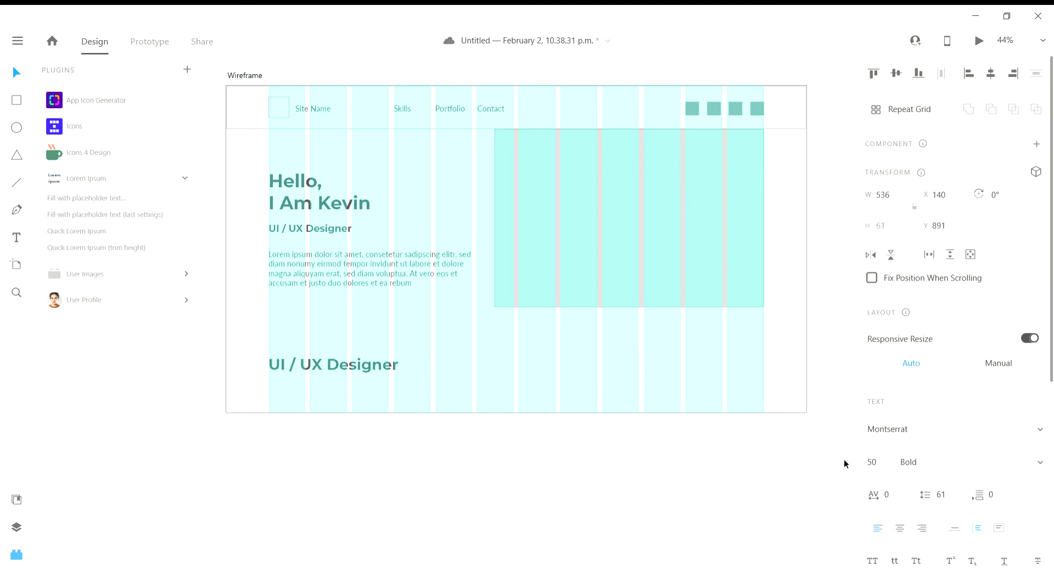
{"action": "double_click", "coordinate": [373, 367]}
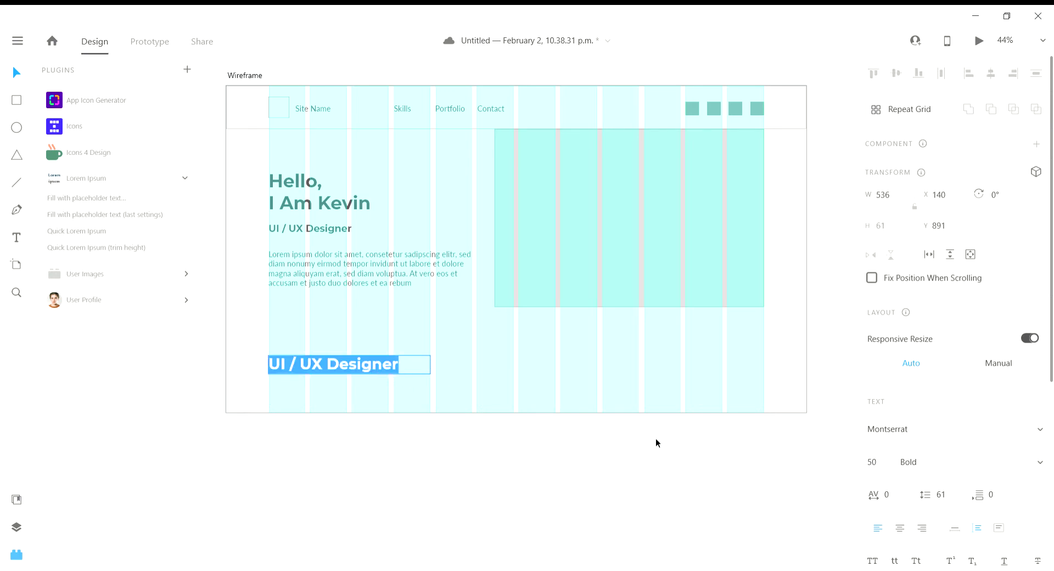
{"action": "type", "text": "Skills"}
{"action": "key", "text": "Return"}
{"action": "key", "text": "BackSpace"}
{"action": "key", "text": "Escape"}
{"action": "left_click", "coordinate": [435, 431]}
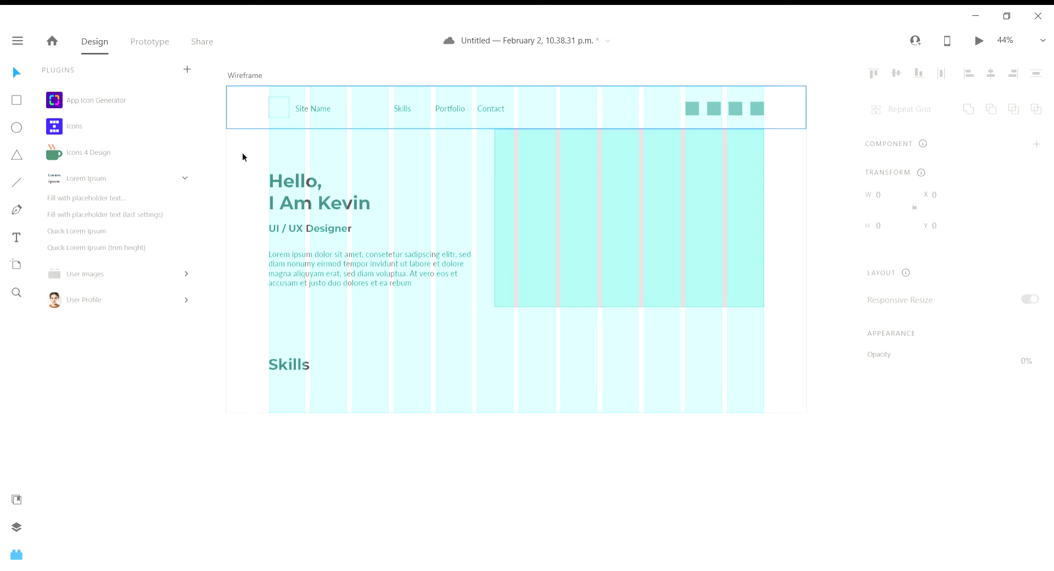
Step: Extend the Wireframe artboard downward to a height of about 1552
{"action": "left_click", "coordinate": [250, 76]}
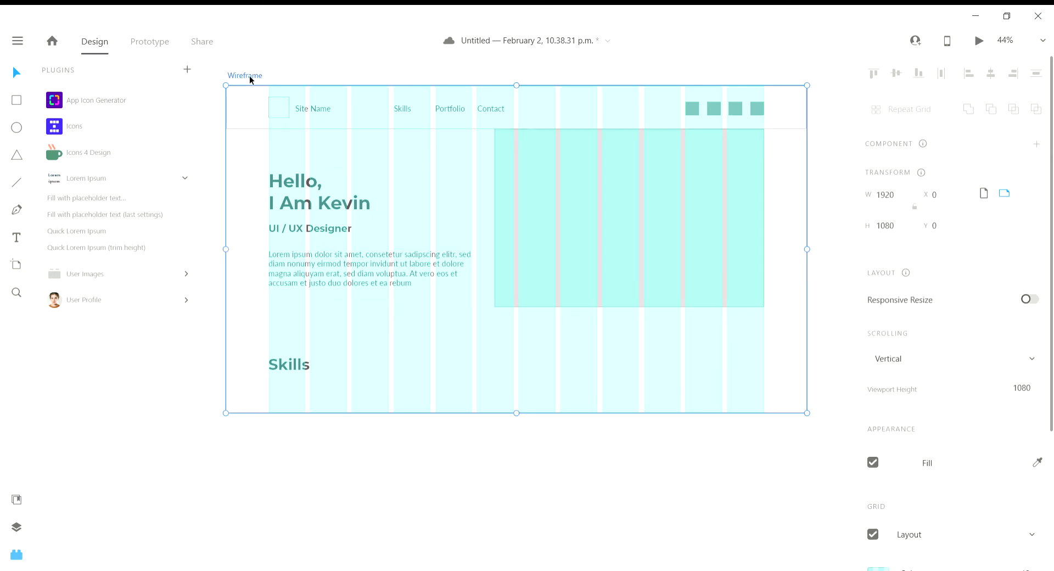
{"action": "left_click_drag", "start_coordinate": [523, 420], "coordinate": [527, 539]}
{"action": "scroll", "coordinate": [574, 510], "scroll_direction": "down", "scroll_amount": 3}
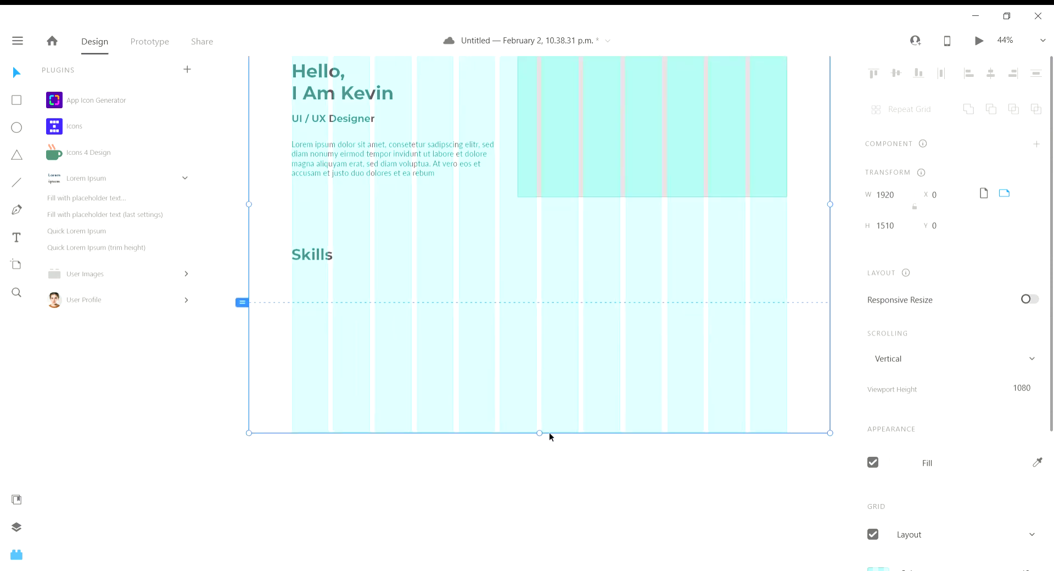
{"action": "left_click_drag", "start_coordinate": [542, 435], "coordinate": [543, 446]}
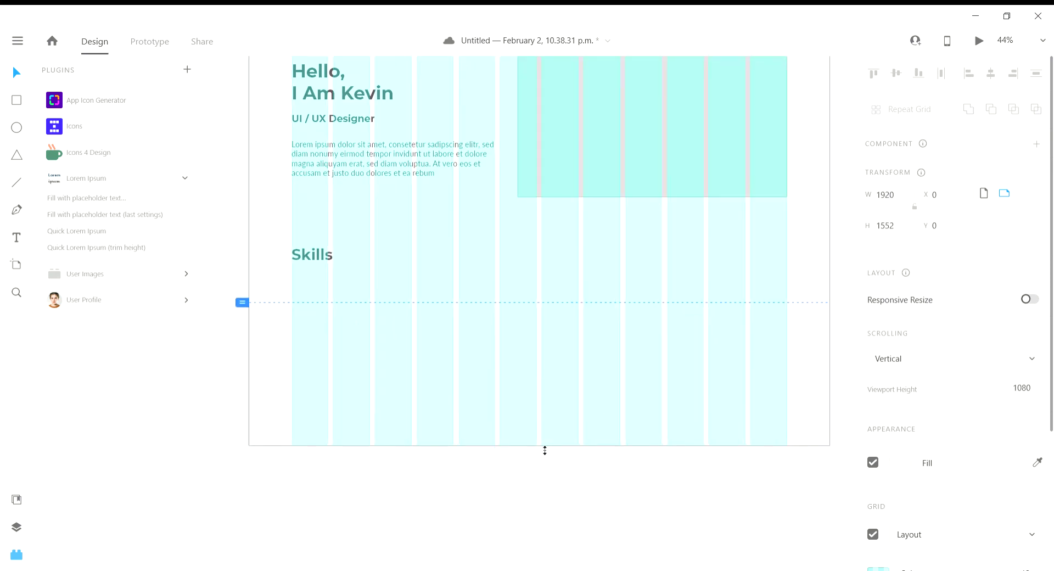
{"action": "left_click", "coordinate": [550, 471]}
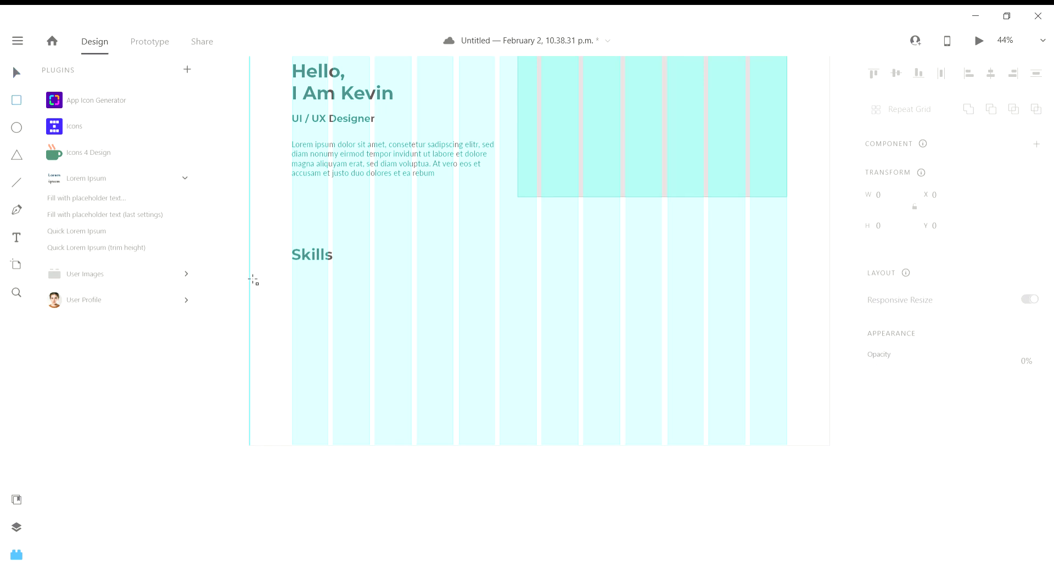
Step: Draw a rectangle about 512 high across the full artboard width below the "Skills" heading, at Y 976
{"action": "left_click_drag", "start_coordinate": [256, 278], "coordinate": [723, 436]}
{"action": "left_click_drag", "start_coordinate": [381, 349], "coordinate": [491, 347]}
{"action": "scroll", "coordinate": [895, 440], "scroll_direction": "down", "scroll_amount": 1}
Step: Fill the full-width rectangle with a light pinkish gray, #C9BDBD
{"action": "scroll", "coordinate": [896, 439], "scroll_direction": "down", "scroll_amount": 3}
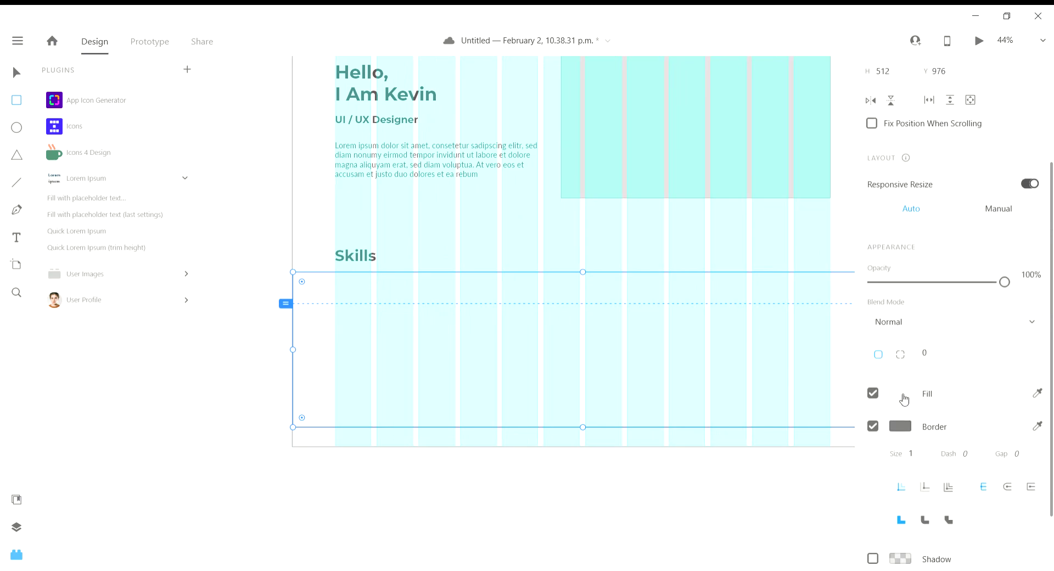
{"action": "left_click", "coordinate": [900, 394]}
{"action": "left_click", "coordinate": [699, 334]}
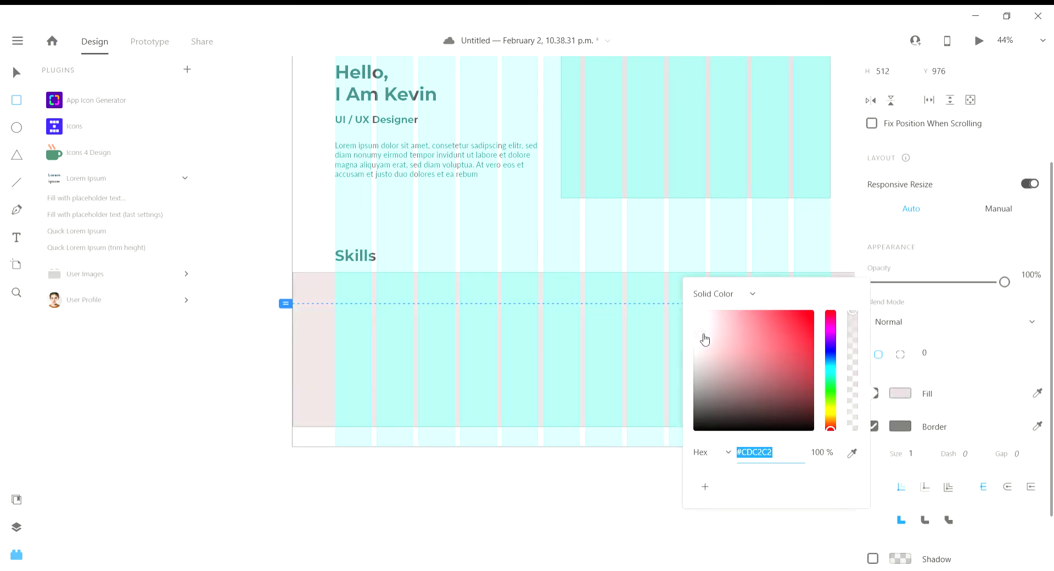
{"action": "left_click_drag", "start_coordinate": [703, 339], "coordinate": [706, 342]}
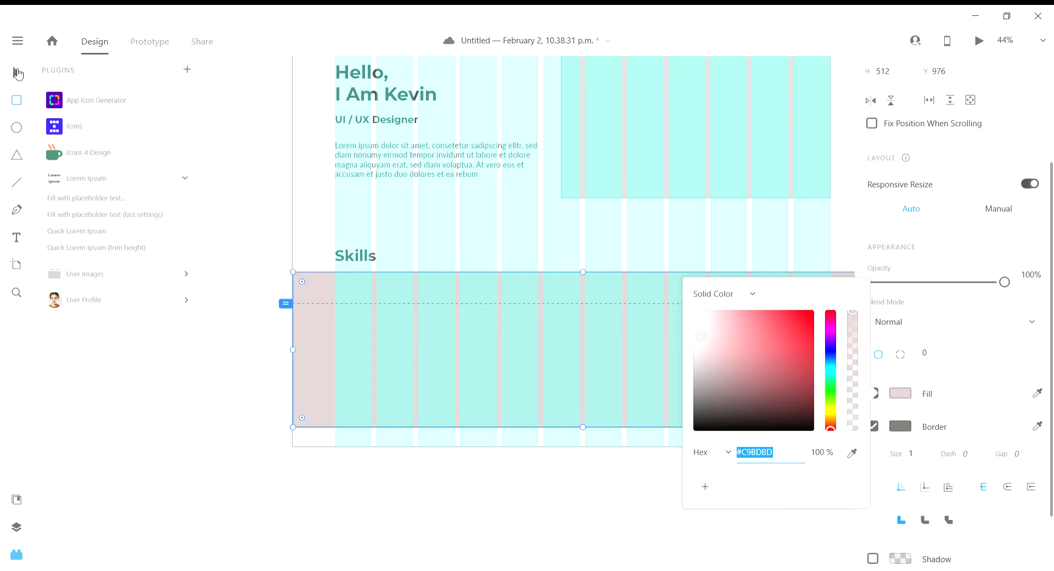
{"action": "left_click", "coordinate": [16, 72]}
{"action": "key", "text": "Escape"}
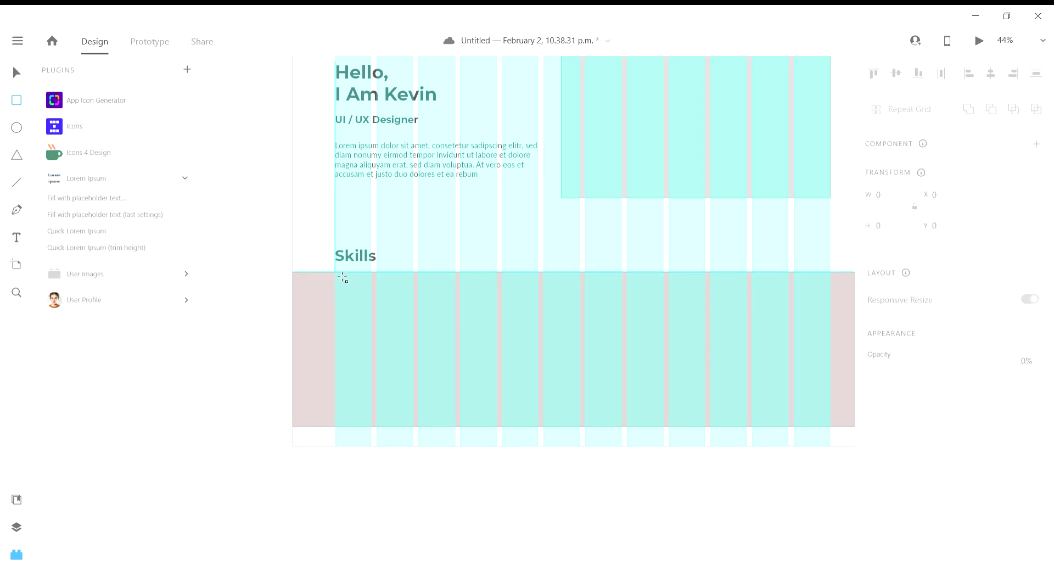
Step: Draw a white 674 by 512 card on the pinkish band and position it at X 960, Y 976
{"action": "mouse_move", "coordinate": [350, 287]}
{"action": "left_mouse_down"}
{"action": "mouse_move", "coordinate": [471, 417]}
{"action": "mouse_move", "coordinate": [510, 440]}
{"action": "mouse_move", "coordinate": [541, 434]}
{"action": "mouse_move", "coordinate": [543, 407]}
{"action": "mouse_move", "coordinate": [543, 432]}
{"action": "left_mouse_up"}
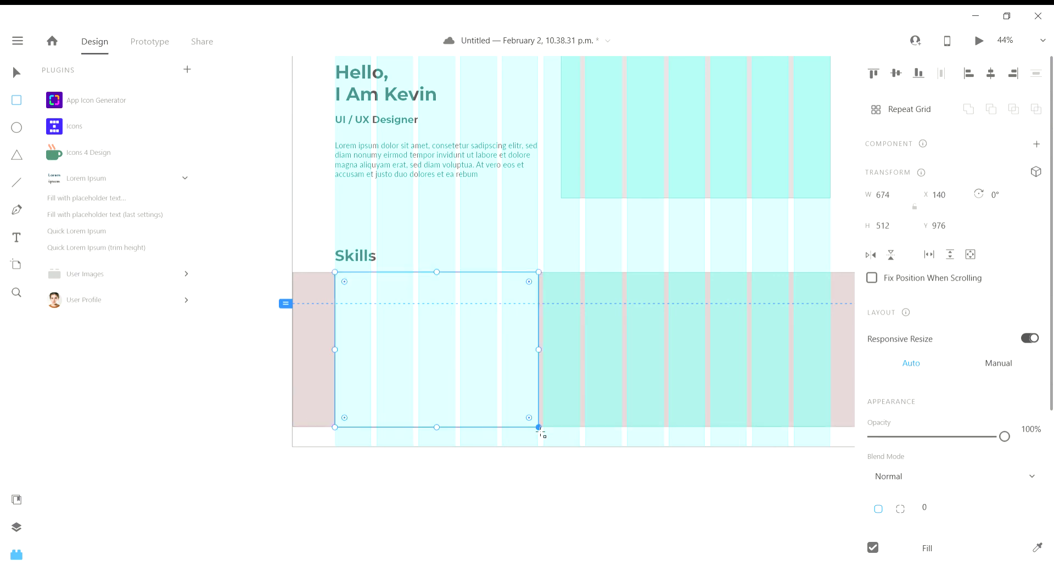
{"action": "left_click", "coordinate": [17, 73]}
{"action": "left_click", "coordinate": [560, 503]}
{"action": "left_click", "coordinate": [477, 353]}
{"action": "left_click_drag", "start_coordinate": [453, 361], "coordinate": [701, 355]}
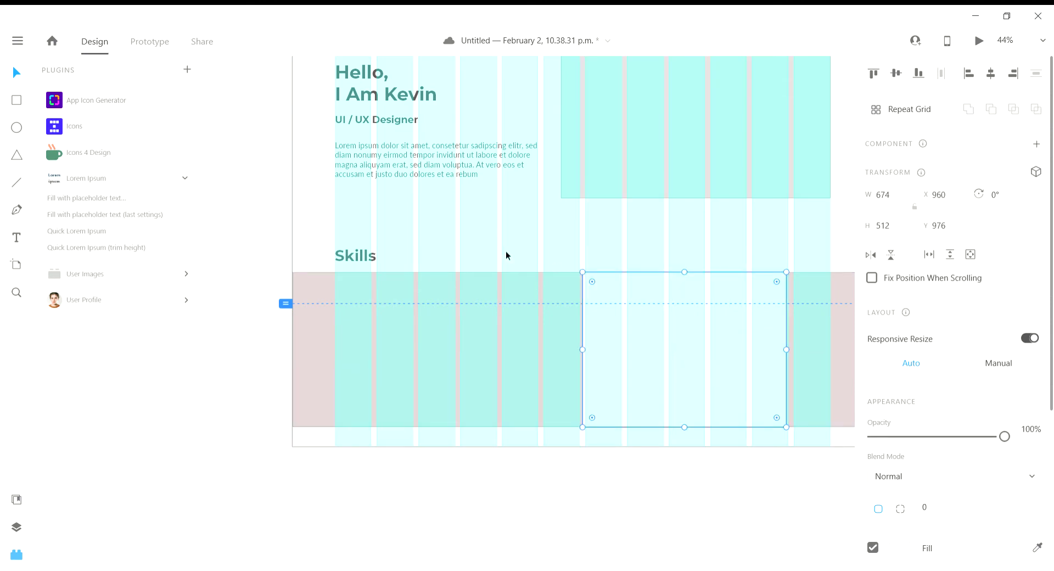
Step: Move the "Skills" heading directly above the white card and remove the card's border
{"action": "left_click_drag", "start_coordinate": [357, 255], "coordinate": [605, 263]}
{"action": "left_click", "coordinate": [634, 329]}
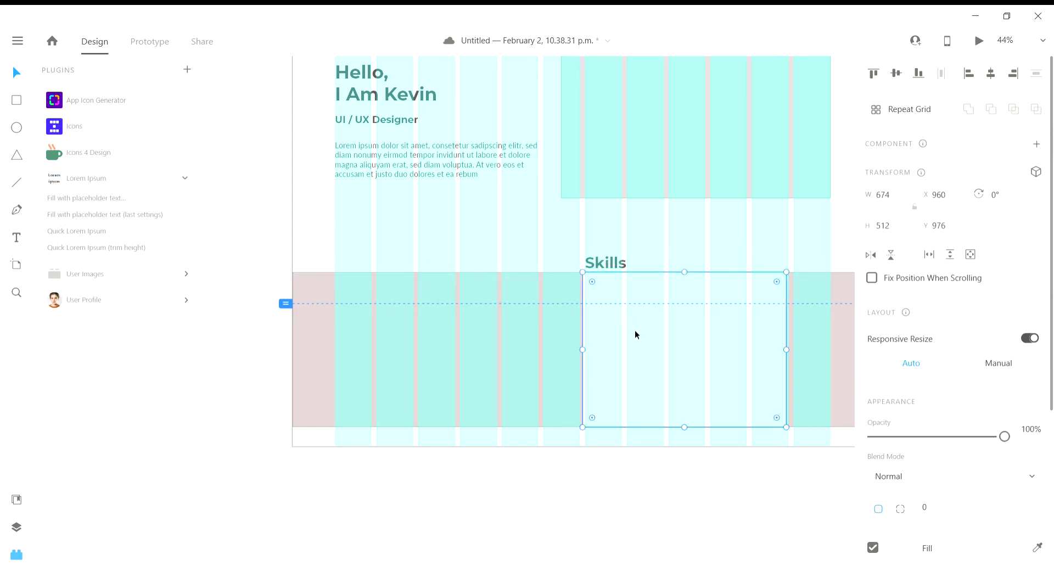
{"action": "scroll", "coordinate": [879, 467], "scroll_direction": "down", "scroll_amount": 5}
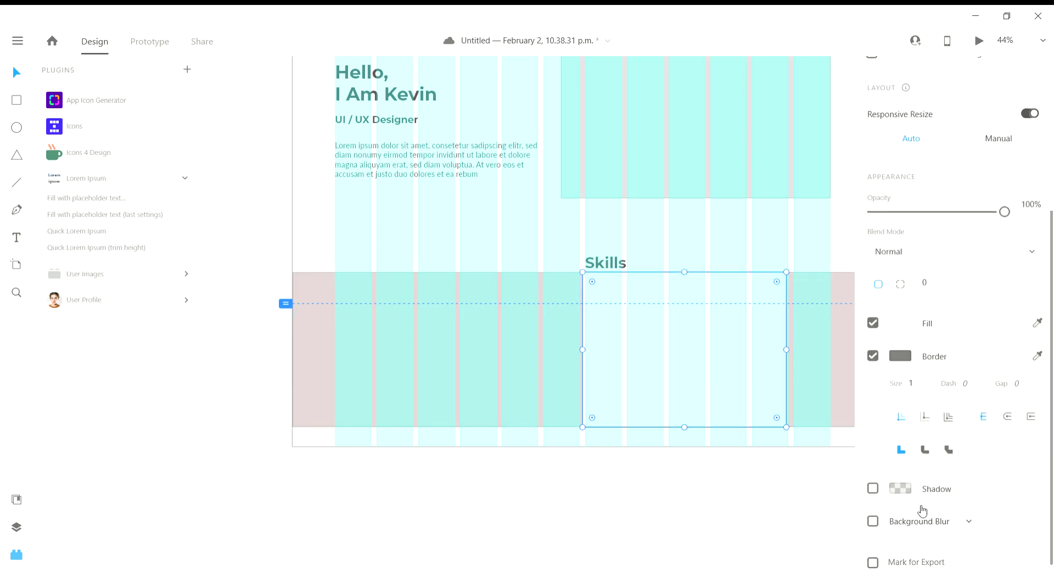
{"action": "left_click", "coordinate": [872, 353]}
{"action": "left_click", "coordinate": [699, 490]}
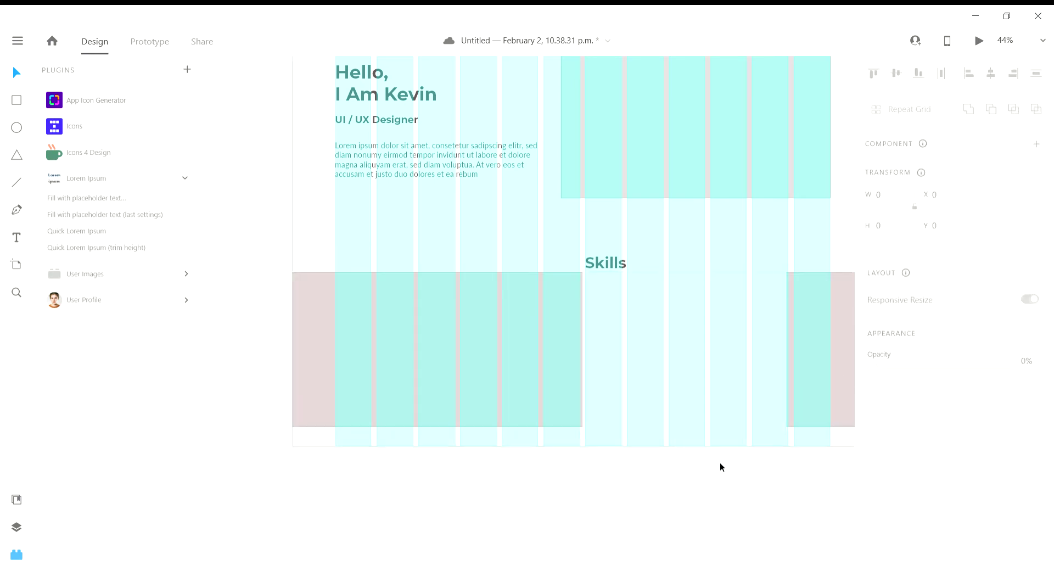
{"action": "left_click", "coordinate": [685, 350]}
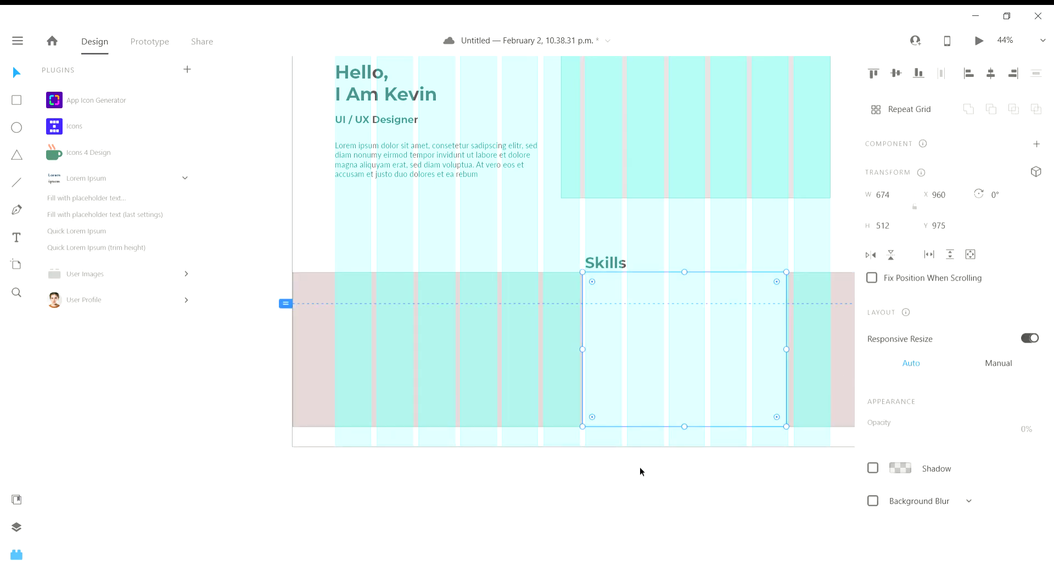
{"action": "left_click", "coordinate": [644, 498]}
Step: Remove the border from the full-width pinkish band
{"action": "scroll", "coordinate": [473, 464], "scroll_direction": "right", "scroll_amount": 5}
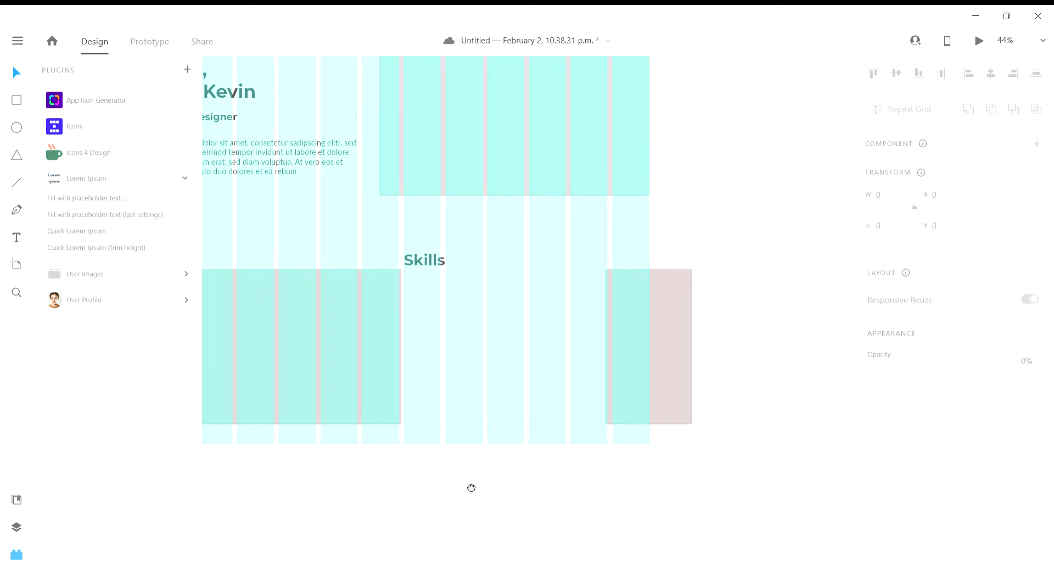
{"action": "left_click", "coordinate": [368, 371]}
{"action": "scroll", "coordinate": [906, 535], "scroll_direction": "down", "scroll_amount": 5}
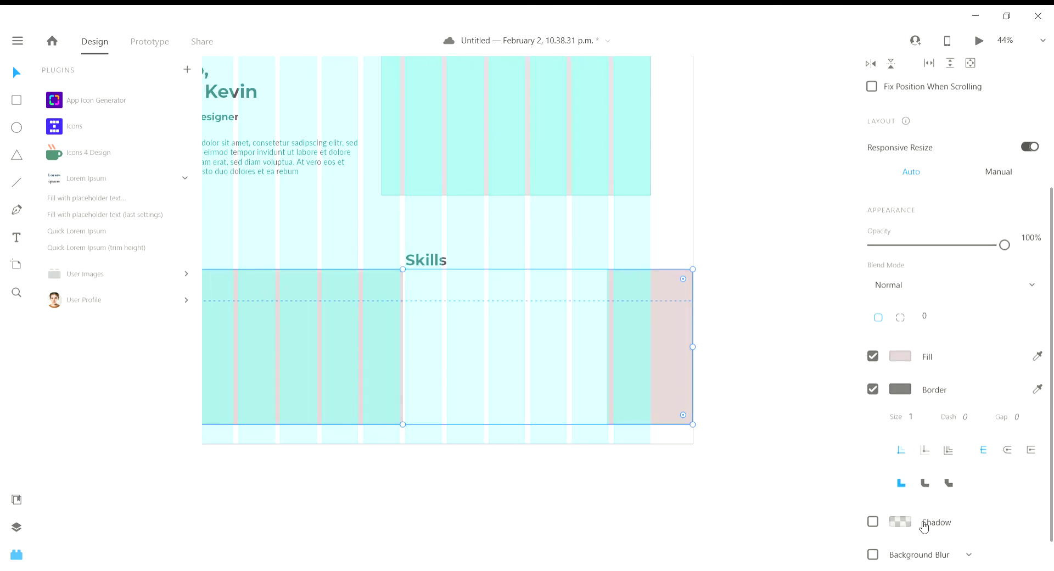
{"action": "left_click", "coordinate": [873, 350]}
{"action": "left_click", "coordinate": [631, 524]}
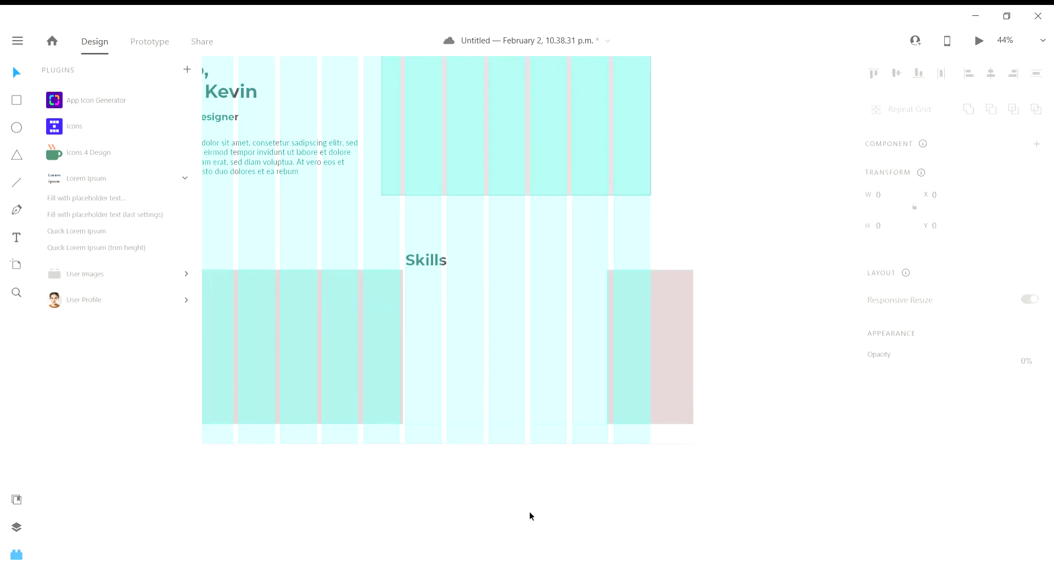
Step: Hide the layout grid of the Wireframe artboard
{"action": "left_click", "coordinate": [437, 351]}
{"action": "left_click_drag", "start_coordinate": [509, 426], "coordinate": [512, 438]}
{"action": "left_click", "coordinate": [492, 484]}
{"action": "left_click_drag", "start_coordinate": [442, 431], "coordinate": [599, 481]}
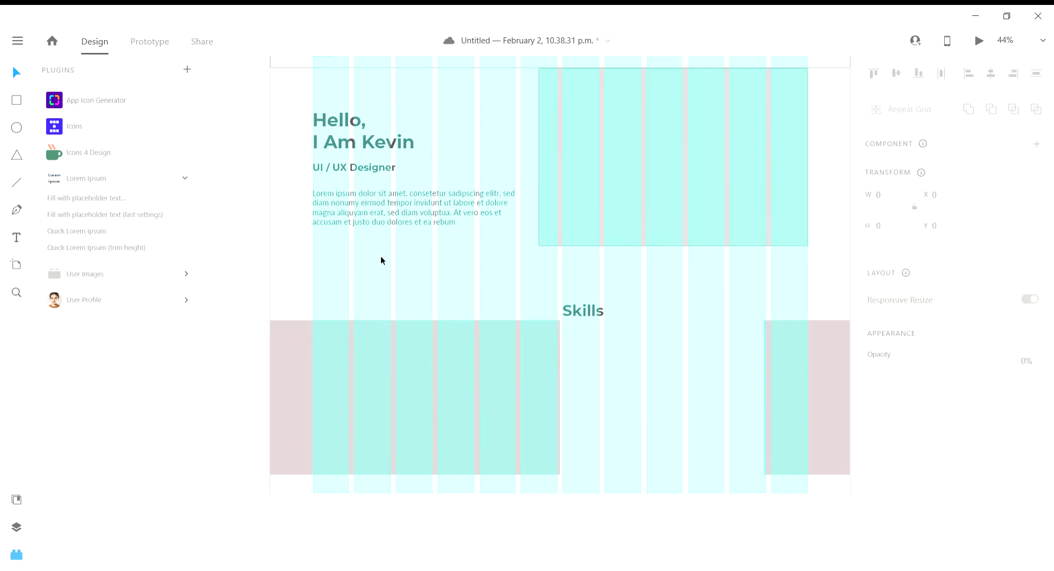
{"action": "scroll", "coordinate": [380, 256], "scroll_direction": "up", "scroll_amount": 2}
{"action": "left_click", "coordinate": [295, 74]}
{"action": "scroll", "coordinate": [927, 482], "scroll_direction": "down", "scroll_amount": 3}
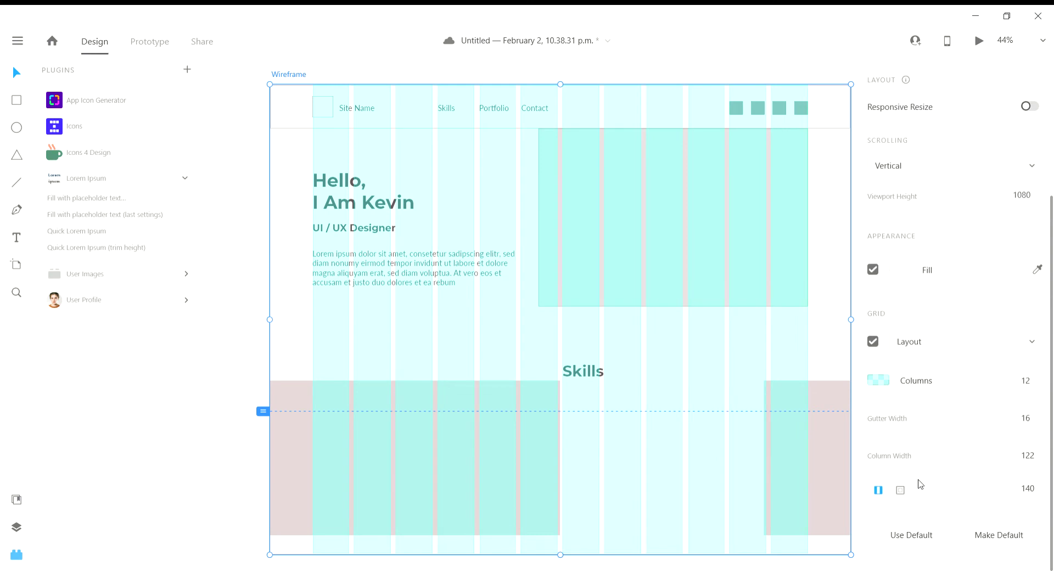
{"action": "left_click", "coordinate": [873, 341]}
Step: Add a text area about 623 by 436 inside the white card and fill it with Quick Lorem Ipsum text
{"action": "scroll", "coordinate": [668, 427], "scroll_direction": "down", "scroll_amount": 3}
{"action": "scroll", "coordinate": [667, 427], "scroll_direction": "right", "scroll_amount": 3}
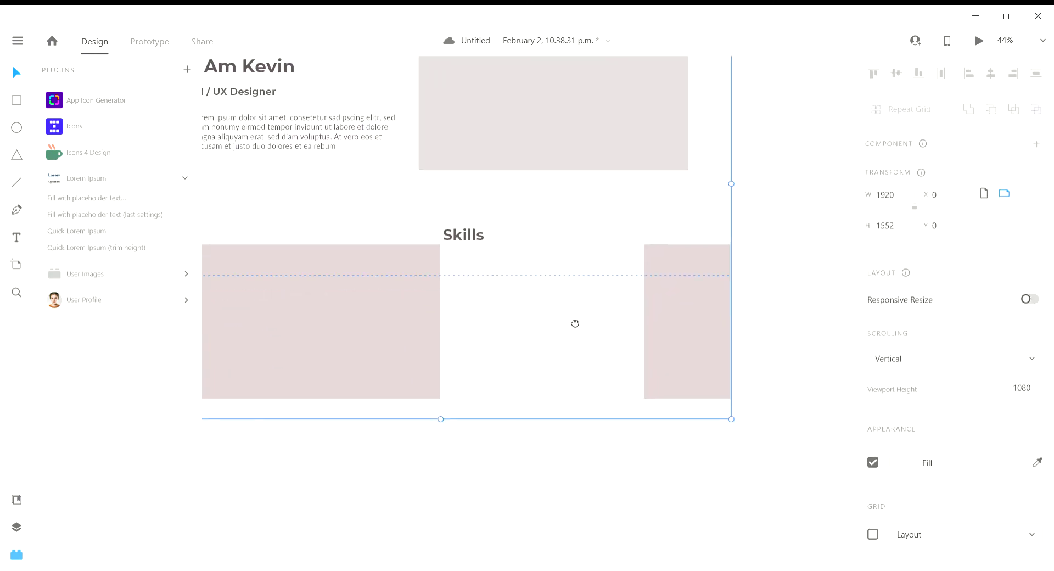
{"action": "scroll", "coordinate": [642, 509], "scroll_direction": "left", "scroll_amount": 2}
{"action": "scroll", "coordinate": [643, 508], "scroll_direction": "up", "scroll_amount": 1}
{"action": "scroll", "coordinate": [588, 497], "scroll_direction": "right", "scroll_amount": 1}
{"action": "scroll", "coordinate": [588, 497], "scroll_direction": "down", "scroll_amount": 1}
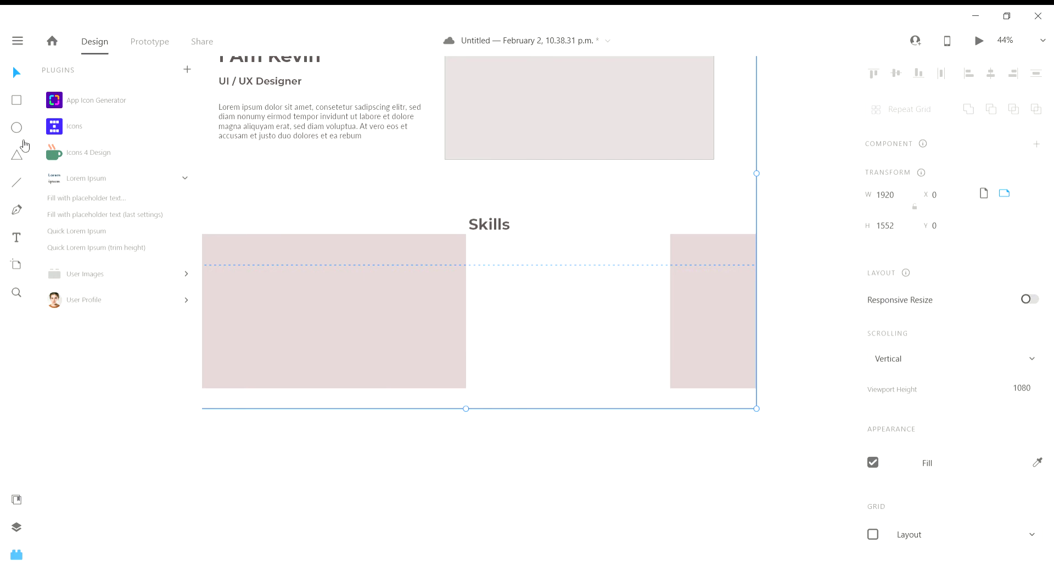
{"action": "left_click", "coordinate": [17, 239]}
{"action": "left_click_drag", "start_coordinate": [473, 250], "coordinate": [666, 391]}
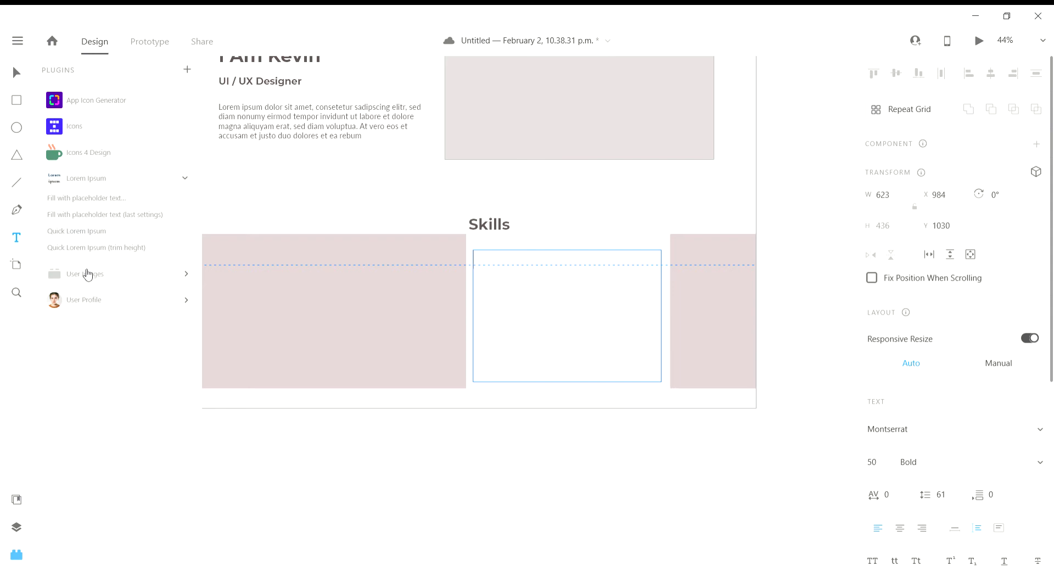
{"action": "left_click", "coordinate": [113, 230]}
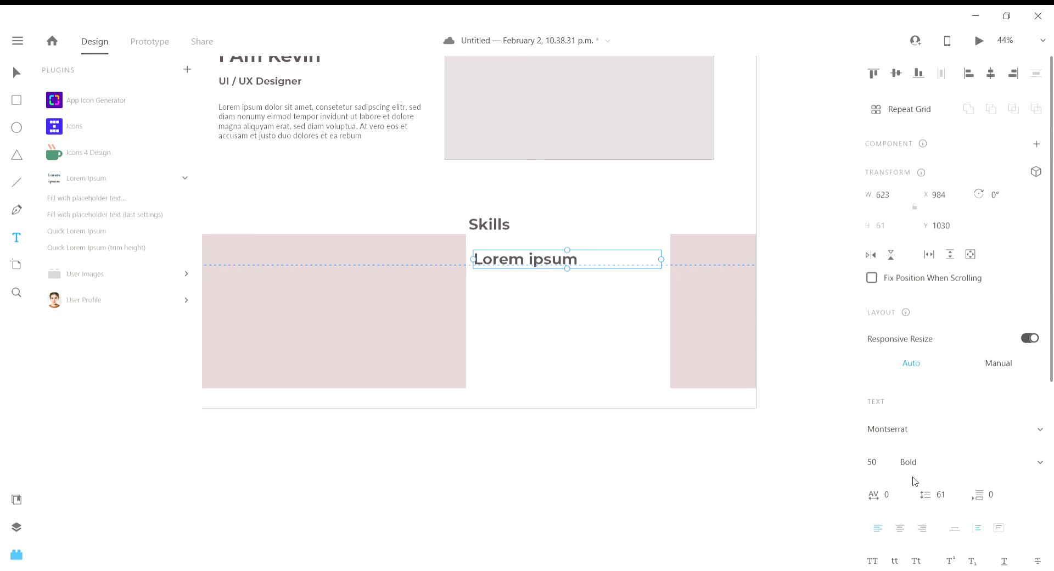
Step: Set the card's "Lorem ipsum" text to the Lato font at size 26
{"action": "left_click", "coordinate": [930, 429]}
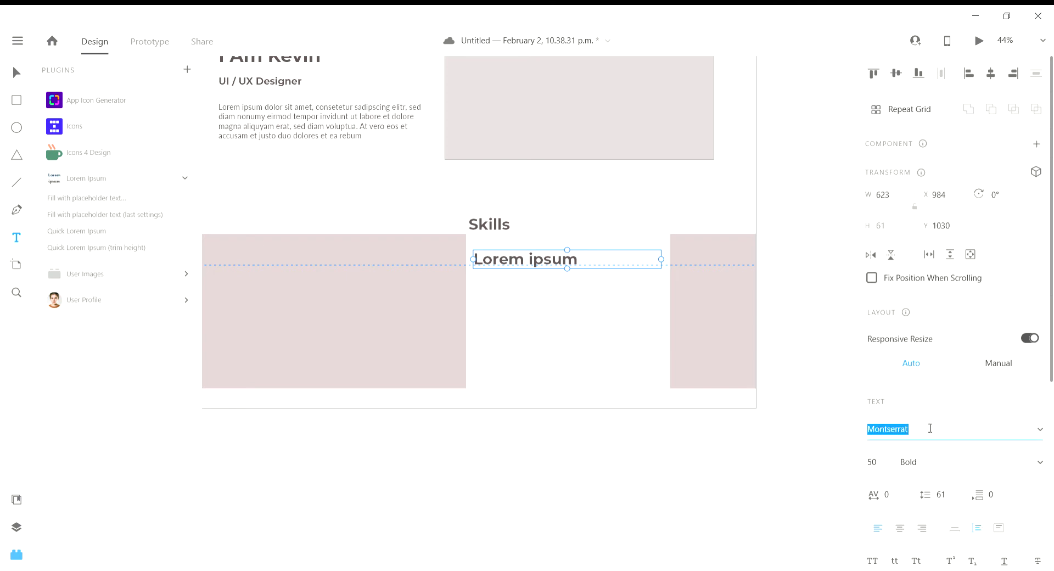
{"action": "type", "text": "Lato"}
{"action": "key", "text": "Return"}
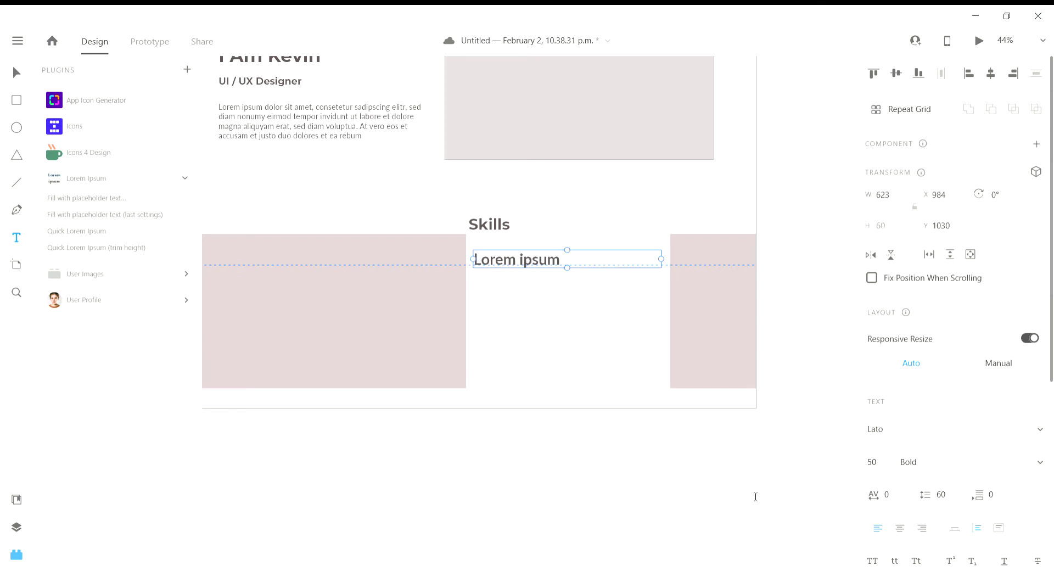
{"action": "left_click", "coordinate": [887, 470]}
{"action": "type", "text": "26"}
{"action": "key", "text": "Return"}
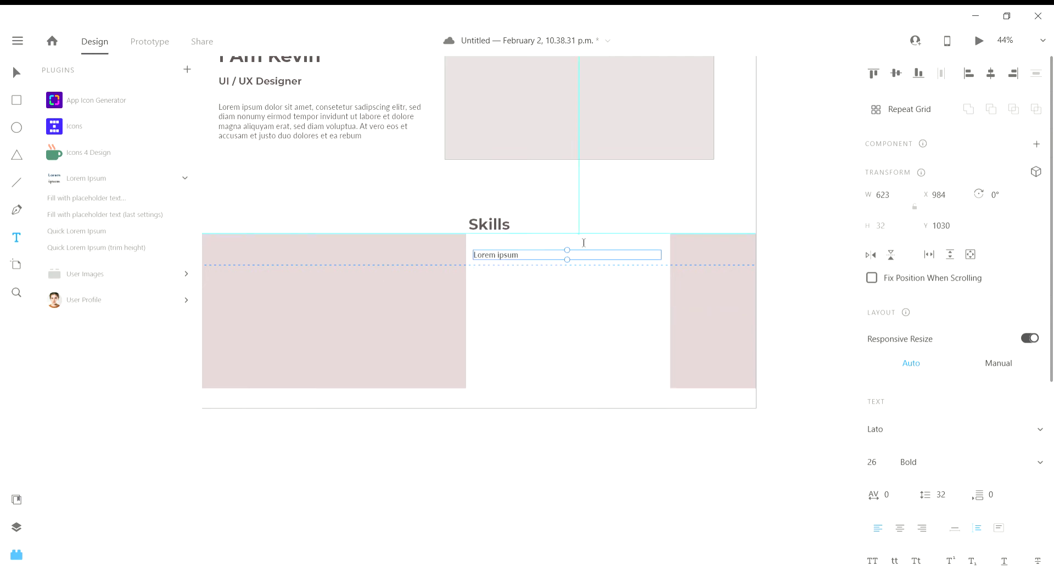
Step: Fill the card's text area with Quick Lorem Ipsum text and shorten it to four lines, about 156 high
{"action": "left_click_drag", "start_coordinate": [569, 265], "coordinate": [578, 387]}
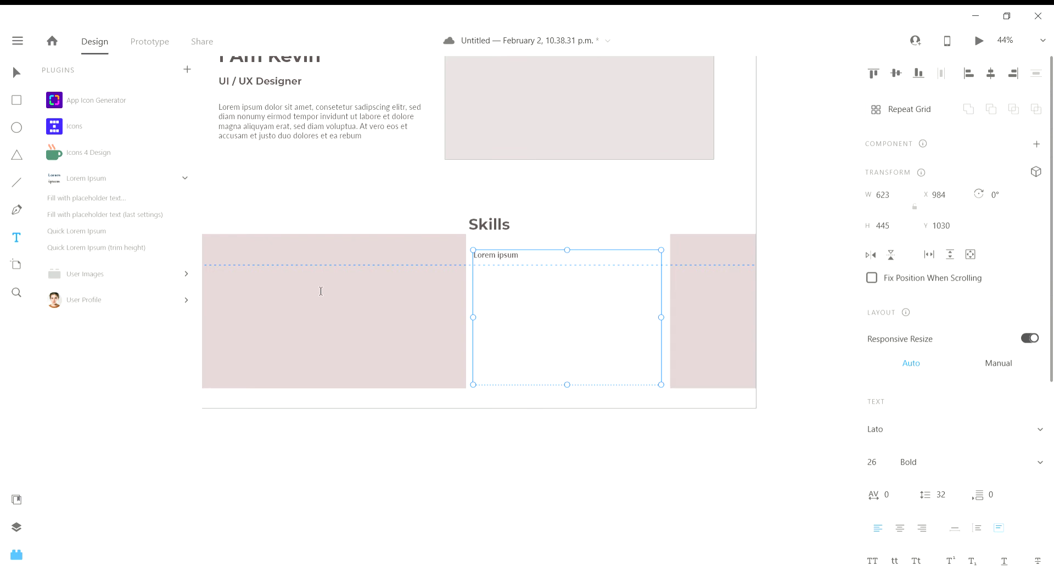
{"action": "left_click", "coordinate": [102, 233]}
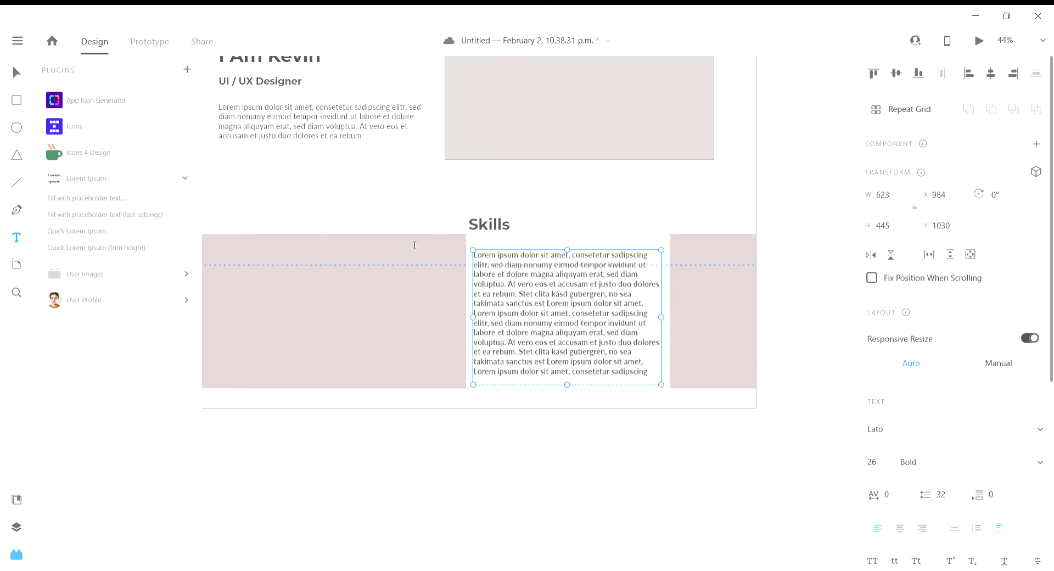
{"action": "left_click", "coordinate": [17, 73]}
{"action": "scroll", "coordinate": [970, 423], "scroll_direction": "down", "scroll_amount": 5}
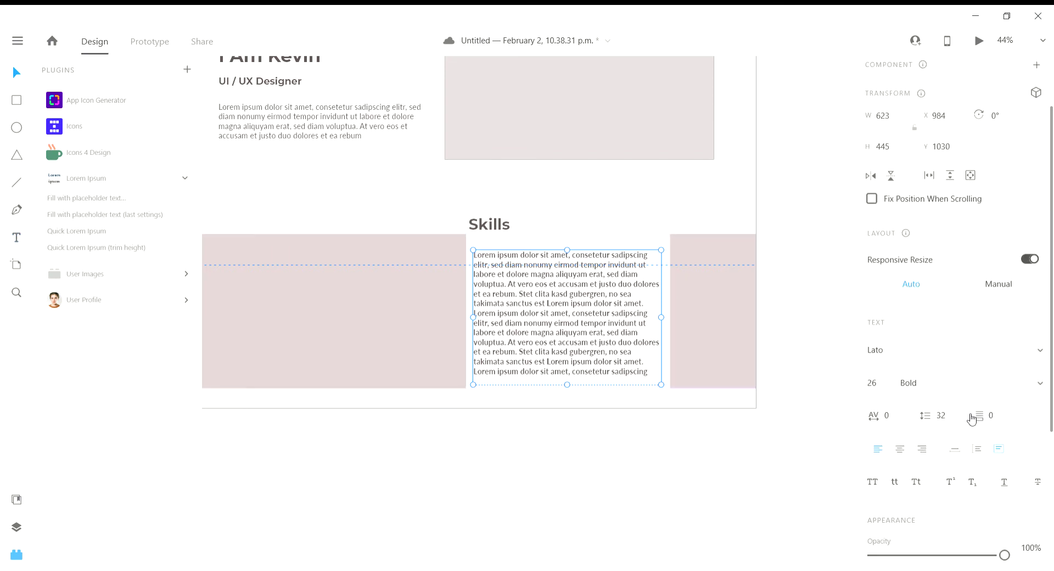
{"action": "scroll", "coordinate": [908, 367], "scroll_direction": "up", "scroll_amount": 3}
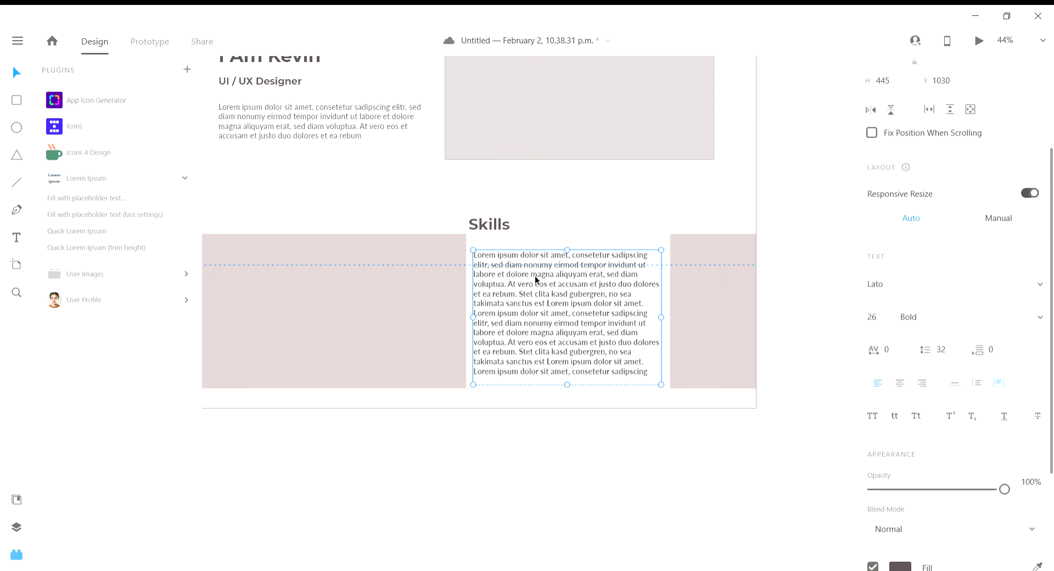
{"action": "left_click_drag", "start_coordinate": [575, 389], "coordinate": [563, 294]}
Step: Duplicate the "Skills" heading into the white card above the paragraph and set the copy's font size to 40
{"action": "left_click", "coordinate": [493, 230]}
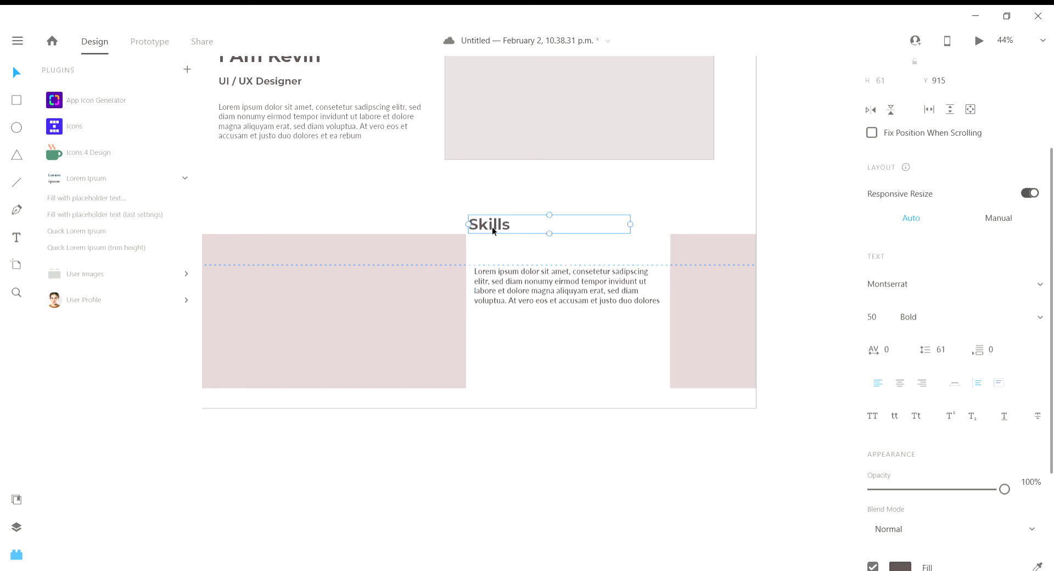
{"action": "left_click_drag", "start_coordinate": [491, 226], "coordinate": [500, 252]}
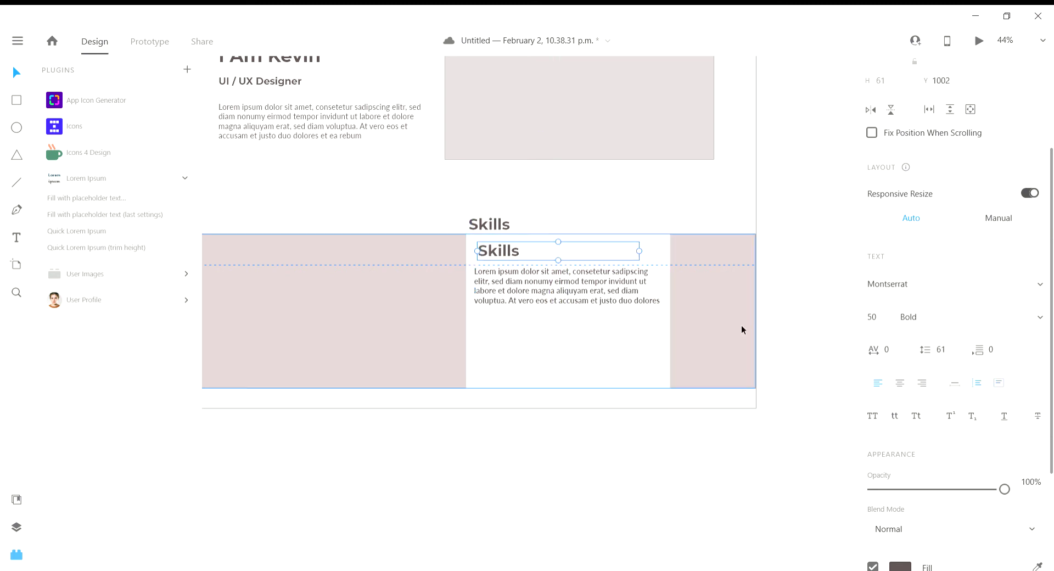
{"action": "left_click", "coordinate": [884, 321]}
{"action": "type", "text": "40"}
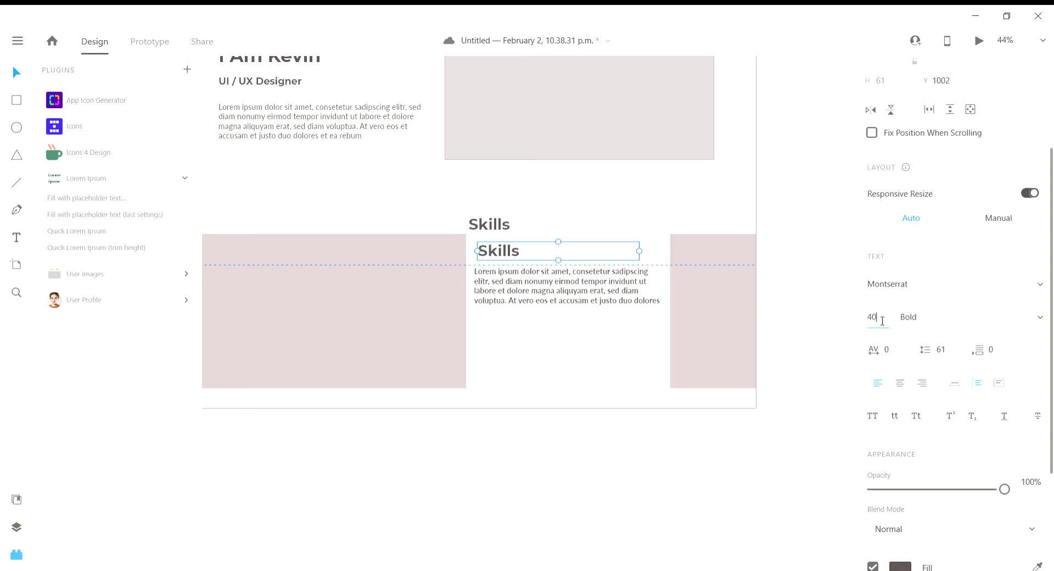
{"action": "key", "text": "Return"}
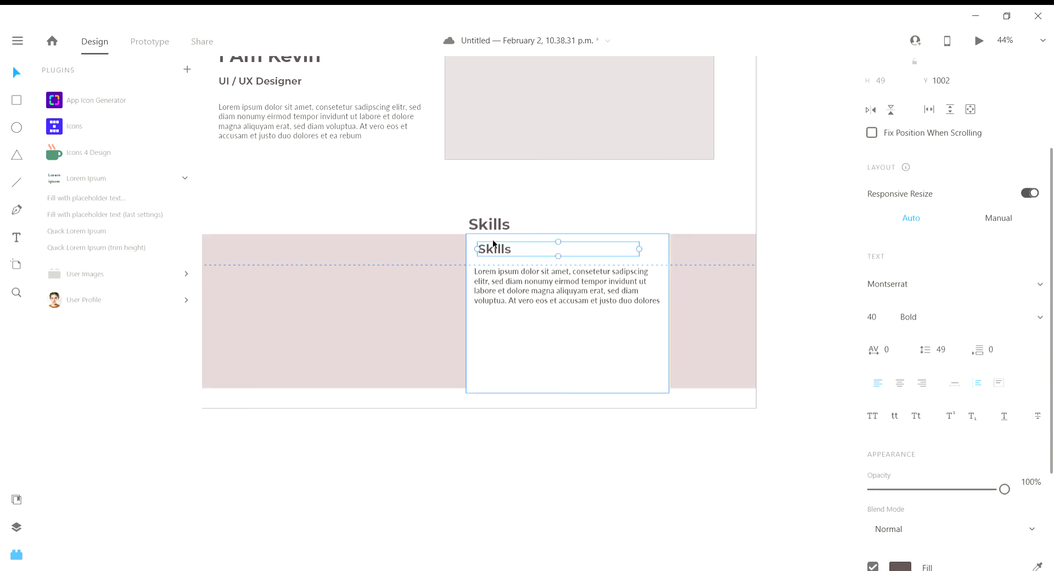
Step: Change the copied heading to "Skill 1", then left-align the paragraph beneath it and resize it to about 166 high
{"action": "double_click", "coordinate": [500, 252]}
{"action": "left_click", "coordinate": [520, 250]}
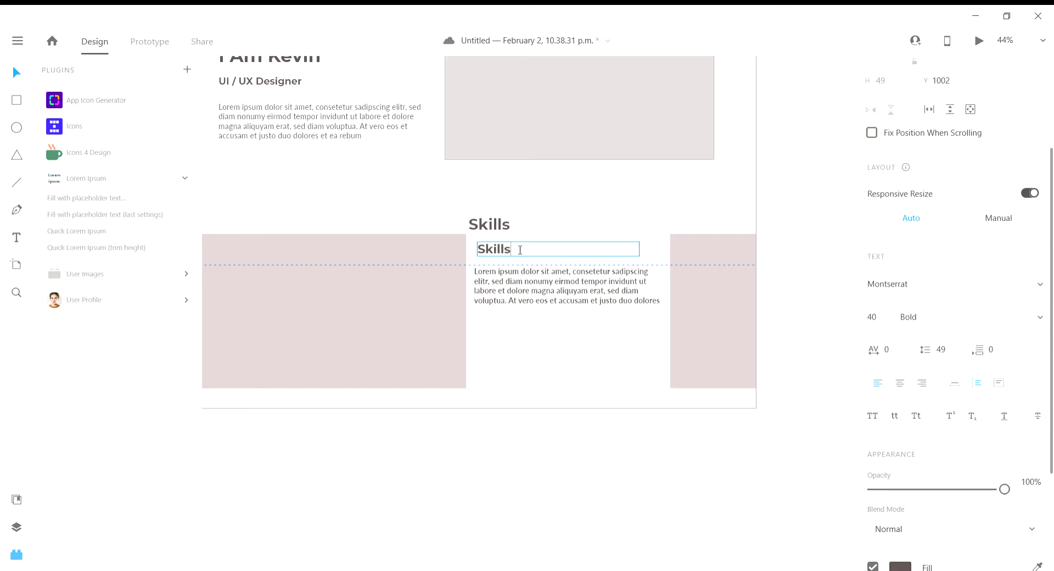
{"action": "key", "text": "Escape"}
{"action": "left_click_drag", "start_coordinate": [510, 276], "coordinate": [520, 283]}
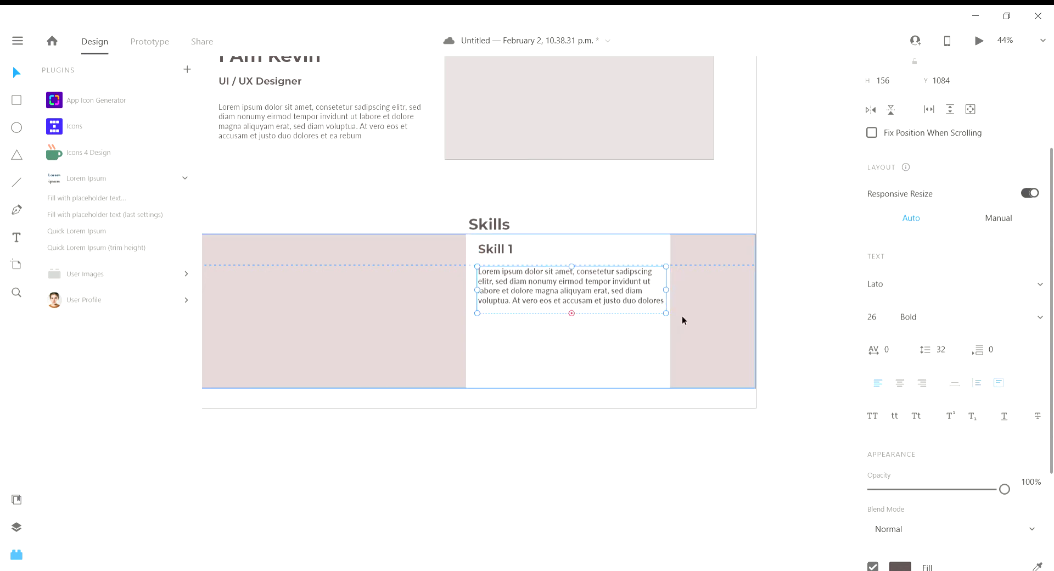
{"action": "left_click_drag", "start_coordinate": [670, 317], "coordinate": [663, 322]}
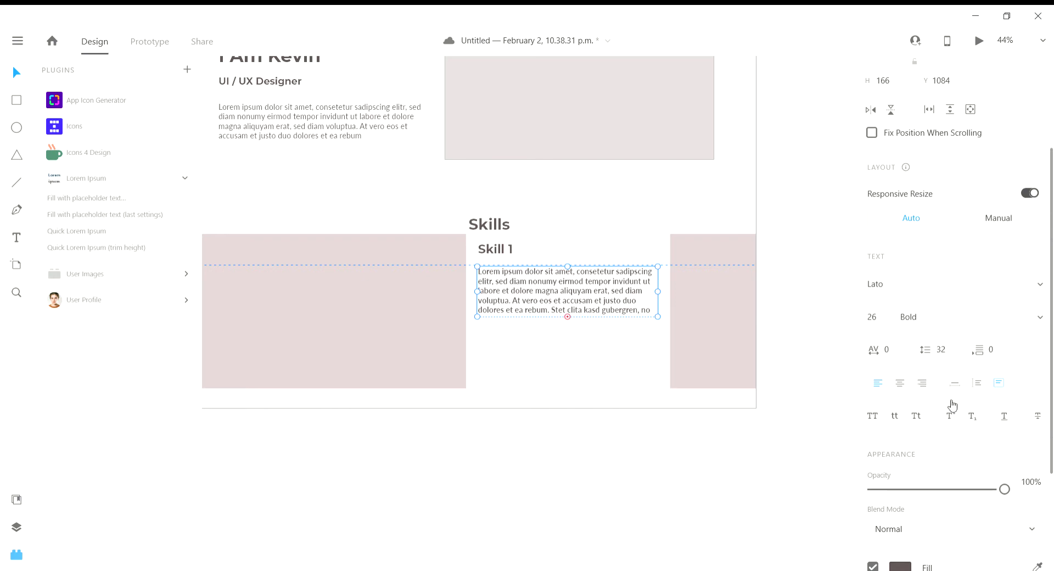
Step: Set the Skill 1 paragraph's line spacing to 41 and extend its text area slightly downward
{"action": "scroll", "coordinate": [953, 406], "scroll_direction": "down", "scroll_amount": 3}
{"action": "scroll", "coordinate": [939, 394], "scroll_direction": "up", "scroll_amount": 3}
{"action": "left_click", "coordinate": [950, 354]}
{"action": "key", "text": "Up"}
{"action": "key", "text": "Up"}
{"action": "key", "text": "Up"}
{"action": "key", "text": "Up"}
{"action": "key", "text": "Up"}
{"action": "key", "text": "Up"}
{"action": "key", "text": "Up"}
{"action": "key", "text": "Up"}
{"action": "key", "text": "Up"}
{"action": "key", "text": "Return"}
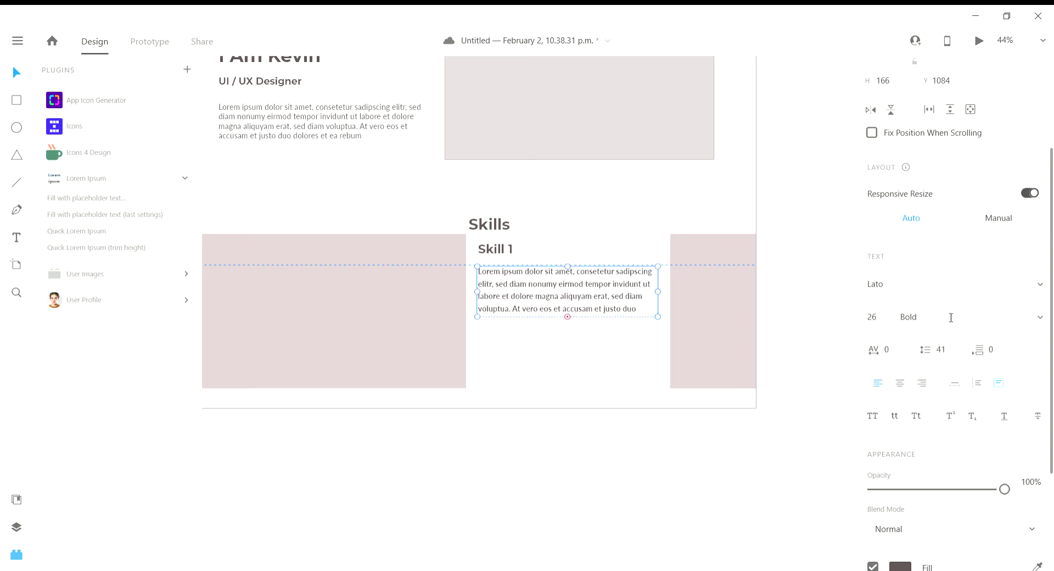
{"action": "left_click_drag", "start_coordinate": [568, 317], "coordinate": [567, 323]}
Step: Duplicate the Skill 1 heading and paragraph directly below the originals and change the copied heading to "Skill 2"
{"action": "left_click", "coordinate": [500, 252]}
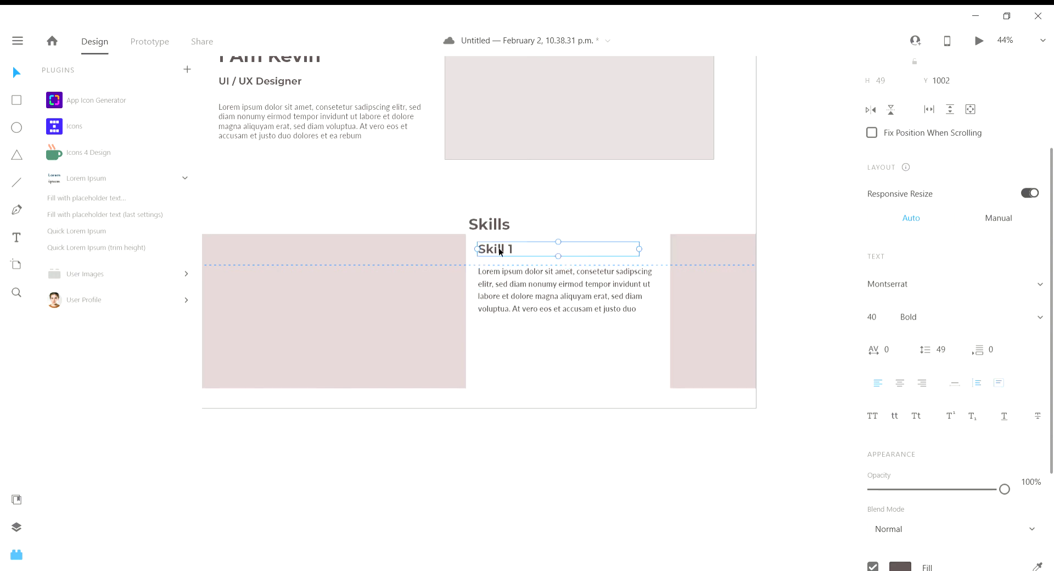
{"action": "key", "text": "alt"}
{"action": "left_click", "coordinate": [535, 298], "text": "shift"}
{"action": "left_click_drag", "start_coordinate": [535, 298], "coordinate": [530, 383]}
{"action": "left_click", "coordinate": [502, 419]}
{"action": "double_click", "coordinate": [498, 332]}
{"action": "left_click", "coordinate": [531, 341]}
{"action": "type", "text": "2"}
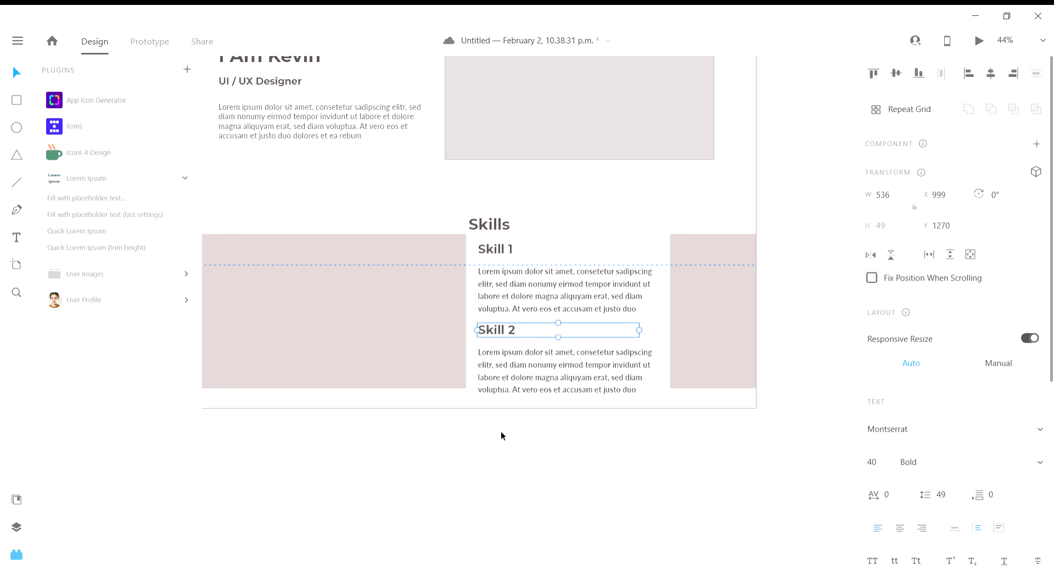
Step: Extend the pinkish band and the white card downward so they enclose the Skill 2 paragraph
{"action": "left_click", "coordinate": [428, 341]}
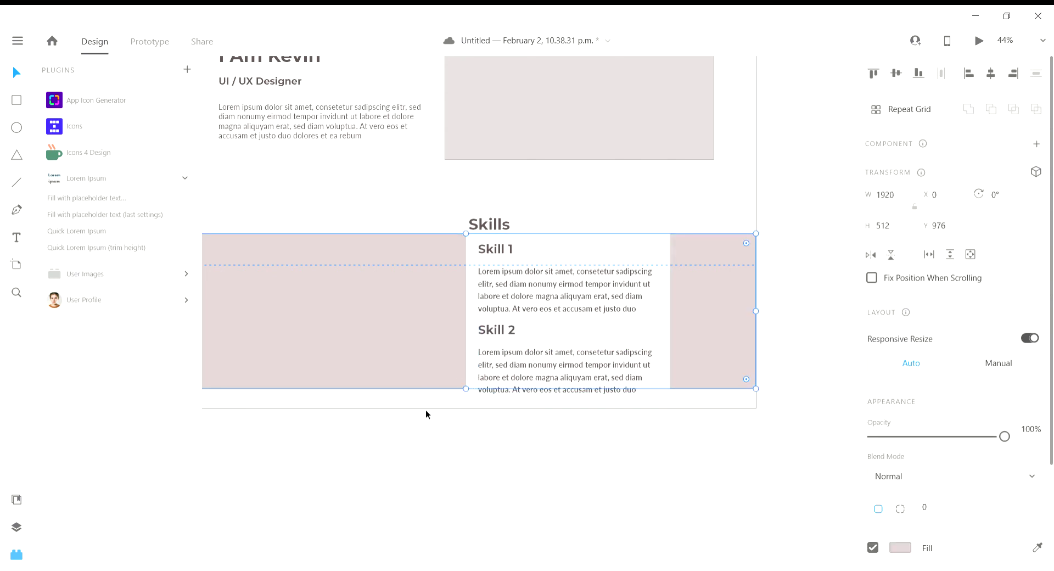
{"action": "left_click_drag", "start_coordinate": [471, 391], "coordinate": [470, 400]}
{"action": "left_click", "coordinate": [470, 292]}
{"action": "left_click_drag", "start_coordinate": [572, 398], "coordinate": [574, 402]}
{"action": "left_click", "coordinate": [581, 489]}
Step: Align the main "Skills" heading with the left edge of the Skill 1 heading, slightly above the card
{"action": "scroll", "coordinate": [493, 423], "scroll_direction": "down", "scroll_amount": 4}
{"action": "left_click_drag", "start_coordinate": [493, 422], "coordinate": [573, 436]}
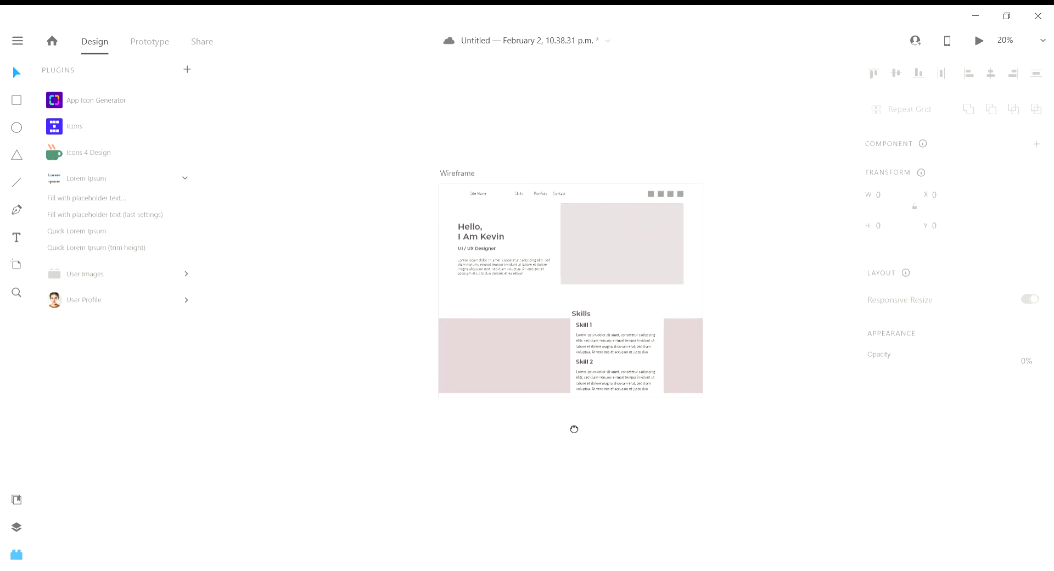
{"action": "scroll", "coordinate": [635, 546], "scroll_direction": "up", "scroll_amount": 4}
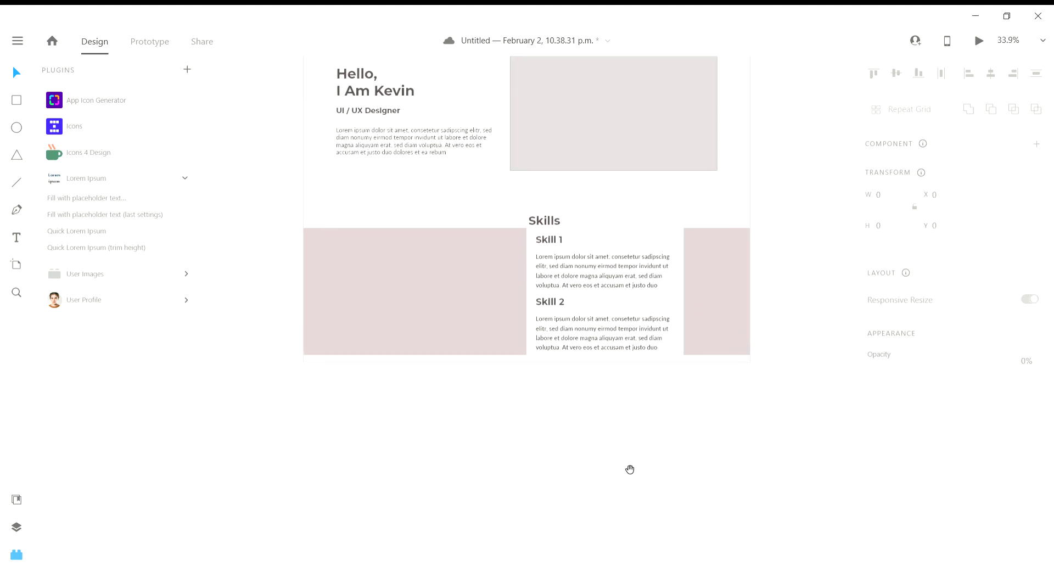
{"action": "left_click_drag", "start_coordinate": [630, 470], "coordinate": [587, 479]}
{"action": "left_click", "coordinate": [514, 232]}
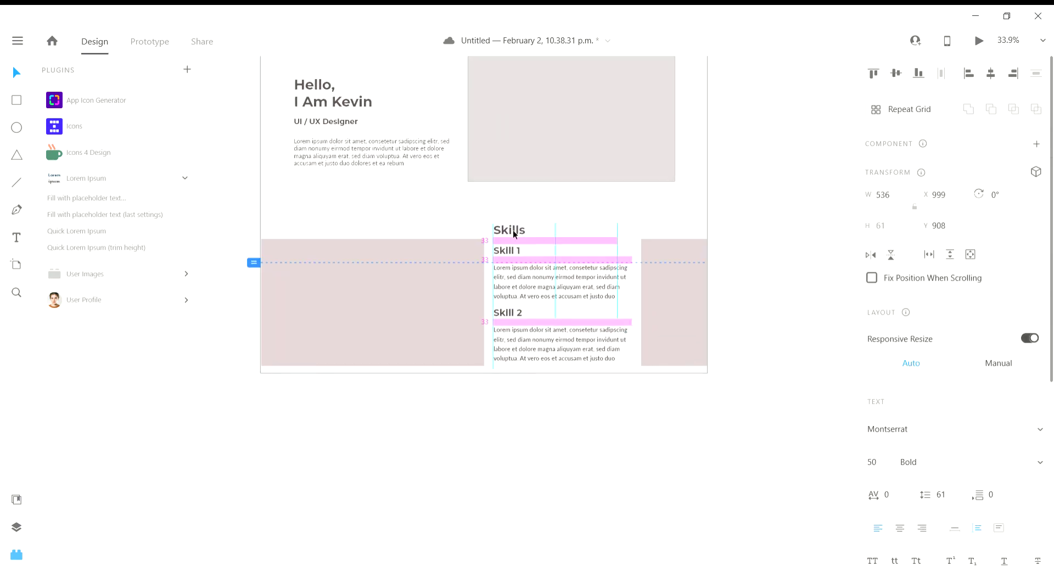
{"action": "scroll", "coordinate": [492, 306], "scroll_direction": "down", "scroll_amount": 3}
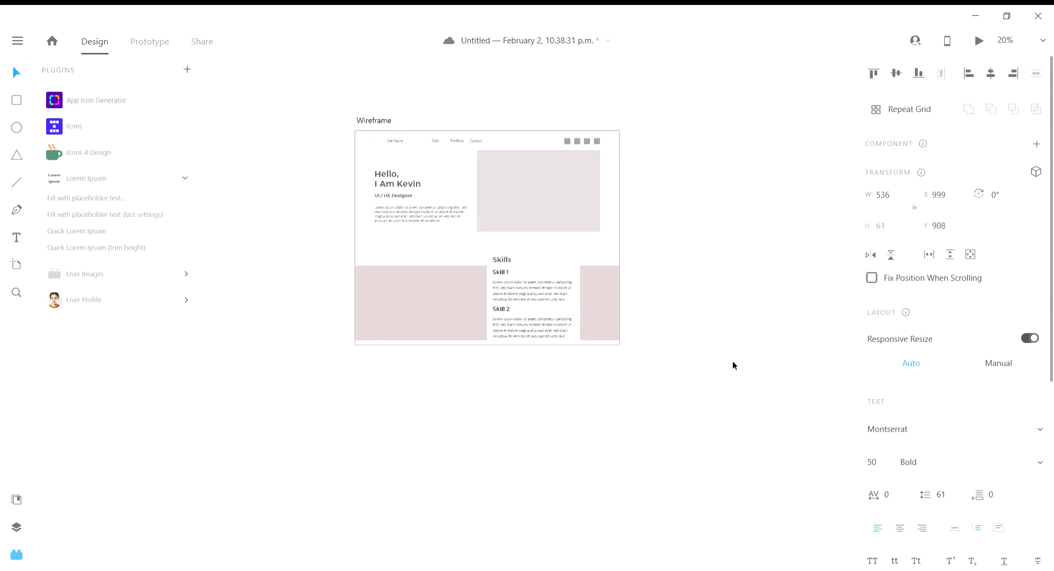
{"action": "scroll", "coordinate": [681, 240], "scroll_direction": "up", "scroll_amount": 2}
{"action": "left_click", "coordinate": [669, 409]}
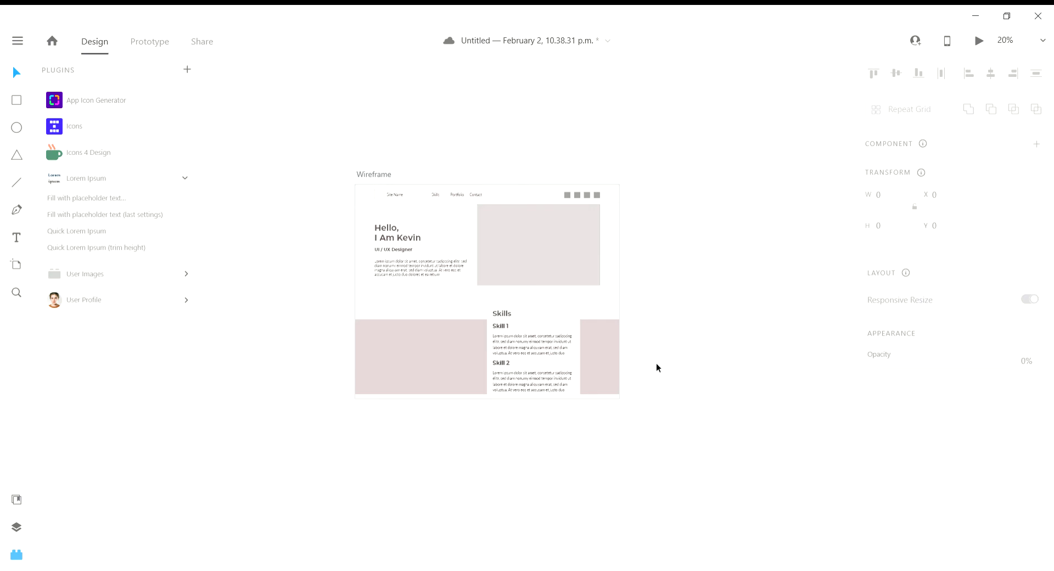
{"action": "scroll", "coordinate": [655, 361], "scroll_direction": "up", "scroll_amount": 3}
{"action": "left_click_drag", "start_coordinate": [577, 282], "coordinate": [661, 292]}
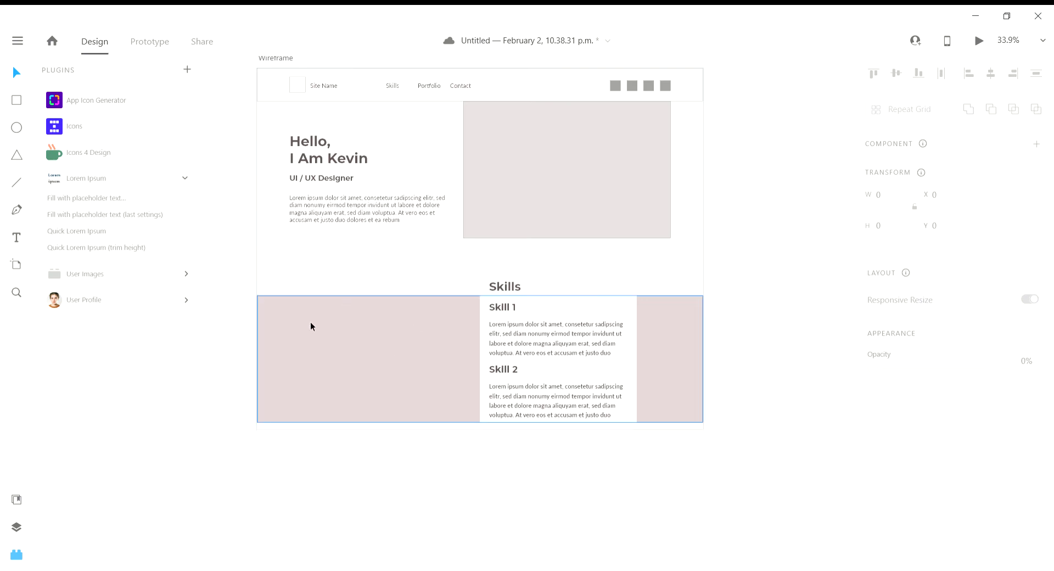
{"action": "scroll", "coordinate": [242, 203], "scroll_direction": "up", "scroll_amount": 1}
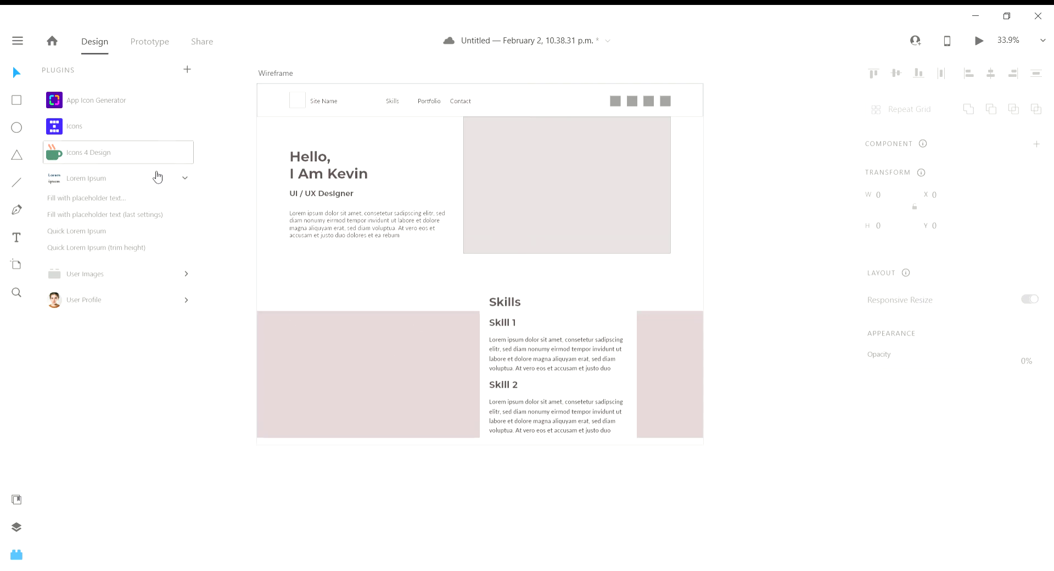
Step: Hide the plugins list and duplicate the Wireframe artboard
{"action": "left_click", "coordinate": [17, 555]}
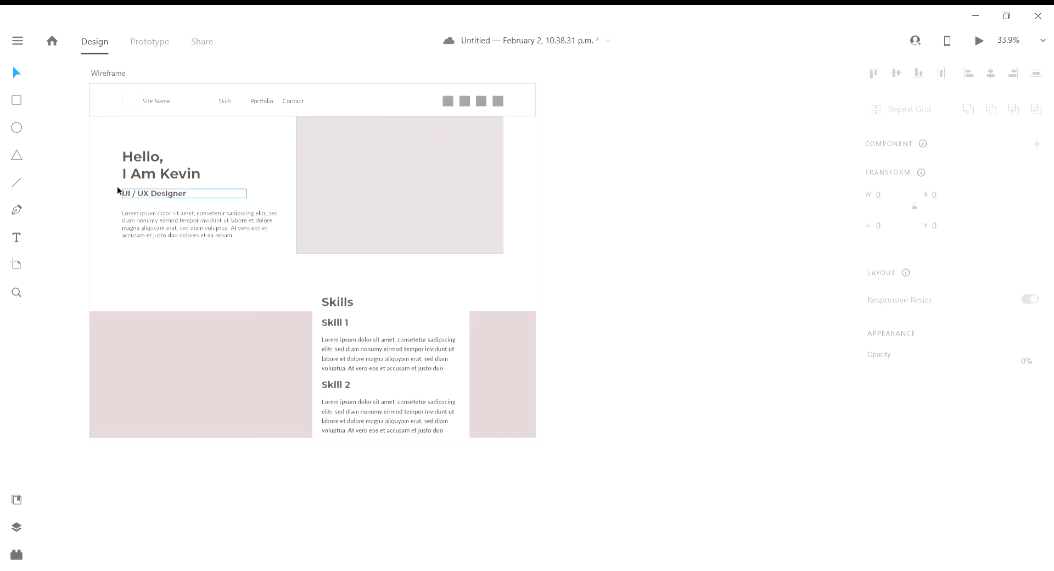
{"action": "left_click_drag", "start_coordinate": [141, 210], "coordinate": [312, 311]}
{"action": "left_click", "coordinate": [288, 175]}
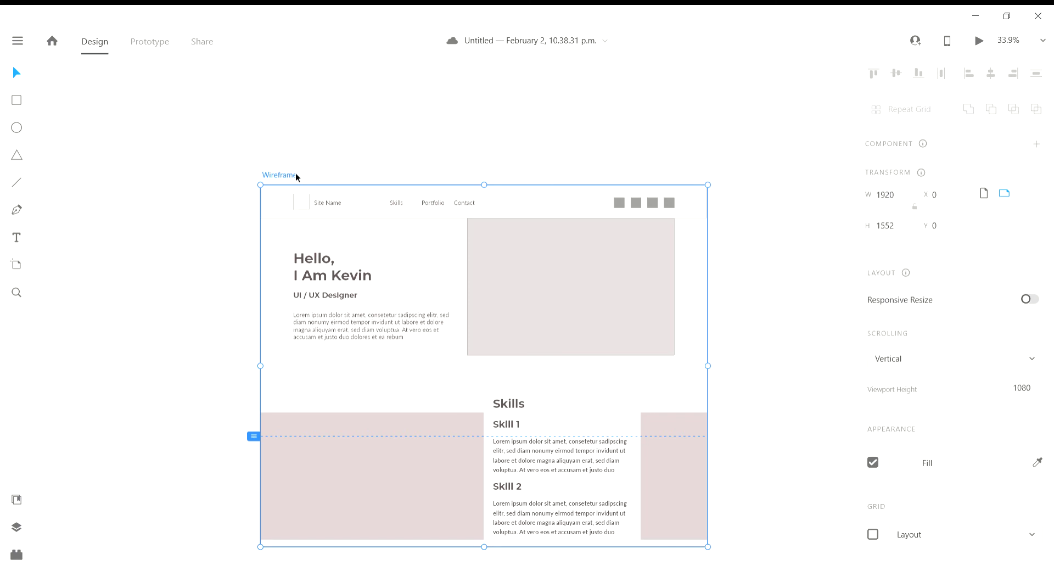
{"action": "key", "text": "ctrl+d"}
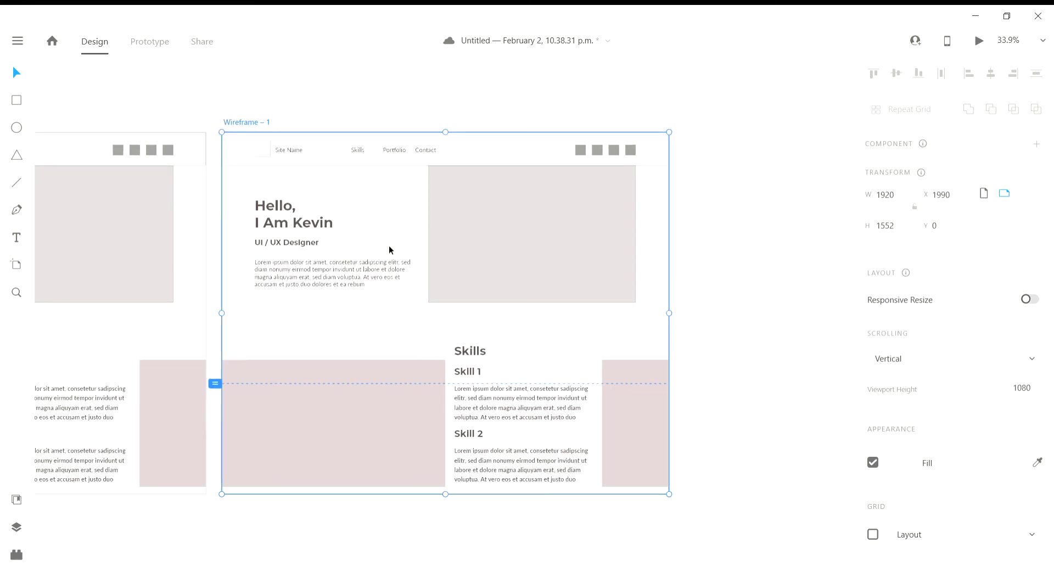
Step: Rename the duplicated artboard as Design
{"action": "double_click", "coordinate": [261, 123]}
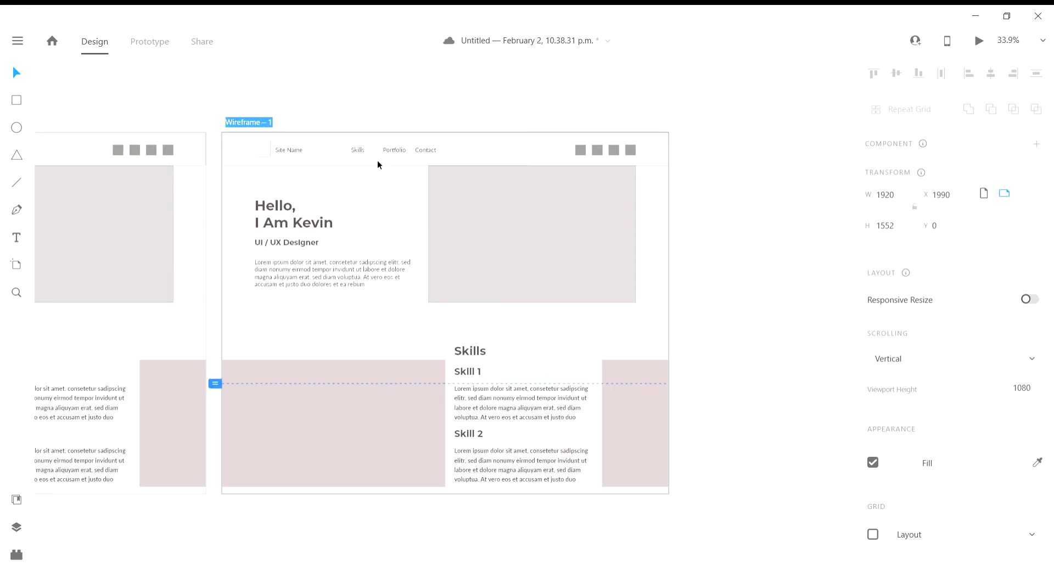
{"action": "key", "text": "End"}
{"action": "key", "text": "BackSpace"}
{"action": "key", "text": "BackSpace"}
{"action": "key", "text": "BackSpace"}
{"action": "key", "text": "BackSpace"}
{"action": "key", "text": "BackSpace"}
{"action": "key", "text": "BackSpace"}
{"action": "key", "text": "BackSpace"}
{"action": "key", "text": "BackSpace"}
{"action": "key", "text": "BackSpace"}
{"action": "key", "text": "BackSpace"}
{"action": "key", "text": "BackSpace"}
{"action": "key", "text": "BackSpace"}
{"action": "key", "text": "BackSpace"}
{"action": "type", "text": "Design"}
{"action": "key", "text": "Return"}
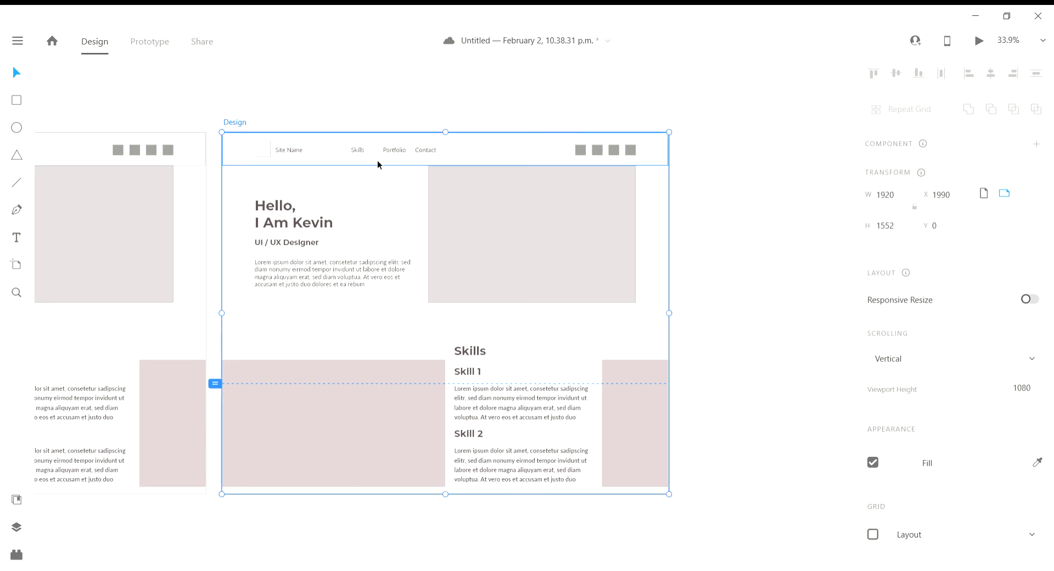
{"action": "left_click", "coordinate": [712, 238]}
Step: Fill the large image placeholder on the Design artboard with the portrait photo of the bearded man
{"action": "scroll", "coordinate": [560, 331], "scroll_direction": "down", "scroll_amount": 1}
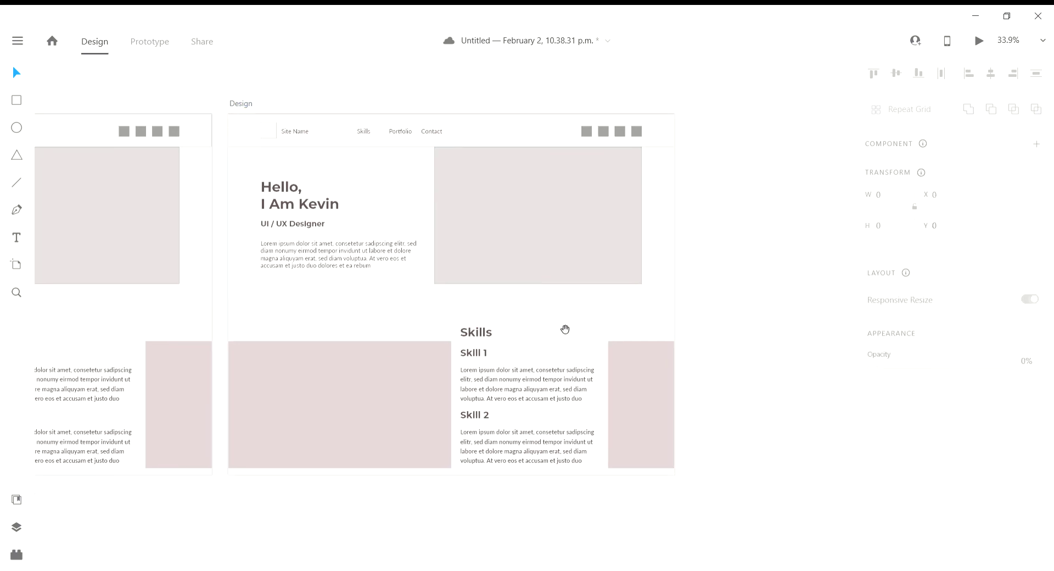
{"action": "left_click", "coordinate": [566, 226]}
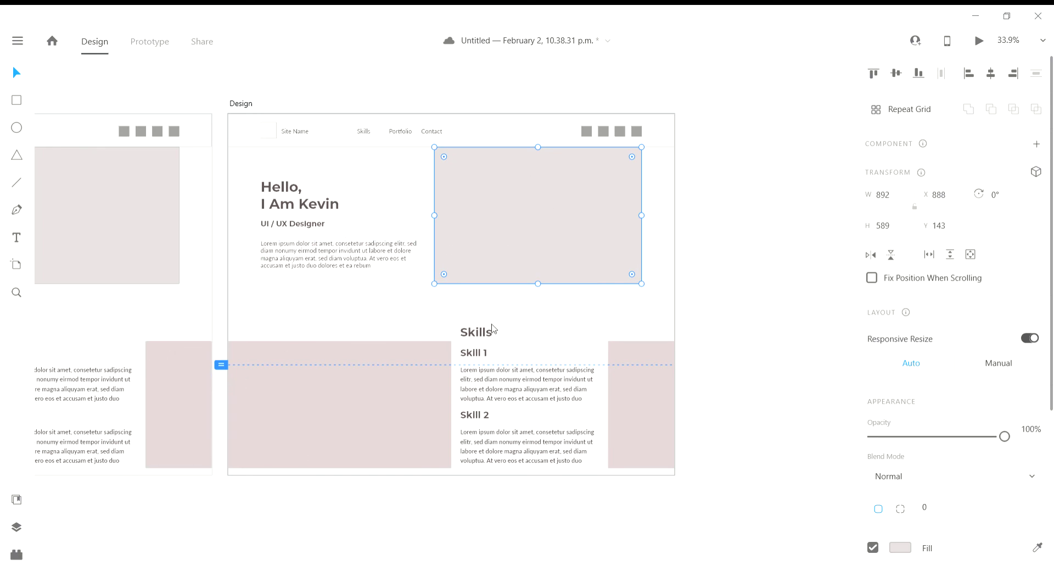
{"action": "left_click_drag", "start_coordinate": [433, 262], "coordinate": [563, 279]}
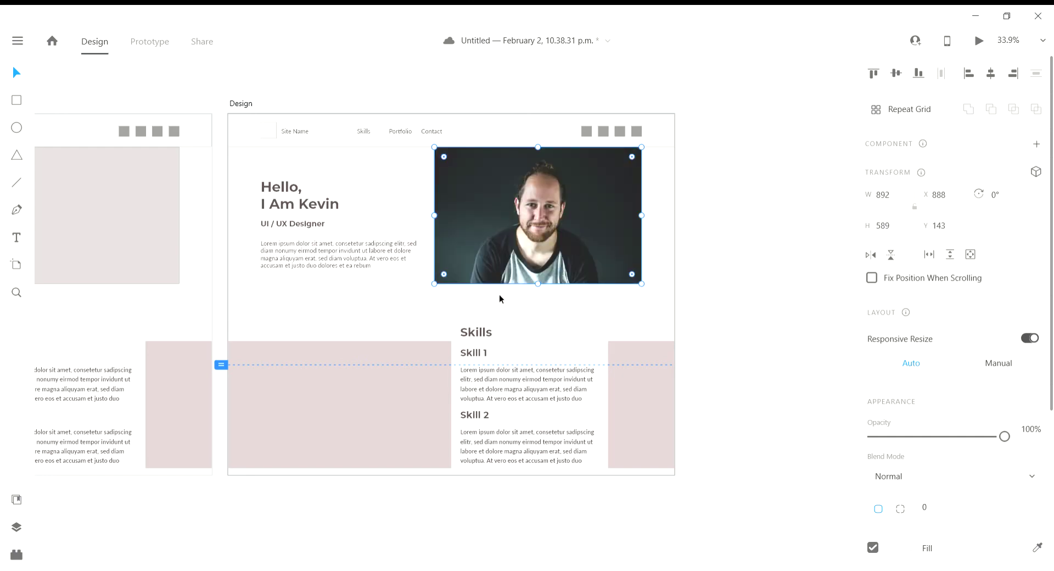
{"action": "left_click", "coordinate": [441, 311]}
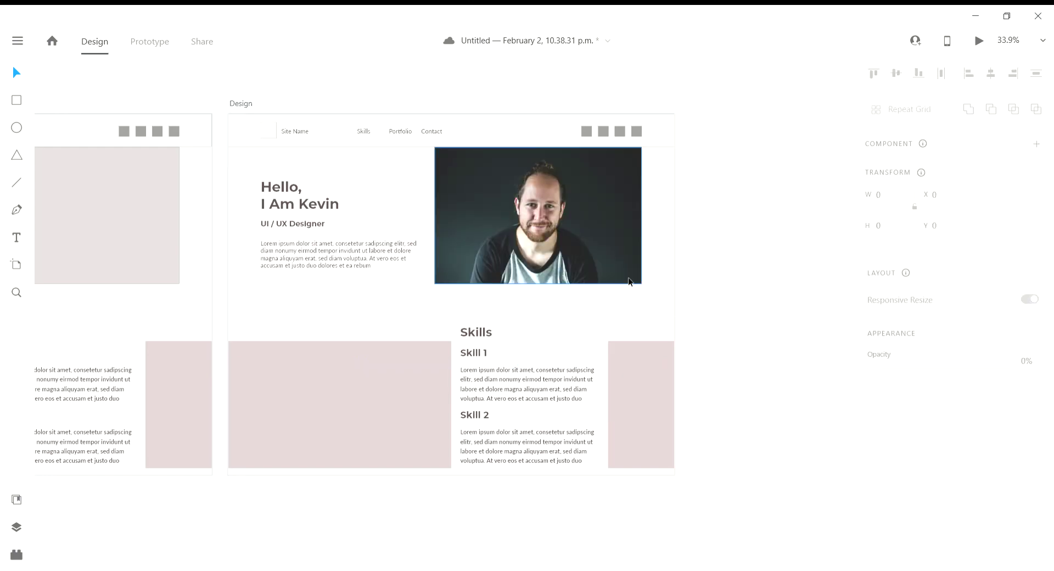
{"action": "scroll", "coordinate": [626, 282], "scroll_direction": "up", "scroll_amount": 2}
{"action": "left_click_drag", "start_coordinate": [525, 318], "coordinate": [623, 346]}
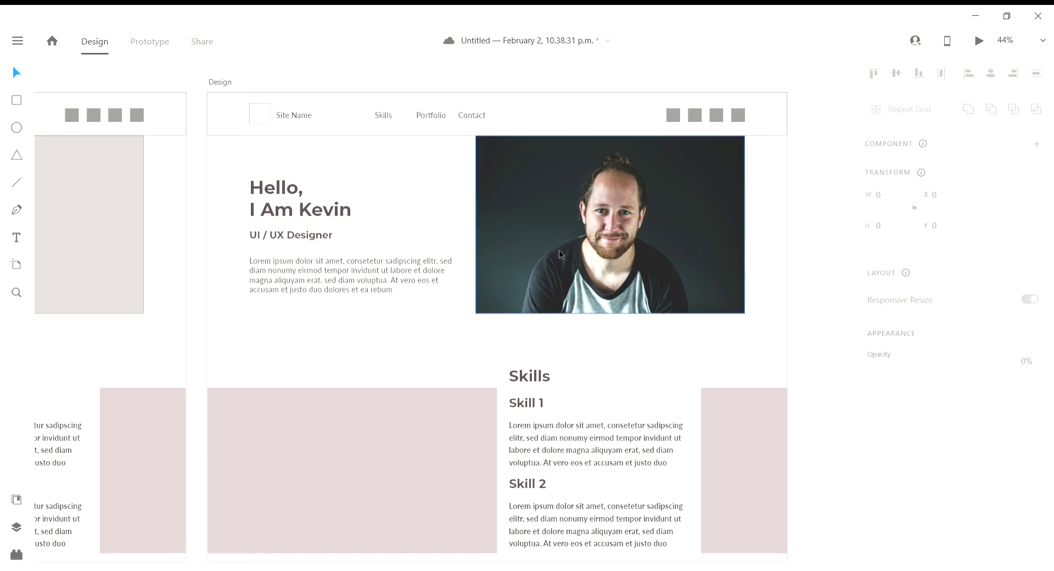
Step: Fill the Design artboard's background with the near-black colour sampled from the upper edge of the portrait photo
{"action": "left_click", "coordinate": [223, 83]}
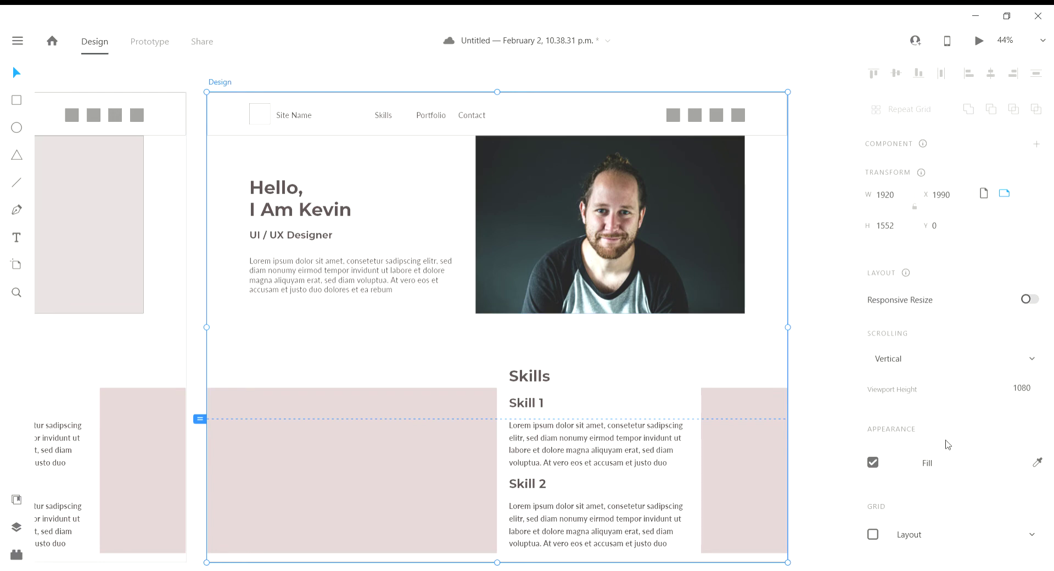
{"action": "left_click", "coordinate": [1038, 462]}
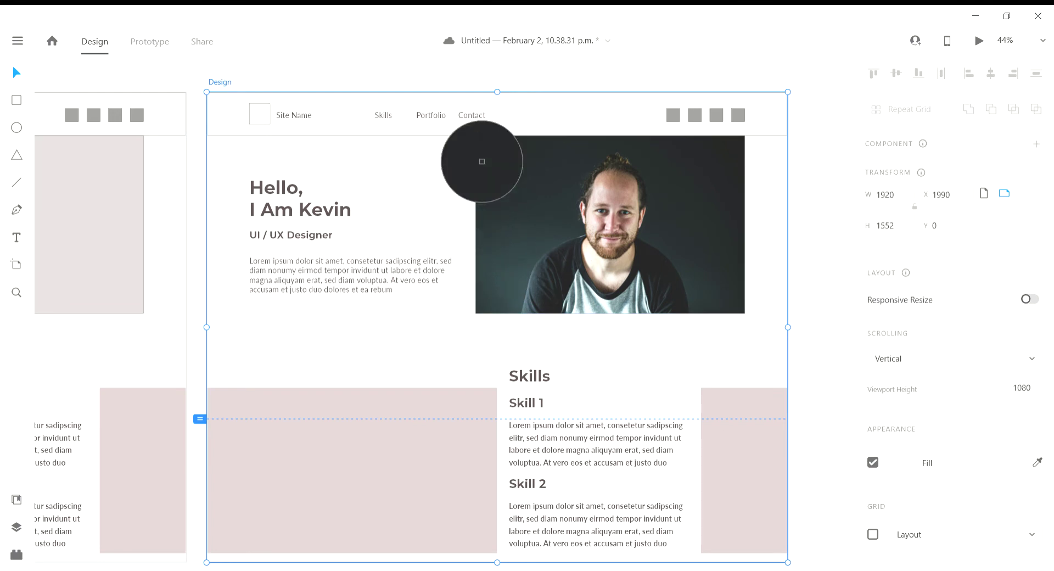
{"action": "left_click", "coordinate": [481, 143]}
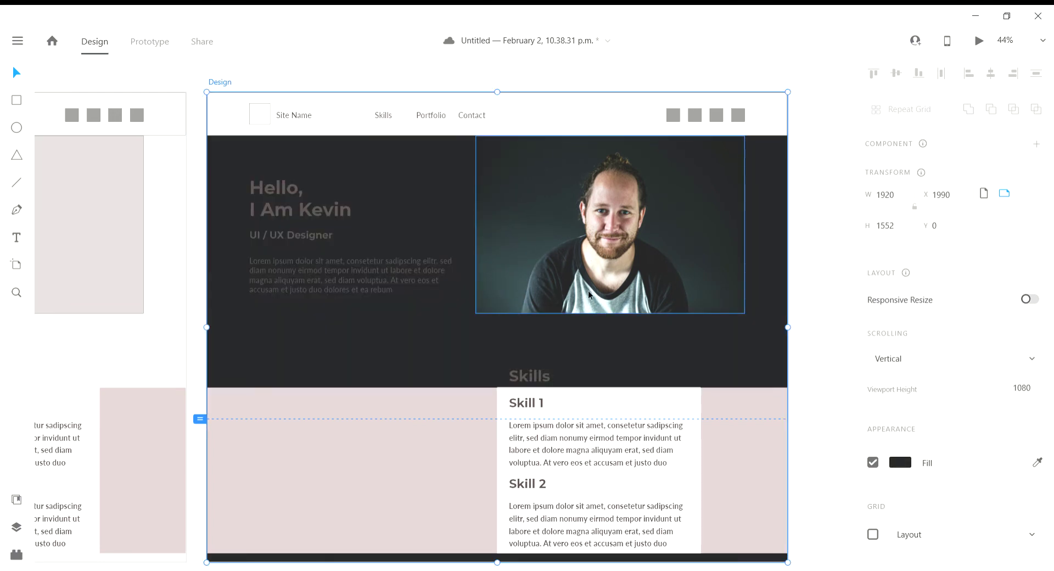
{"action": "left_click", "coordinate": [828, 219]}
{"action": "left_click", "coordinate": [717, 228]}
{"action": "scroll", "coordinate": [876, 428], "scroll_direction": "down", "scroll_amount": 5}
{"action": "left_click", "coordinate": [799, 279]}
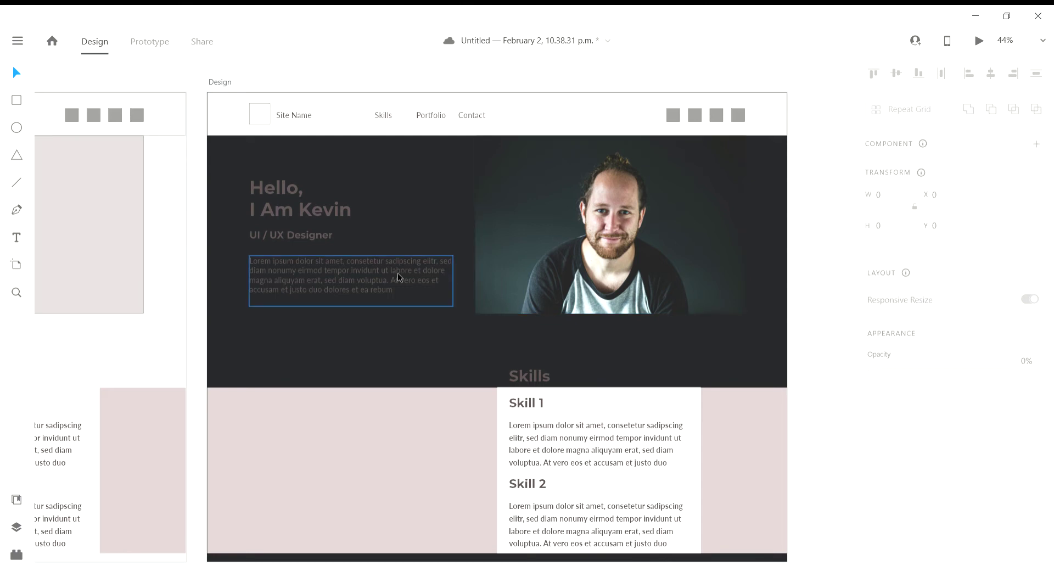
Step: Set the fill of the hero heading, the UI / UX Designer subtitle and the intro paragraph to light grey #D4D4D4
{"action": "left_click", "coordinate": [285, 192]}
{"action": "left_click", "coordinate": [296, 235], "text": "shift"}
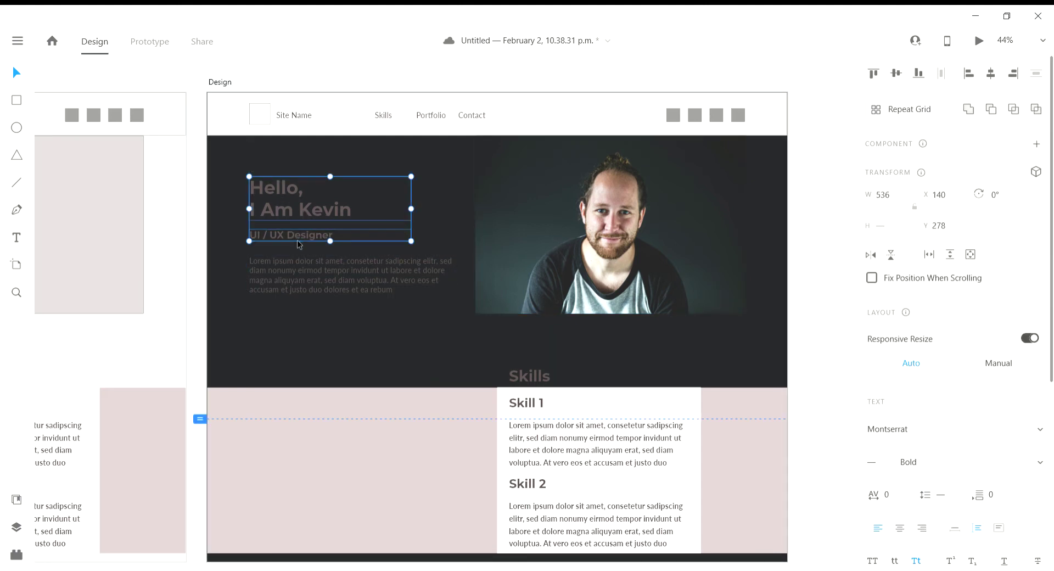
{"action": "left_click", "coordinate": [328, 291], "text": "shift"}
{"action": "scroll", "coordinate": [914, 395], "scroll_direction": "down", "scroll_amount": 5}
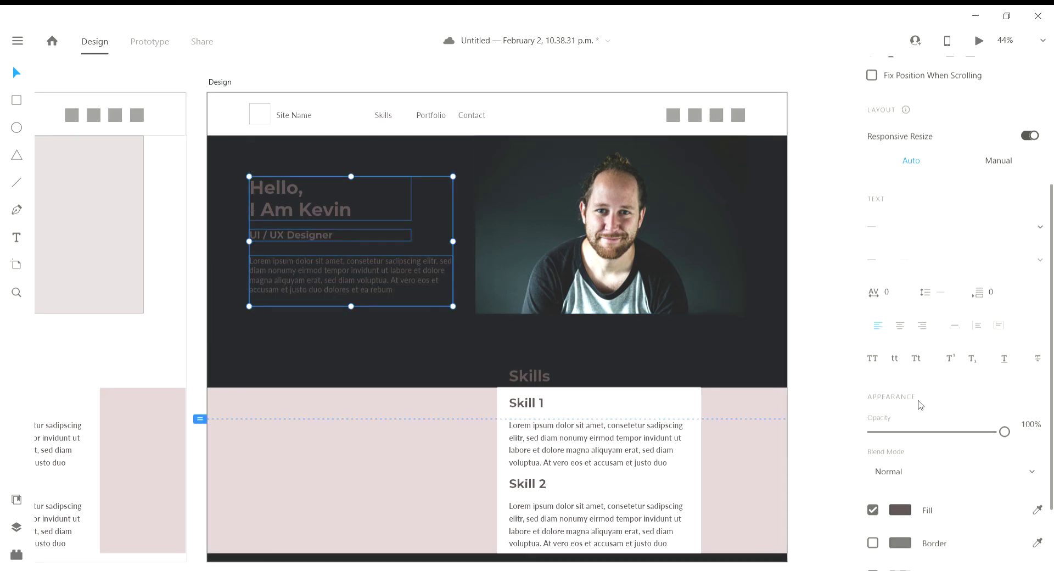
{"action": "scroll", "coordinate": [908, 410], "scroll_direction": "down", "scroll_amount": 1}
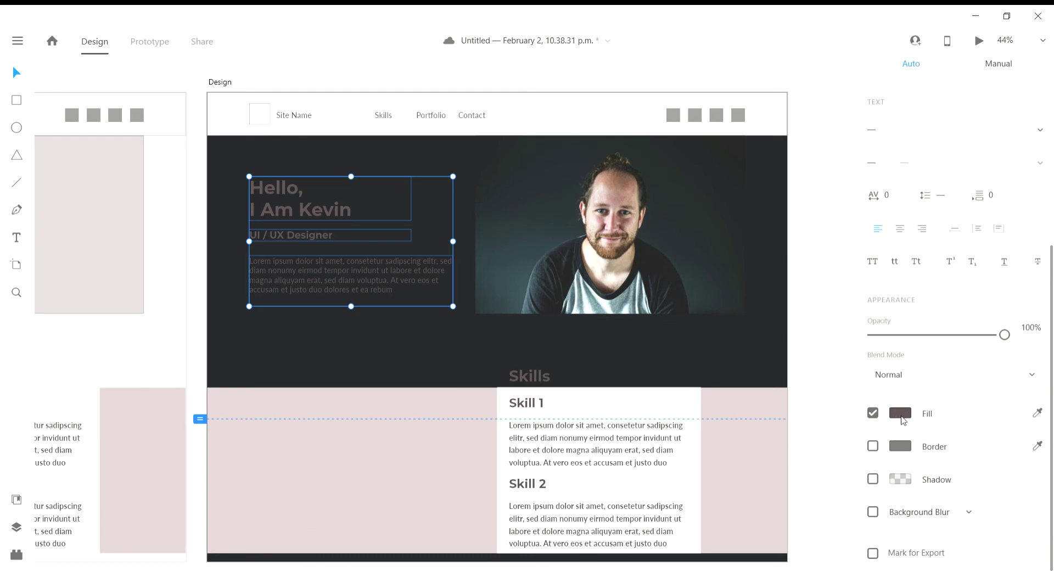
{"action": "left_click", "coordinate": [901, 413]}
{"action": "type", "text": "ffffff"}
{"action": "key", "text": "Return"}
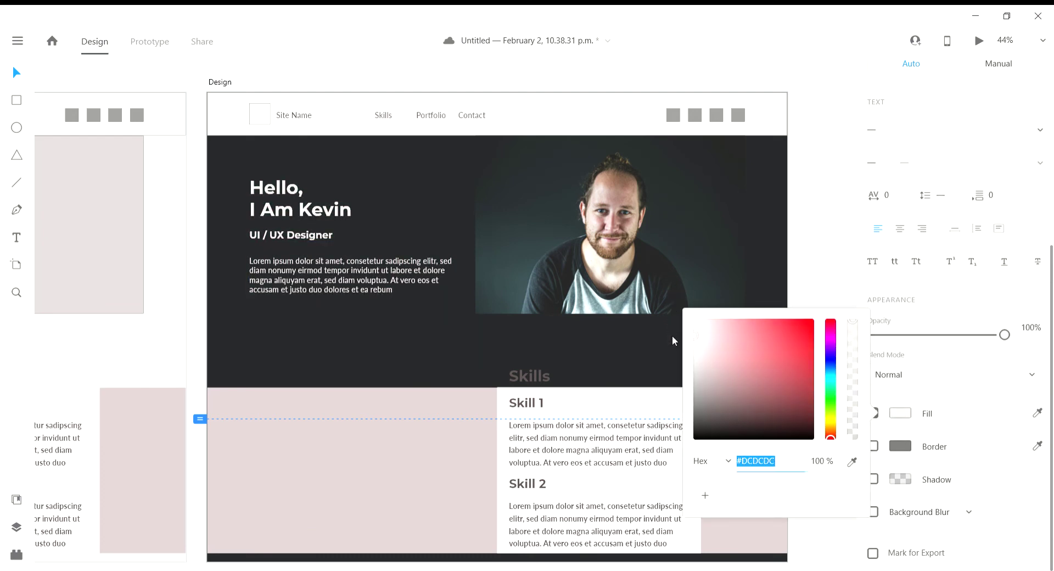
{"action": "type", "text": "cacaca"}
{"action": "key", "text": "Return"}
{"action": "type", "text": "d4d4d4"}
{"action": "key", "text": "Return"}
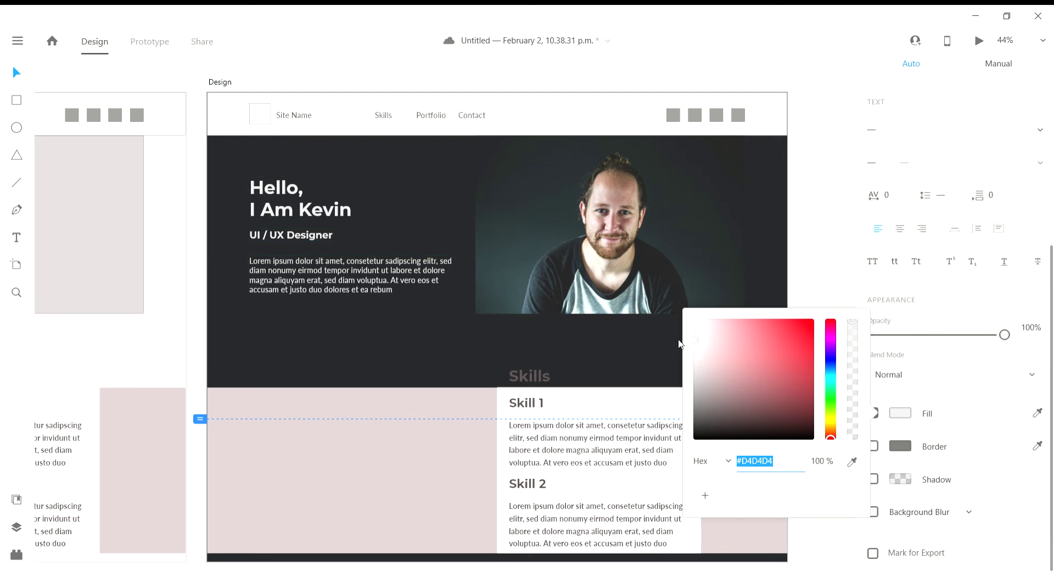
{"action": "left_click", "coordinate": [810, 189]}
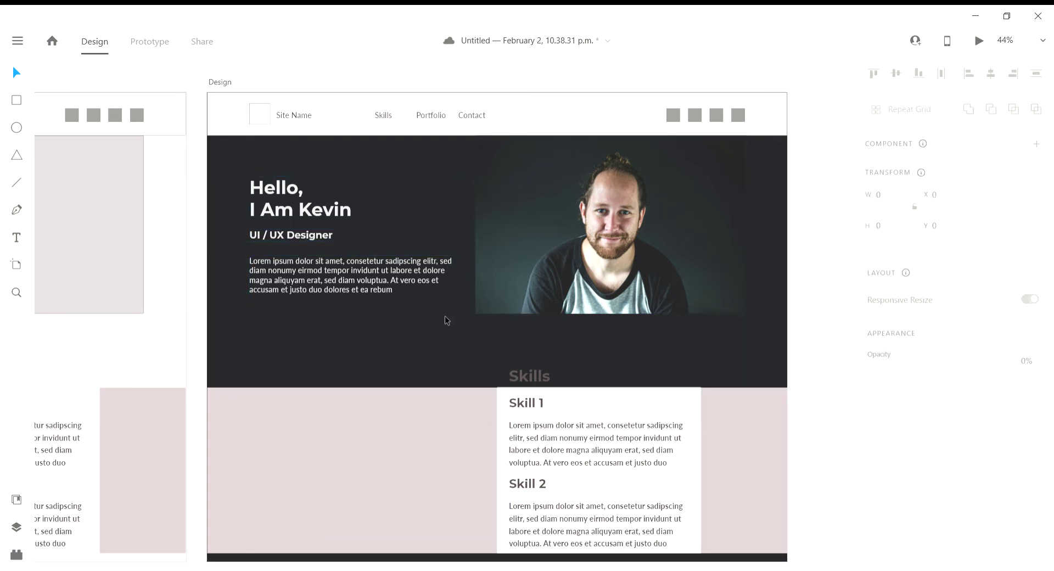
Step: Brighten the large hero heading's fill to #E4E4E4
{"action": "mouse_move", "coordinate": [601, 277]}
{"action": "left_mouse_down"}
{"action": "mouse_move", "coordinate": [567, 302]}
{"action": "mouse_move", "coordinate": [589, 288]}
{"action": "left_mouse_up"}
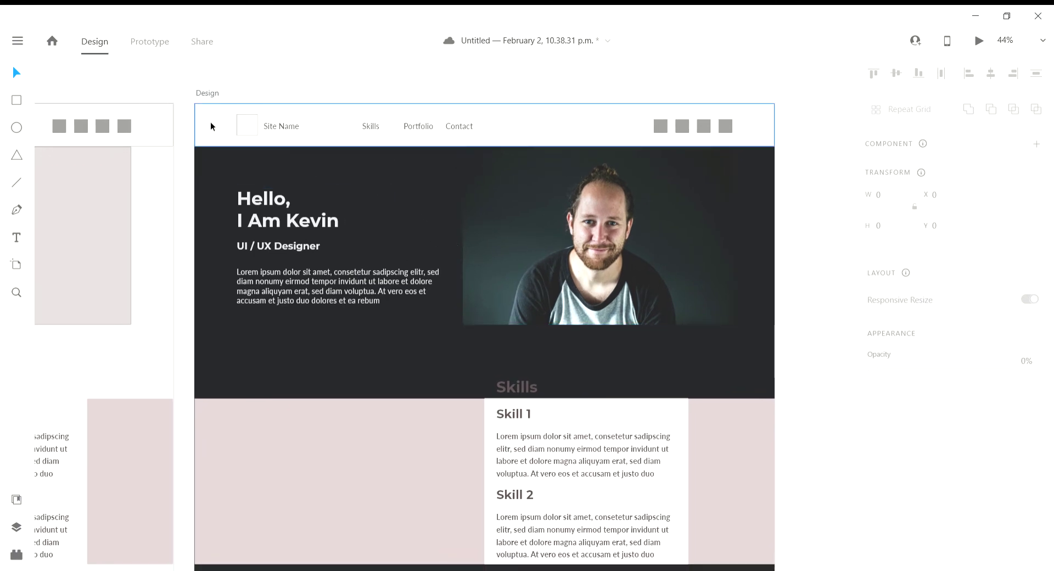
{"action": "left_click", "coordinate": [266, 208]}
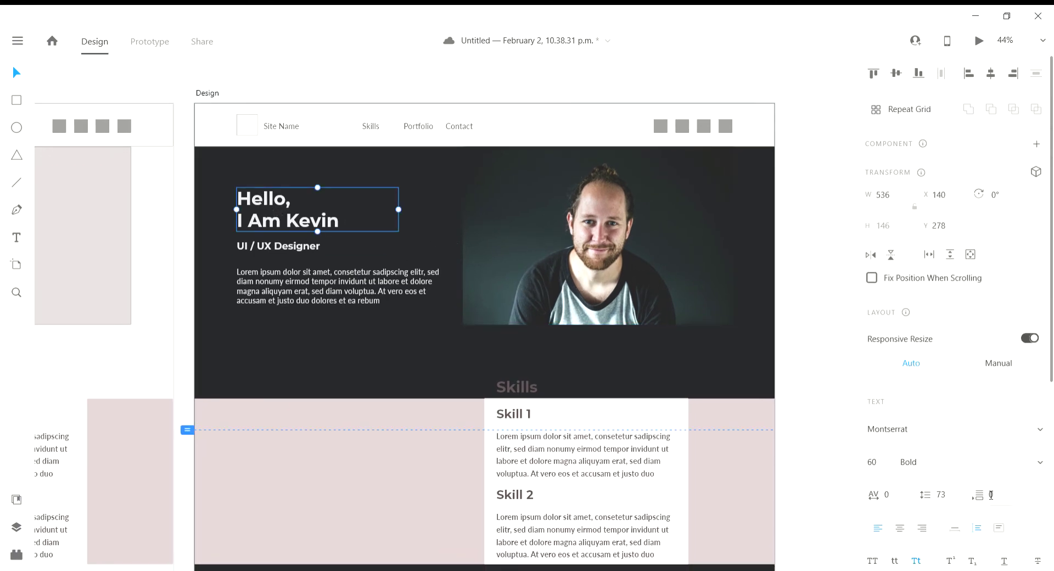
{"action": "scroll", "coordinate": [917, 428], "scroll_direction": "down", "scroll_amount": 5}
{"action": "left_click", "coordinate": [901, 476]}
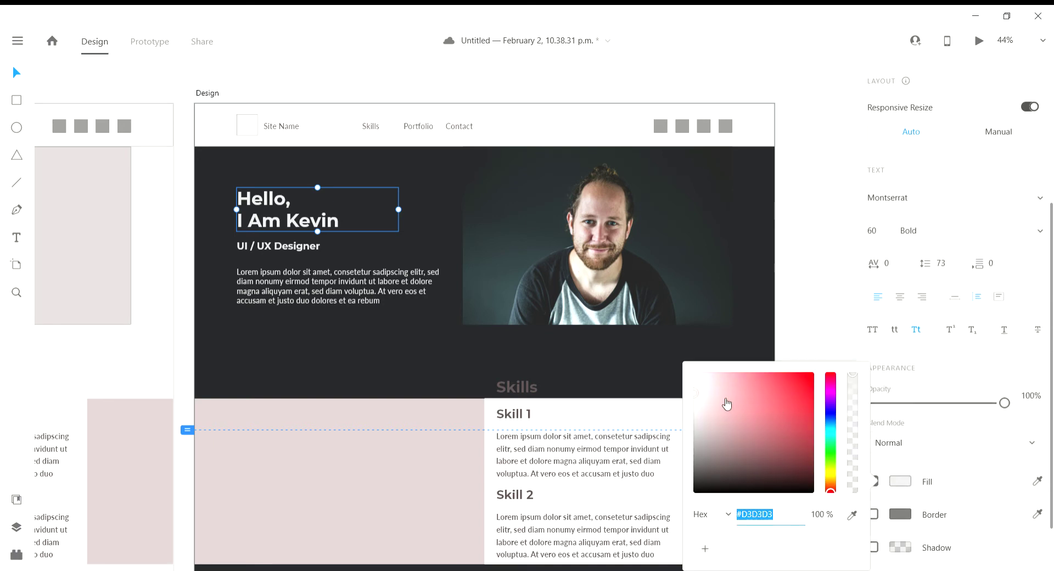
{"action": "left_click_drag", "start_coordinate": [691, 379], "coordinate": [689, 388]}
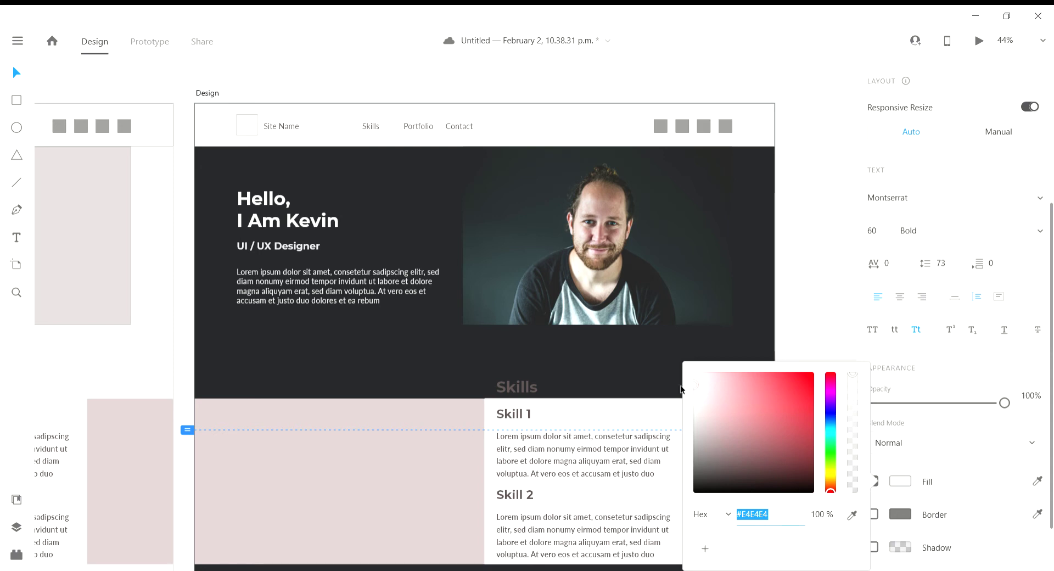
Step: Set the intro paragraph's line spacing to 38 and narrow its text box so the first line breaks after "sadipscing"
{"action": "left_click", "coordinate": [387, 295]}
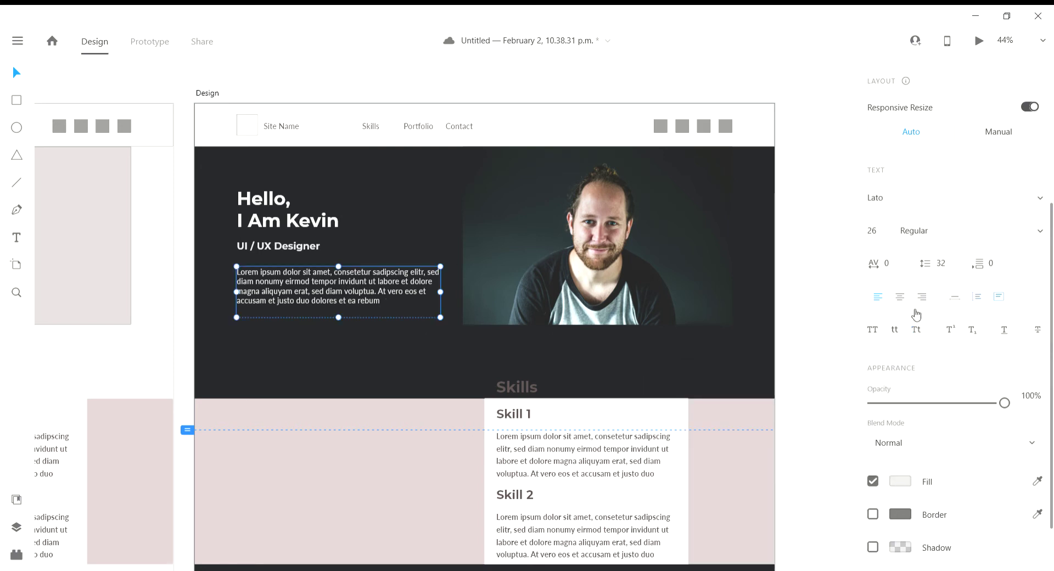
{"action": "left_click", "coordinate": [956, 259]}
{"action": "key", "text": "Up"}
{"action": "key", "text": "Up"}
{"action": "key", "text": "Up"}
{"action": "key", "text": "Up"}
{"action": "key", "text": "Up"}
{"action": "key", "text": "Up"}
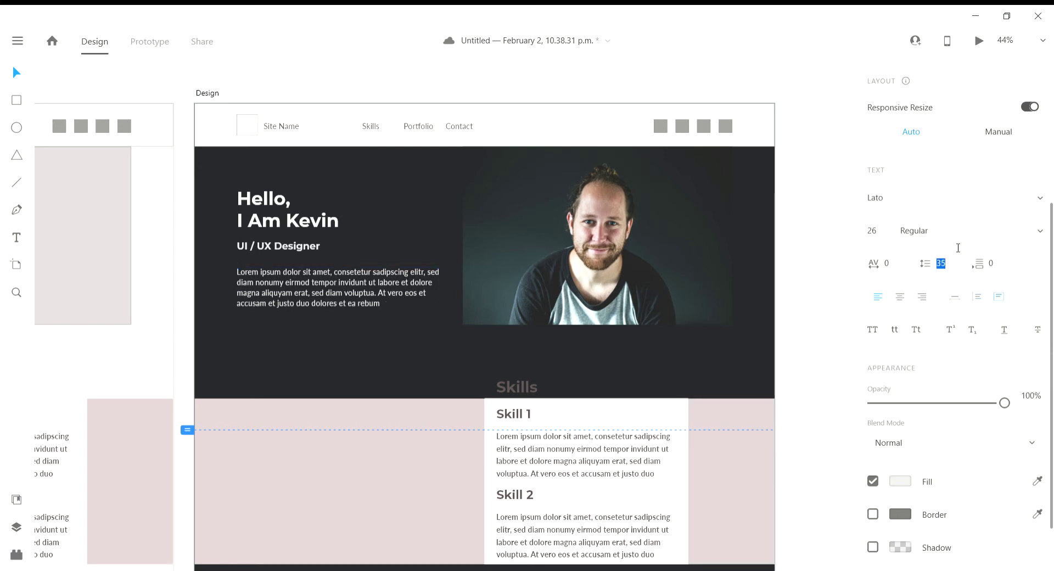
{"action": "key", "text": "Return"}
{"action": "left_click", "coordinate": [424, 310]}
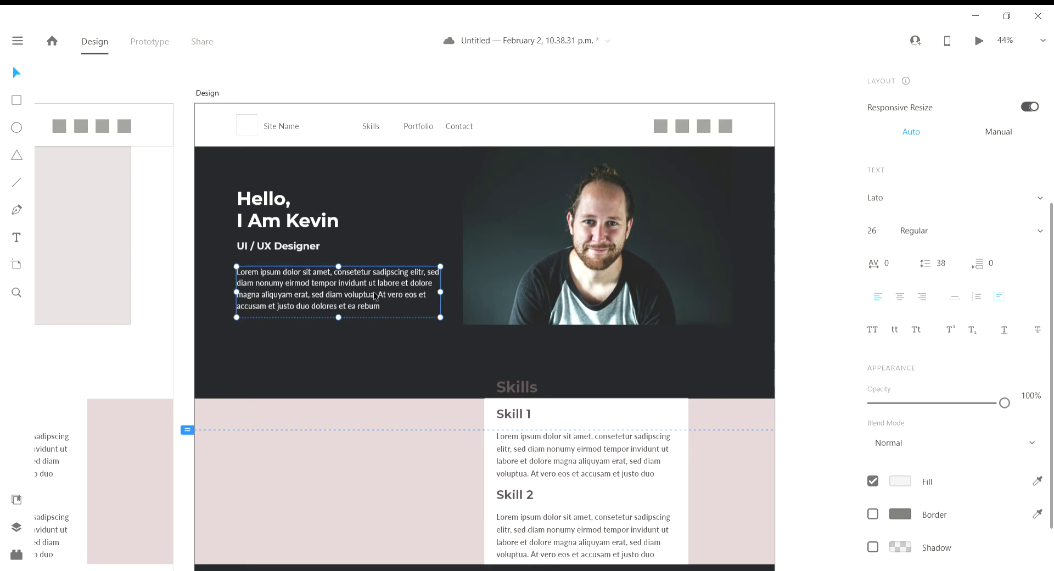
{"action": "left_click_drag", "start_coordinate": [447, 297], "coordinate": [423, 297]}
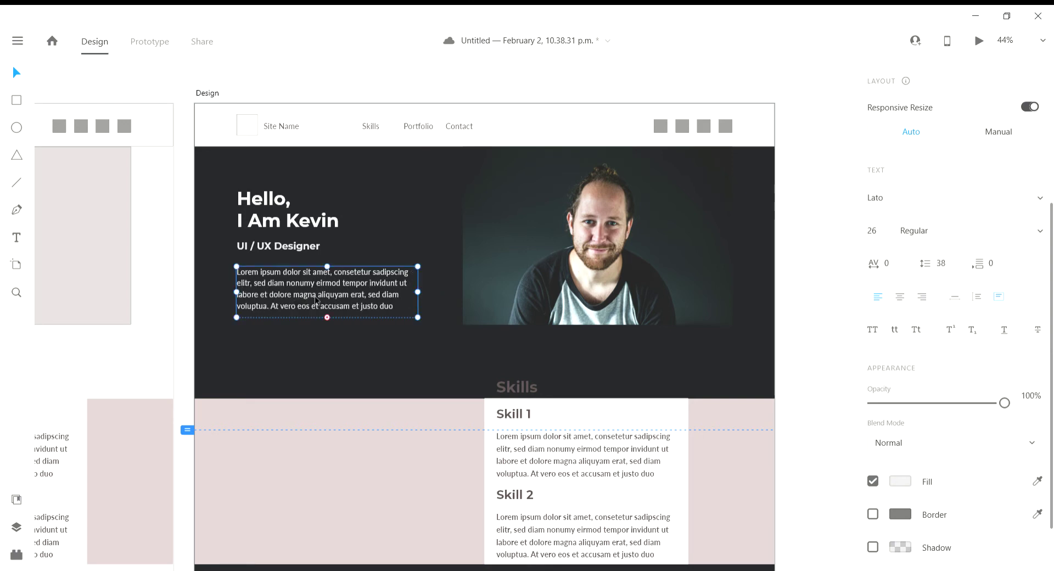
Step: Enlarge the portrait photo to 959 by 633 from its lower inner corner, towards the hero text
{"action": "left_click", "coordinate": [532, 312]}
{"action": "left_click_drag", "start_coordinate": [463, 325], "coordinate": [449, 343]}
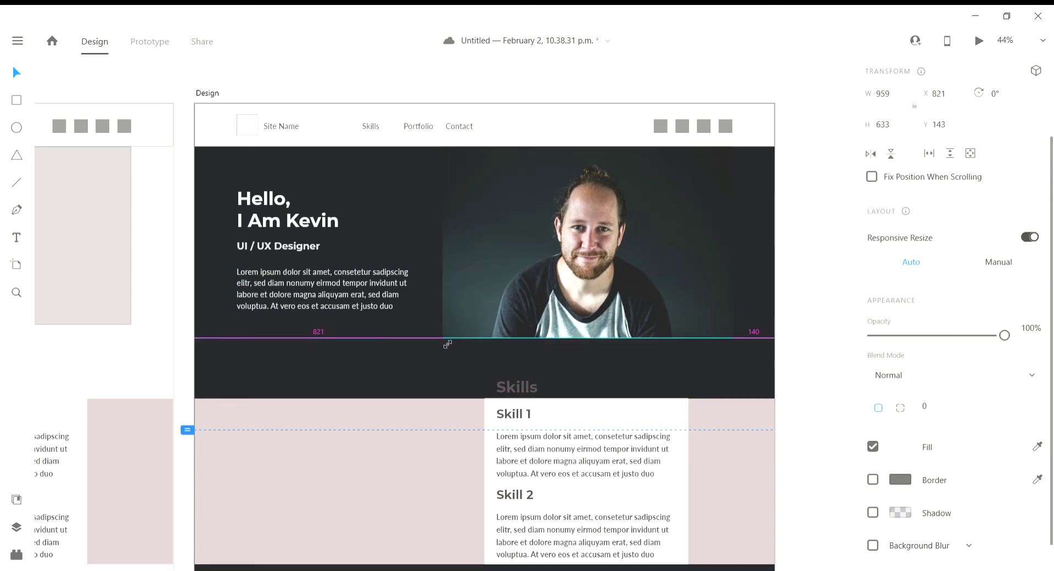
{"action": "scroll", "coordinate": [249, 341], "scroll_direction": "down", "scroll_amount": 2}
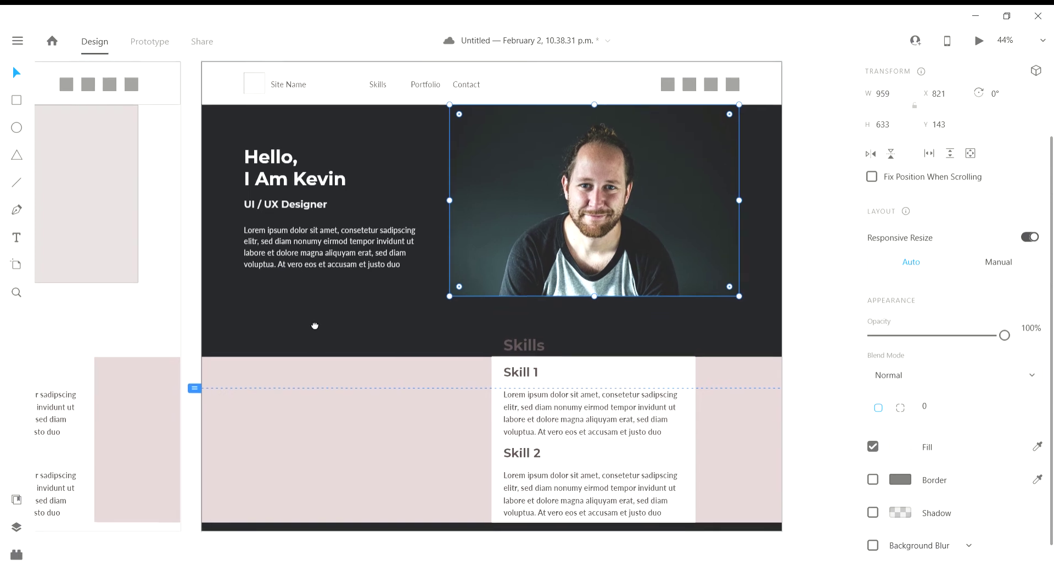
Step: Recolour the main "Skills" heading with the white sampled from the hero heading
{"action": "left_click", "coordinate": [530, 347]}
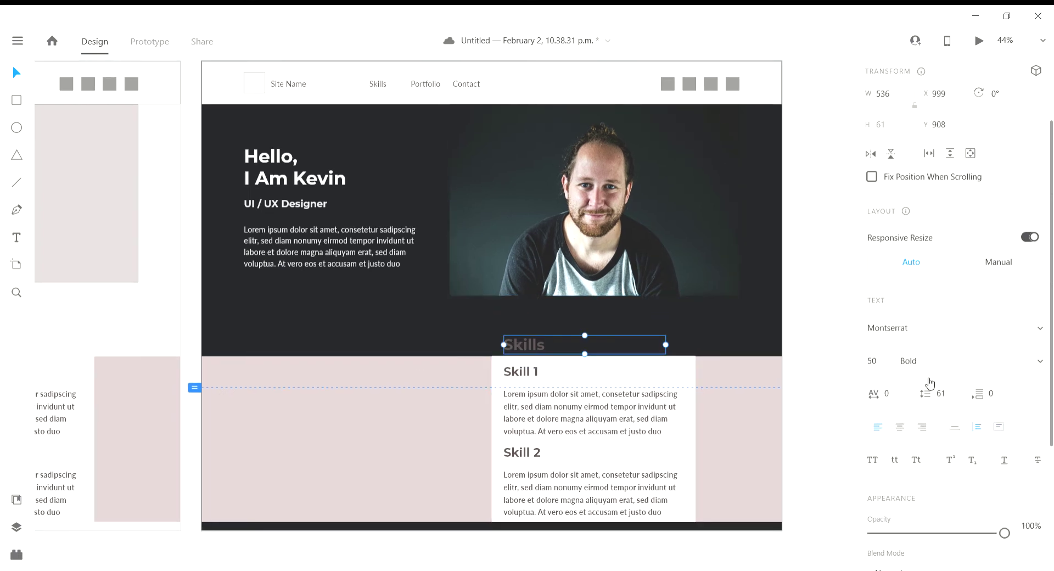
{"action": "scroll", "coordinate": [934, 396], "scroll_direction": "down", "scroll_amount": 1}
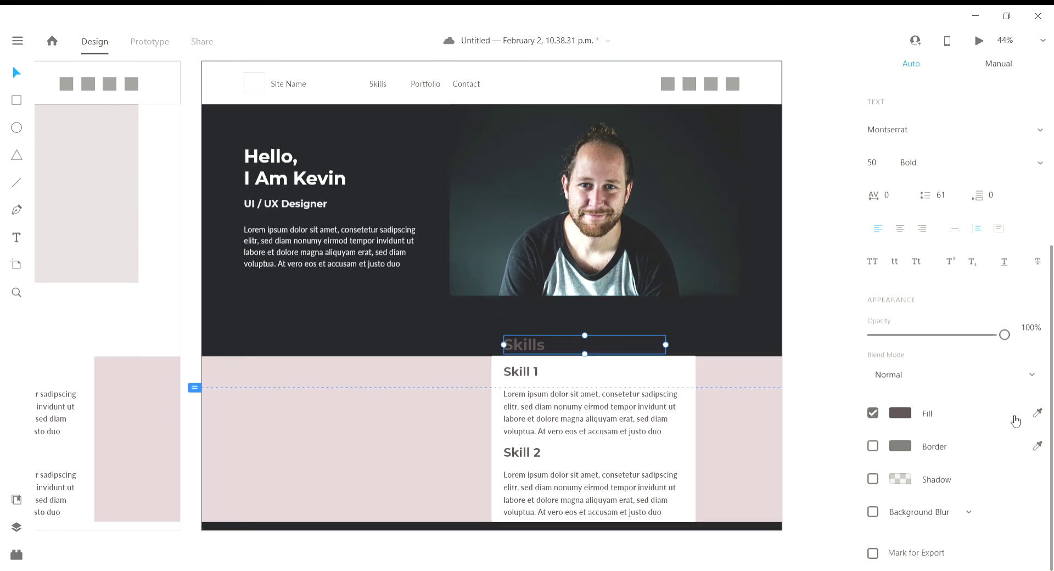
{"action": "left_click", "coordinate": [1039, 415]}
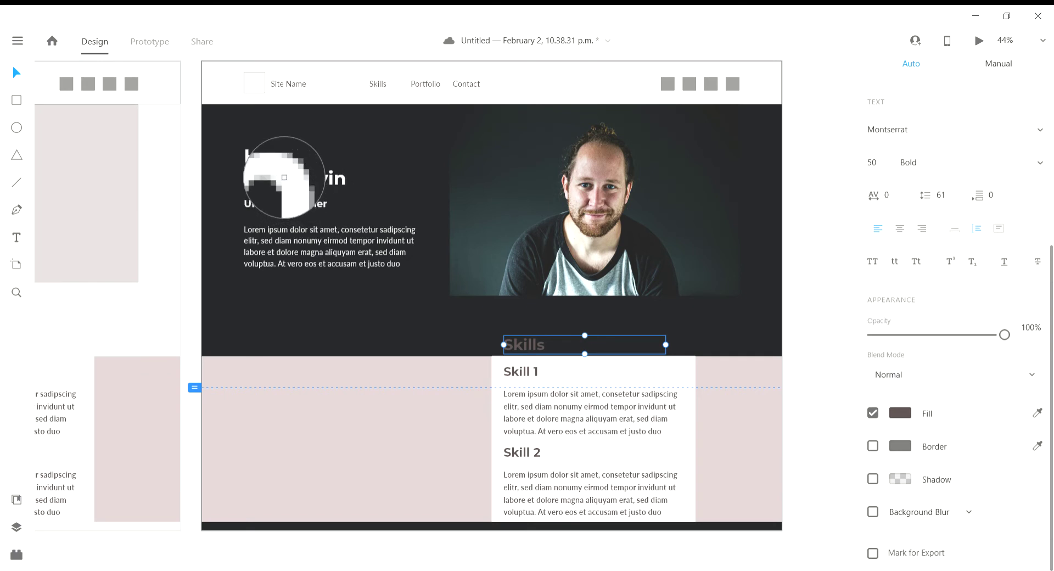
{"action": "left_click", "coordinate": [285, 181]}
{"action": "scroll", "coordinate": [460, 415], "scroll_direction": "down", "scroll_amount": 1}
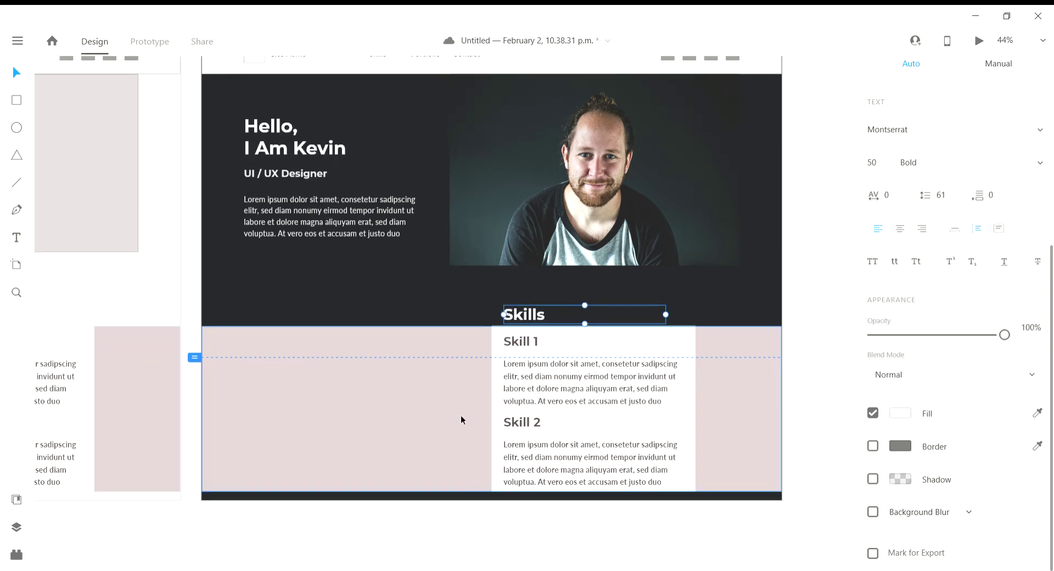
{"action": "left_click", "coordinate": [388, 365]}
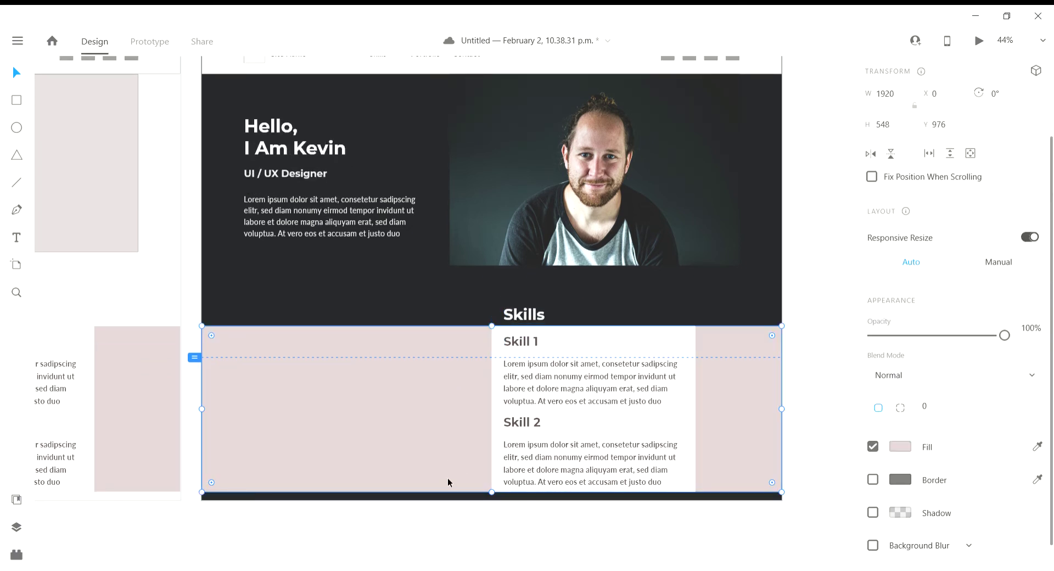
{"action": "scroll", "coordinate": [485, 423], "scroll_direction": "up", "scroll_amount": 3}
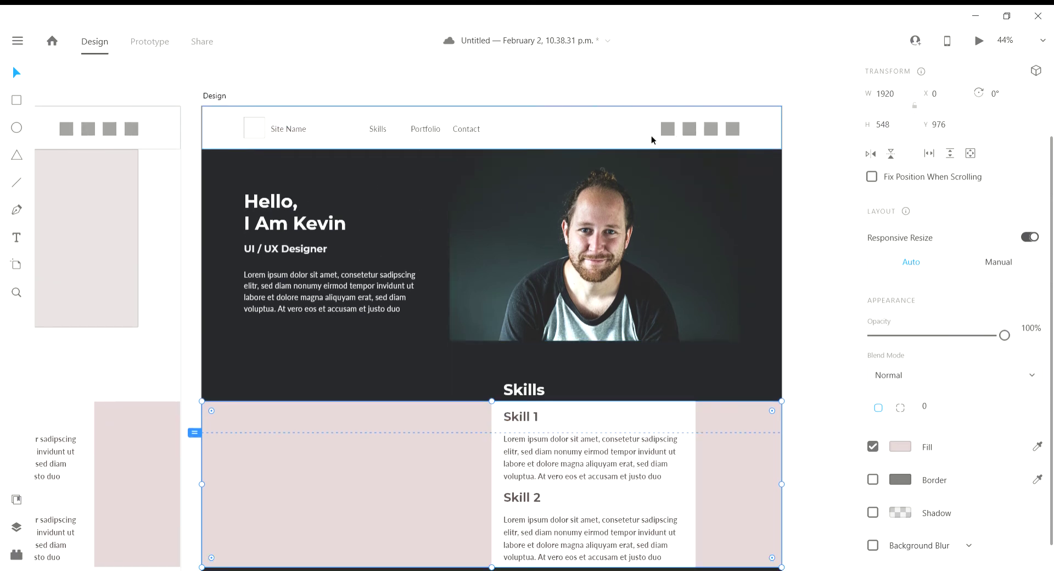
Step: Move the intro paragraph, subtitle and hero heading down beside the portrait, keeping their shared left alignment
{"action": "left_click", "coordinate": [319, 295]}
{"action": "left_click_drag", "start_coordinate": [319, 294], "coordinate": [303, 267]}
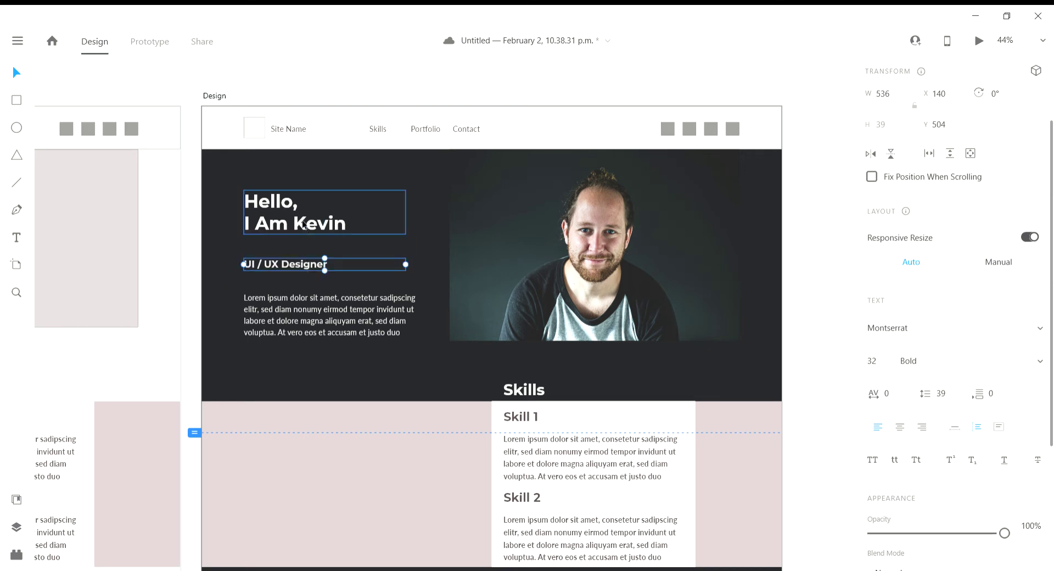
{"action": "left_click_drag", "start_coordinate": [302, 227], "coordinate": [302, 267]}
{"action": "left_click", "coordinate": [442, 84]}
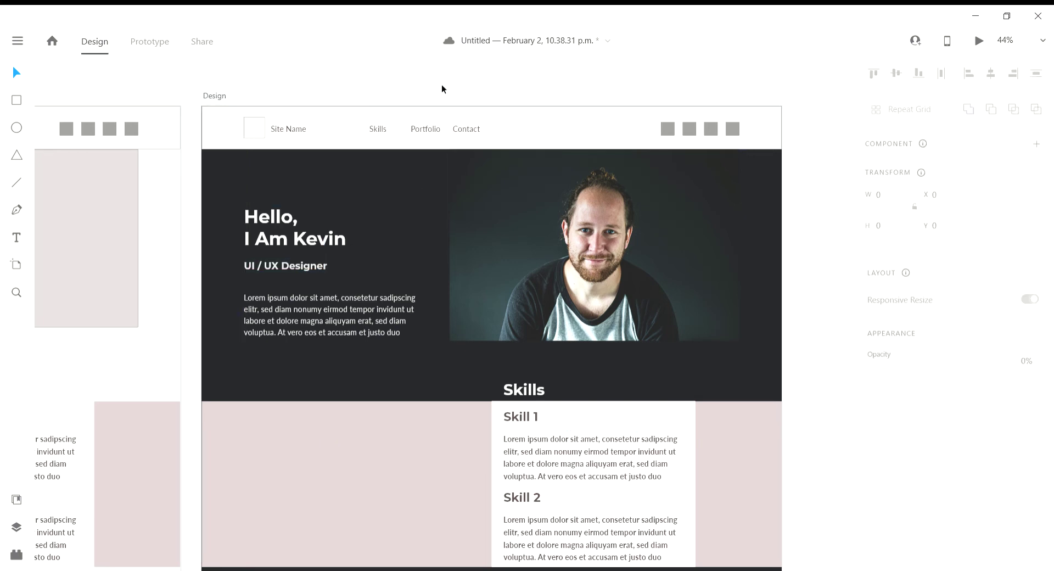
Step: Fill the navigation bar's background rectangle with the dark teal sampled from the portrait photo's backdrop
{"action": "left_click", "coordinate": [223, 129]}
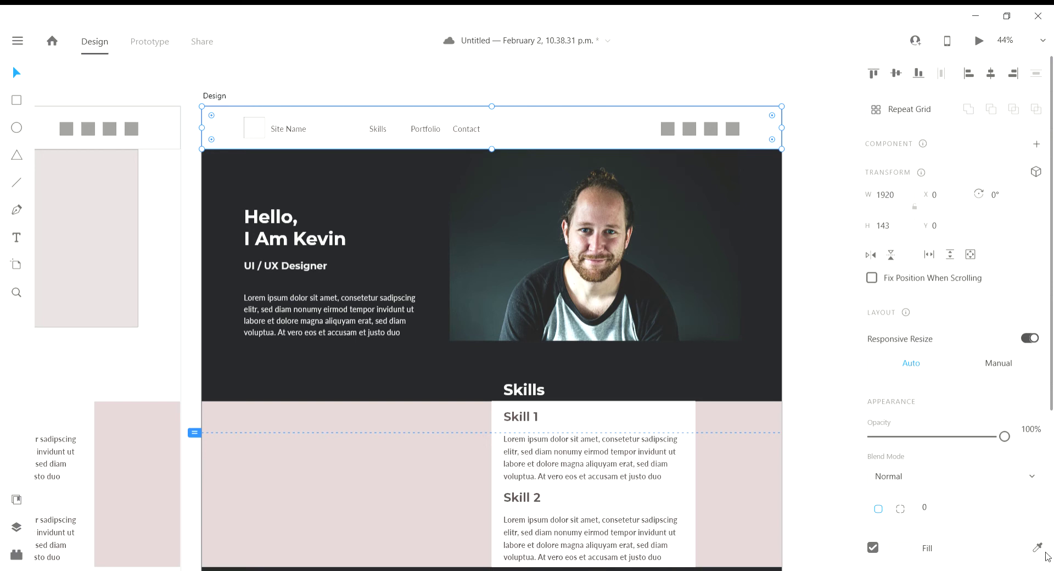
{"action": "left_click", "coordinate": [1036, 548]}
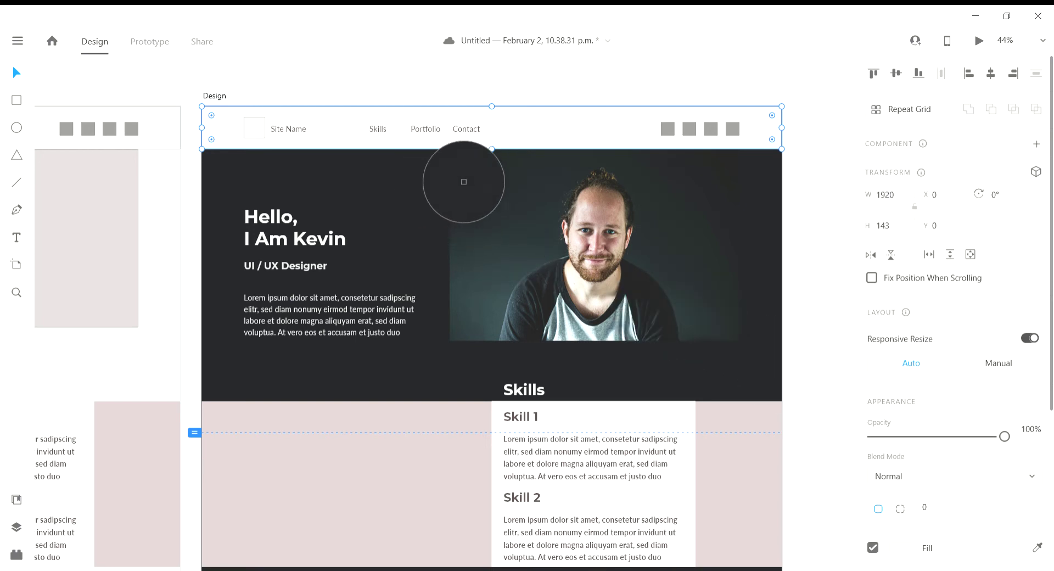
{"action": "left_click", "coordinate": [464, 250]}
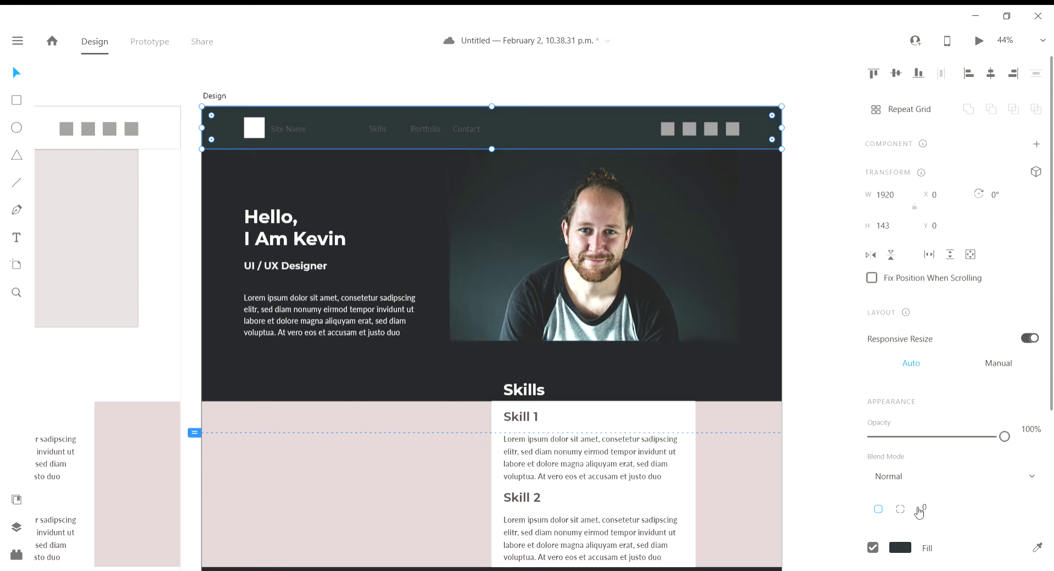
{"action": "scroll", "coordinate": [920, 512], "scroll_direction": "down", "scroll_amount": 3}
{"action": "left_click", "coordinate": [804, 214]}
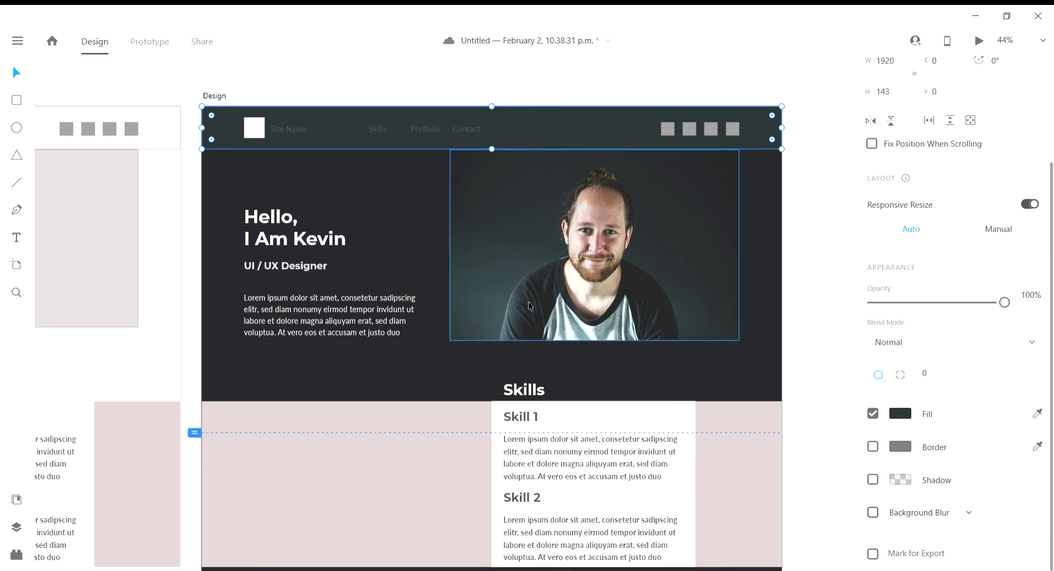
Step: Set the fill of the Site Name, Skills, Portfolio and Contact texts in the navigation bar to light grey #C9C9C9
{"action": "double_click", "coordinate": [302, 132]}
{"action": "left_click", "coordinate": [394, 136], "text": "shift"}
{"action": "left_click", "coordinate": [434, 133], "text": "shift"}
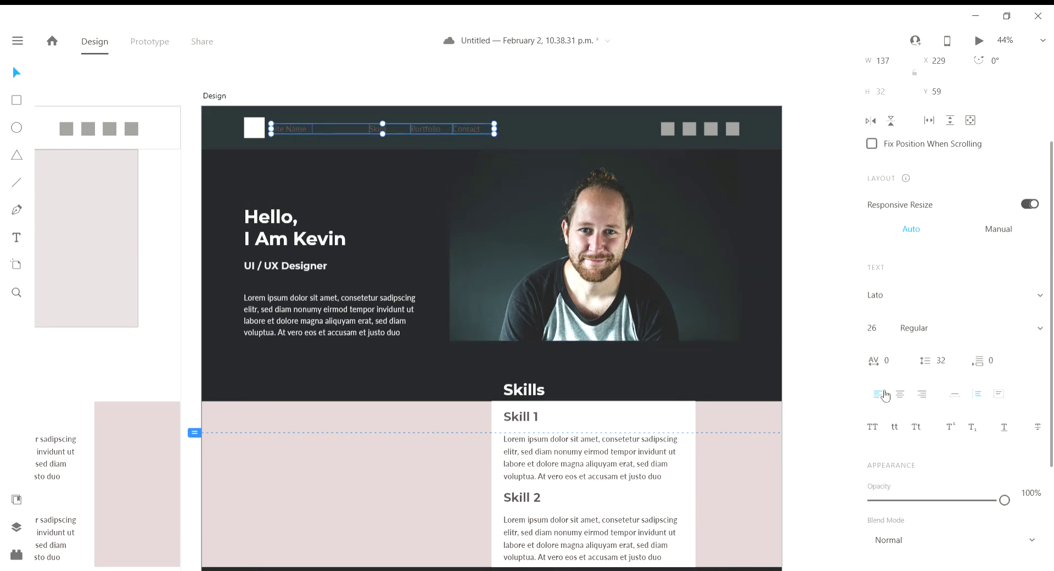
{"action": "scroll", "coordinate": [961, 472], "scroll_direction": "down", "scroll_amount": 3}
{"action": "left_click", "coordinate": [914, 418]}
{"action": "mouse_move", "coordinate": [768, 361]}
{"action": "left_mouse_down"}
{"action": "mouse_move", "coordinate": [693, 320]}
{"action": "mouse_move", "coordinate": [685, 350]}
{"action": "left_mouse_up"}
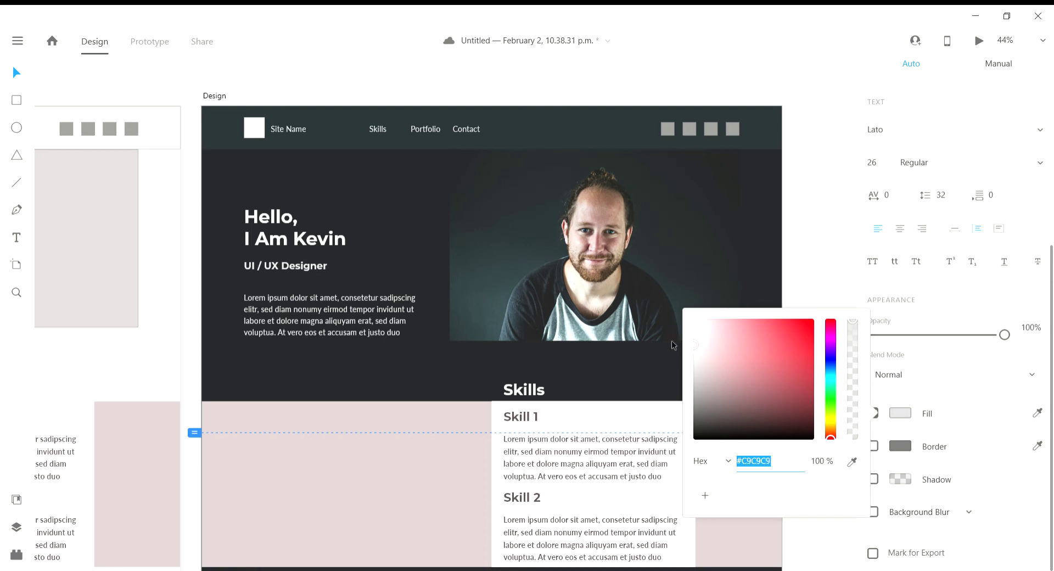
{"action": "left_click", "coordinate": [364, 132]}
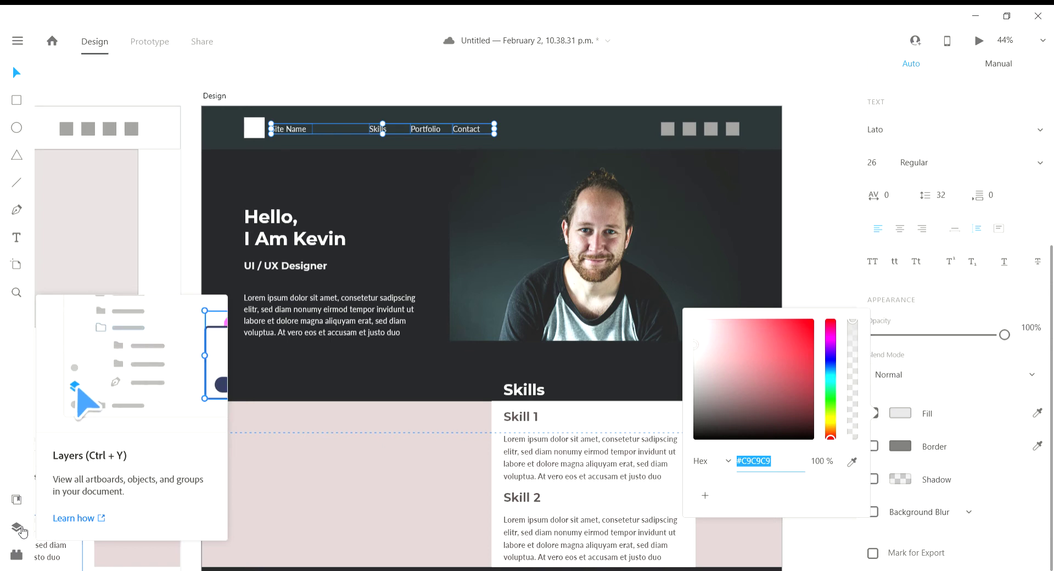
{"action": "left_click", "coordinate": [21, 500]}
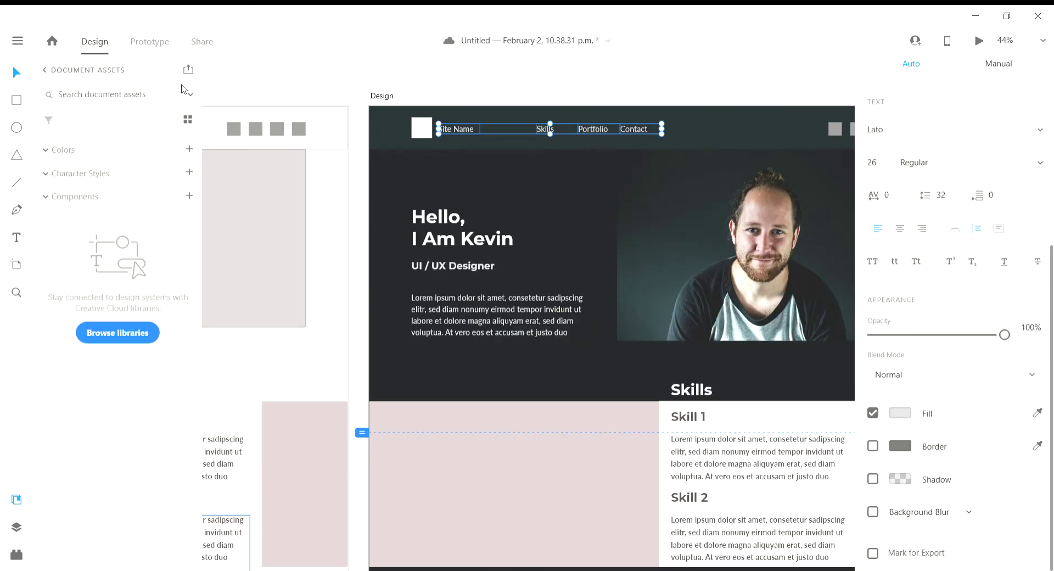
{"action": "left_click", "coordinate": [21, 504]}
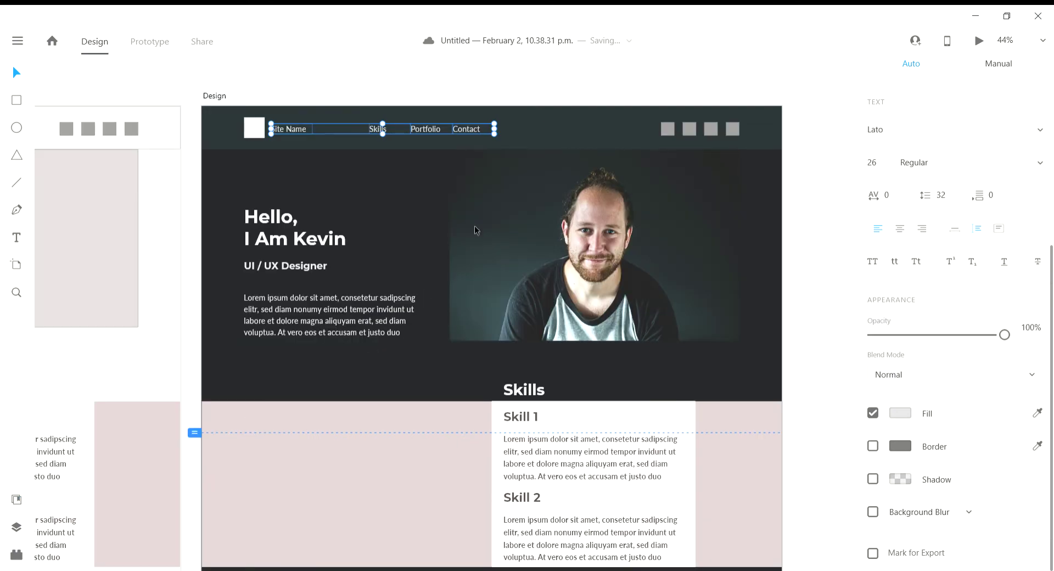
{"action": "left_click", "coordinate": [835, 124]}
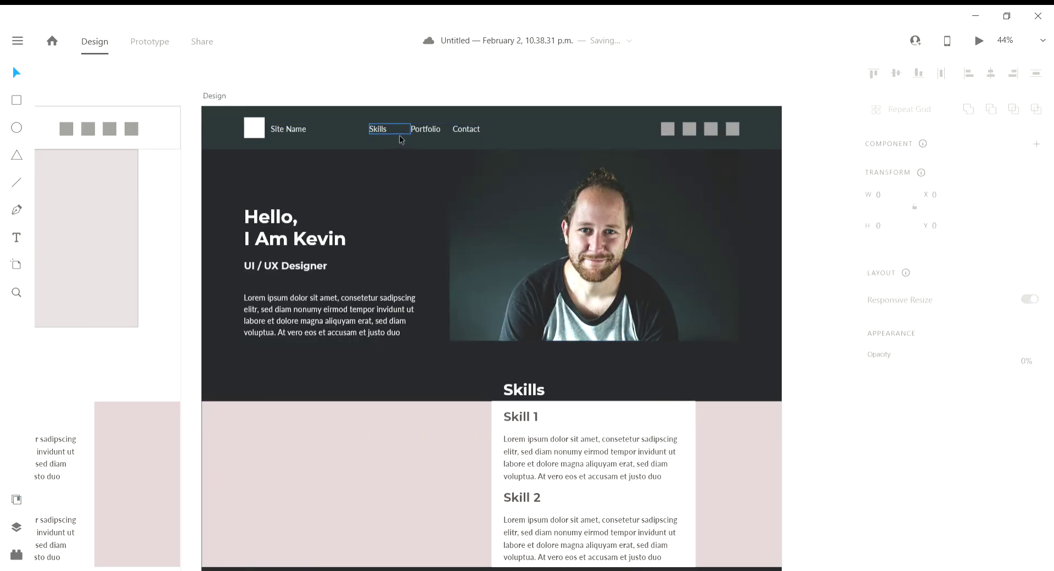
Step: Replace the Site Name text in the navigation bar with the designer's first name
{"action": "double_click", "coordinate": [288, 129]}
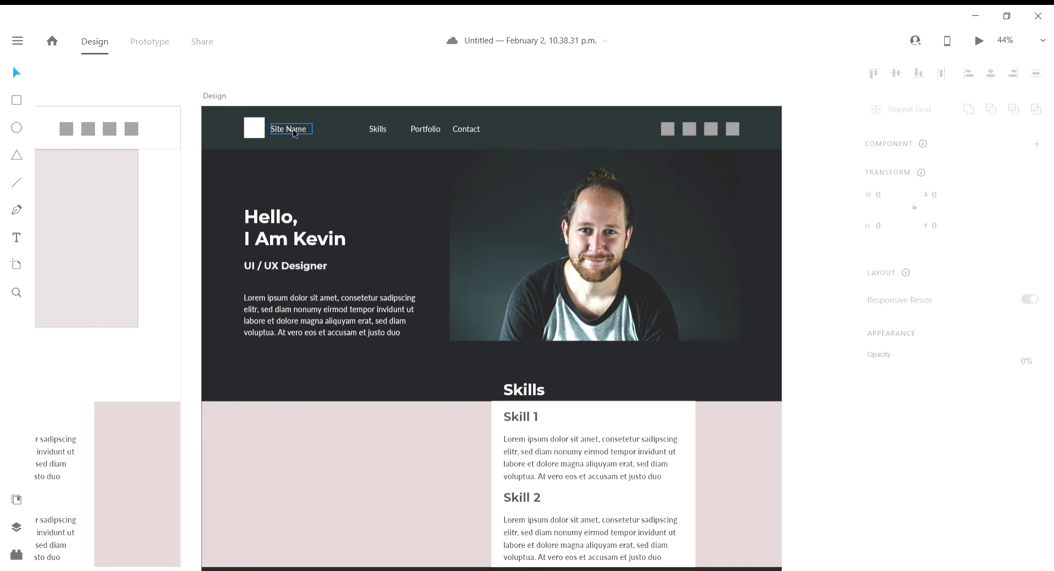
{"action": "type", "text": "Kevin"}
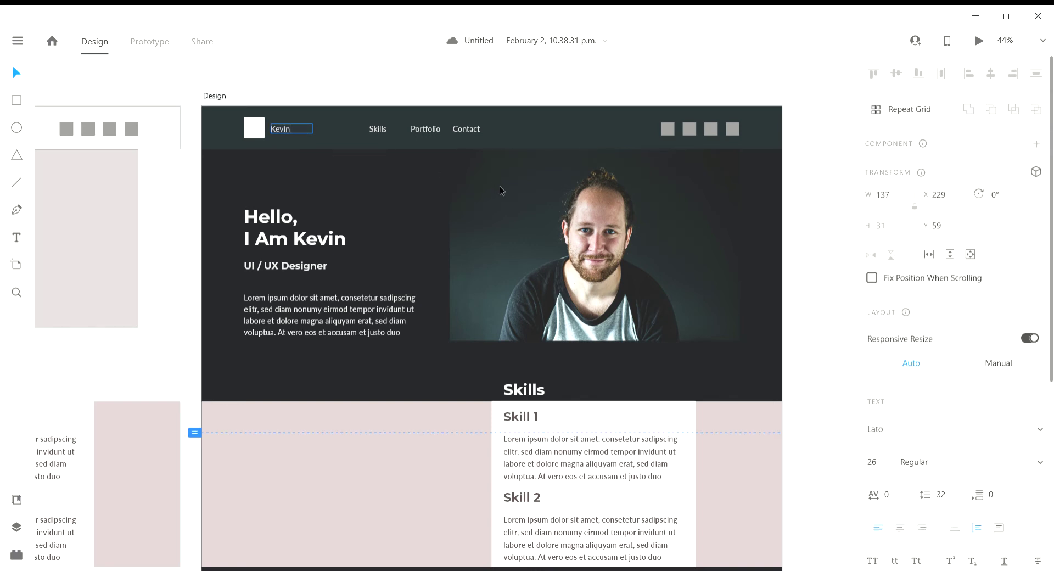
{"action": "key", "text": "Escape"}
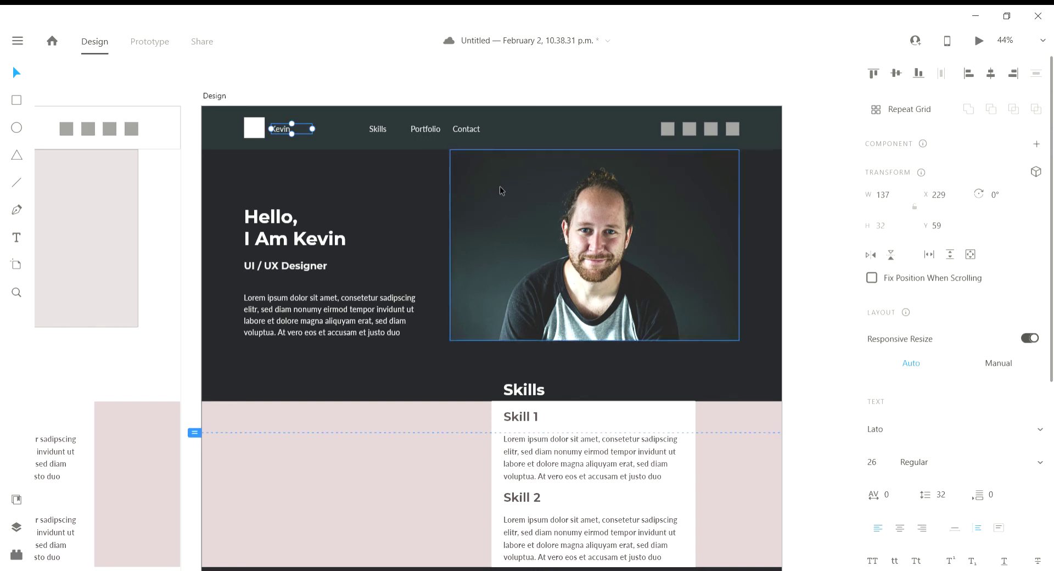
Step: Set the site name's font to Lora in the Bold weight
{"action": "scroll", "coordinate": [907, 415], "scroll_direction": "down", "scroll_amount": 3}
{"action": "left_click", "coordinate": [920, 361]}
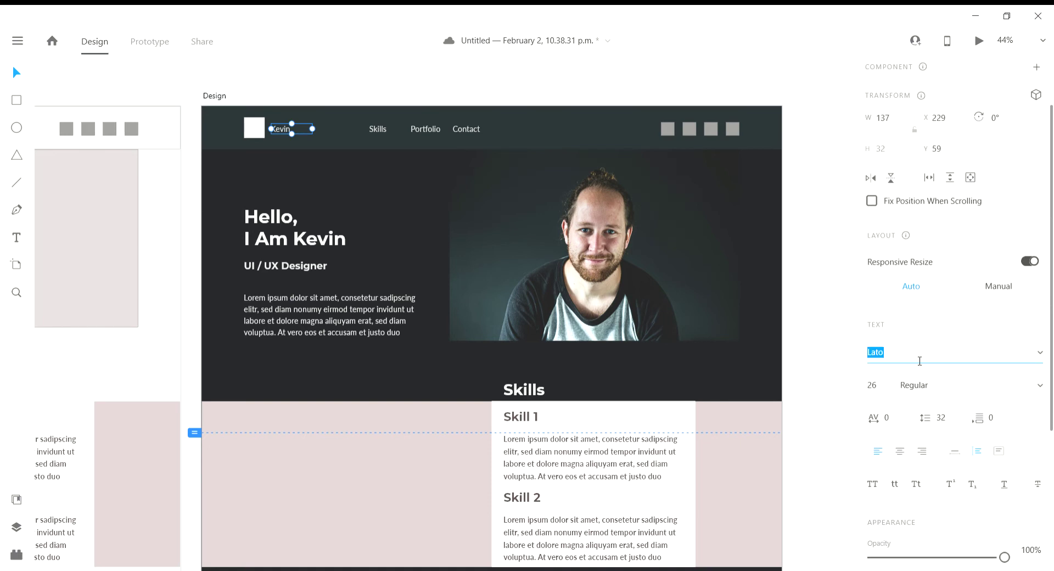
{"action": "type", "text": "Lora"}
{"action": "key", "text": "Return"}
{"action": "left_click", "coordinate": [897, 391]}
{"action": "type", "text": "Bold"}
{"action": "scroll", "coordinate": [949, 401], "scroll_direction": "down", "scroll_amount": 2}
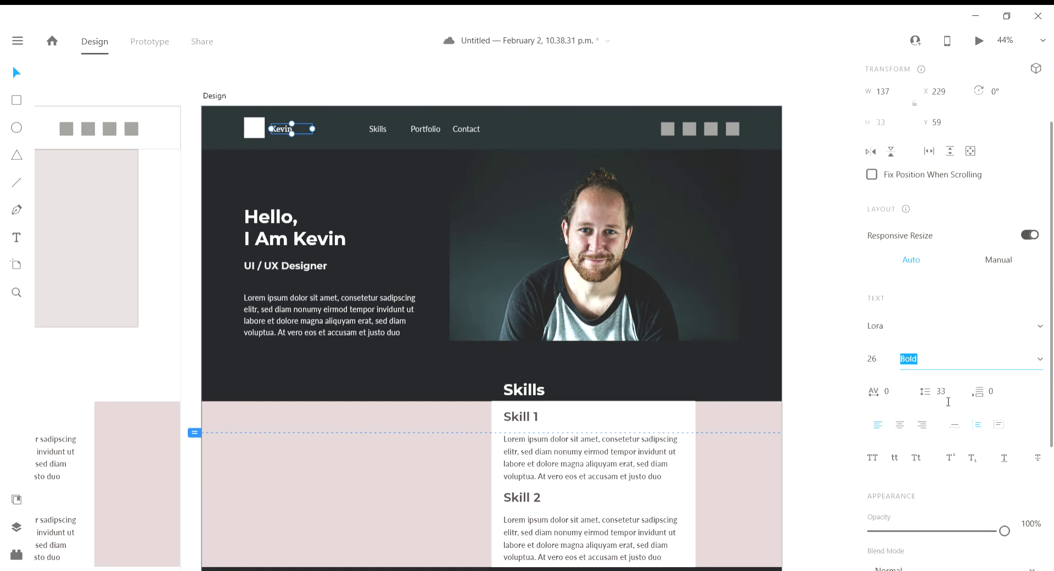
{"action": "key", "text": "Return"}
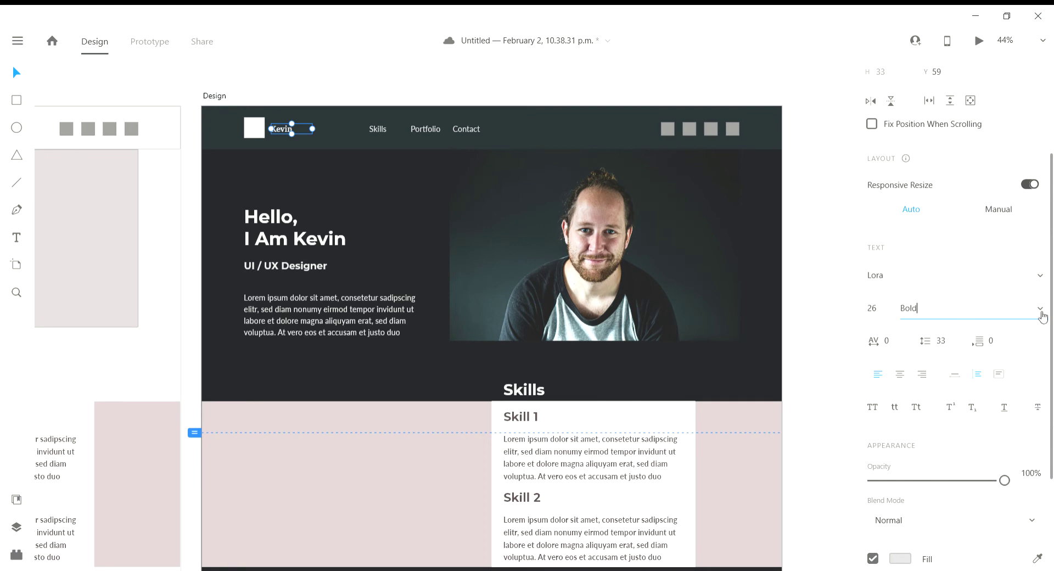
Step: Increase the site name's font size to 31
{"action": "left_click", "coordinate": [883, 311]}
{"action": "key", "text": "Up"}
{"action": "key", "text": "Up"}
{"action": "key", "text": "Up"}
{"action": "key", "text": "Up"}
{"action": "key", "text": "Up"}
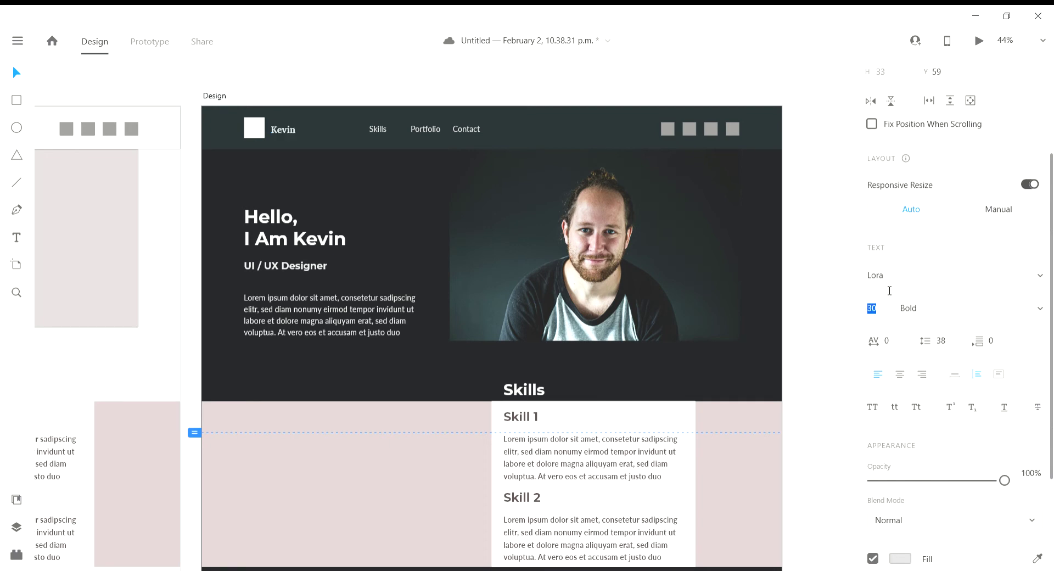
{"action": "key", "text": "Return"}
Step: Nudge the site name slightly up so it lines up with the white logo square
{"action": "left_click_drag", "start_coordinate": [277, 196], "coordinate": [410, 293]}
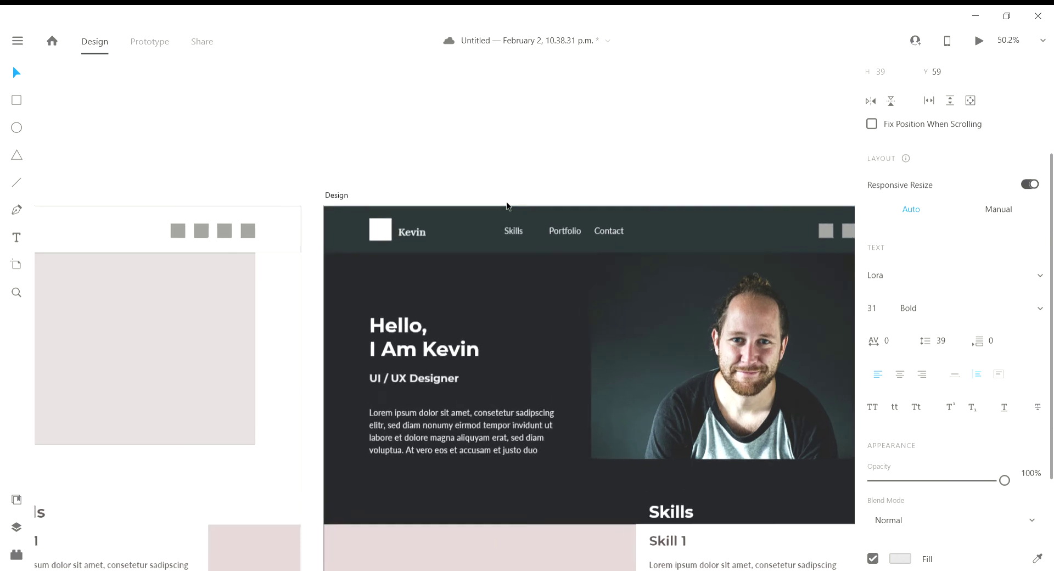
{"action": "scroll", "coordinate": [480, 245], "scroll_direction": "up", "scroll_amount": 5}
{"action": "scroll", "coordinate": [467, 241], "scroll_direction": "left", "scroll_amount": 2}
{"action": "mouse_move", "coordinate": [459, 256]}
{"action": "left_mouse_down"}
{"action": "mouse_move", "coordinate": [466, 250]}
{"action": "mouse_move", "coordinate": [449, 243]}
{"action": "left_mouse_up"}
Step: Try to add a solid-style abacus icon for the logo with the Icons plugin
{"action": "left_click", "coordinate": [377, 241]}
{"action": "left_click", "coordinate": [17, 556]}
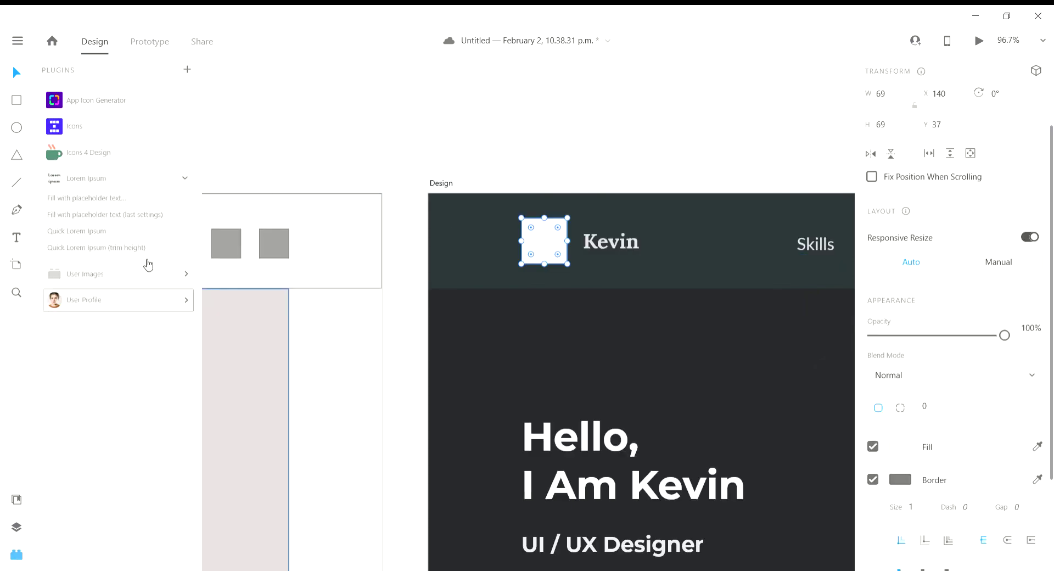
{"action": "left_click", "coordinate": [120, 104]}
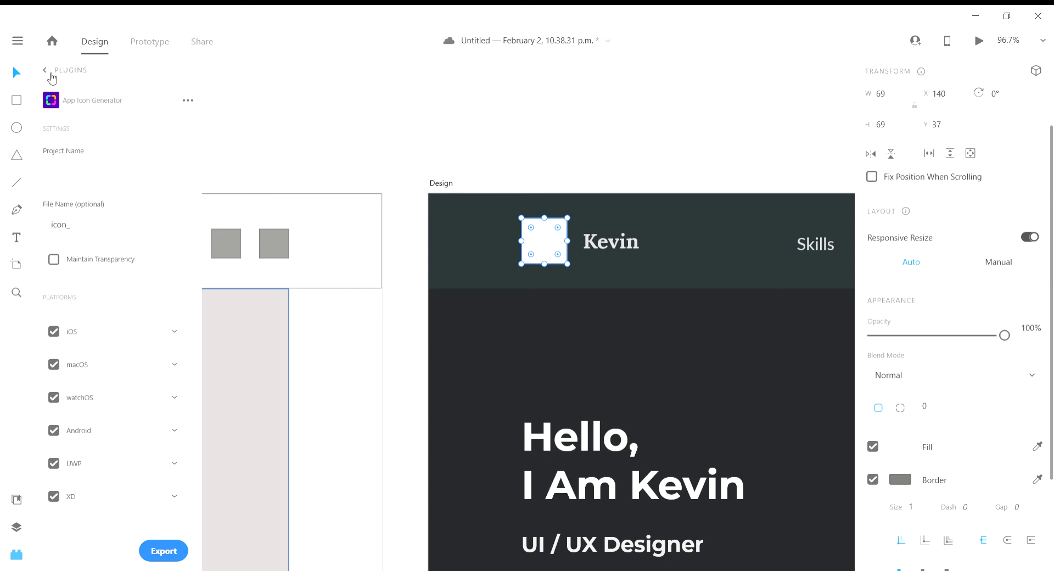
{"action": "left_click", "coordinate": [46, 74]}
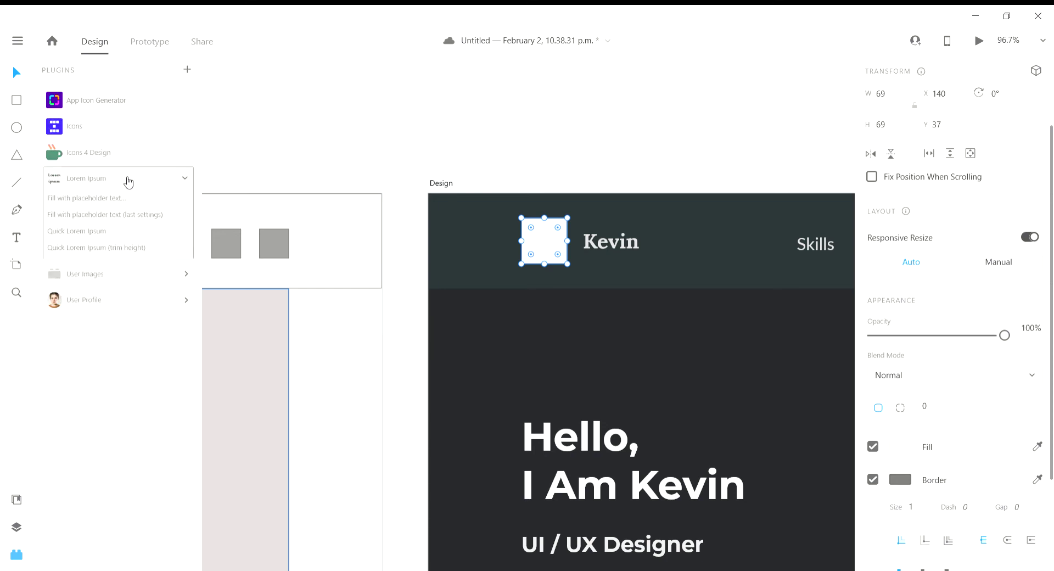
{"action": "left_click", "coordinate": [126, 137]}
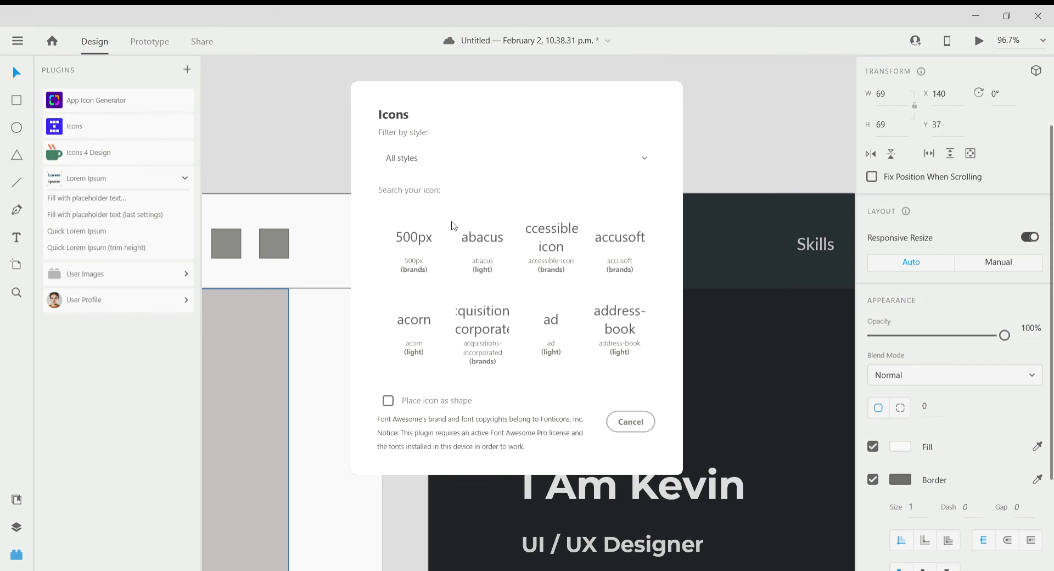
{"action": "left_click", "coordinate": [463, 191]}
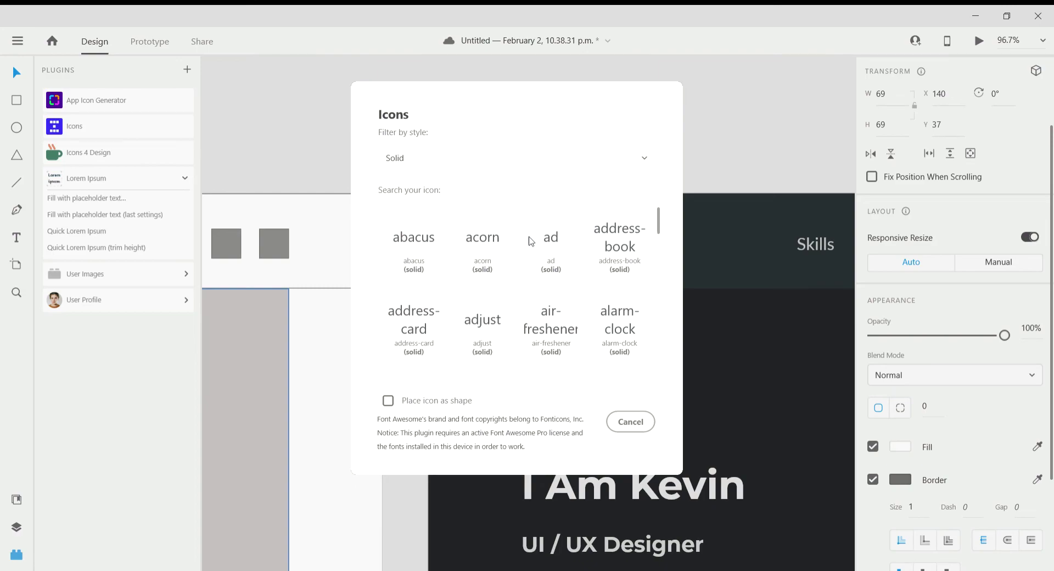
{"action": "left_click", "coordinate": [414, 242]}
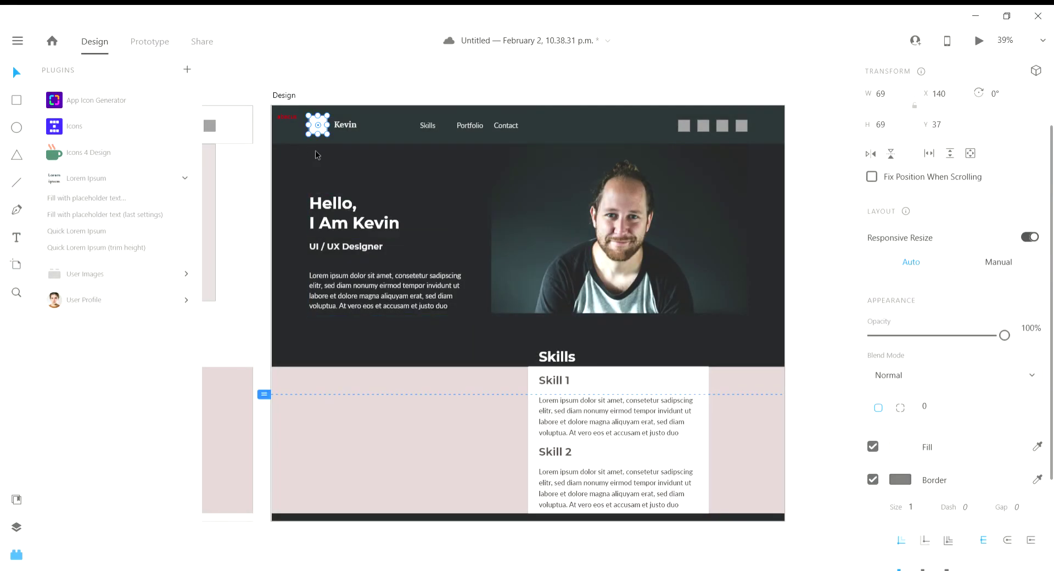
Step: Delete the red abacus text placed near the artboard's corner
{"action": "scroll", "coordinate": [290, 141], "scroll_direction": "up", "scroll_amount": 5}
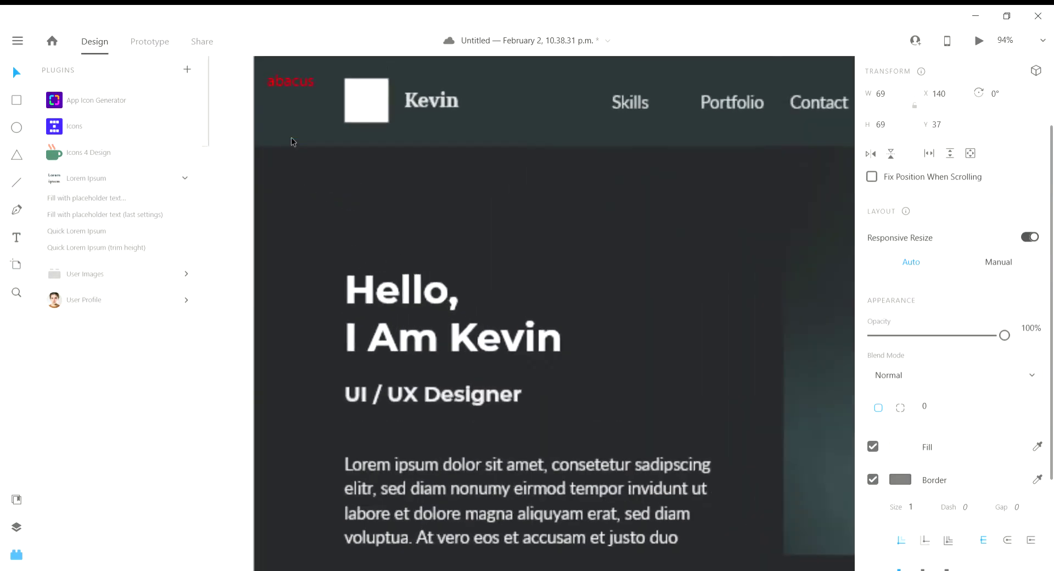
{"action": "scroll", "coordinate": [324, 231], "scroll_direction": "up", "scroll_amount": 1}
{"action": "left_click", "coordinate": [312, 183]}
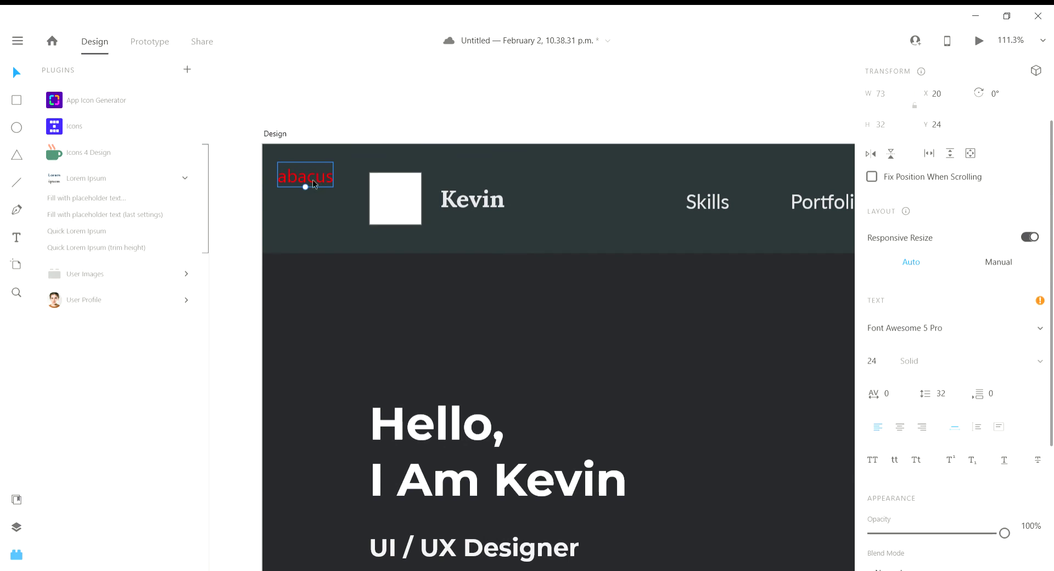
{"action": "key", "text": "Delete"}
Step: Add a text box with the letter "k" between the site name and the Skills link
{"action": "left_click", "coordinate": [374, 193]}
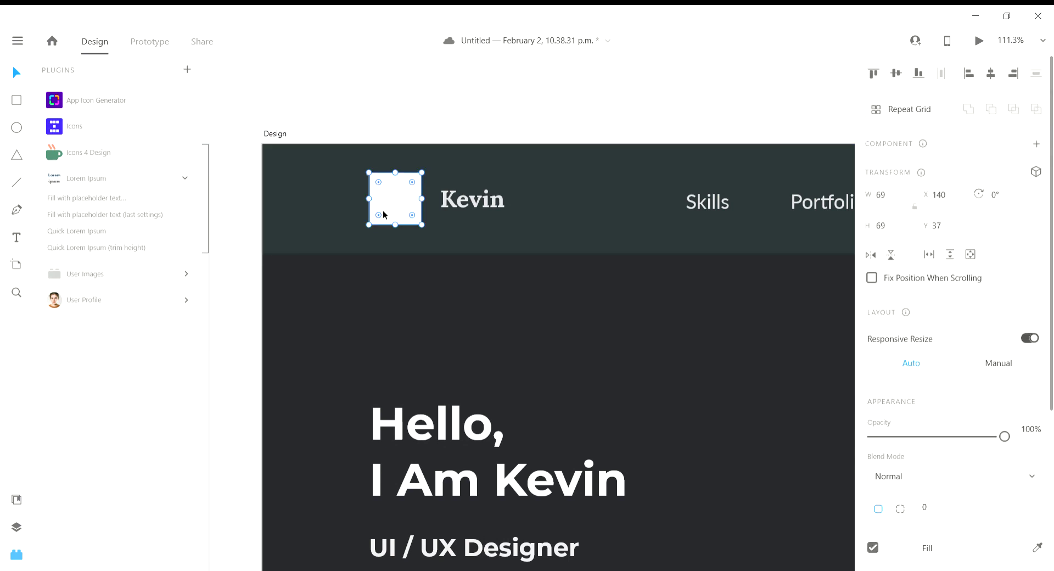
{"action": "left_click", "coordinate": [18, 239]}
{"action": "left_click_drag", "start_coordinate": [561, 183], "coordinate": [627, 260]}
{"action": "type", "text": "k"}
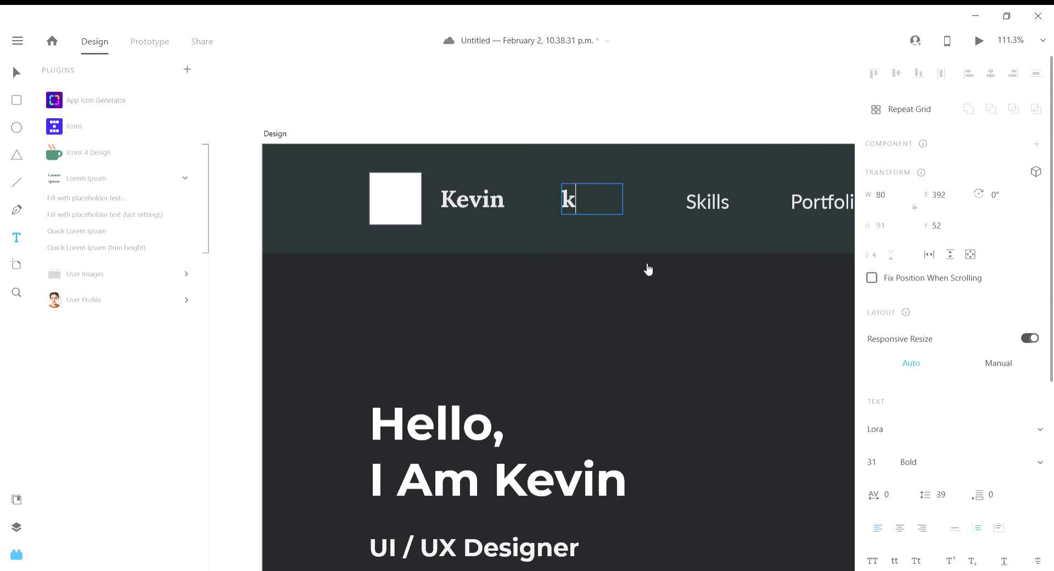
{"action": "key", "text": "Escape"}
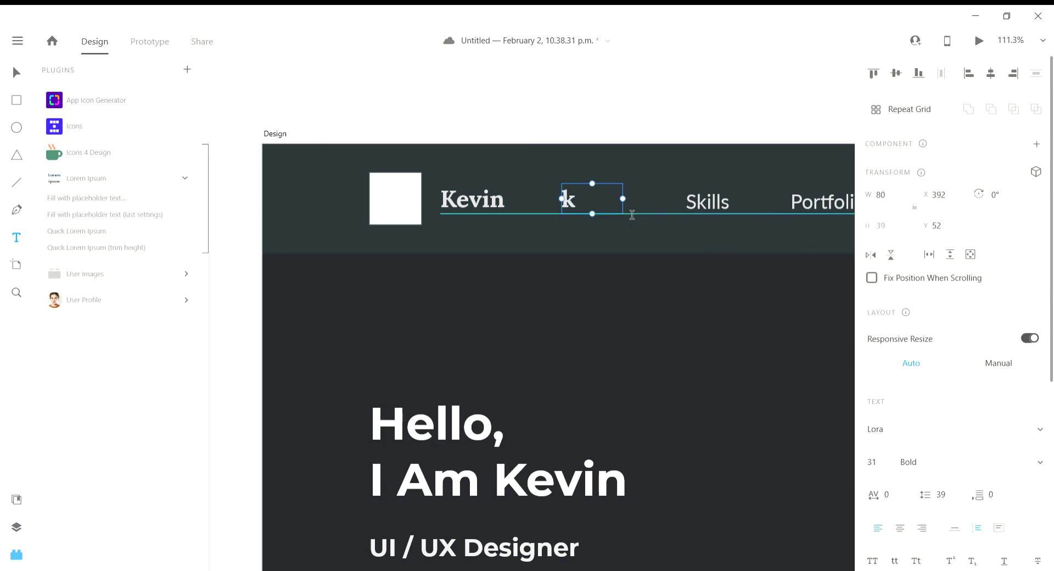
Step: Narrow the "k" text box to fit the letter and enlarge its font size to 72
{"action": "left_click_drag", "start_coordinate": [626, 204], "coordinate": [584, 206]}
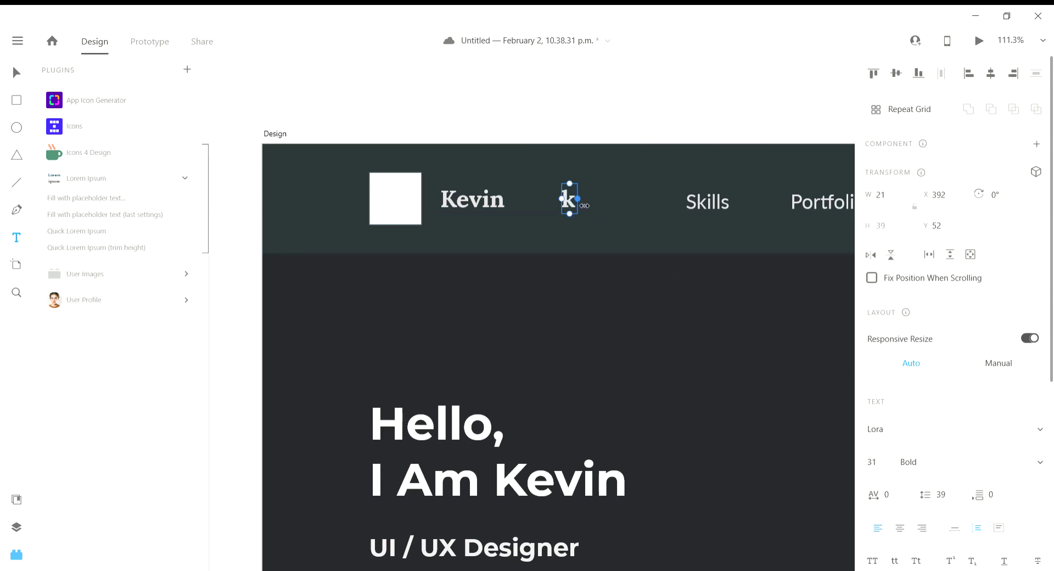
{"action": "left_click_drag", "start_coordinate": [877, 460], "coordinate": [889, 317]}
{"action": "left_click", "coordinate": [16, 72]}
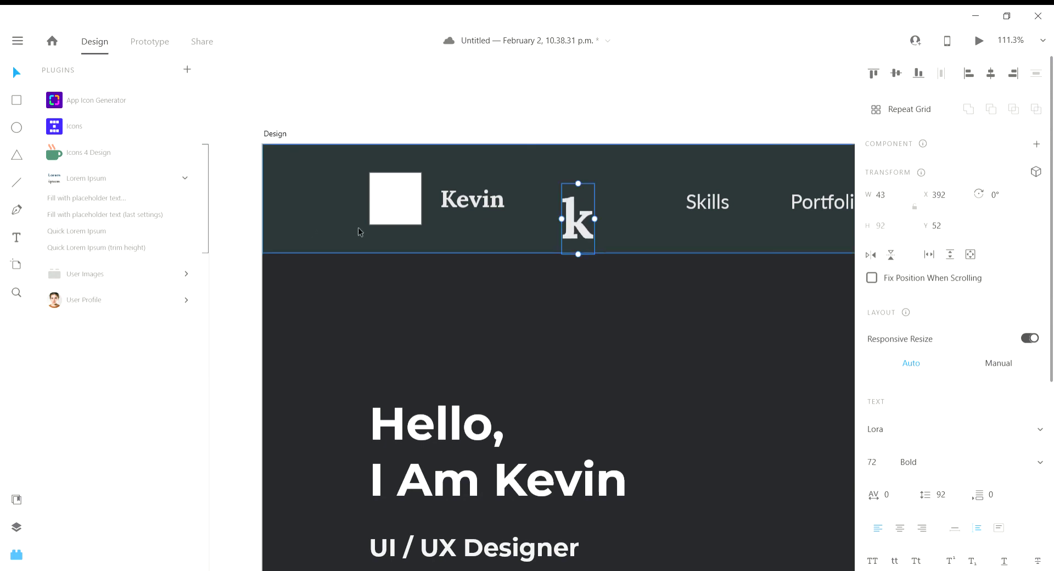
Step: Delete the white logo square and move the "k" into its place beside the site name
{"action": "left_click", "coordinate": [398, 205]}
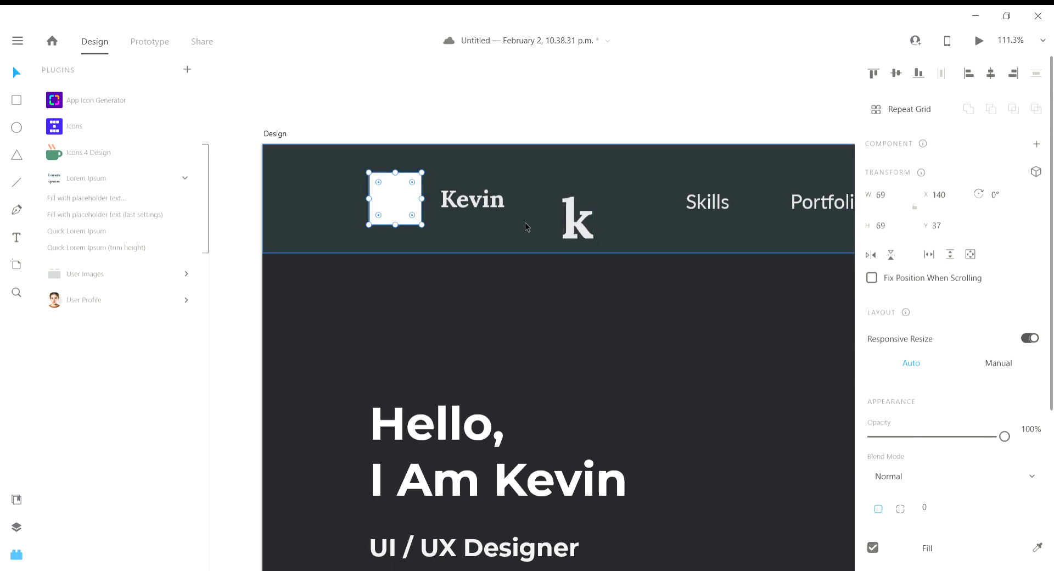
{"action": "key", "text": "Delete"}
{"action": "left_click", "coordinate": [572, 234]}
{"action": "left_click_drag", "start_coordinate": [572, 233], "coordinate": [386, 213]}
{"action": "scroll", "coordinate": [474, 261], "scroll_direction": "down", "scroll_amount": 3}
{"action": "left_click_drag", "start_coordinate": [576, 314], "coordinate": [518, 341]}
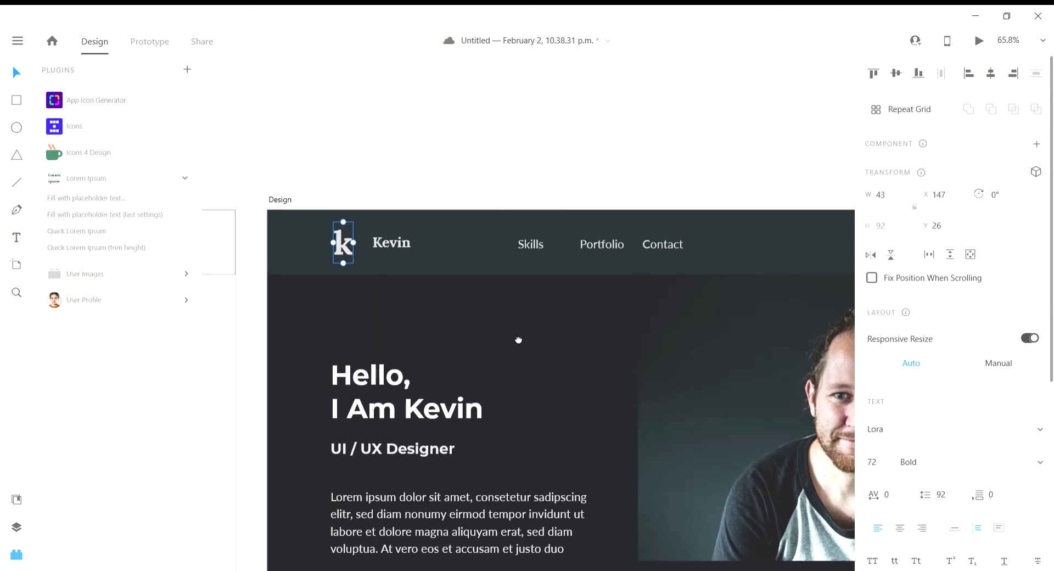
Step: Change the "k" logo's fill to light blue #5FA7C3, starting from the navigation bar's dark teal
{"action": "scroll", "coordinate": [393, 245], "scroll_direction": "up", "scroll_amount": 3}
{"action": "scroll", "coordinate": [1024, 410], "scroll_direction": "down", "scroll_amount": 5}
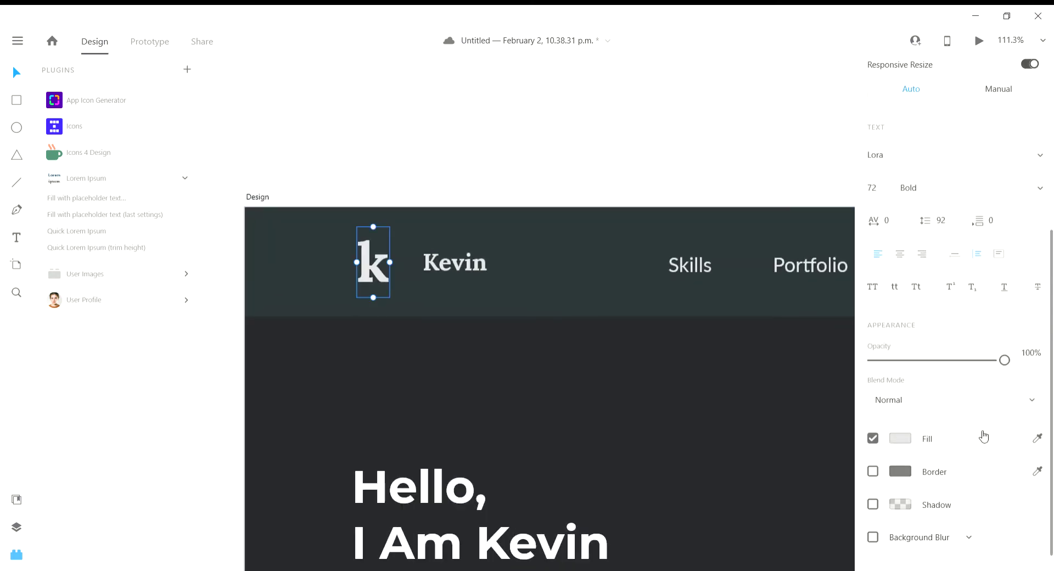
{"action": "left_click", "coordinate": [1038, 418]}
{"action": "left_click", "coordinate": [555, 256]}
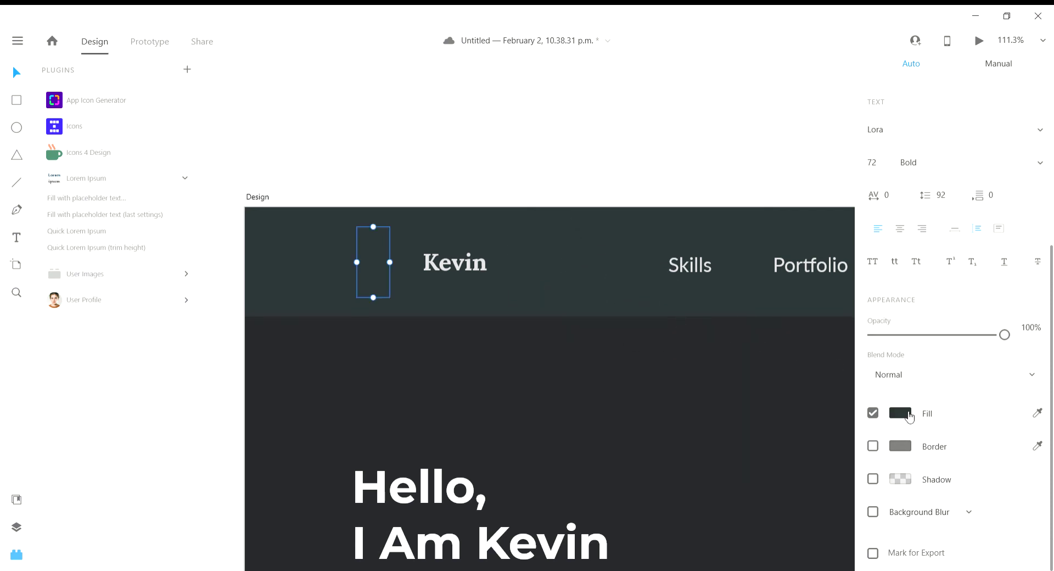
{"action": "left_click", "coordinate": [910, 418]}
{"action": "left_click", "coordinate": [729, 403]}
{"action": "mouse_move", "coordinate": [727, 402]}
{"action": "left_mouse_down"}
{"action": "mouse_move", "coordinate": [729, 385]}
{"action": "mouse_move", "coordinate": [732, 395]}
{"action": "mouse_move", "coordinate": [762, 359]}
{"action": "mouse_move", "coordinate": [747, 389]}
{"action": "mouse_move", "coordinate": [758, 334]}
{"action": "mouse_move", "coordinate": [733, 385]}
{"action": "mouse_move", "coordinate": [742, 386]}
{"action": "mouse_move", "coordinate": [743, 335]}
{"action": "mouse_move", "coordinate": [759, 353]}
{"action": "left_mouse_up"}
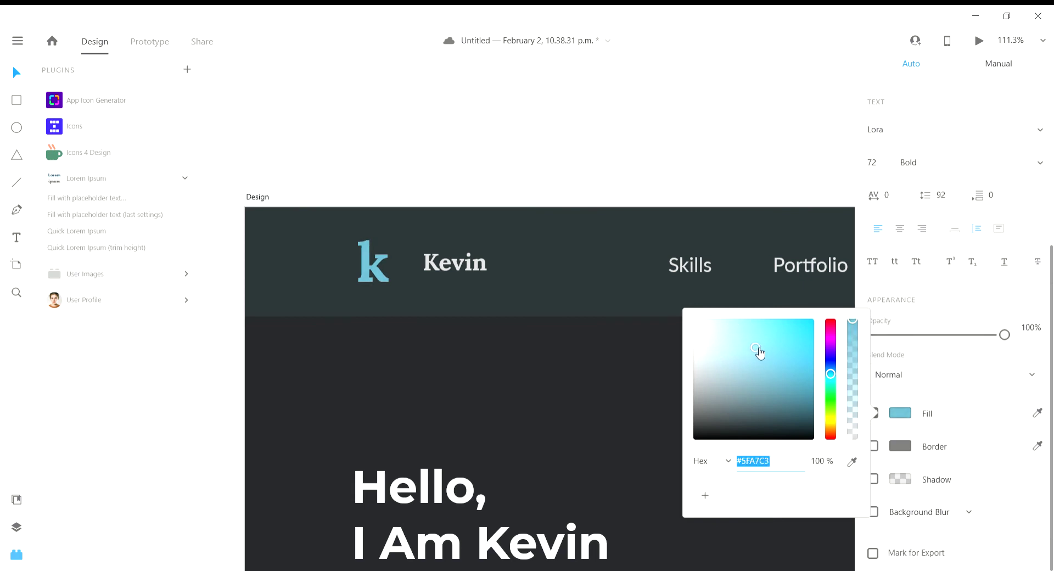
{"action": "left_click", "coordinate": [623, 162]}
Step: Move the site name closer to the "k" logo and slightly lower
{"action": "scroll", "coordinate": [522, 223], "scroll_direction": "down", "scroll_amount": 3}
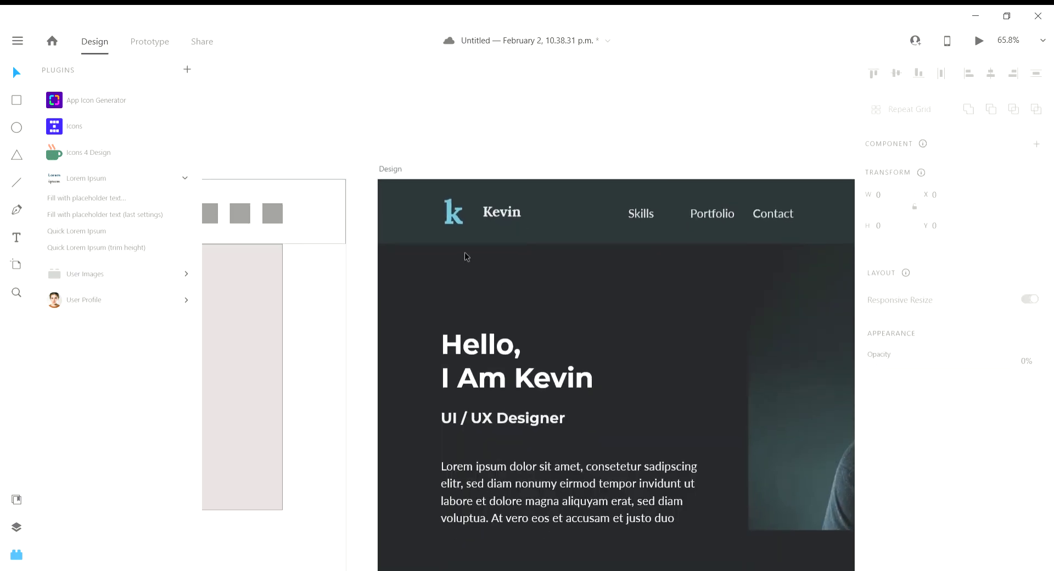
{"action": "left_click_drag", "start_coordinate": [499, 212], "coordinate": [487, 215]}
{"action": "left_click", "coordinate": [634, 317]}
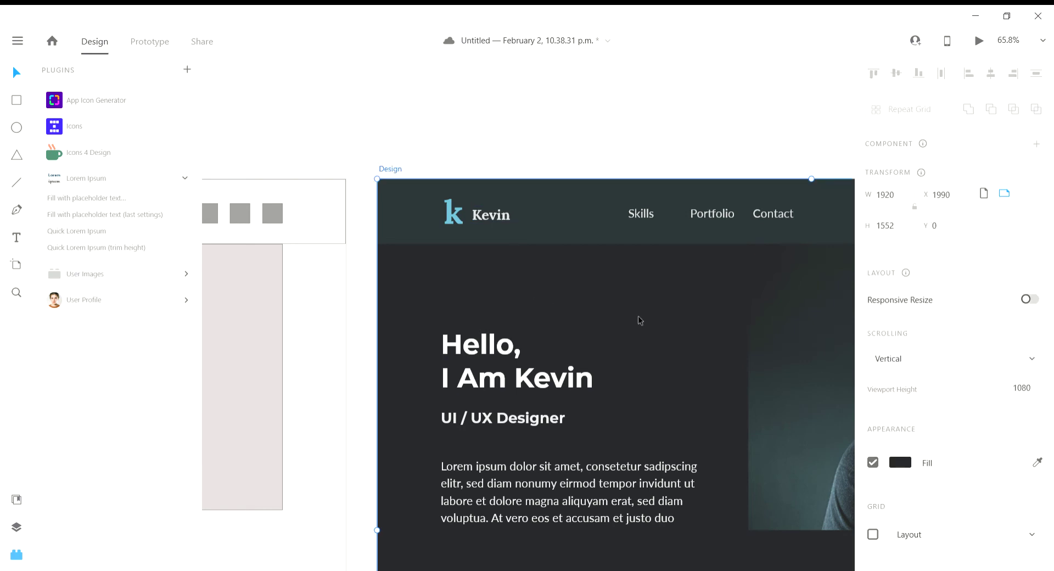
Step: Search the Icons 4 Design plugin for "behance" and insert the plain behance icon from the Awesome set
{"action": "scroll", "coordinate": [639, 317], "scroll_direction": "down", "scroll_amount": 4}
{"action": "left_click_drag", "start_coordinate": [786, 322], "coordinate": [591, 289]}
{"action": "left_click_drag", "start_coordinate": [713, 273], "coordinate": [539, 293]}
{"action": "scroll", "coordinate": [551, 256], "scroll_direction": "up", "scroll_amount": 1}
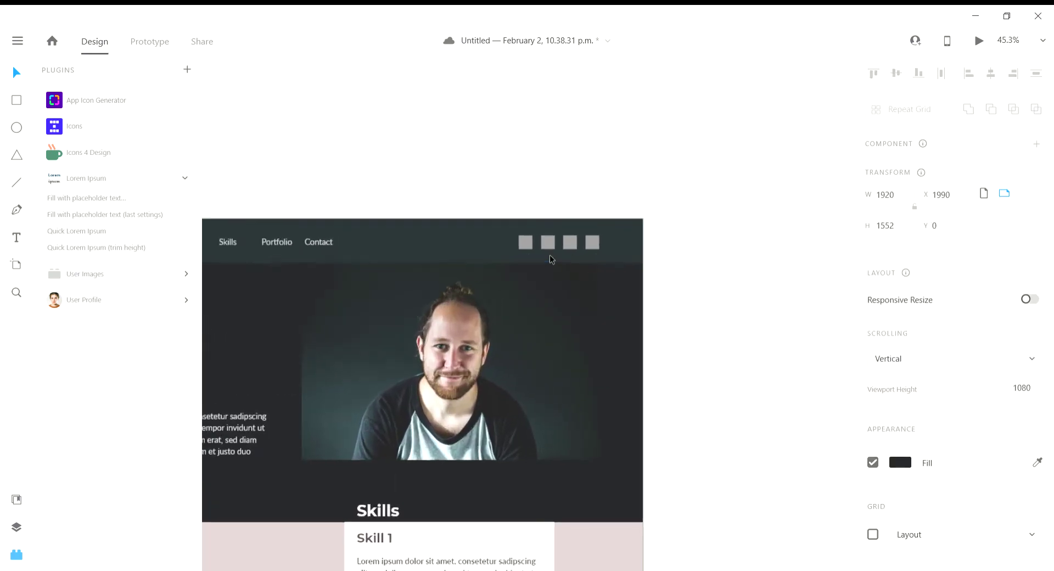
{"action": "scroll", "coordinate": [551, 258], "scroll_direction": "up", "scroll_amount": 5}
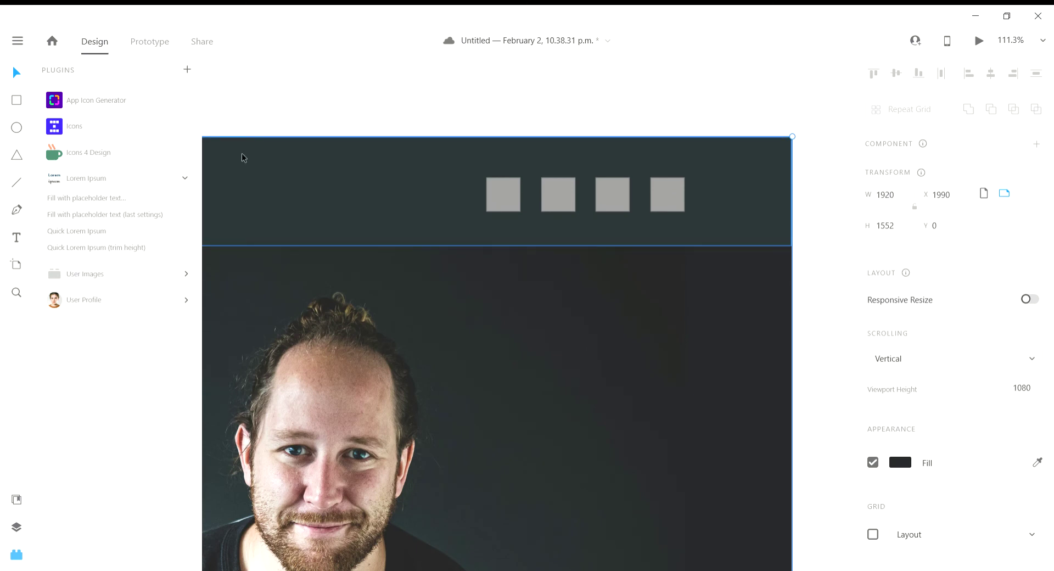
{"action": "left_click", "coordinate": [94, 154]}
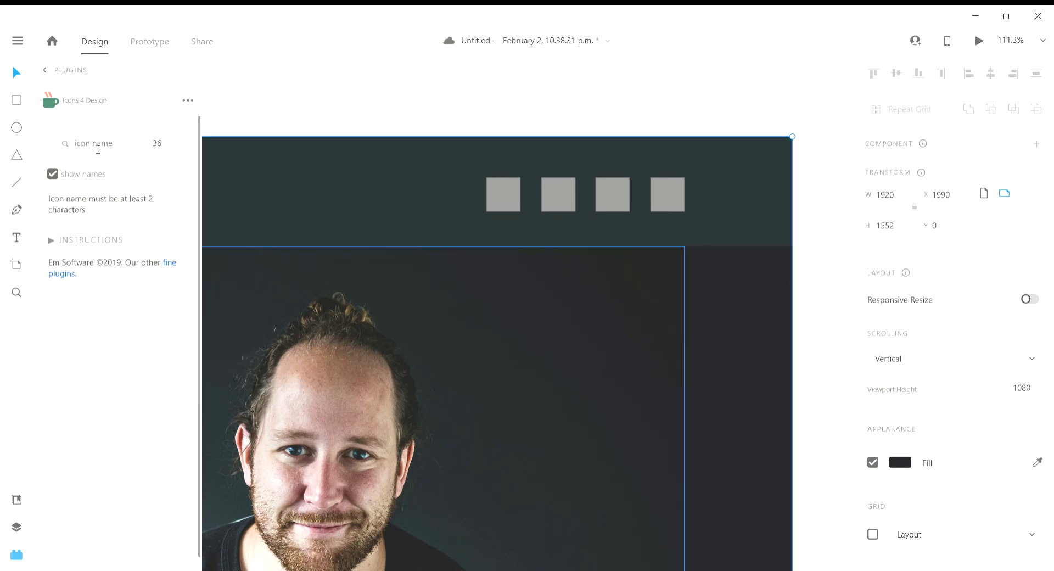
{"action": "left_click", "coordinate": [126, 152]}
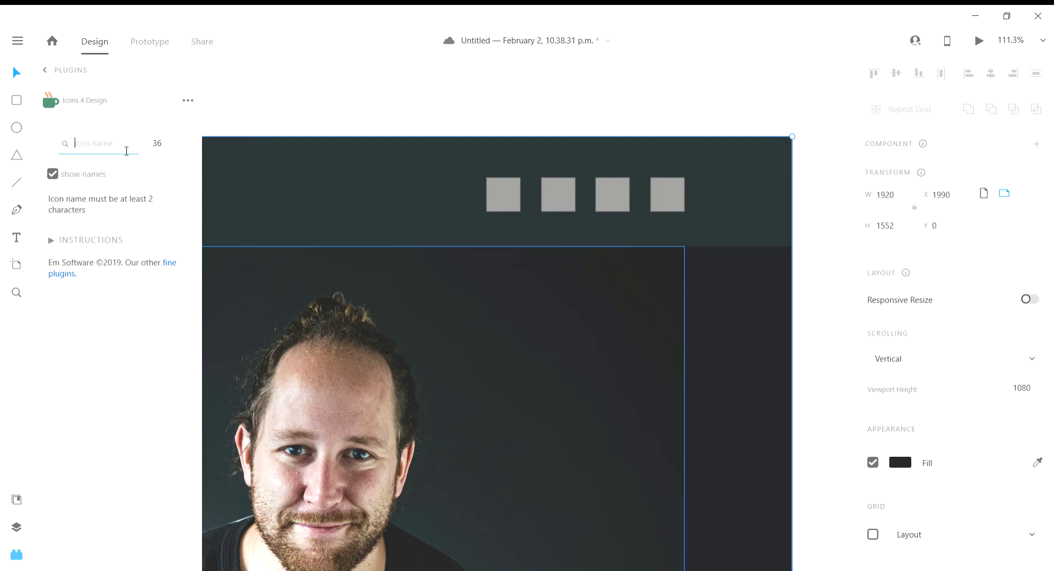
{"action": "type", "text": "behance"}
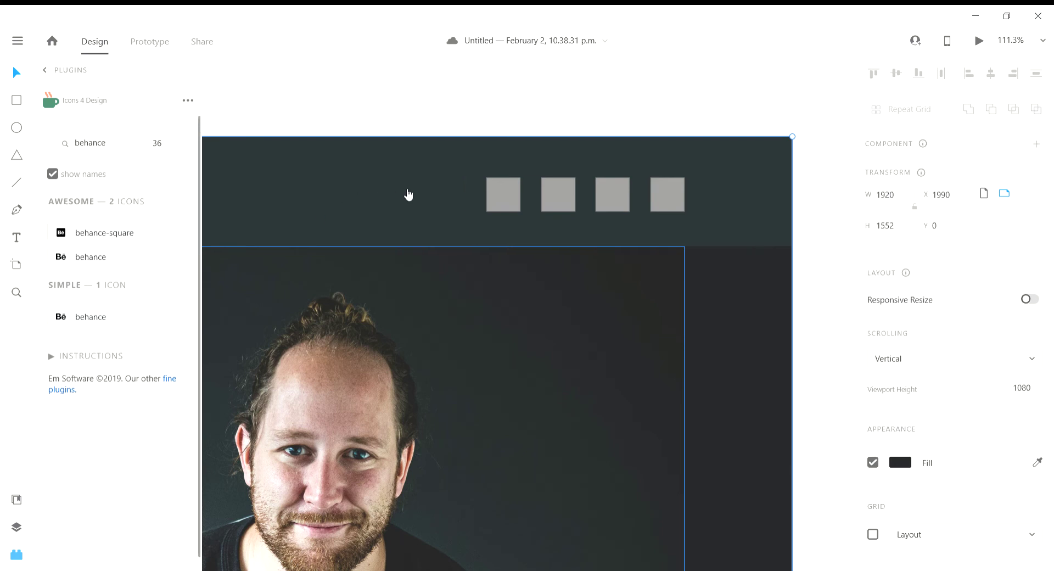
{"action": "scroll", "coordinate": [242, 228], "scroll_direction": "down", "scroll_amount": 4}
{"action": "left_click_drag", "start_coordinate": [273, 193], "coordinate": [530, 167]}
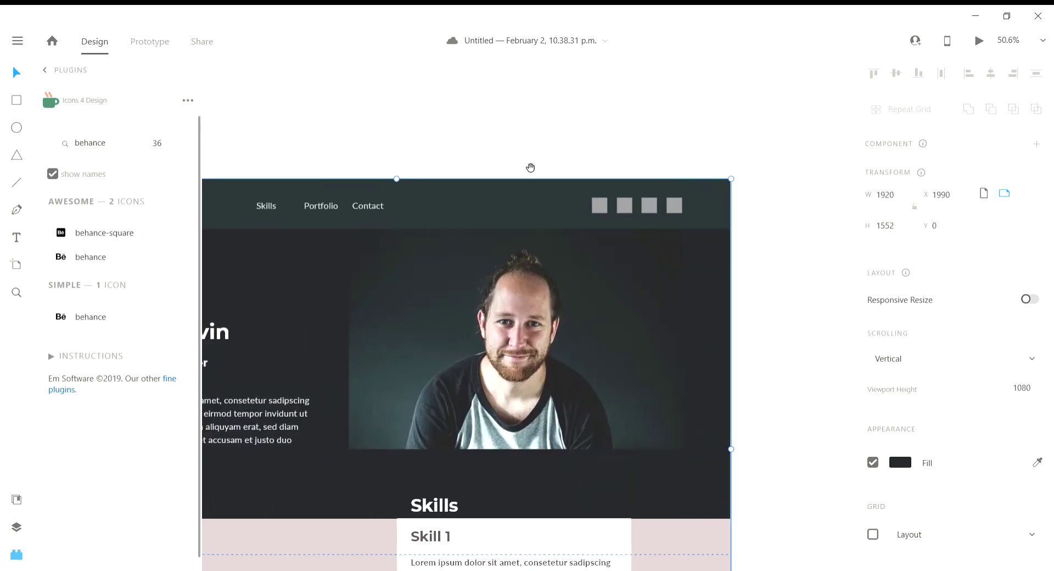
{"action": "left_click_drag", "start_coordinate": [369, 133], "coordinate": [558, 154]}
{"action": "scroll", "coordinate": [380, 158], "scroll_direction": "down", "scroll_amount": 2}
{"action": "left_click_drag", "start_coordinate": [348, 146], "coordinate": [489, 155]}
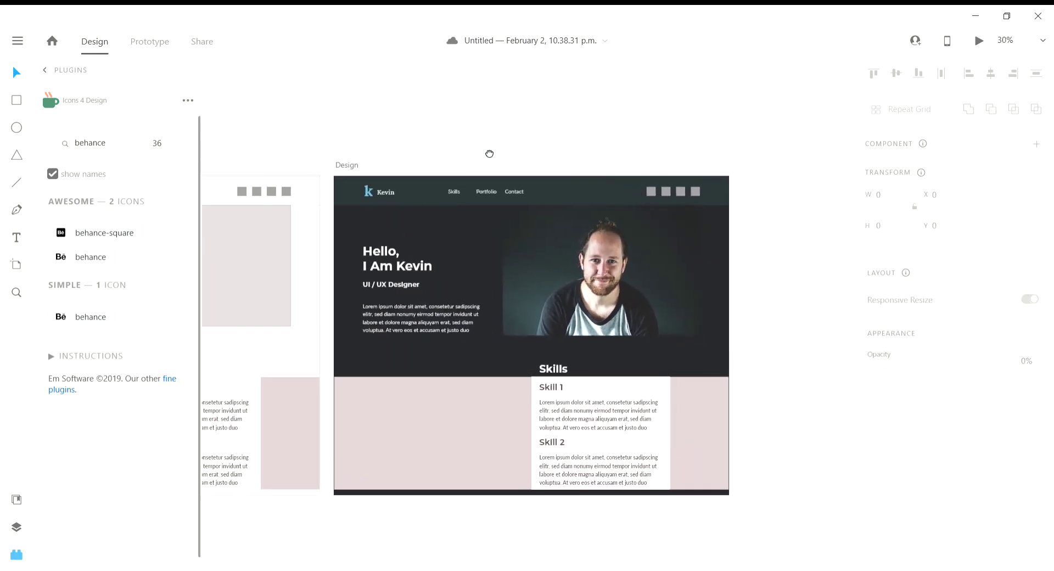
{"action": "left_click", "coordinate": [71, 256]}
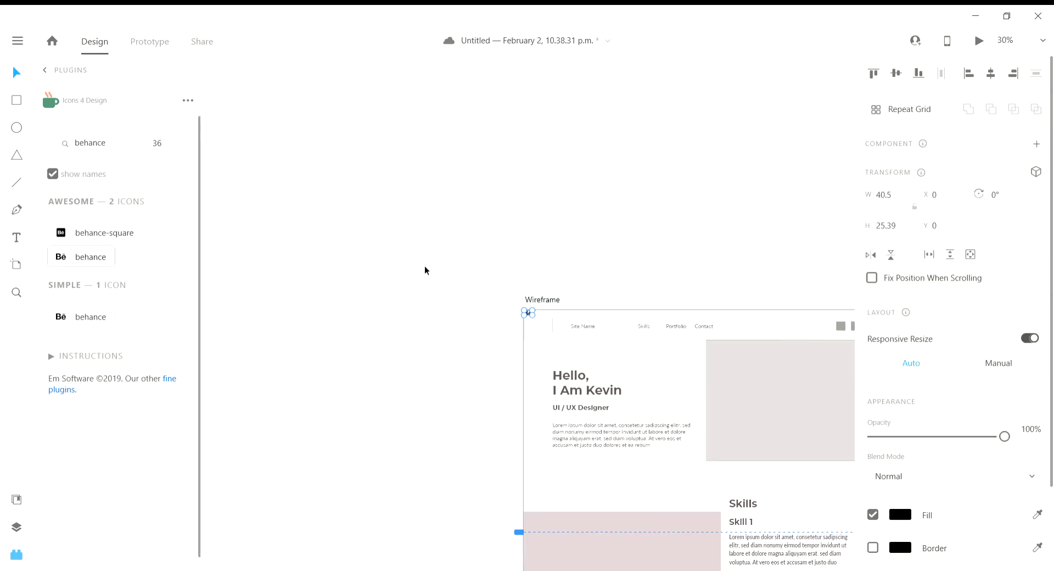
Step: Cut the Behance icon from the Wireframe artboard and paste it onto the first grey square in the Design artboard's navigation bar
{"action": "key", "text": "ctrl+x"}
{"action": "left_click_drag", "start_coordinate": [516, 369], "coordinate": [102, 275]}
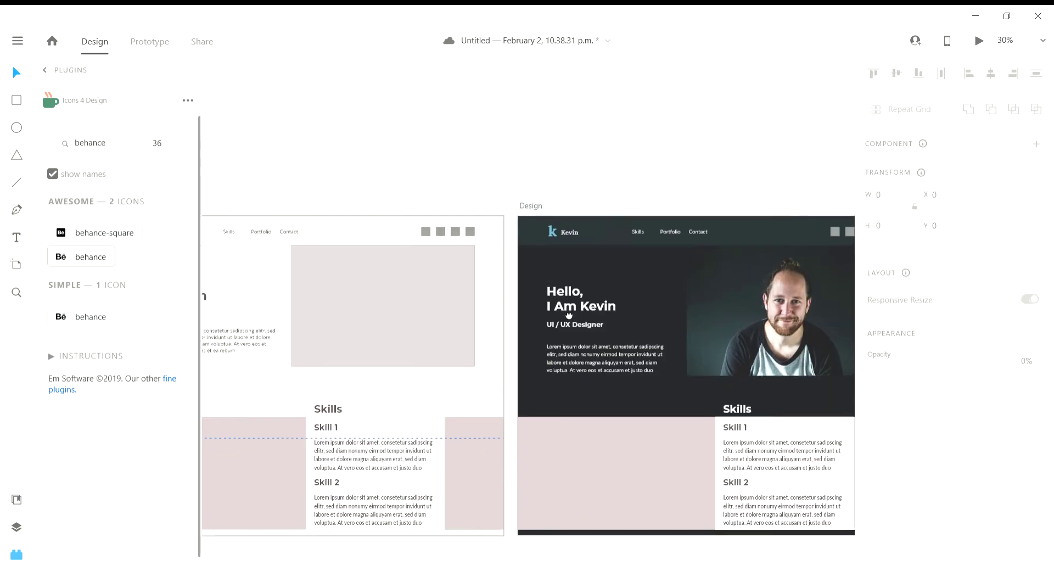
{"action": "left_click_drag", "start_coordinate": [621, 298], "coordinate": [355, 337]}
{"action": "left_click_drag", "start_coordinate": [715, 294], "coordinate": [577, 300]}
{"action": "scroll", "coordinate": [456, 269], "scroll_direction": "up", "scroll_amount": 7}
{"action": "scroll", "coordinate": [393, 270], "scroll_direction": "down", "scroll_amount": 1}
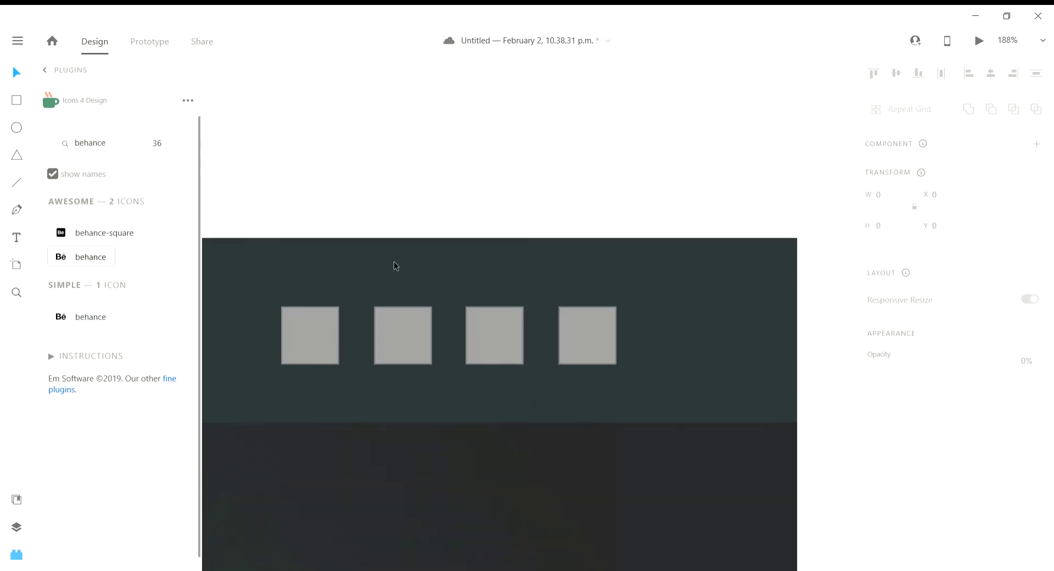
{"action": "left_click", "coordinate": [314, 332]}
{"action": "key", "text": "ctrl+v"}
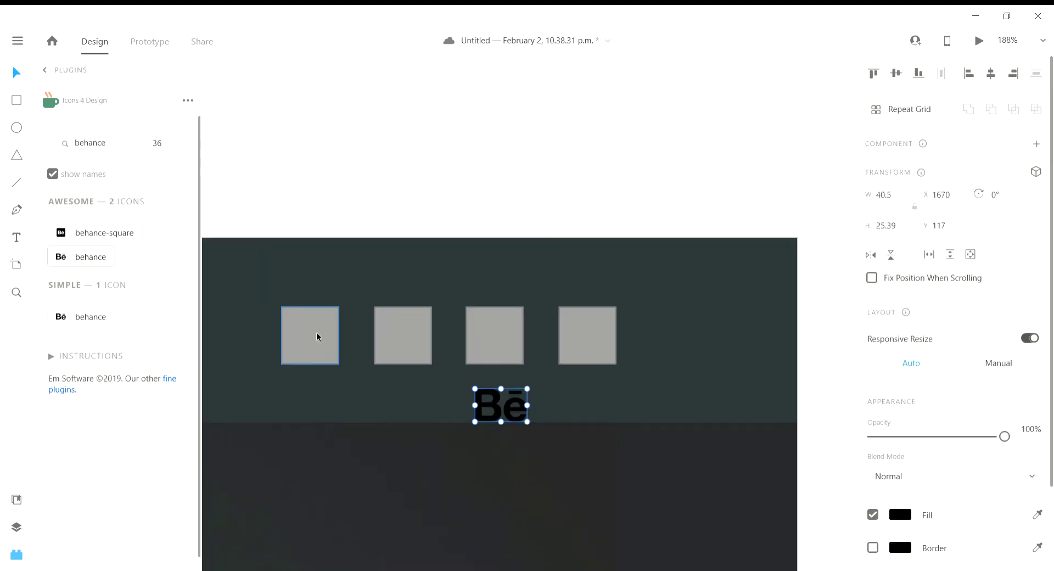
{"action": "left_click_drag", "start_coordinate": [480, 416], "coordinate": [305, 349]}
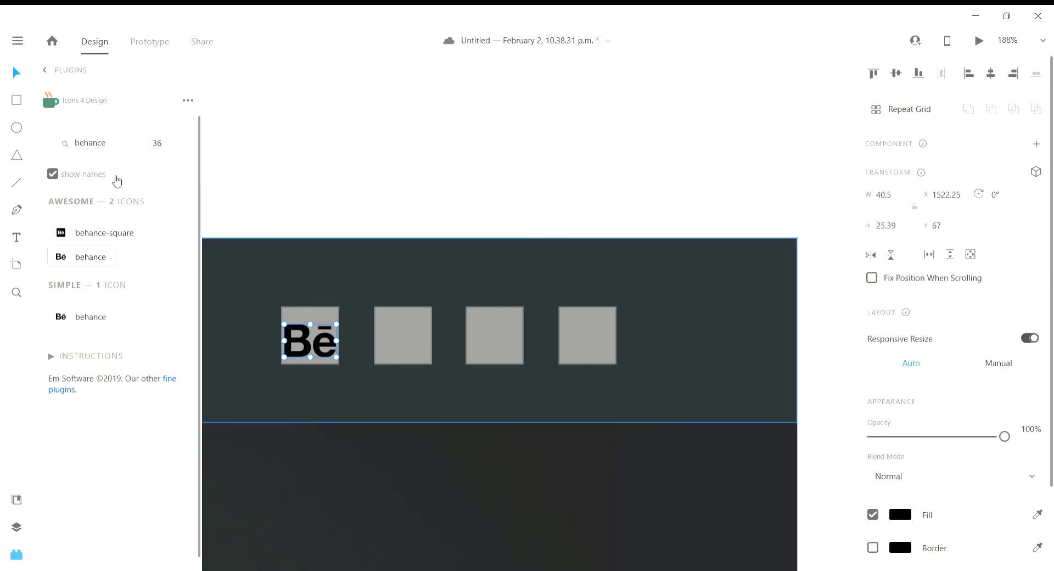
Step: Search the icons for "twitter", insert the plain Awesome twitter icon and place it on the second grey square
{"action": "left_click", "coordinate": [126, 144]}
{"action": "type", "text": "t"}
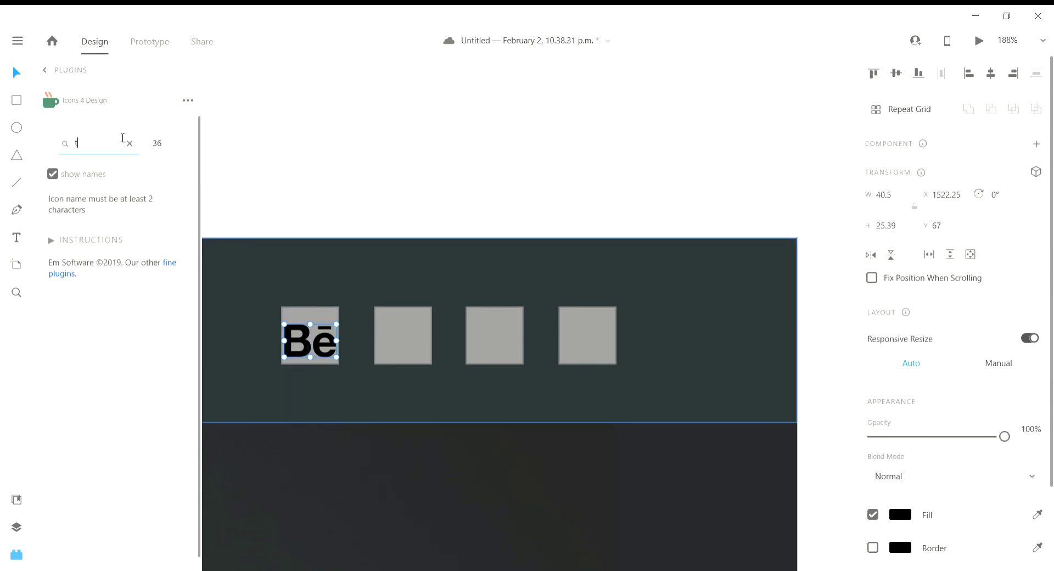
{"action": "type", "text": "witter"}
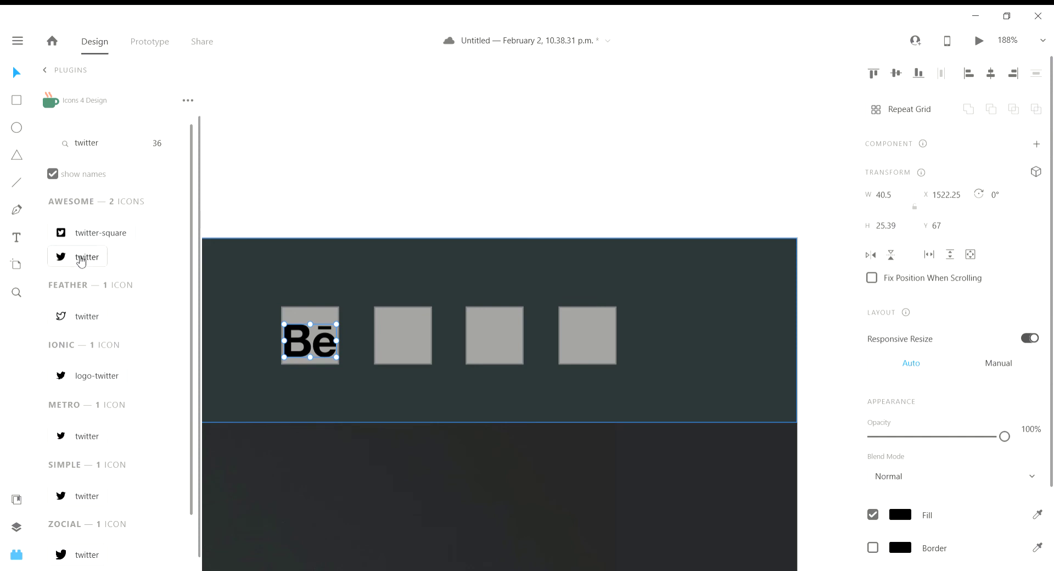
{"action": "left_click", "coordinate": [81, 259]}
{"action": "left_click_drag", "start_coordinate": [355, 351], "coordinate": [419, 349]}
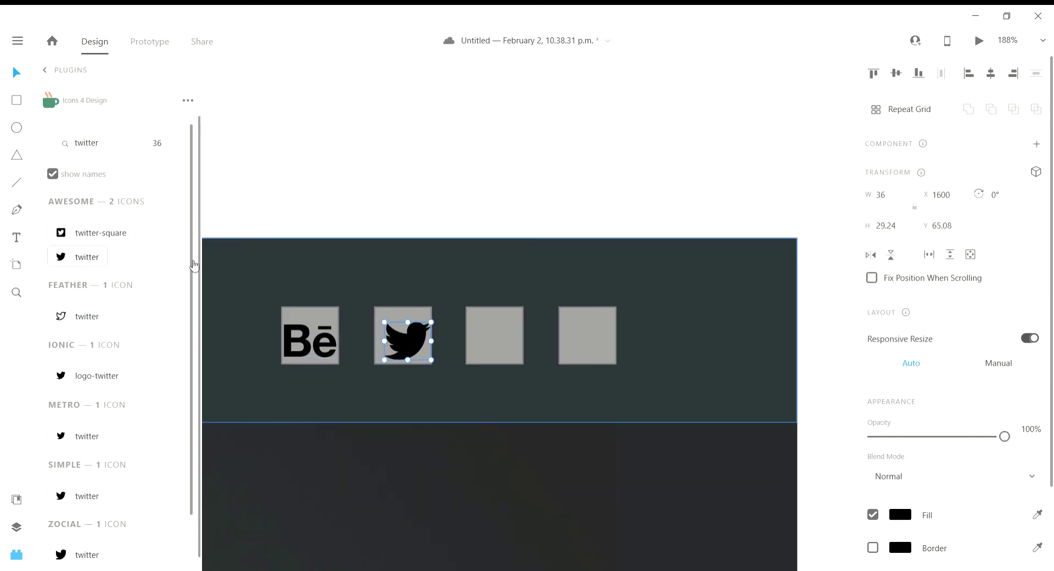
Step: Find "youtube" among the icons, insert the plain Awesome youtube icon and place it on the third grey square
{"action": "left_click", "coordinate": [117, 147]}
{"action": "key", "text": "BackSpace"}
{"action": "type", "text": "you"}
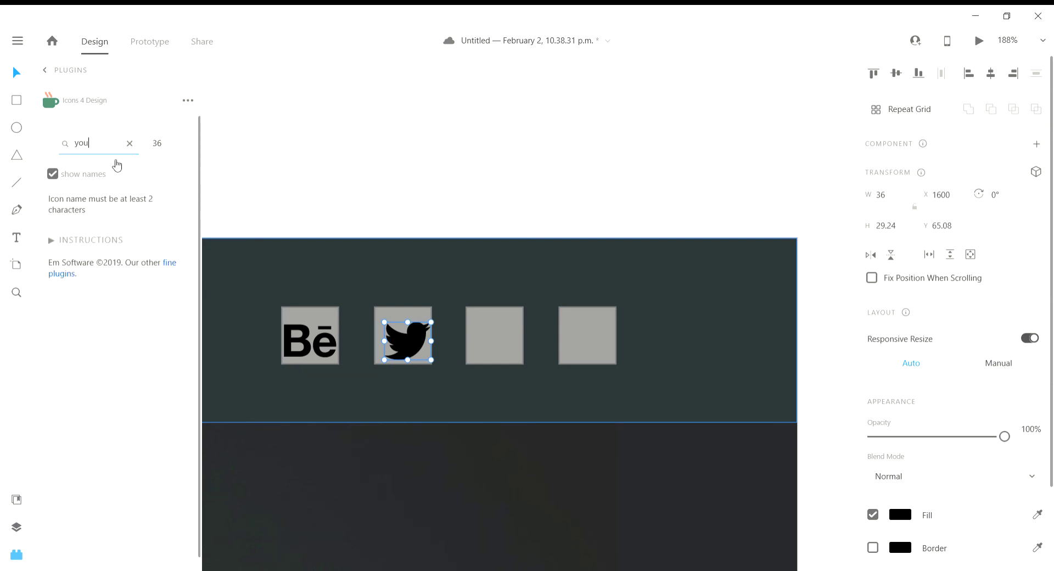
{"action": "type", "text": "tube"}
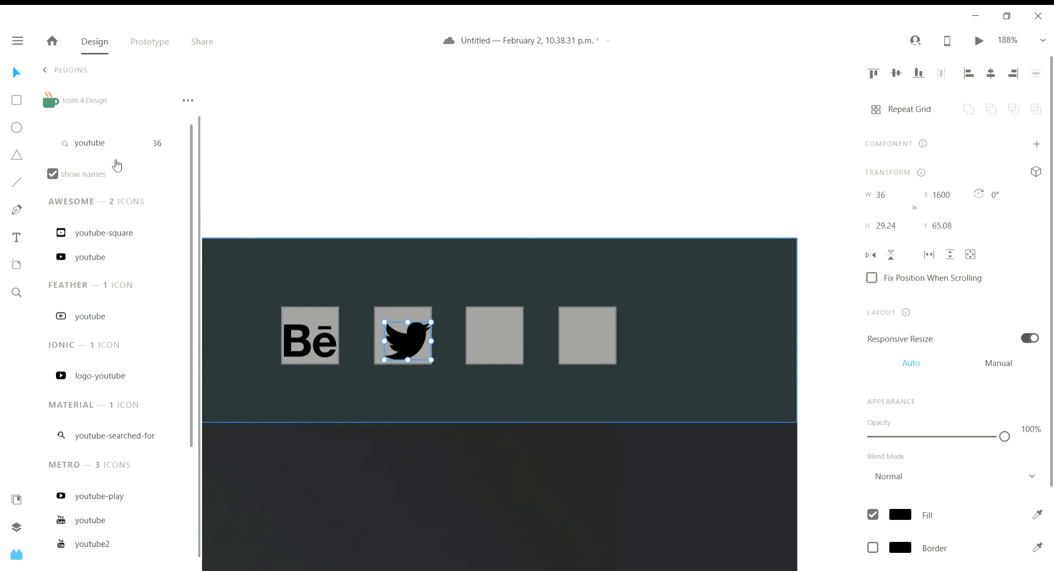
{"action": "left_click", "coordinate": [85, 261]}
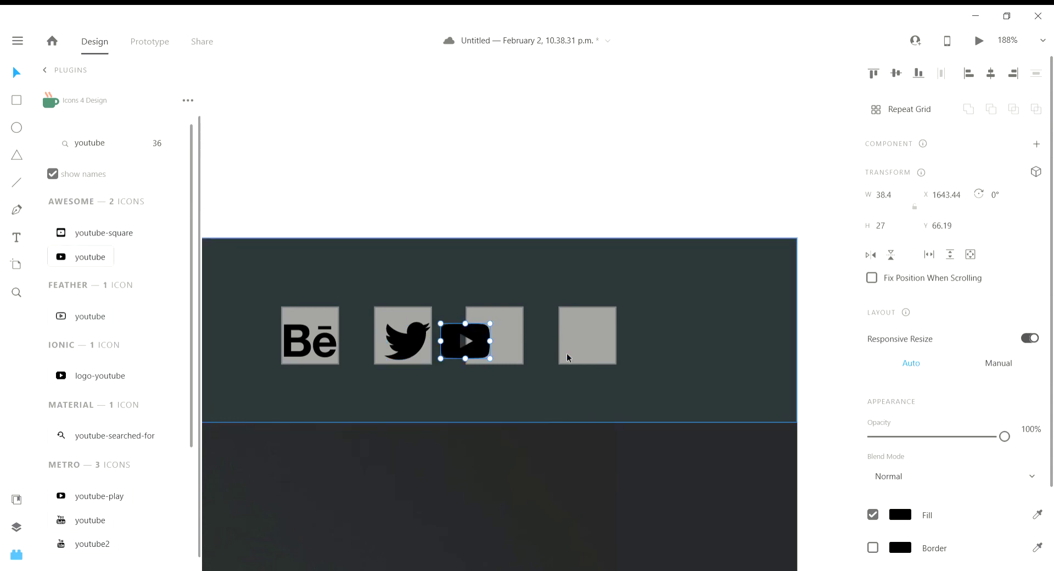
{"action": "left_click_drag", "start_coordinate": [482, 352], "coordinate": [508, 349]}
Step: Find "facebook" among the icons, insert the round Awesome facebook icon and place it on the fourth grey square
{"action": "double_click", "coordinate": [130, 143]}
{"action": "key", "text": "BackSpace"}
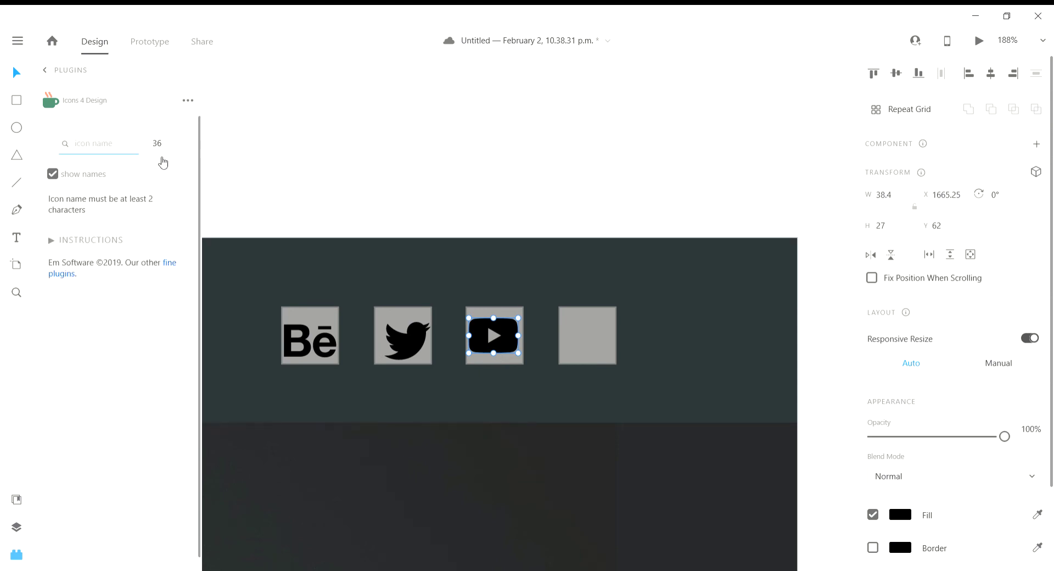
{"action": "type", "text": "facebook"}
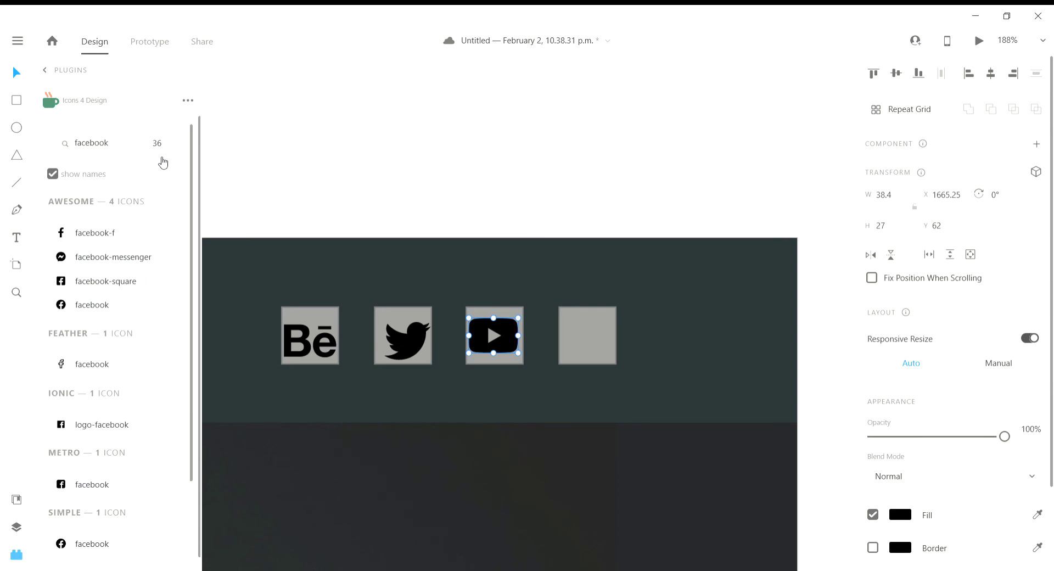
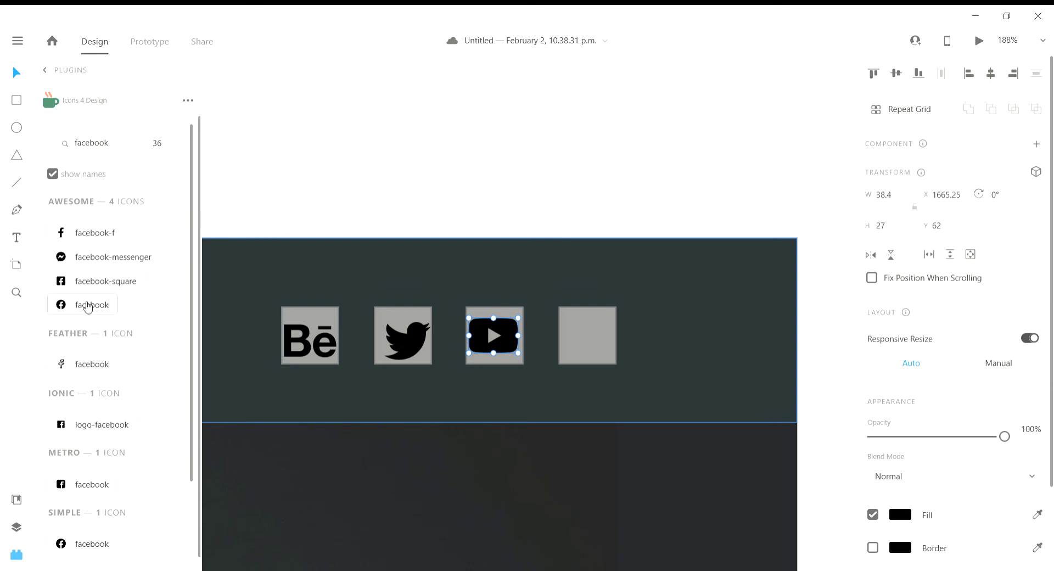
{"action": "left_click", "coordinate": [88, 308]}
{"action": "left_click_drag", "start_coordinate": [569, 335], "coordinate": [604, 337]}
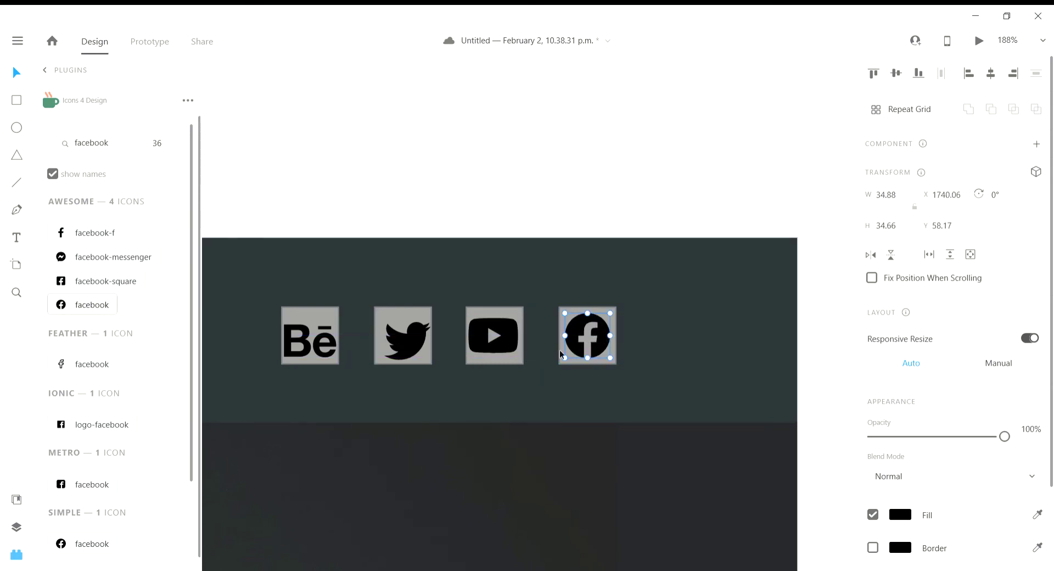
Step: Align the Behance, Twitter, YouTube and Facebook icons on their vertical middles and distribute them horizontally
{"action": "left_click", "coordinate": [305, 348]}
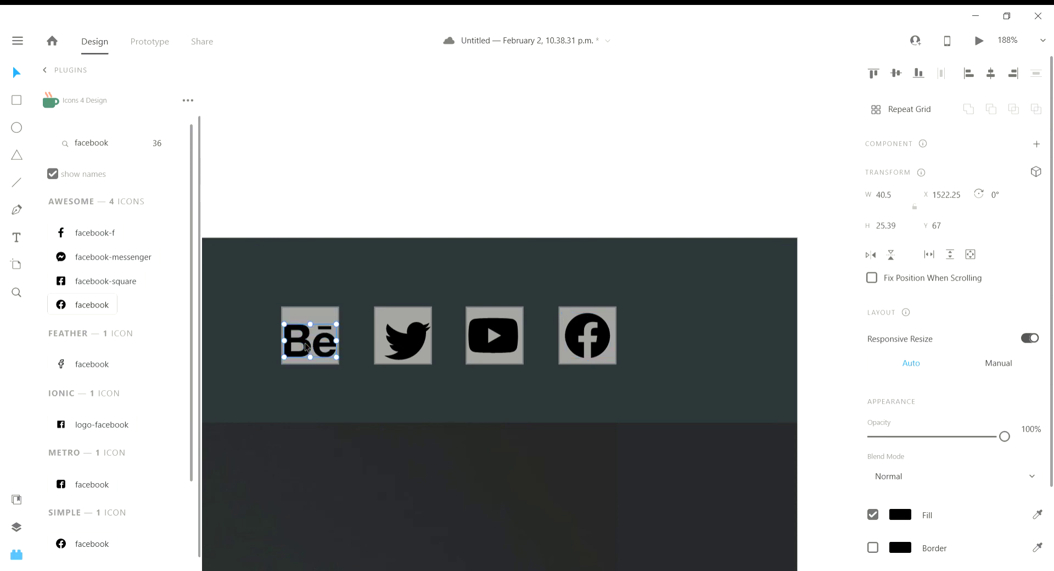
{"action": "left_click", "coordinate": [442, 376]}
{"action": "left_click", "coordinate": [407, 341]}
{"action": "left_click", "coordinate": [324, 349], "text": "shift"}
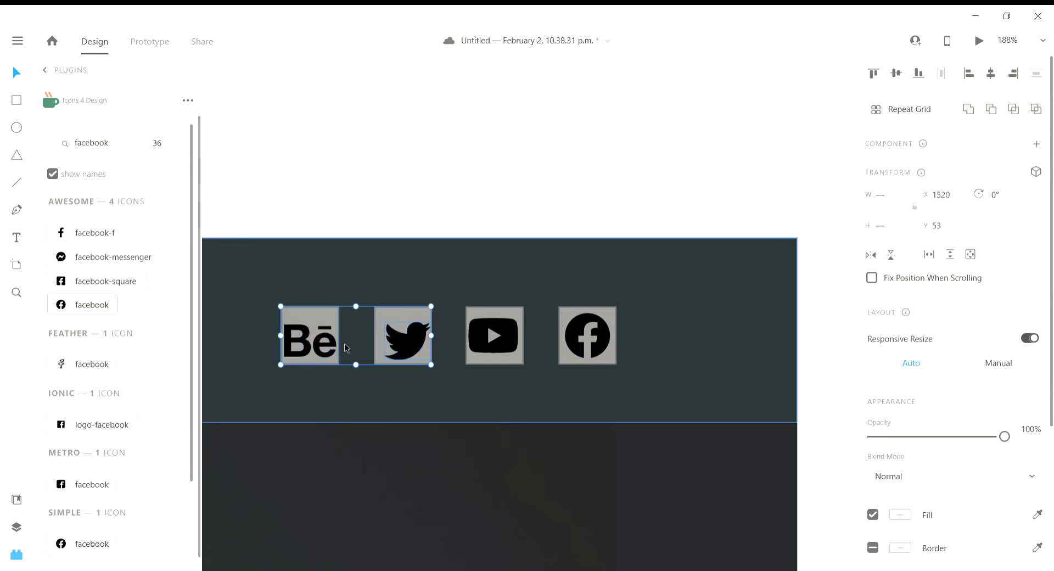
{"action": "left_click", "coordinate": [332, 347]}
{"action": "left_click", "coordinate": [413, 347], "text": "shift"}
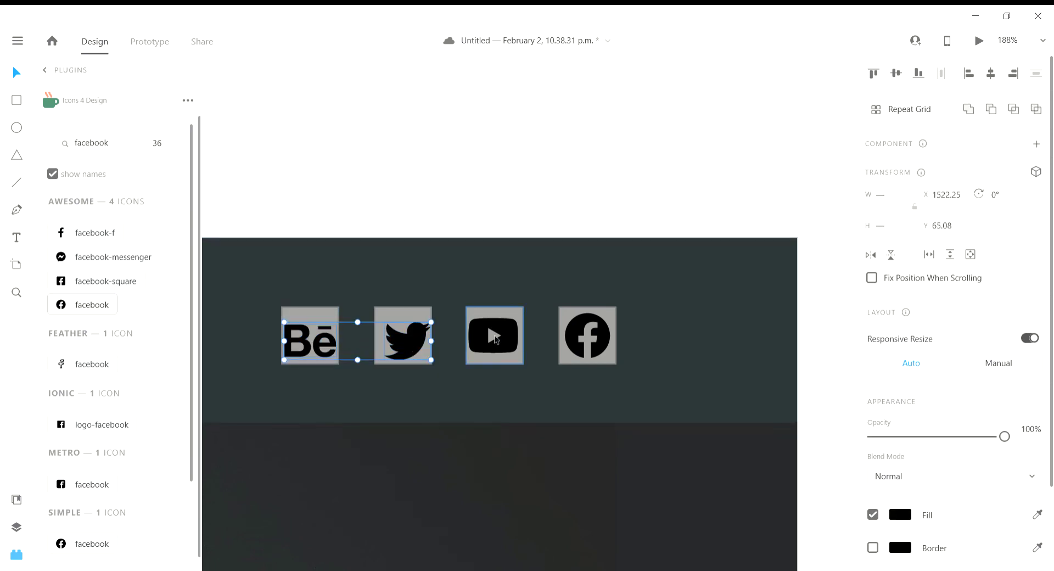
{"action": "left_click", "coordinate": [481, 337], "text": "shift"}
{"action": "left_click", "coordinate": [590, 338], "text": "shift"}
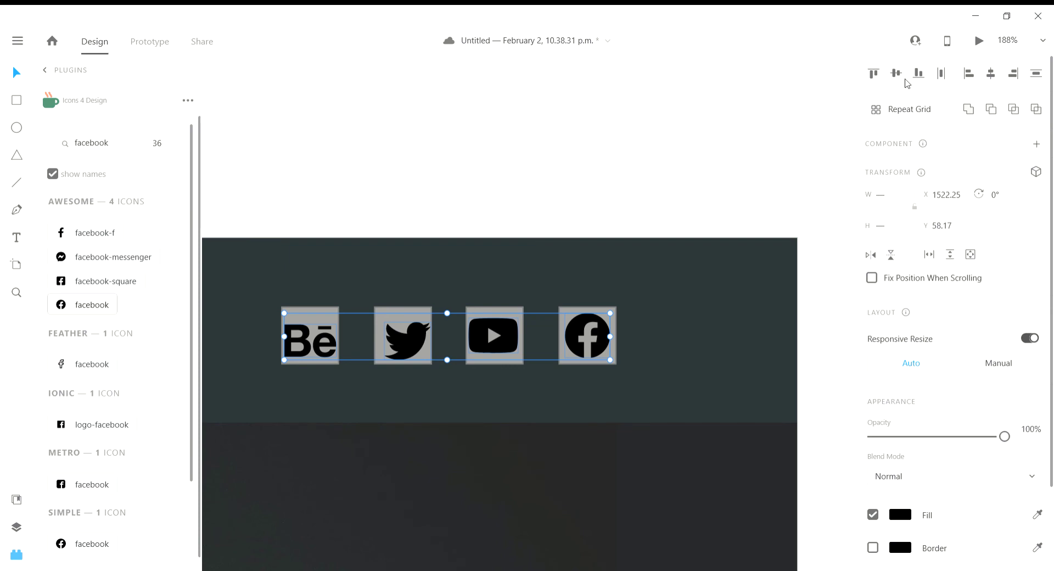
{"action": "left_click", "coordinate": [901, 76]}
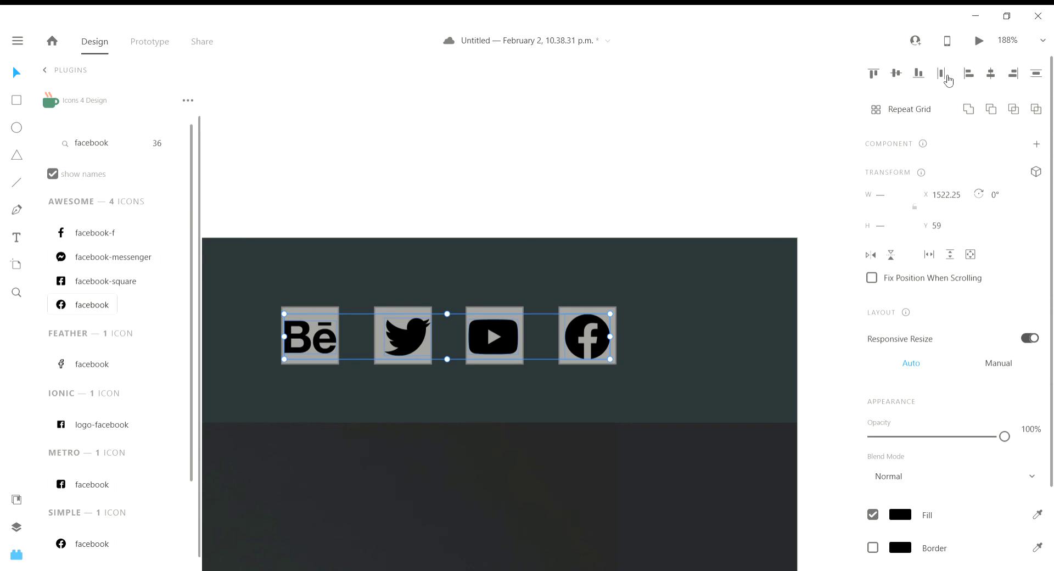
{"action": "left_click", "coordinate": [947, 77]}
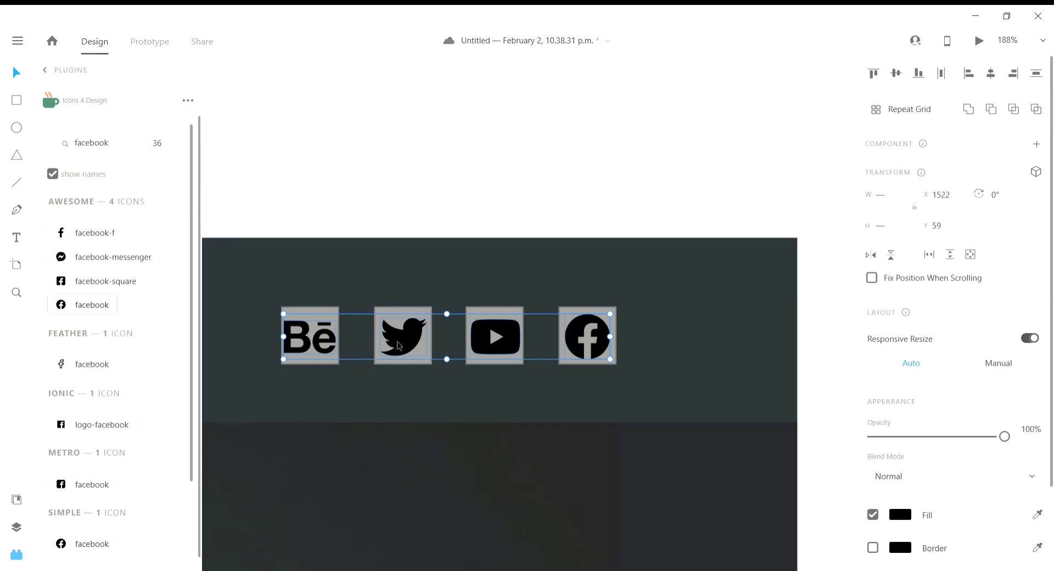
Step: Take out the four social icons, delete the four grey placeholder squares behind them and restore the icons in place
{"action": "key", "text": "Delete"}
{"action": "left_click", "coordinate": [324, 344]}
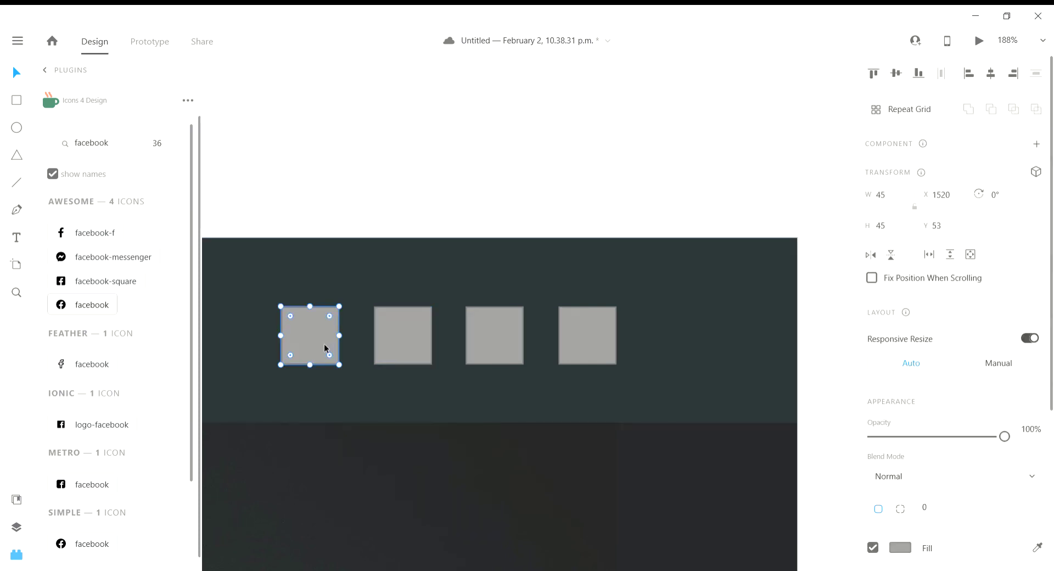
{"action": "left_click", "coordinate": [398, 344], "text": "shift"}
{"action": "left_click", "coordinate": [488, 352], "text": "shift"}
{"action": "left_click", "coordinate": [607, 347], "text": "shift"}
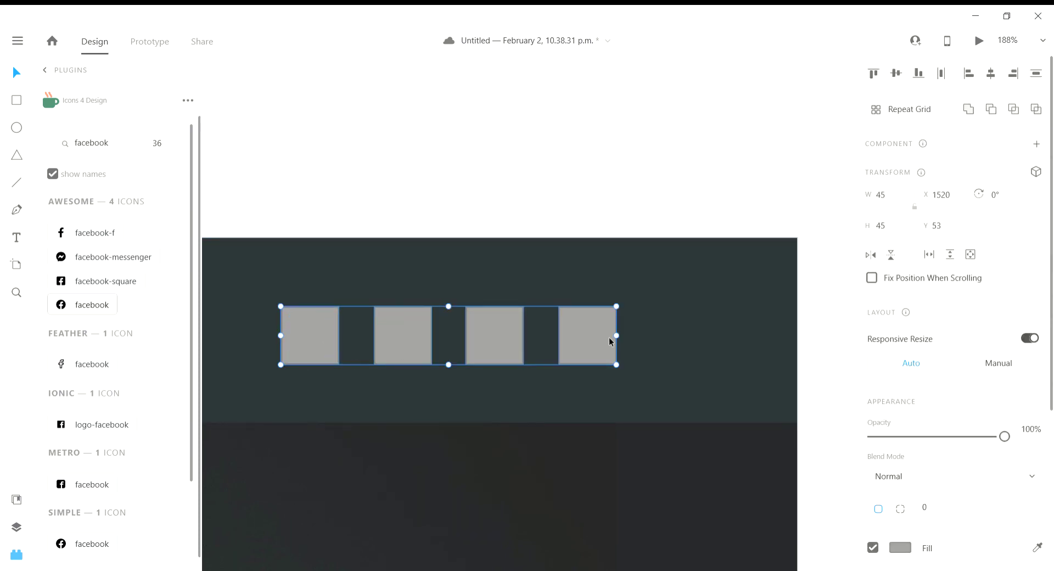
{"action": "key", "text": "Delete"}
{"action": "key", "text": "ctrl+z"}
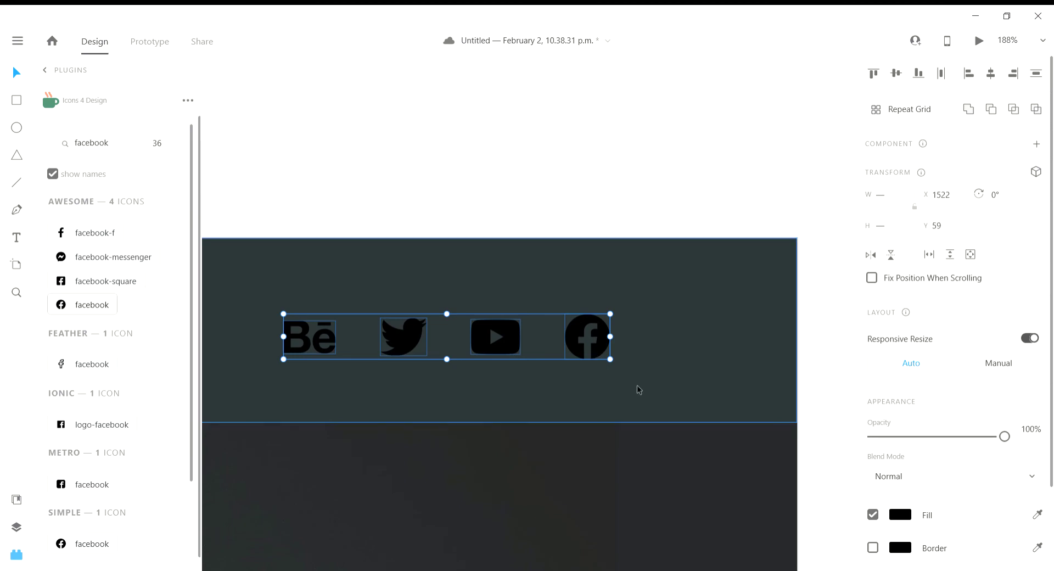
Step: Change the fill of the four social icons in the navigation bar to off-white
{"action": "scroll", "coordinate": [894, 401], "scroll_direction": "down", "scroll_amount": 3}
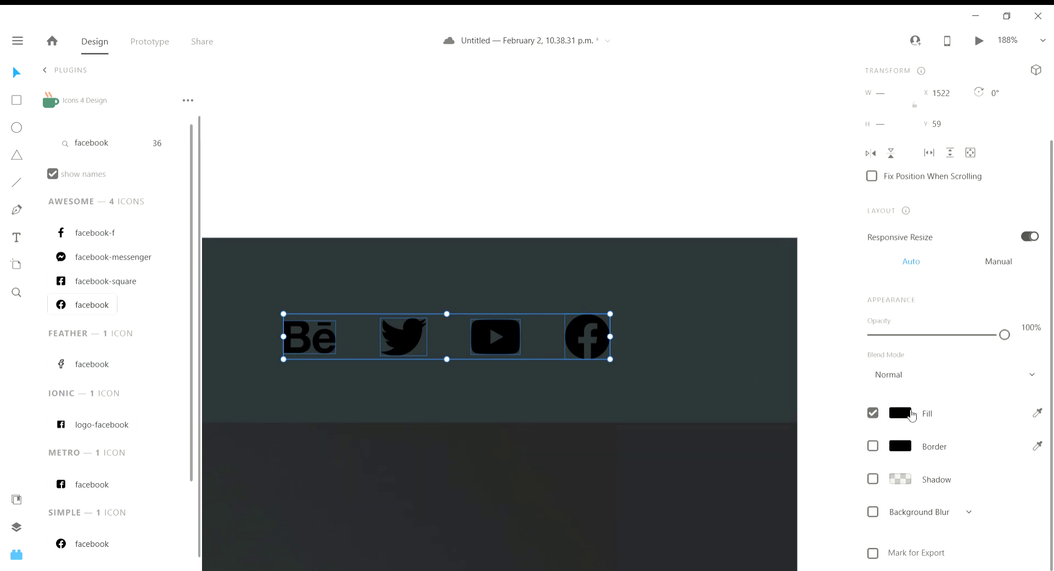
{"action": "left_click", "coordinate": [901, 414]}
{"action": "mouse_move", "coordinate": [760, 388]}
{"action": "left_mouse_down"}
{"action": "mouse_move", "coordinate": [676, 322]}
{"action": "mouse_move", "coordinate": [676, 373]}
{"action": "mouse_move", "coordinate": [677, 358]}
{"action": "left_mouse_up"}
{"action": "left_click", "coordinate": [664, 358]}
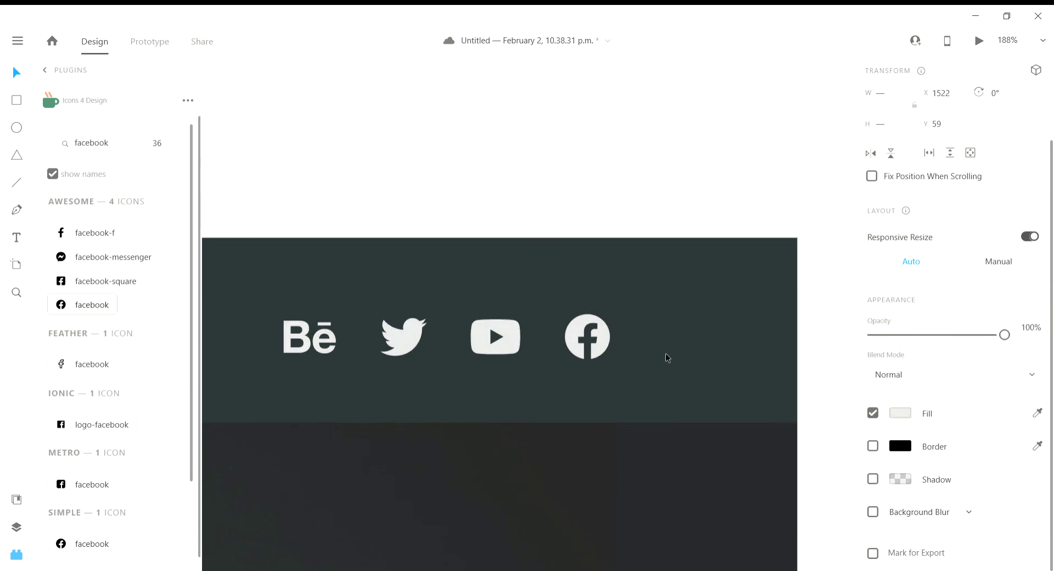
{"action": "scroll", "coordinate": [645, 384], "scroll_direction": "down", "scroll_amount": 5}
{"action": "scroll", "coordinate": [637, 365], "scroll_direction": "down", "scroll_amount": 3}
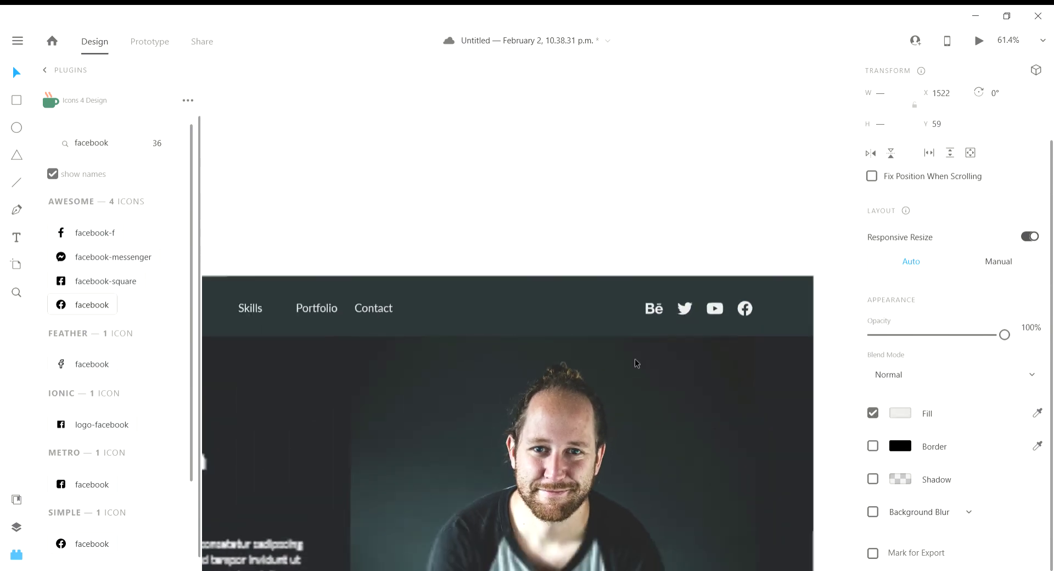
{"action": "scroll", "coordinate": [665, 364], "scroll_direction": "up", "scroll_amount": 2}
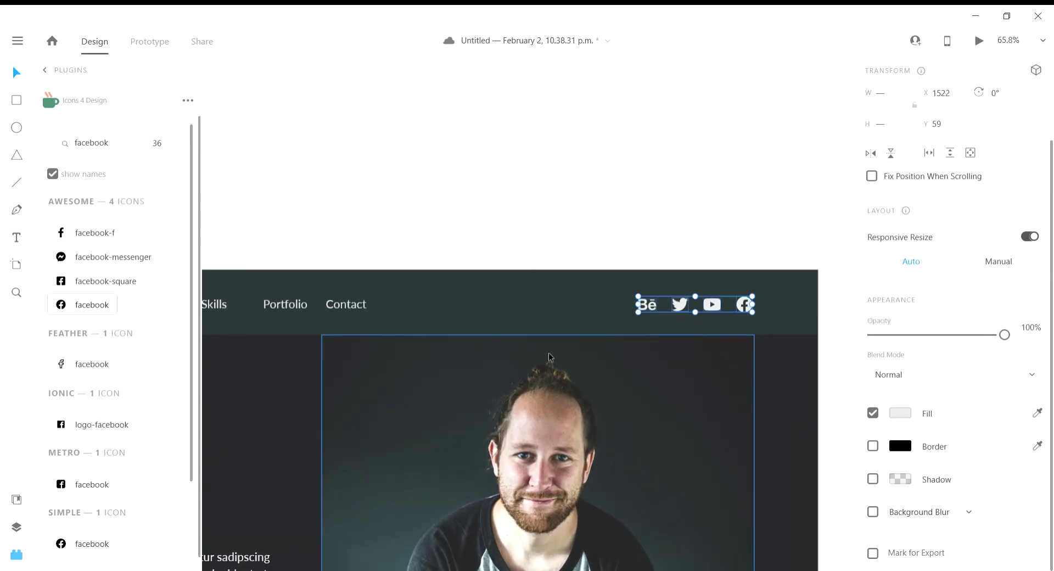
Step: Narrow the text boxes of the Skills and Contact navigation links, making the Contact box about 113 wide
{"action": "scroll", "coordinate": [549, 357], "scroll_direction": "down", "scroll_amount": 2}
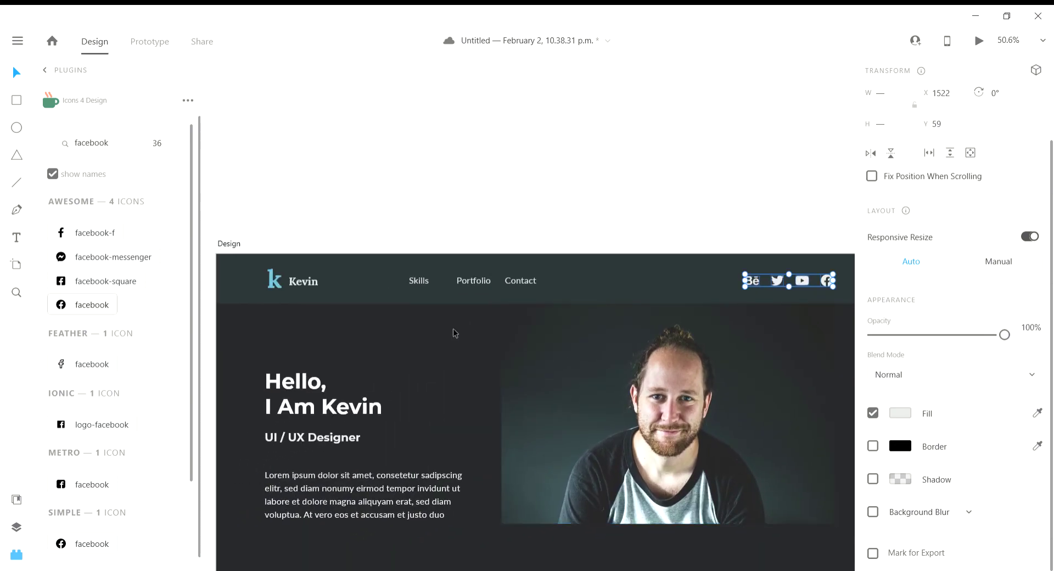
{"action": "left_click", "coordinate": [699, 280]}
{"action": "scroll", "coordinate": [586, 344], "scroll_direction": "right", "scroll_amount": 5}
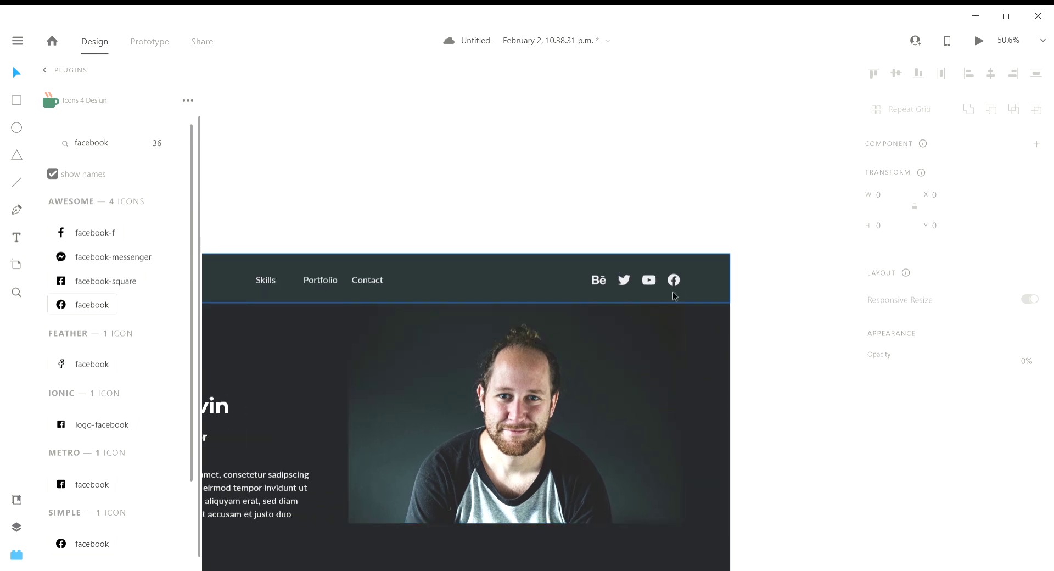
{"action": "scroll", "coordinate": [496, 240], "scroll_direction": "left", "scroll_amount": 7}
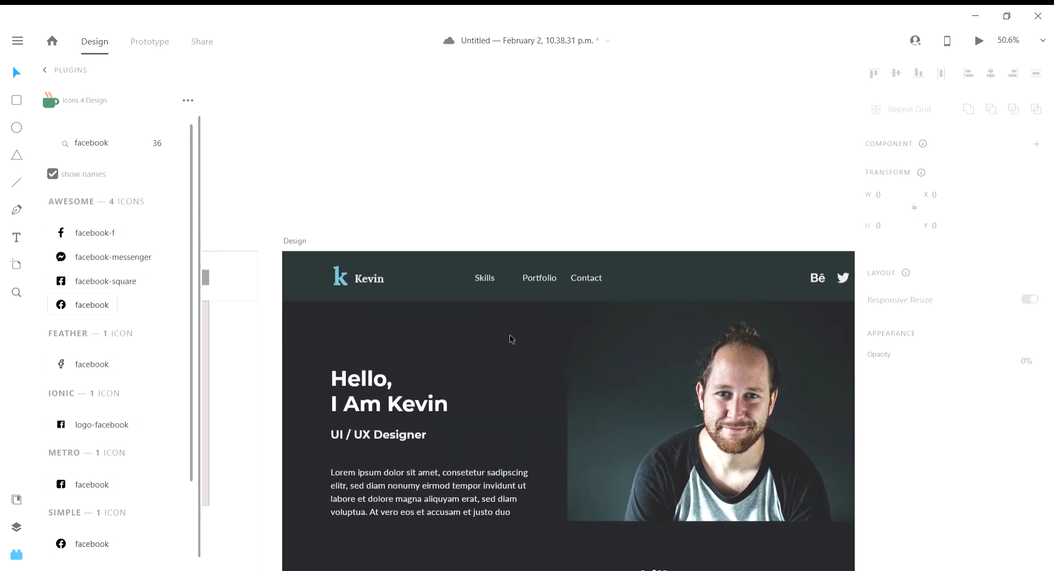
{"action": "scroll", "coordinate": [478, 286], "scroll_direction": "up", "scroll_amount": 5, "text": "ctrl"}
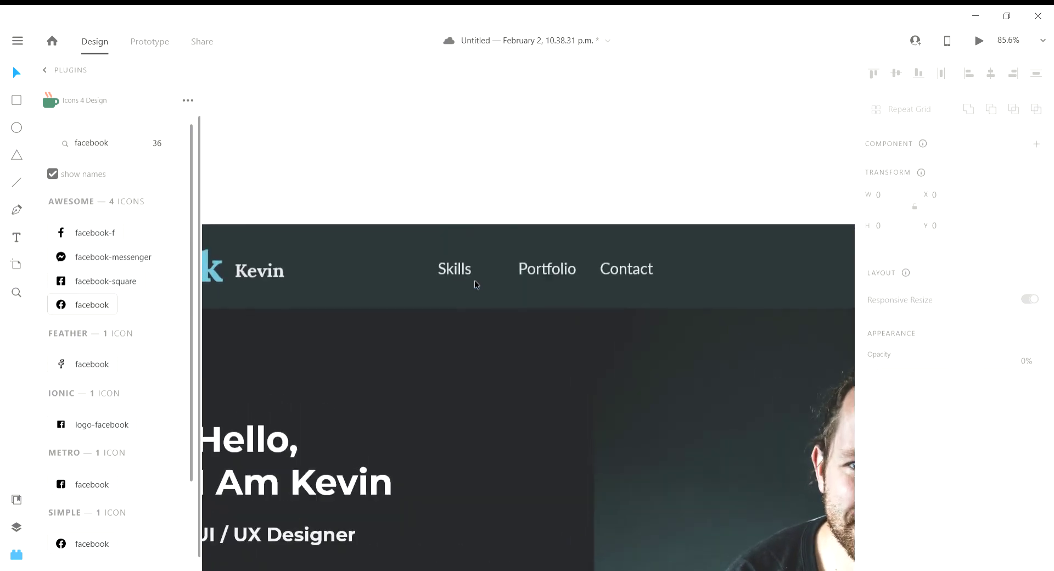
{"action": "left_click", "coordinate": [455, 274]}
{"action": "left_click_drag", "start_coordinate": [521, 270], "coordinate": [481, 271]}
{"action": "left_click", "coordinate": [593, 272]}
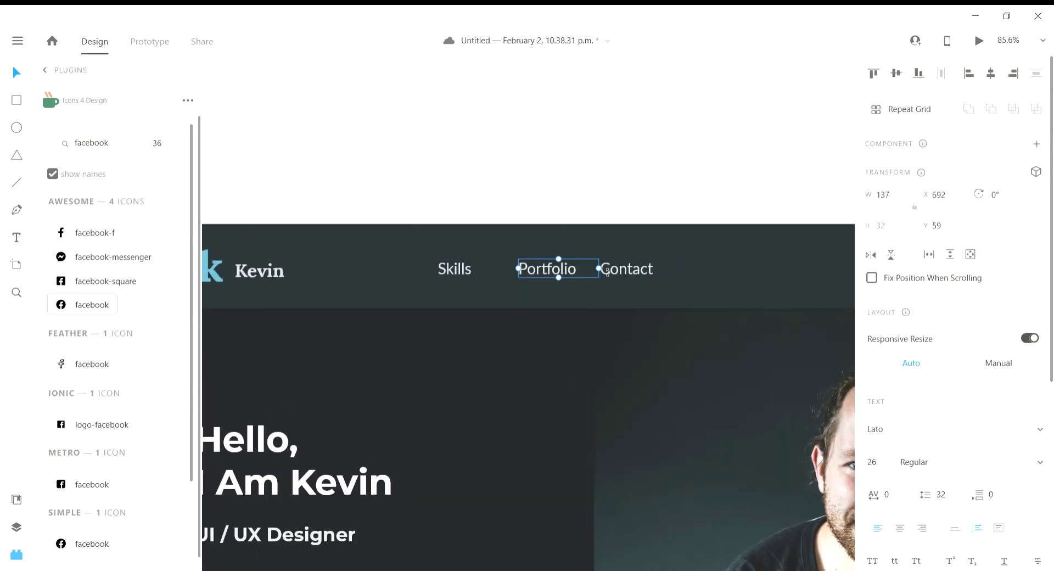
{"action": "left_click", "coordinate": [632, 271]}
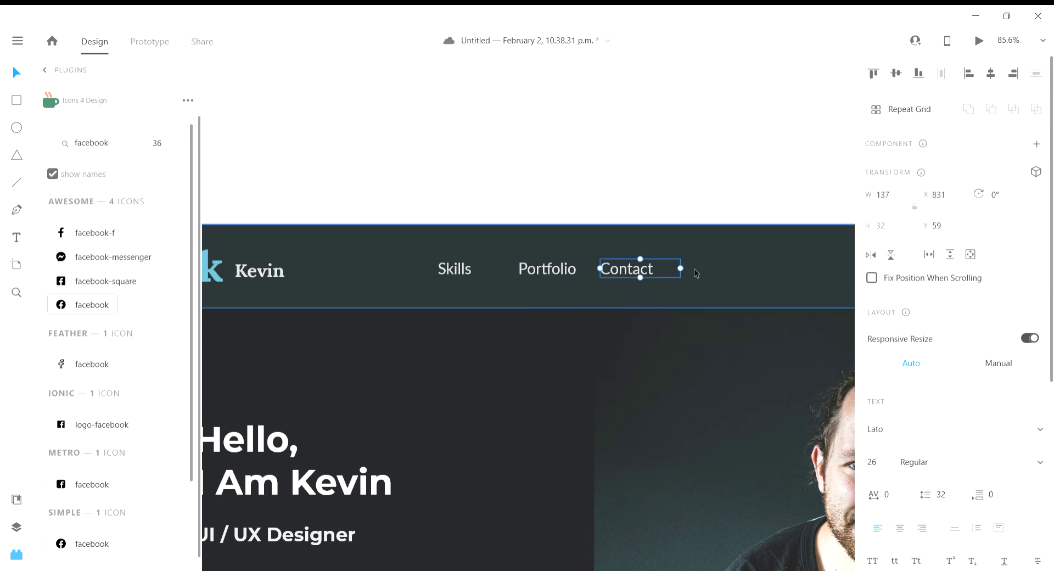
{"action": "left_click_drag", "start_coordinate": [690, 273], "coordinate": [671, 274]}
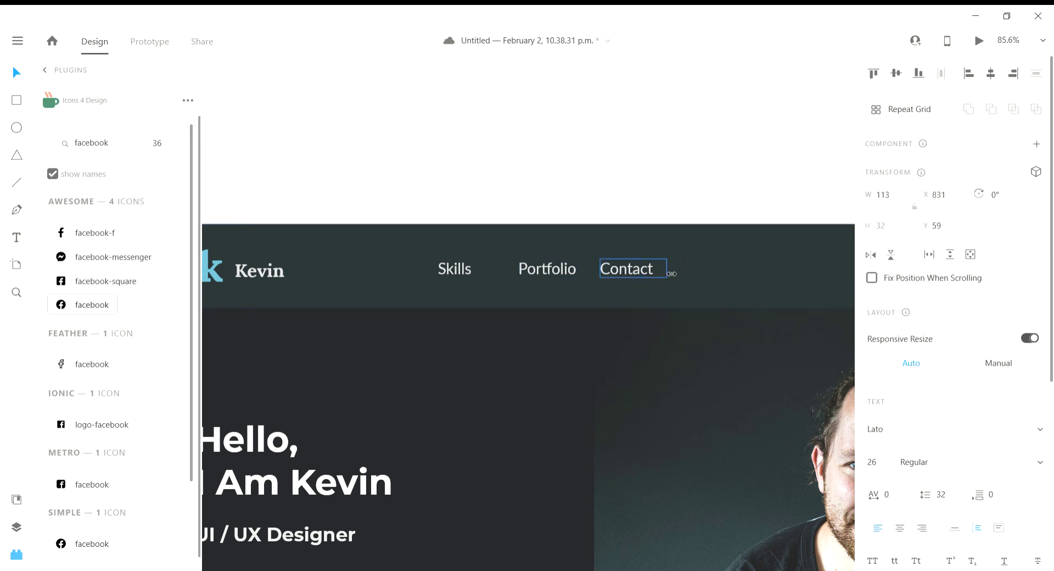
Step: Move the Portfolio and Contact links together closer to the Skills link
{"action": "left_click", "coordinate": [549, 268]}
{"action": "left_click", "coordinate": [635, 274], "text": "shift"}
{"action": "left_click_drag", "start_coordinate": [558, 270], "coordinate": [539, 271]}
Step: Move the Skills, Portfolio and Contact links together closer to the logo, to about X 439, Y 63
{"action": "left_click", "coordinate": [475, 272], "text": "shift"}
{"action": "scroll", "coordinate": [502, 258], "scroll_direction": "down", "scroll_amount": 3}
{"action": "left_click_drag", "start_coordinate": [469, 318], "coordinate": [530, 325]}
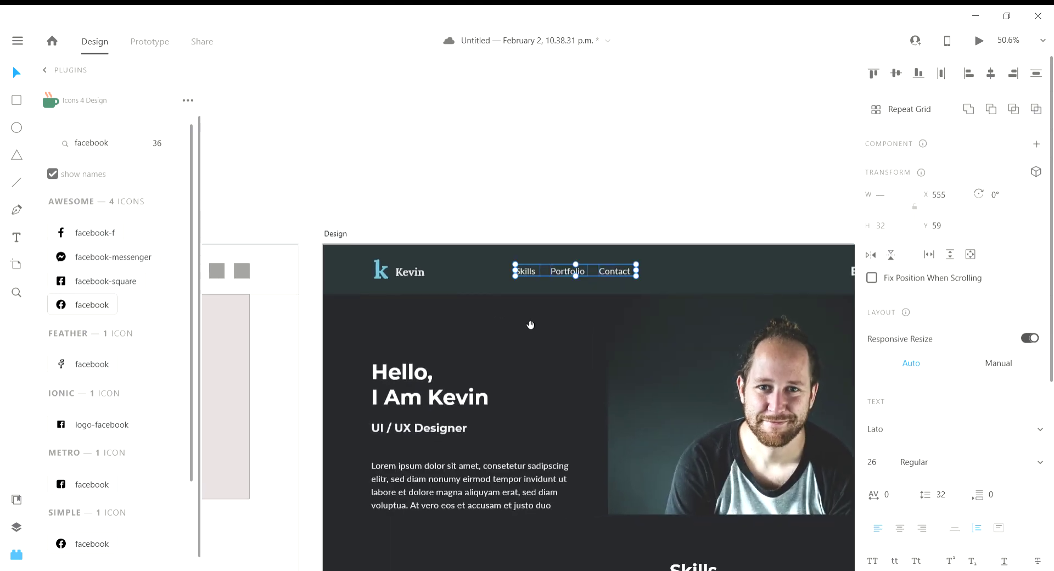
{"action": "left_click_drag", "start_coordinate": [530, 275], "coordinate": [488, 276]}
{"action": "scroll", "coordinate": [367, 273], "scroll_direction": "up", "scroll_amount": 3}
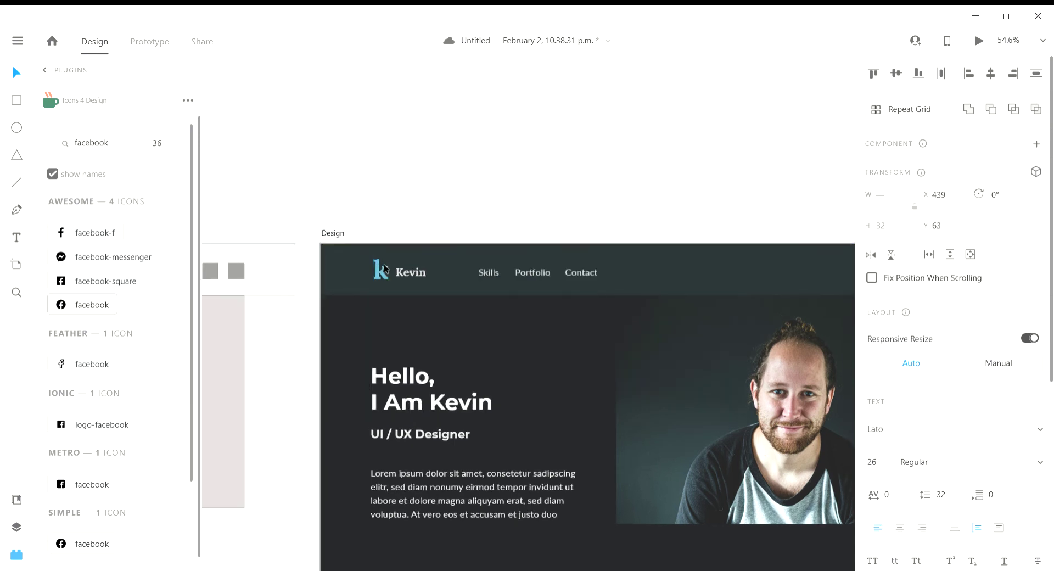
{"action": "scroll", "coordinate": [439, 327], "scroll_direction": "down", "scroll_amount": 3}
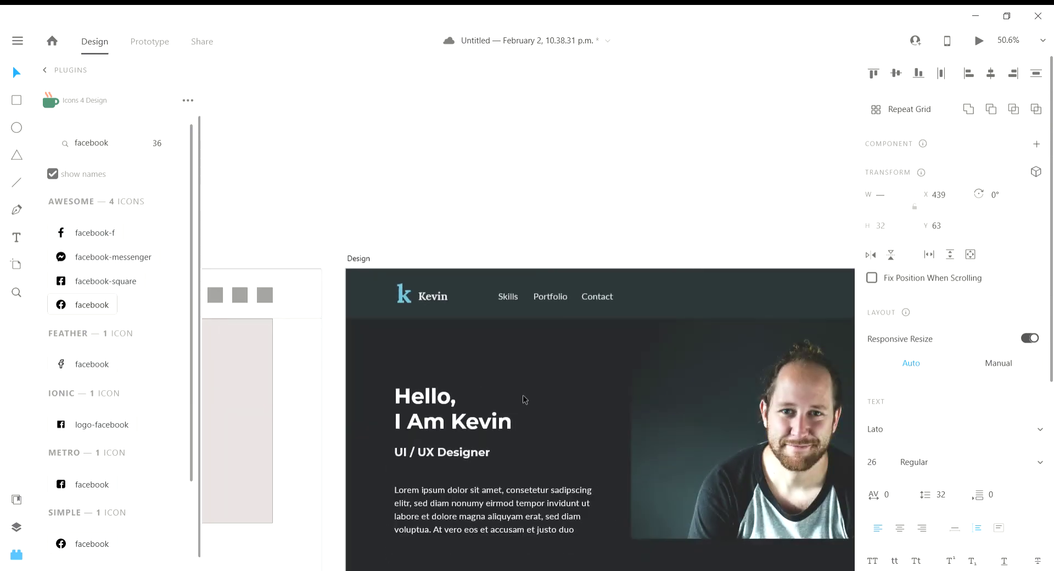
{"action": "left_click", "coordinate": [494, 379]}
{"action": "key", "text": "ctrl+z"}
{"action": "left_click", "coordinate": [588, 188]}
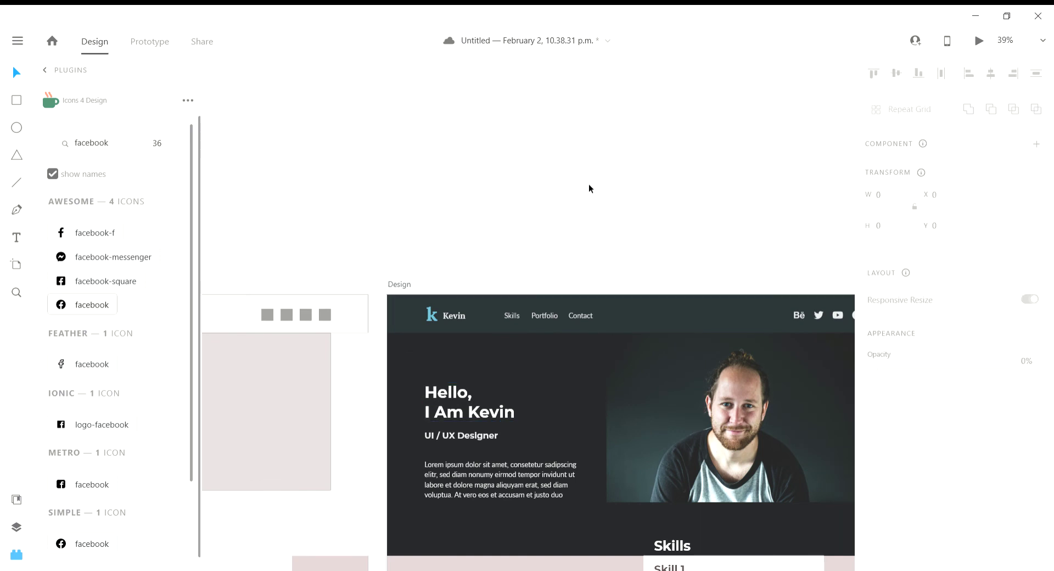
Step: Fill the white card behind the Skill 1 and Skill 2 texts with the page's dark background colour
{"action": "scroll", "coordinate": [600, 357], "scroll_direction": "down", "scroll_amount": 3}
{"action": "scroll", "coordinate": [600, 408], "scroll_direction": "down", "scroll_amount": 3}
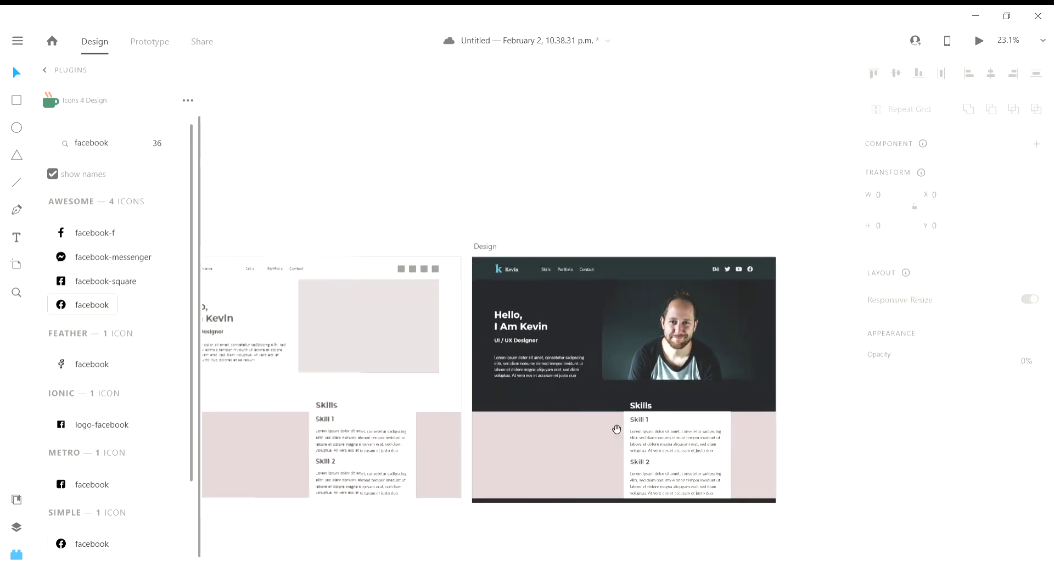
{"action": "left_click_drag", "start_coordinate": [437, 433], "coordinate": [591, 454]}
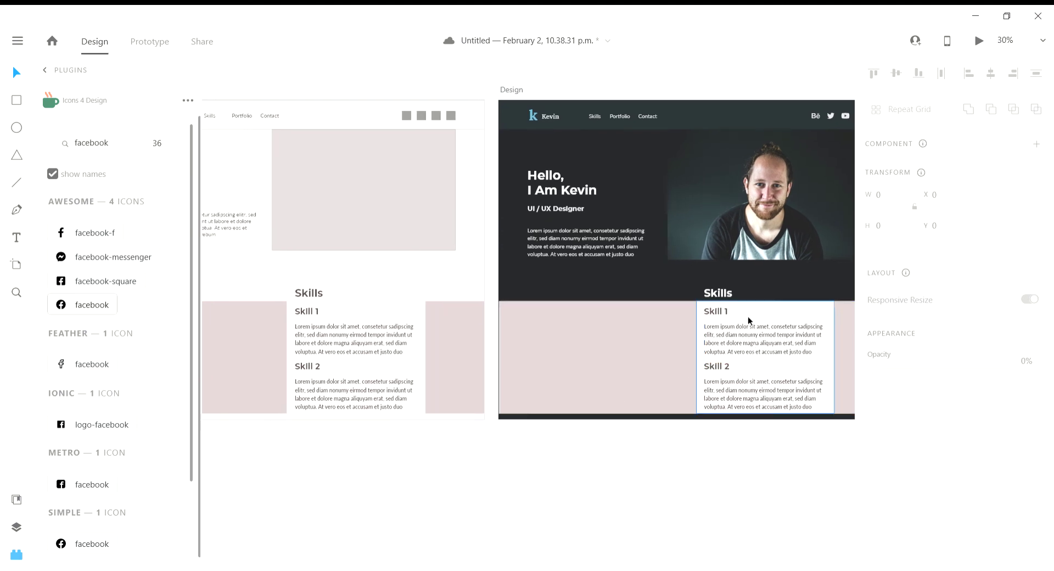
{"action": "left_click", "coordinate": [826, 310]}
{"action": "scroll", "coordinate": [960, 500], "scroll_direction": "down", "scroll_amount": 1}
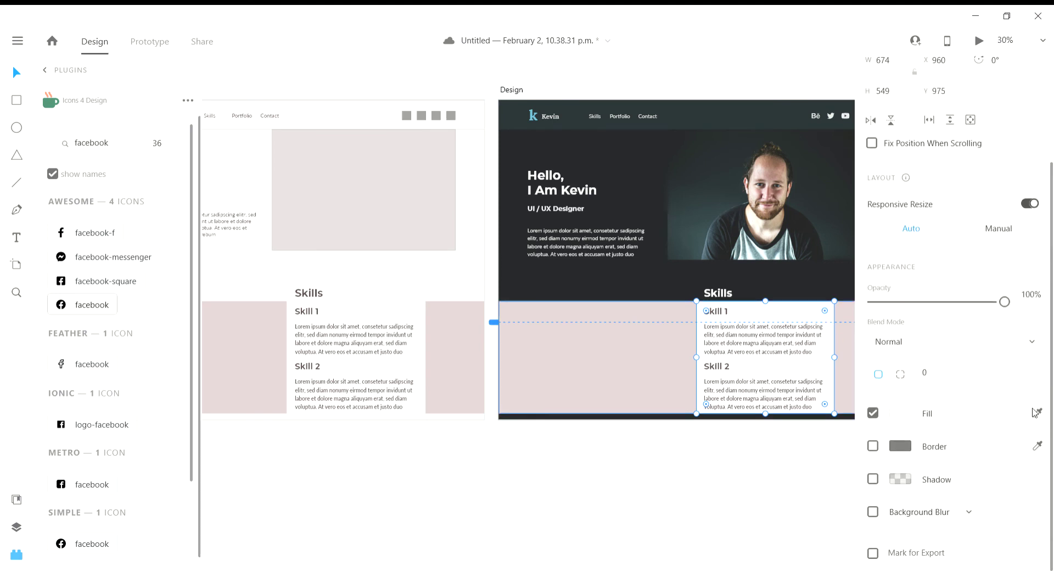
{"action": "left_click", "coordinate": [1037, 413]}
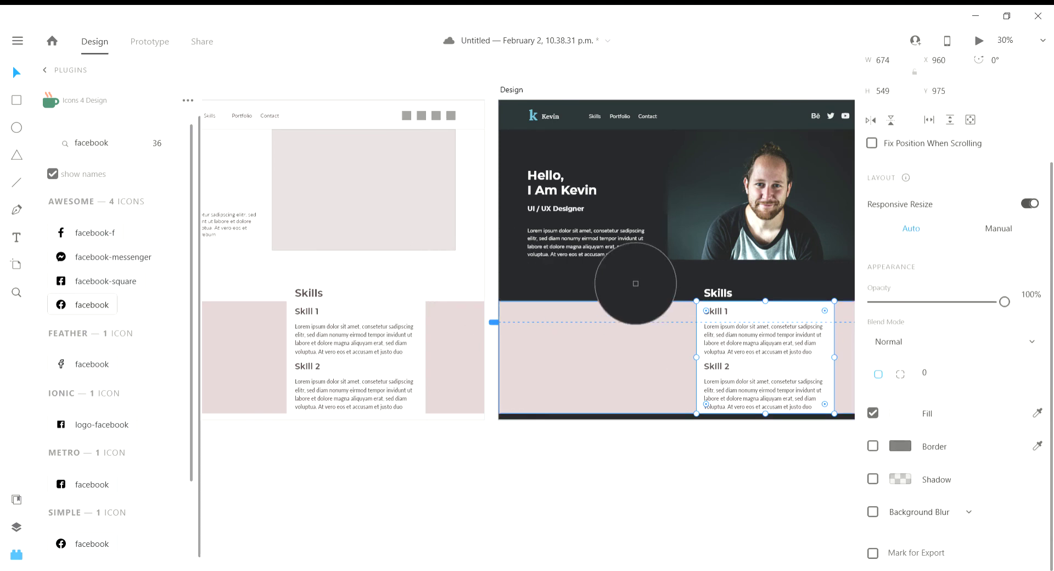
{"action": "left_click", "coordinate": [717, 312]}
Step: Recolour the Skill 1 and Skill 2 headings and their paragraphs with the white sampled from the Skills heading
{"action": "scroll", "coordinate": [753, 346], "scroll_direction": "up", "scroll_amount": 3}
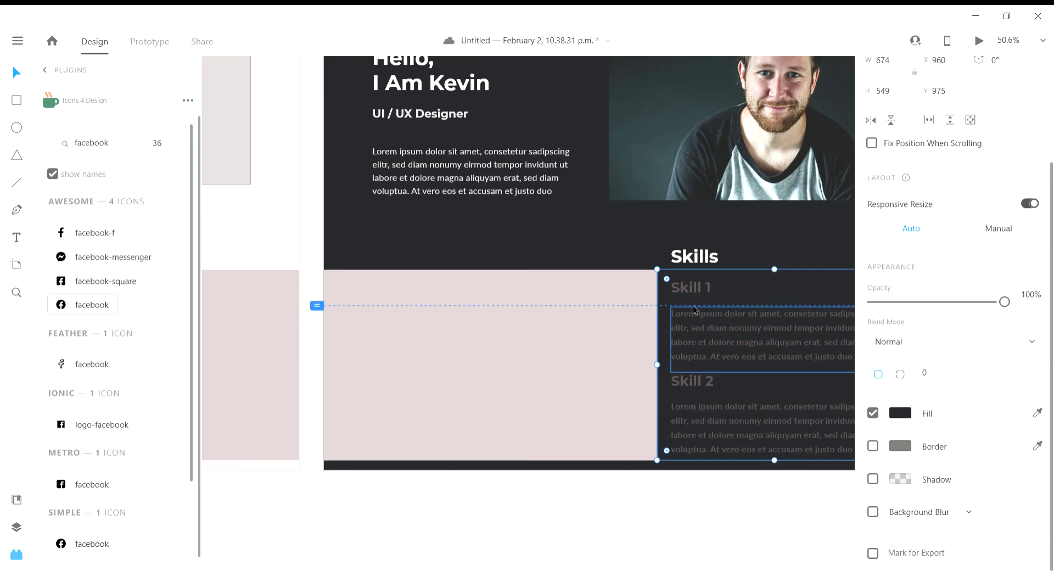
{"action": "left_click", "coordinate": [693, 287]}
{"action": "left_click", "coordinate": [719, 340], "text": "shift"}
{"action": "left_click", "coordinate": [707, 385], "text": "shift"}
{"action": "left_click", "coordinate": [714, 420], "text": "shift"}
{"action": "scroll", "coordinate": [923, 447], "scroll_direction": "down", "scroll_amount": 3}
{"action": "scroll", "coordinate": [923, 451], "scroll_direction": "down", "scroll_amount": 1}
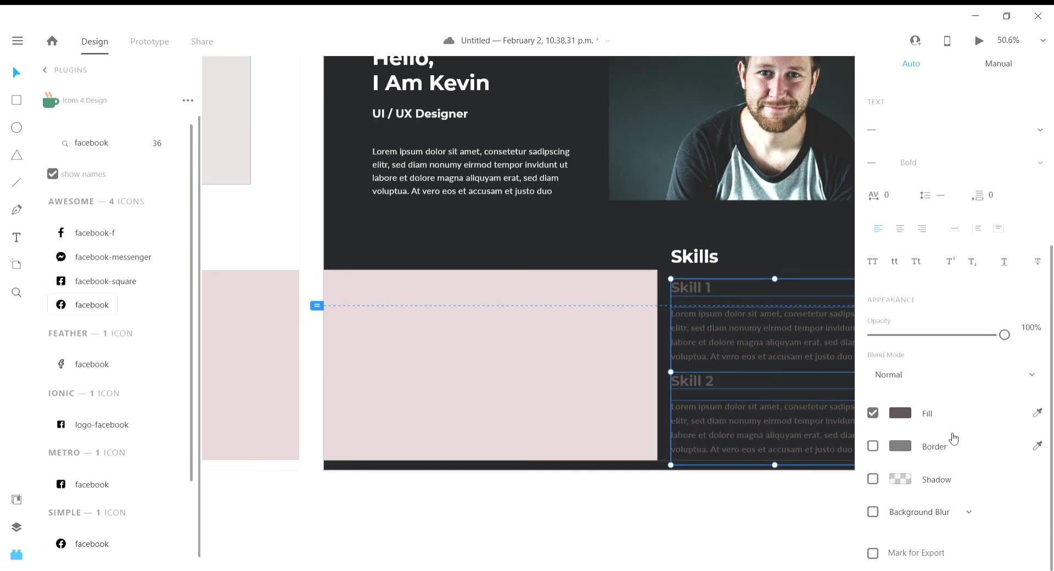
{"action": "left_click", "coordinate": [1037, 412]}
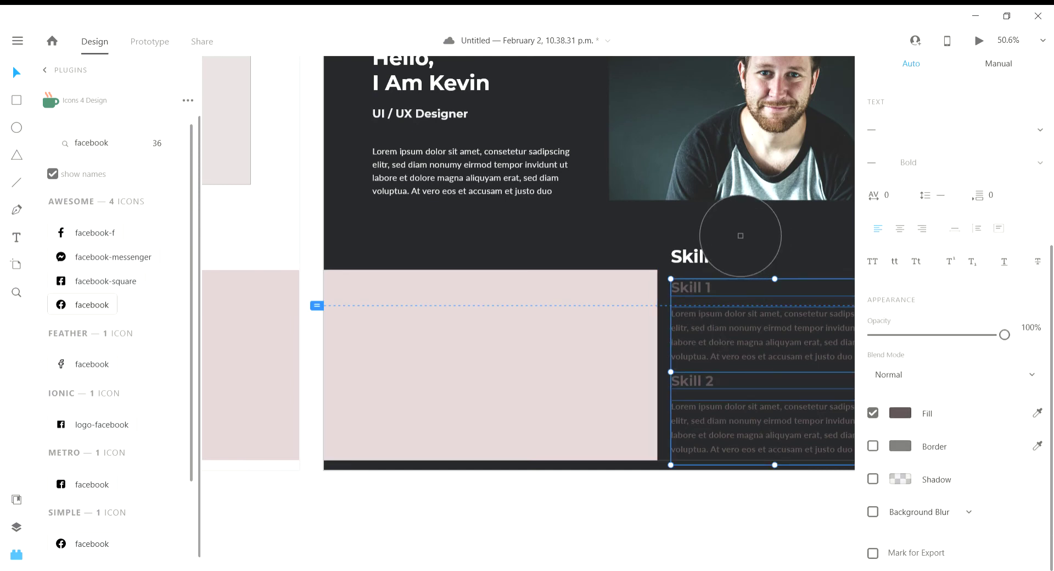
{"action": "left_click", "coordinate": [690, 258]}
Step: Fill the wide pink band behind the skills card with the dark teal of the navigation bar
{"action": "scroll", "coordinate": [665, 277], "scroll_direction": "down", "scroll_amount": 3}
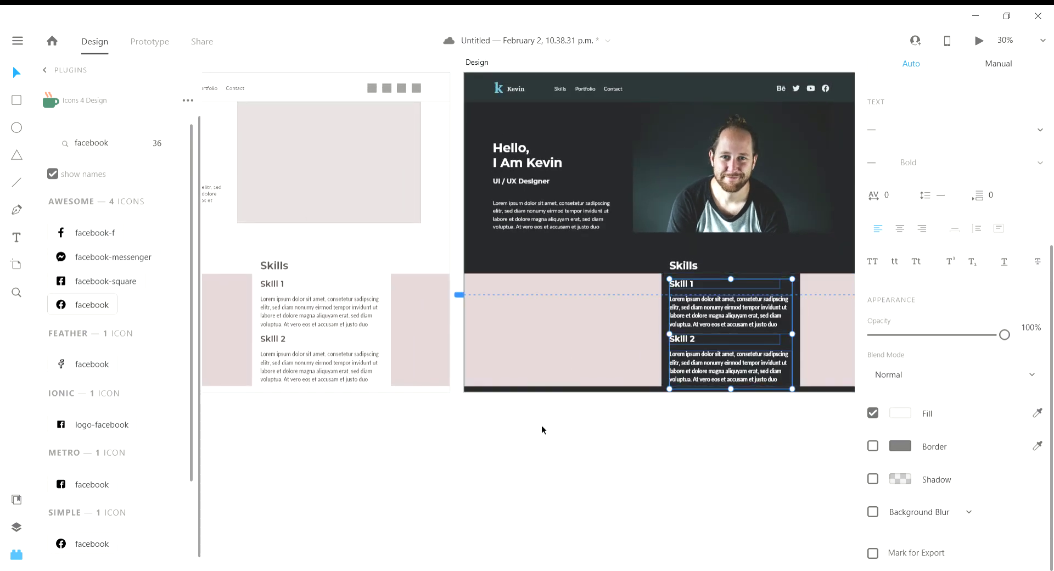
{"action": "scroll", "coordinate": [548, 406], "scroll_direction": "down", "scroll_amount": 2}
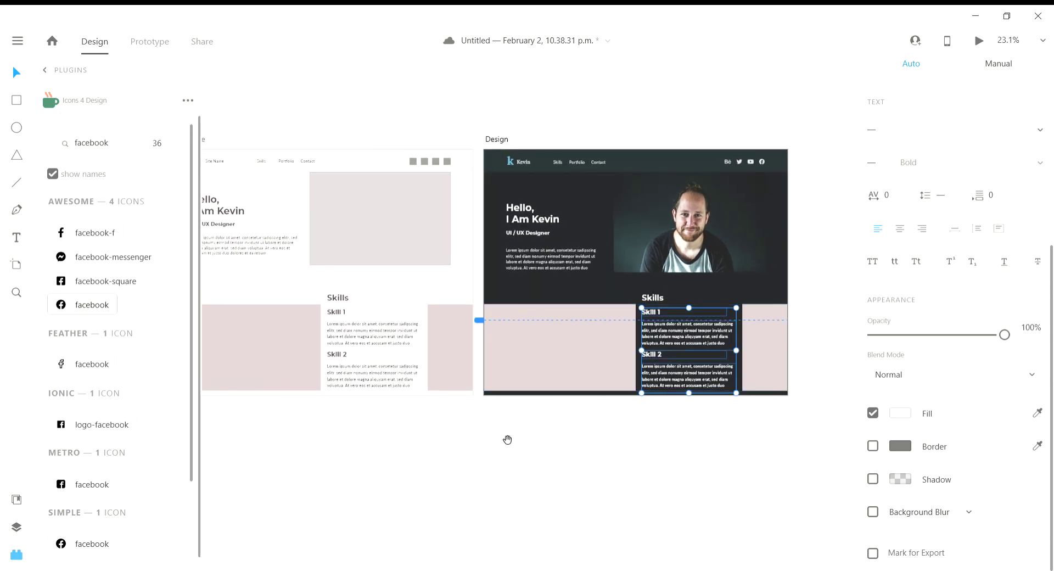
{"action": "left_click_drag", "start_coordinate": [505, 440], "coordinate": [551, 432]}
{"action": "left_click", "coordinate": [598, 357]}
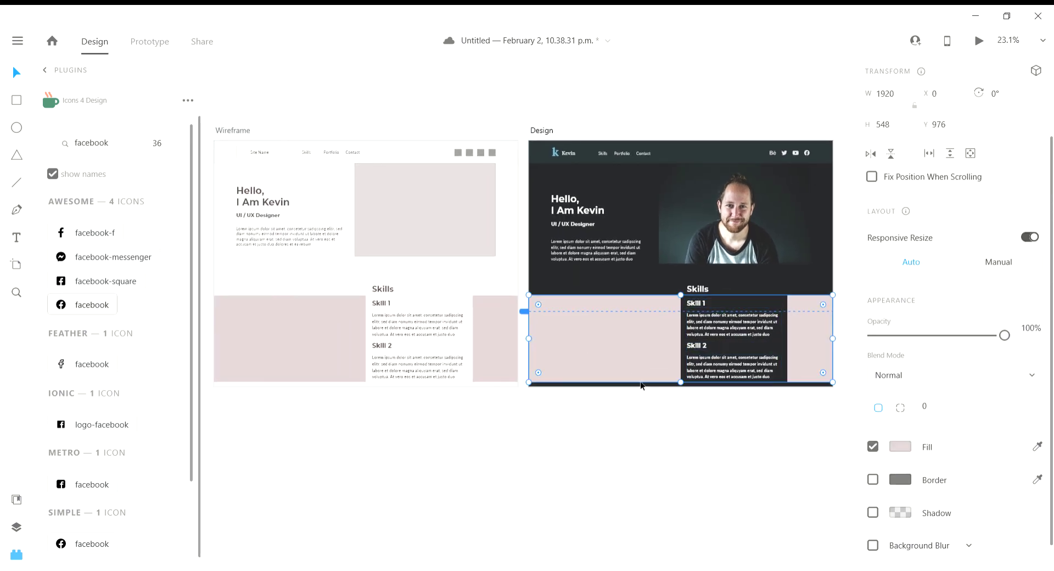
{"action": "left_click", "coordinate": [1038, 446]}
{"action": "left_click", "coordinate": [674, 152]}
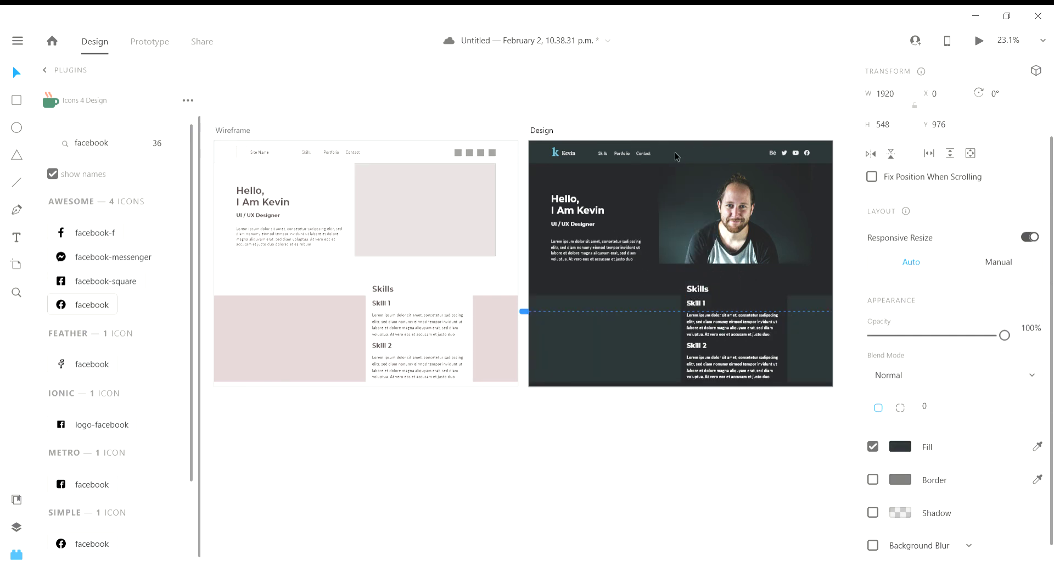
{"action": "left_click", "coordinate": [666, 413]}
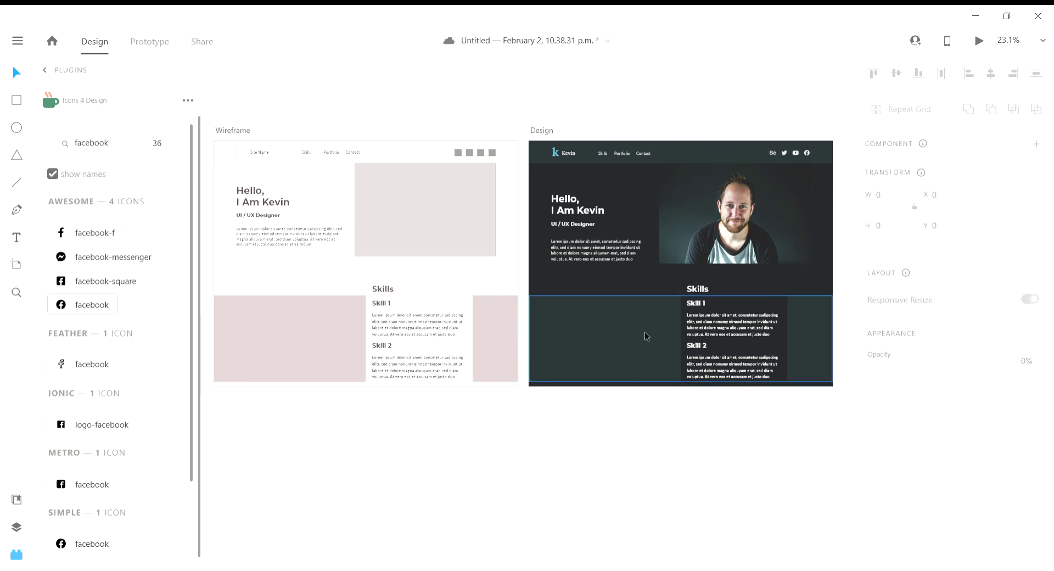
Step: Fill the wide band behind the skills card with the light blue sampled from the logo's k
{"action": "left_click", "coordinate": [742, 382]}
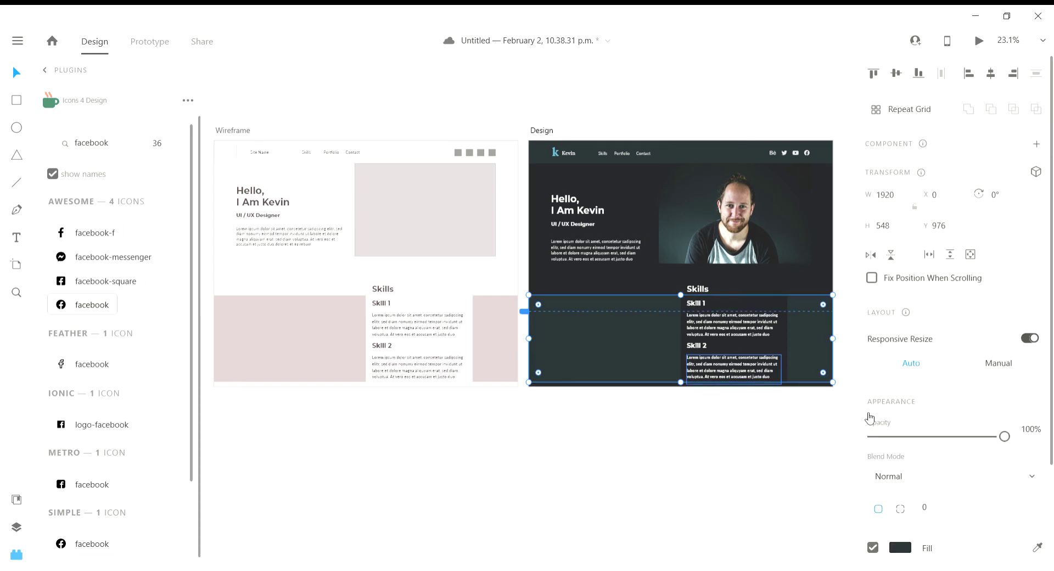
{"action": "scroll", "coordinate": [1013, 499], "scroll_direction": "down", "scroll_amount": 3}
{"action": "left_click", "coordinate": [1038, 413]}
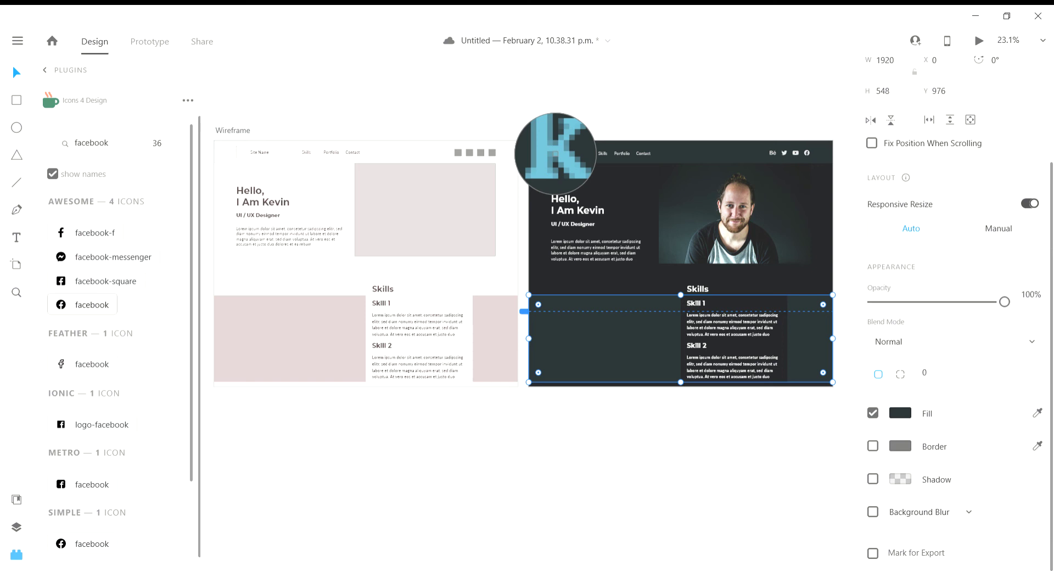
{"action": "left_click", "coordinate": [554, 154]}
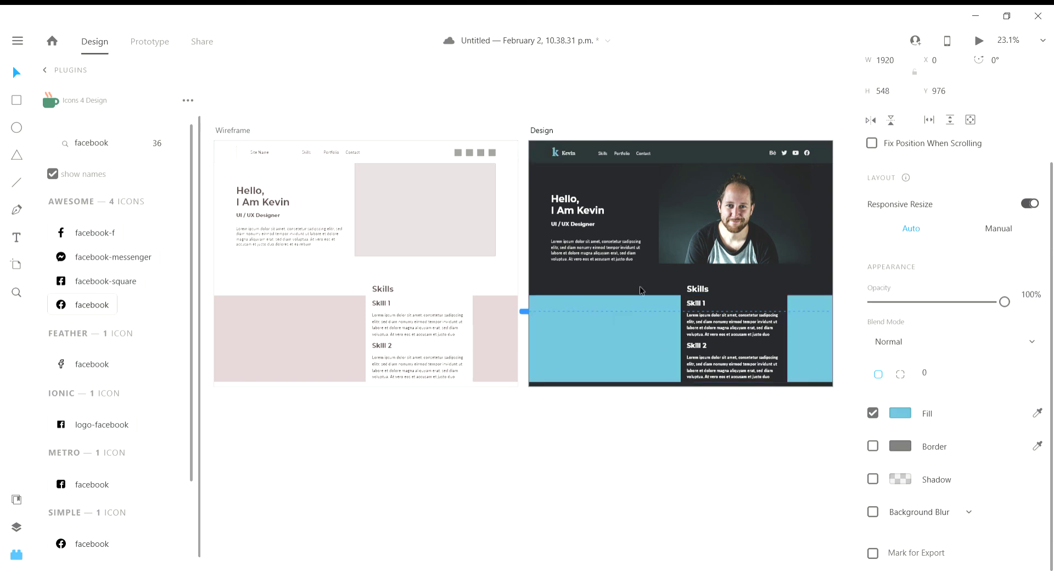
{"action": "left_click", "coordinate": [723, 451]}
Step: Try a laptop photo in a rectangle about 691 by 398 on the blue band beside the skills card, and delete it
{"action": "scroll", "coordinate": [754, 426], "scroll_direction": "up", "scroll_amount": 1}
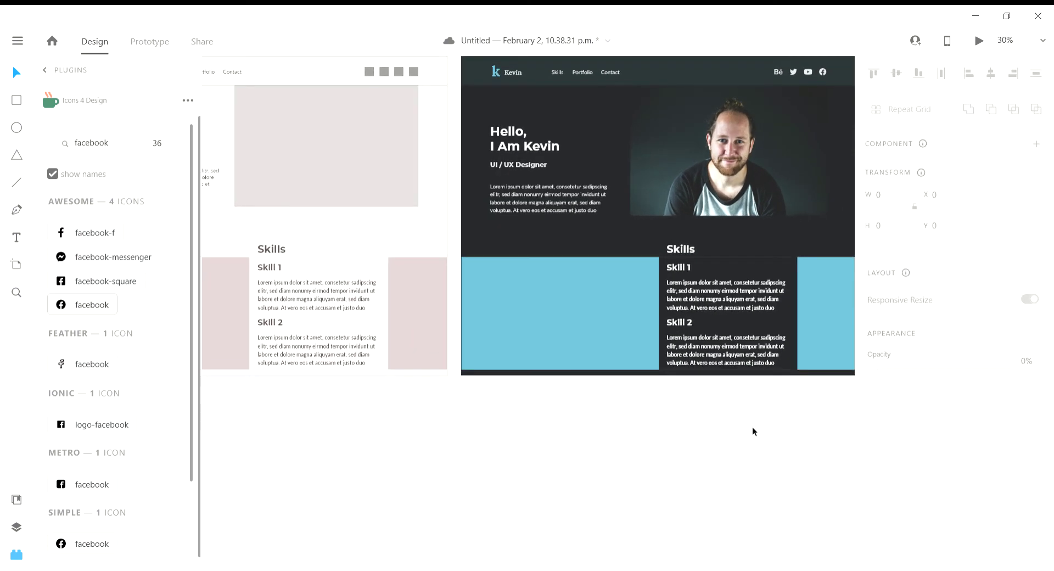
{"action": "left_click_drag", "start_coordinate": [712, 422], "coordinate": [549, 497]}
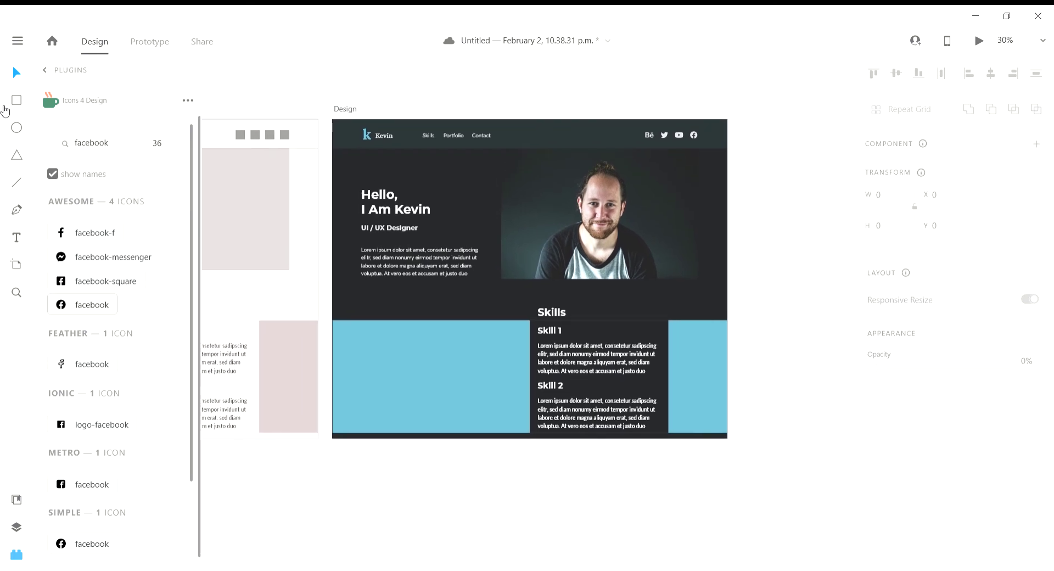
{"action": "left_click", "coordinate": [54, 74]}
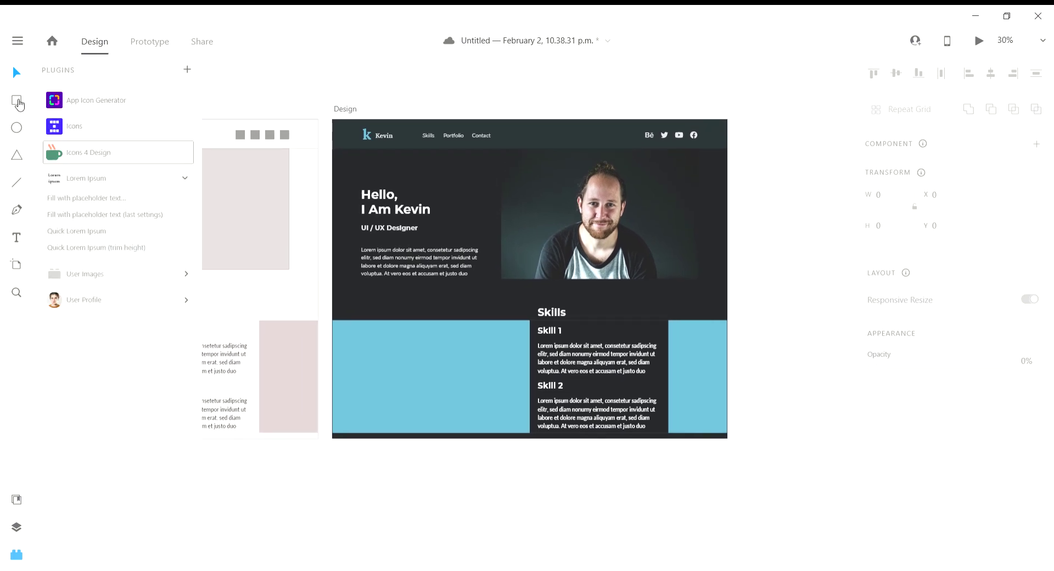
{"action": "left_click", "coordinate": [18, 103]}
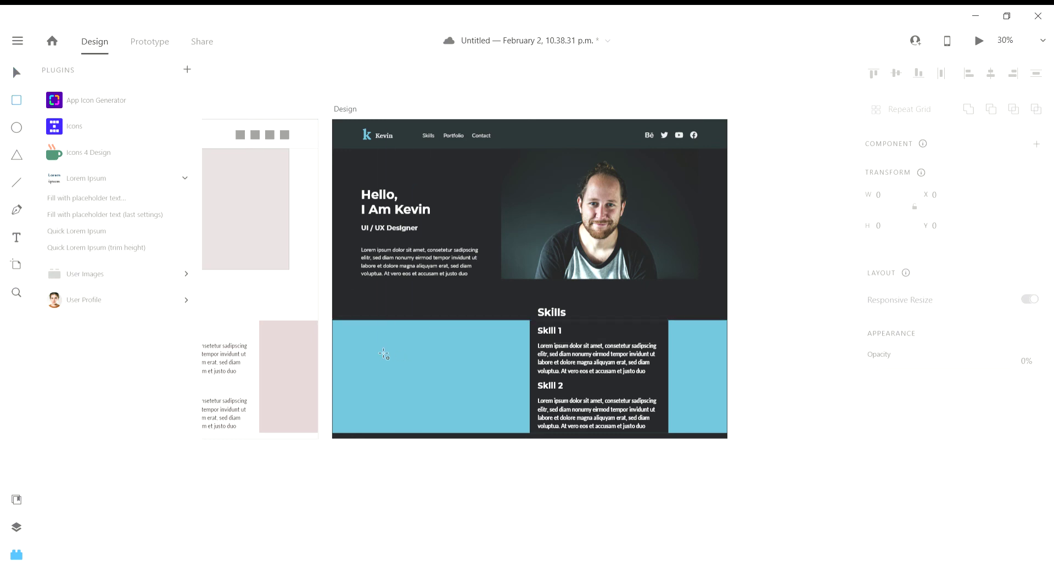
{"action": "mouse_move", "coordinate": [367, 342]}
{"action": "left_mouse_down"}
{"action": "mouse_move", "coordinate": [429, 405]}
{"action": "mouse_move", "coordinate": [498, 413]}
{"action": "mouse_move", "coordinate": [511, 426]}
{"action": "left_mouse_up"}
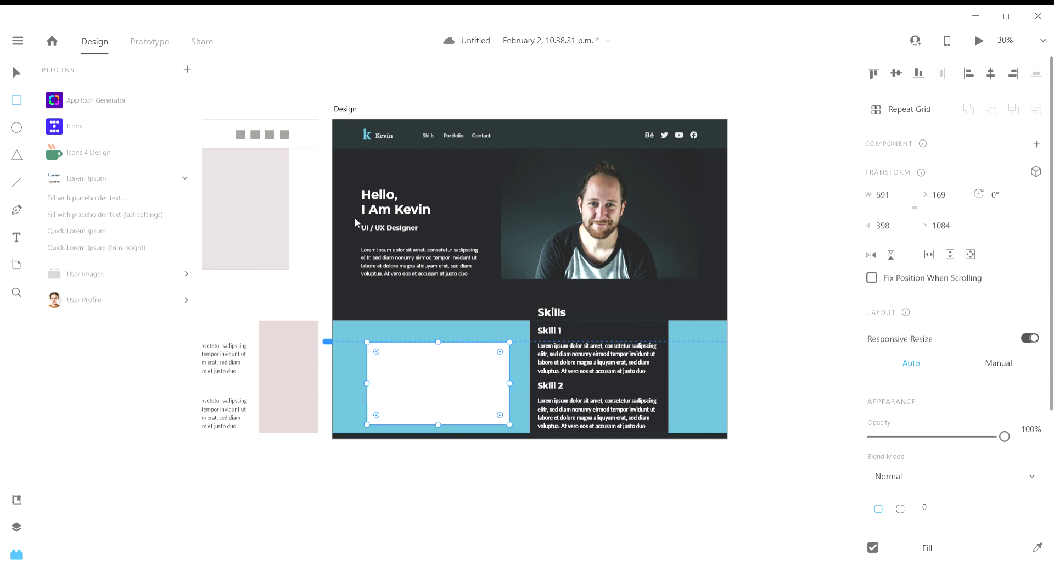
{"action": "left_click_drag", "start_coordinate": [469, 366], "coordinate": [459, 376]}
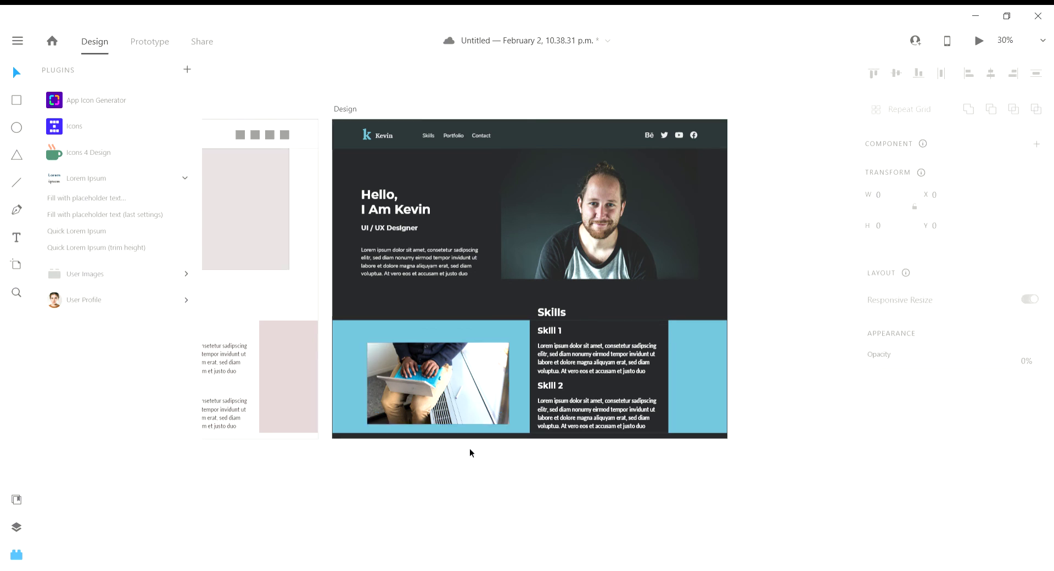
{"action": "mouse_move", "coordinate": [460, 387]}
{"action": "left_mouse_down"}
{"action": "mouse_move", "coordinate": [454, 373]}
{"action": "mouse_move", "coordinate": [445, 377]}
{"action": "mouse_move", "coordinate": [459, 384]}
{"action": "left_mouse_up"}
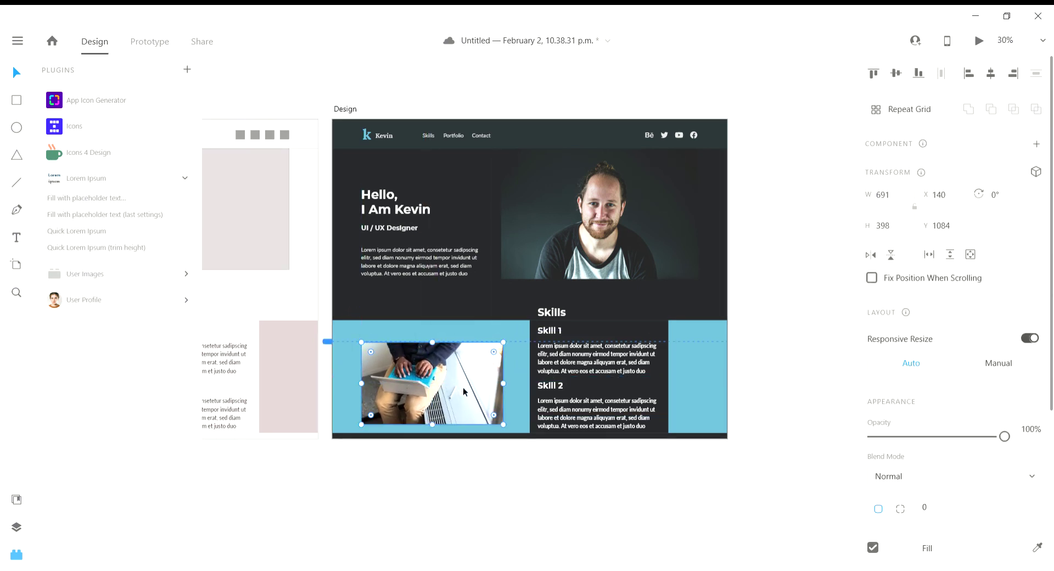
{"action": "key", "text": "Delete"}
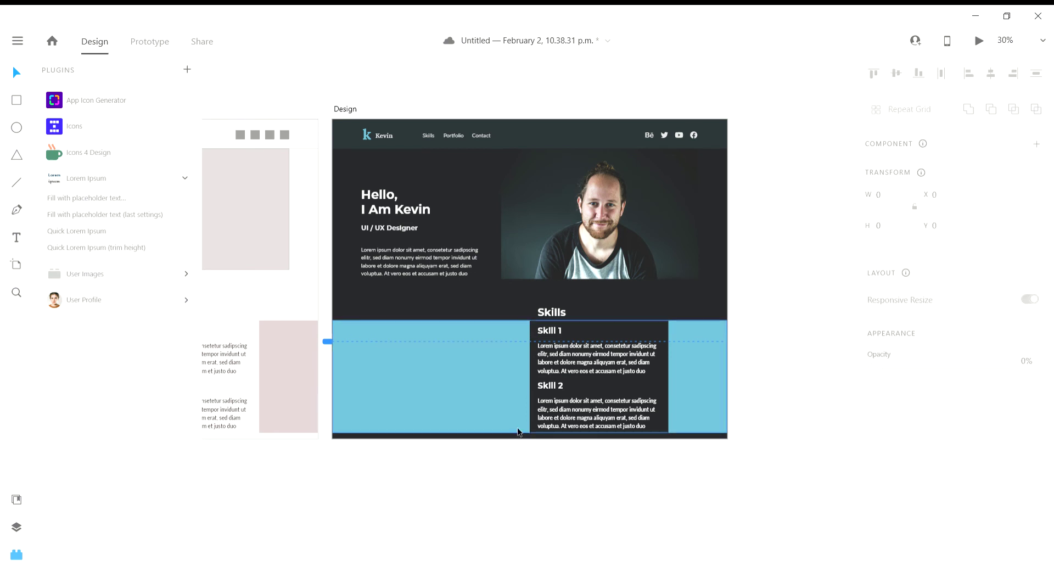
Step: Move the Skills heading horizontally to centre it above the dark skills card
{"action": "scroll", "coordinate": [517, 428], "scroll_direction": "up", "scroll_amount": 2}
{"action": "left_click", "coordinate": [567, 279]}
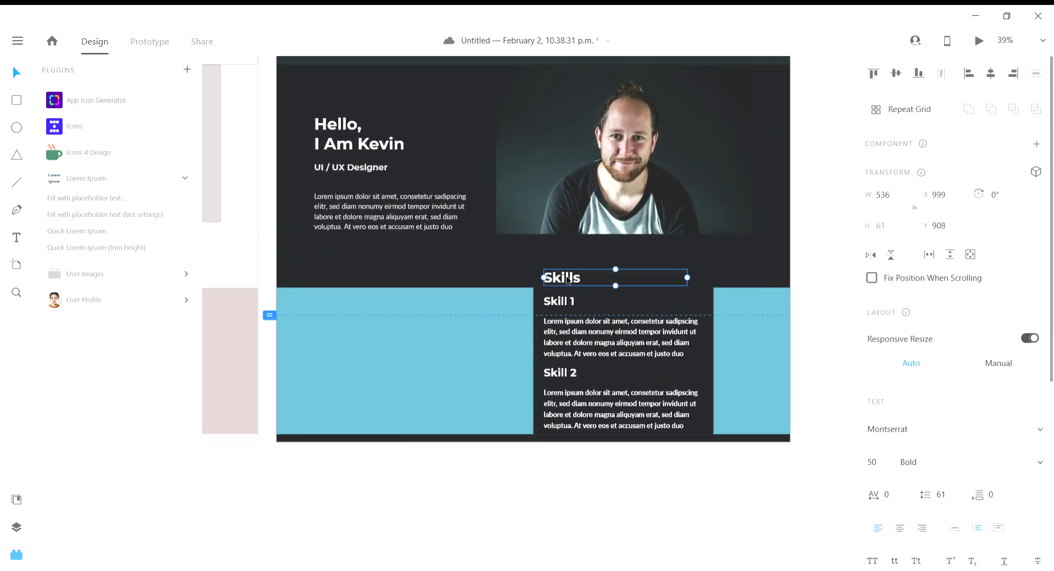
{"action": "left_click_drag", "start_coordinate": [566, 279], "coordinate": [619, 284]}
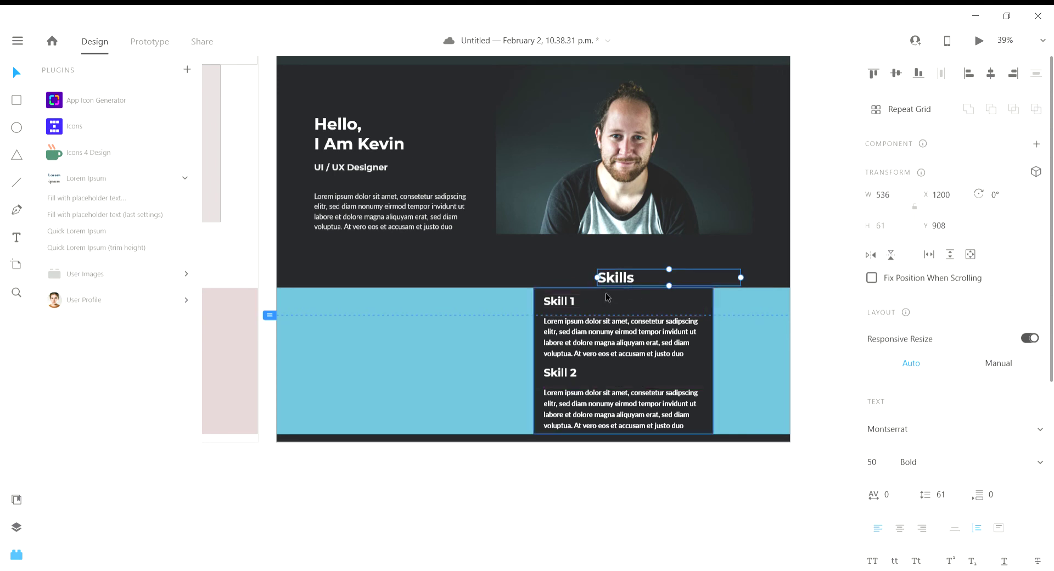
Step: Rename the Skill 1 heading to Designer and the Skill 2 heading to Graphics
{"action": "double_click", "coordinate": [560, 301]}
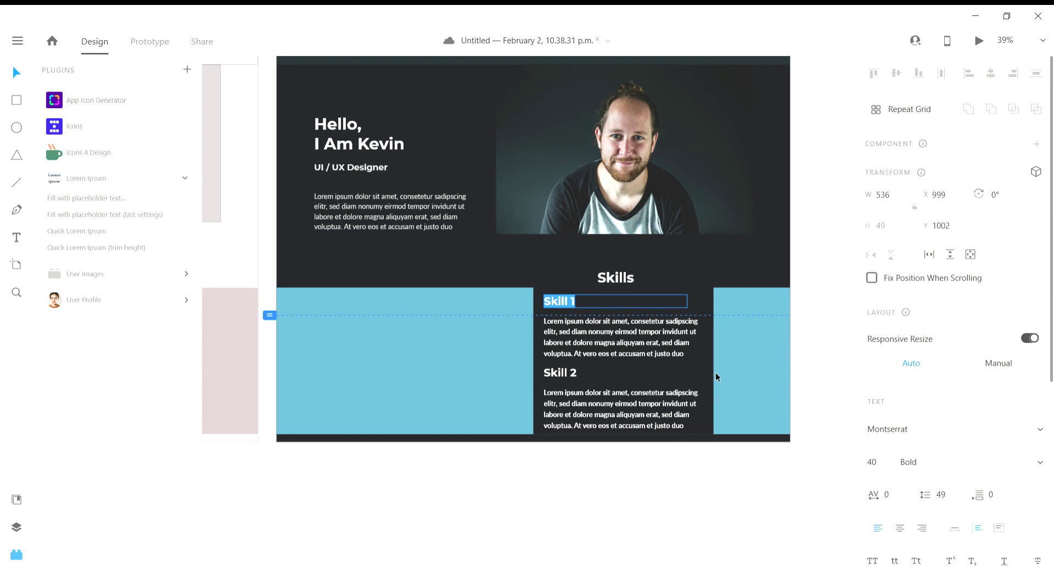
{"action": "type", "text": "Designer"}
{"action": "key", "text": "Escape"}
{"action": "double_click", "coordinate": [581, 375]}
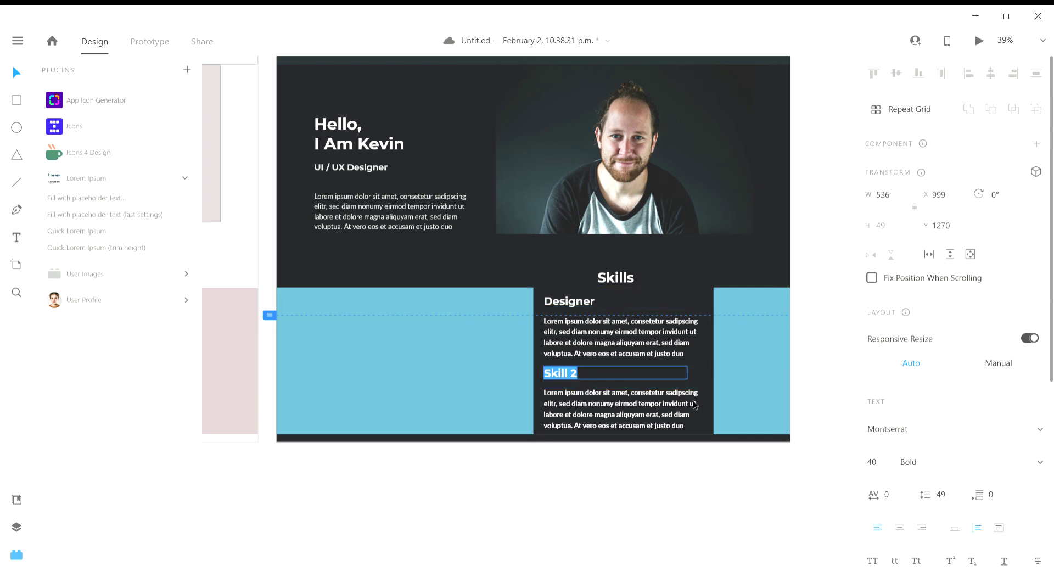
{"action": "type", "text": "Graphics"}
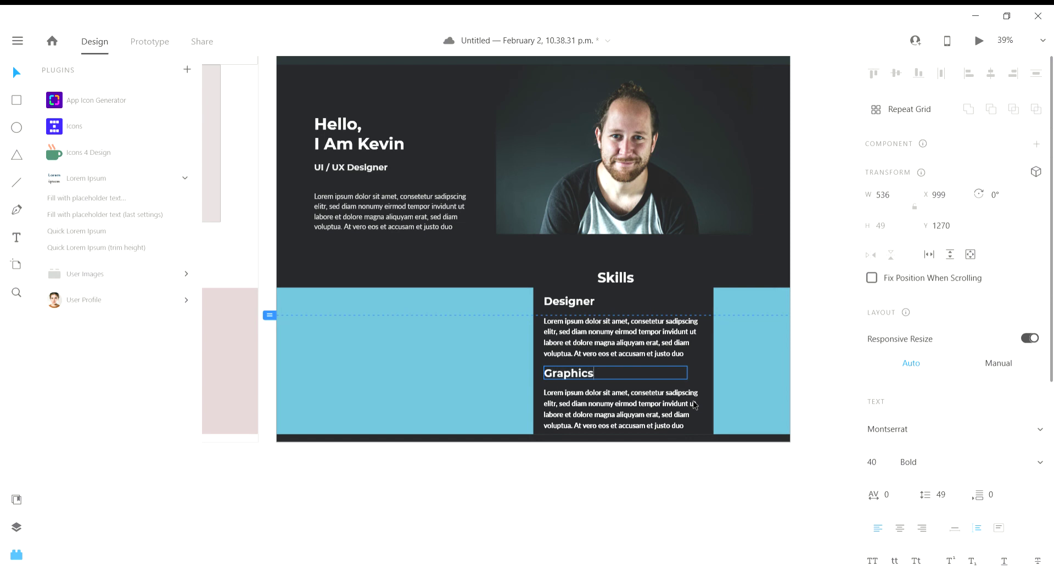
{"action": "key", "text": "Escape"}
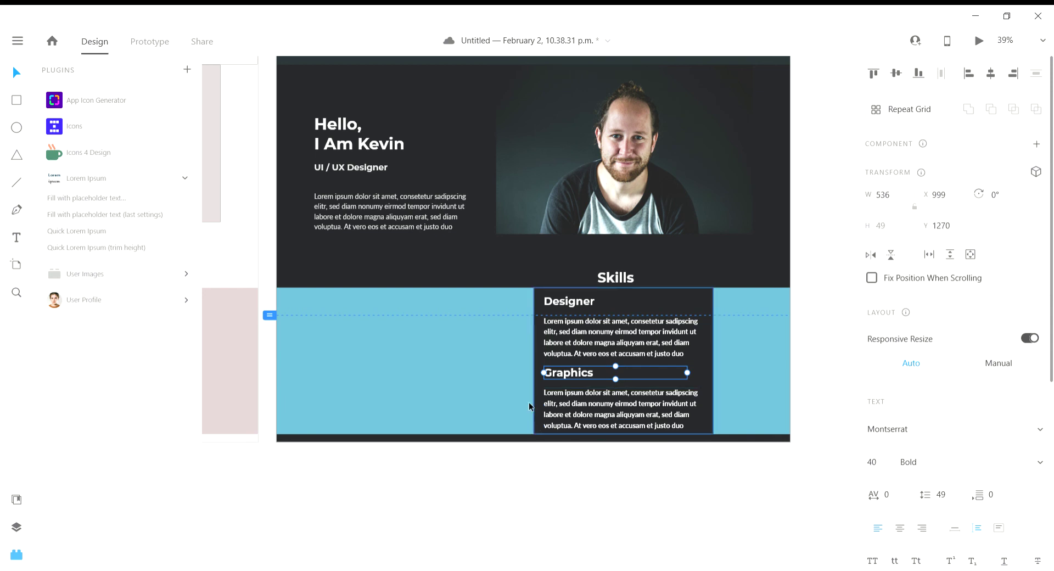
Step: Move the Skills heading onto the middle of the wide blue area beside the skills card
{"action": "scroll", "coordinate": [465, 268], "scroll_direction": "down", "scroll_amount": 2}
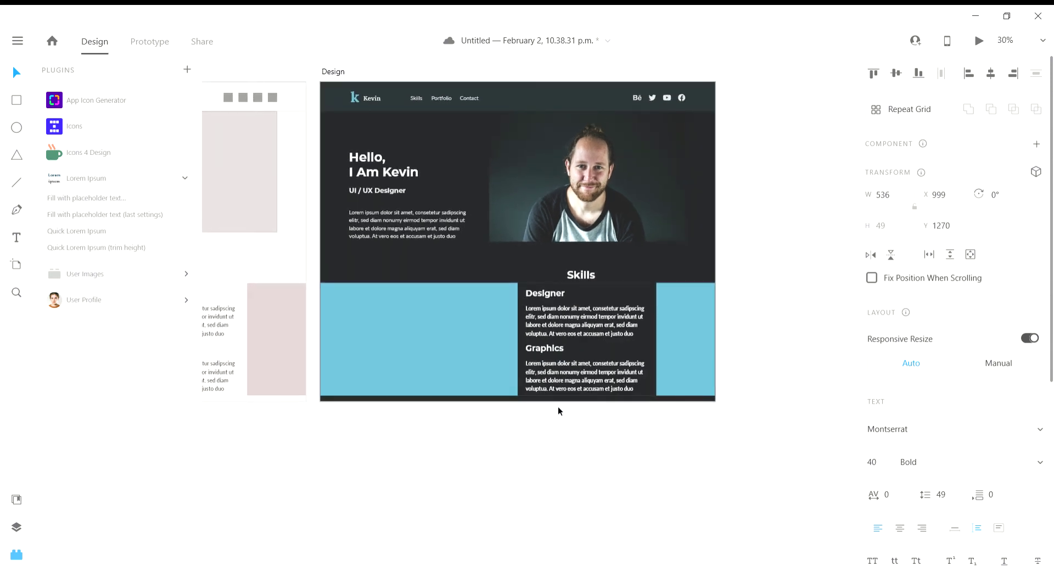
{"action": "left_click_drag", "start_coordinate": [620, 513], "coordinate": [485, 488]}
{"action": "left_click_drag", "start_coordinate": [489, 377], "coordinate": [621, 448]}
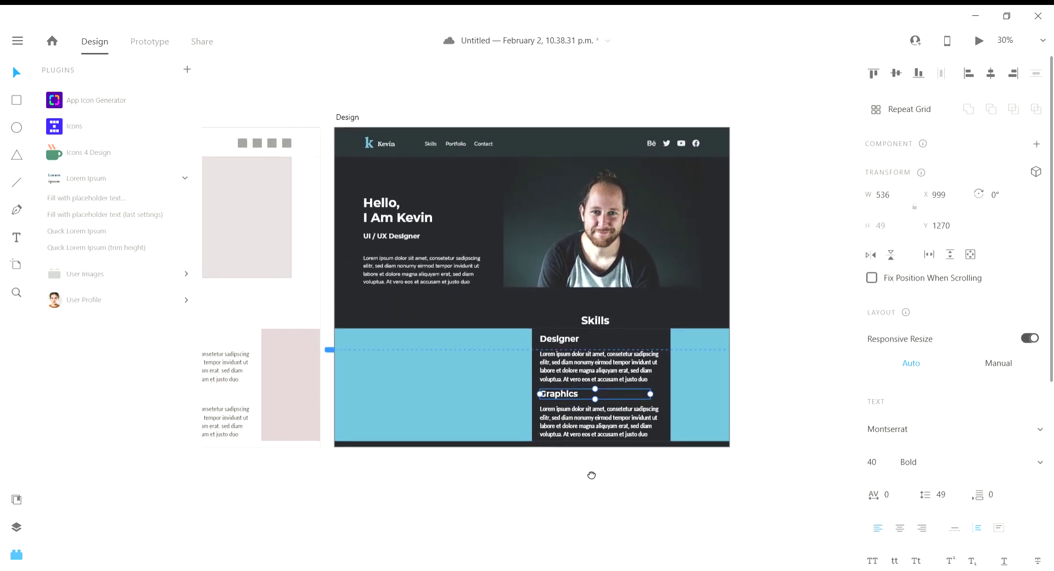
{"action": "left_click", "coordinate": [812, 297]}
{"action": "left_click_drag", "start_coordinate": [596, 321], "coordinate": [433, 387]}
{"action": "left_click", "coordinate": [480, 473]}
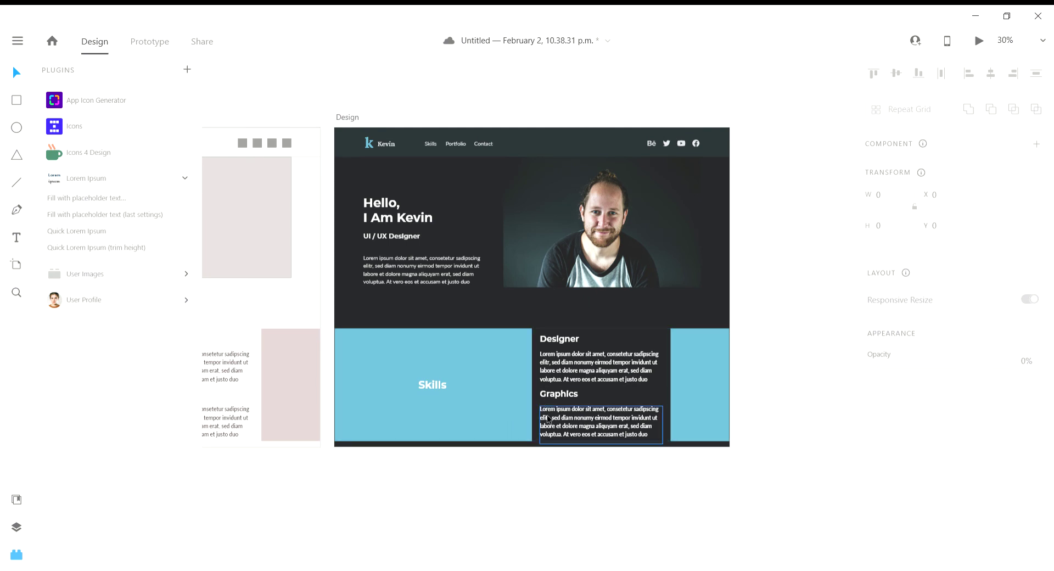
Step: Increase the line spacing of the intro paragraph under UI / UX Designer to 42
{"action": "scroll", "coordinate": [362, 236], "scroll_direction": "up", "scroll_amount": 1}
{"action": "scroll", "coordinate": [362, 237], "scroll_direction": "up", "scroll_amount": 1}
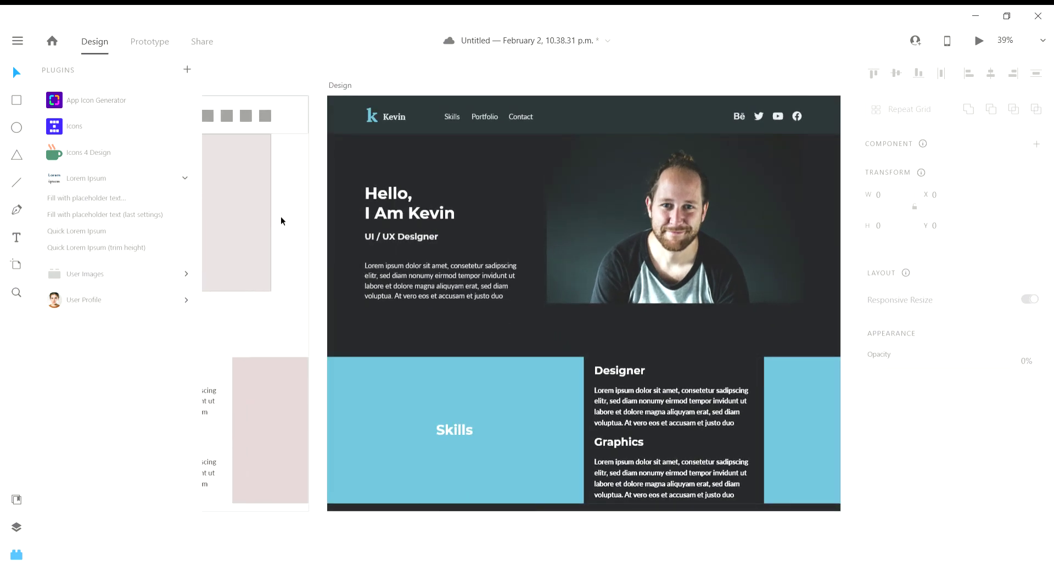
{"action": "left_click", "coordinate": [379, 290]}
{"action": "scroll", "coordinate": [937, 446], "scroll_direction": "down", "scroll_amount": 2}
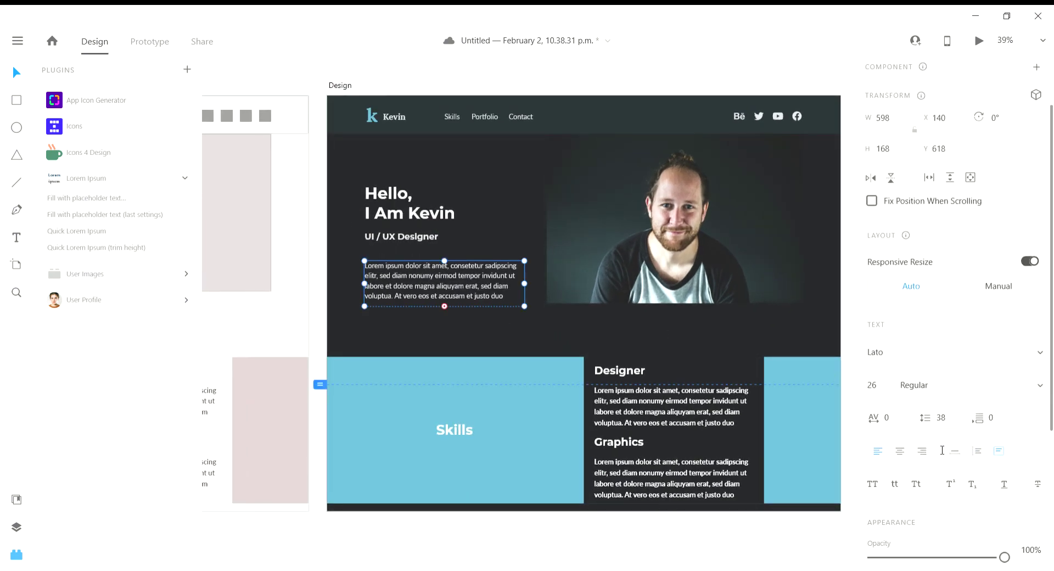
{"action": "key", "text": "Up"}
{"action": "key", "text": "Up"}
{"action": "key", "text": "Up"}
{"action": "key", "text": "Up"}
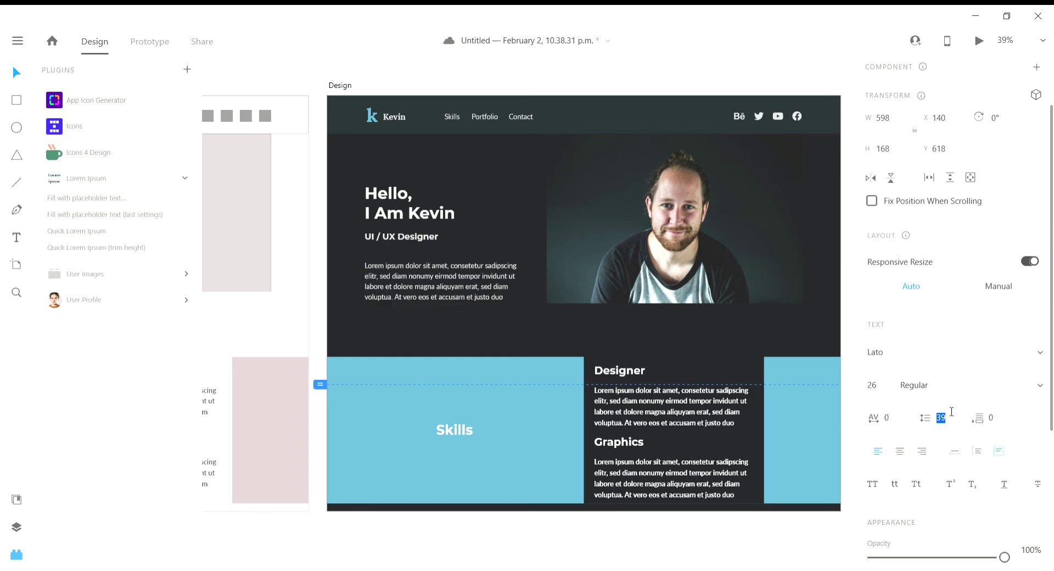
Step: Set the line spacing of the Designer and Graphics paragraphs to 42
{"action": "left_click", "coordinate": [708, 401]}
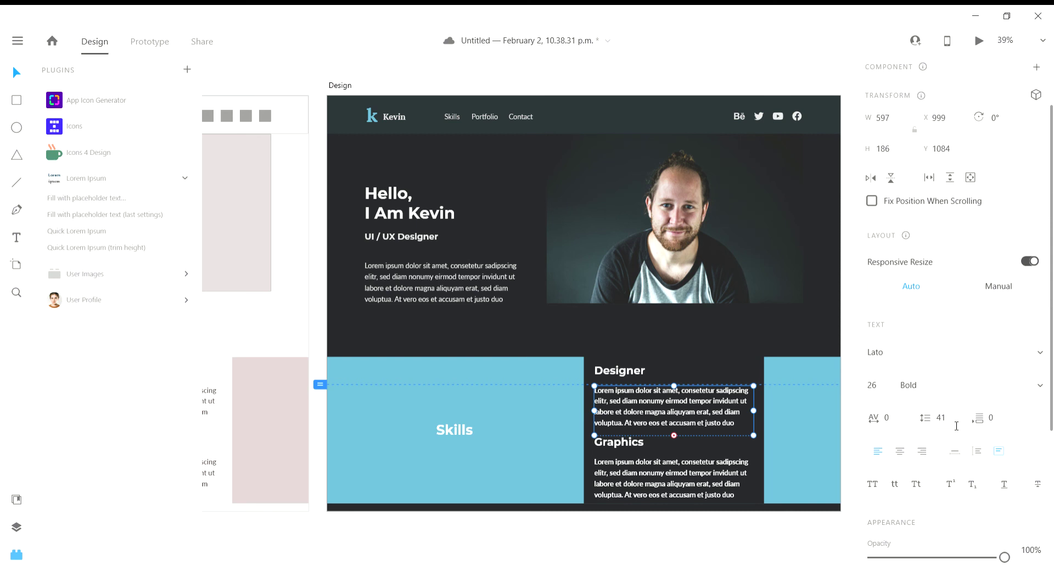
{"action": "key", "text": "Return"}
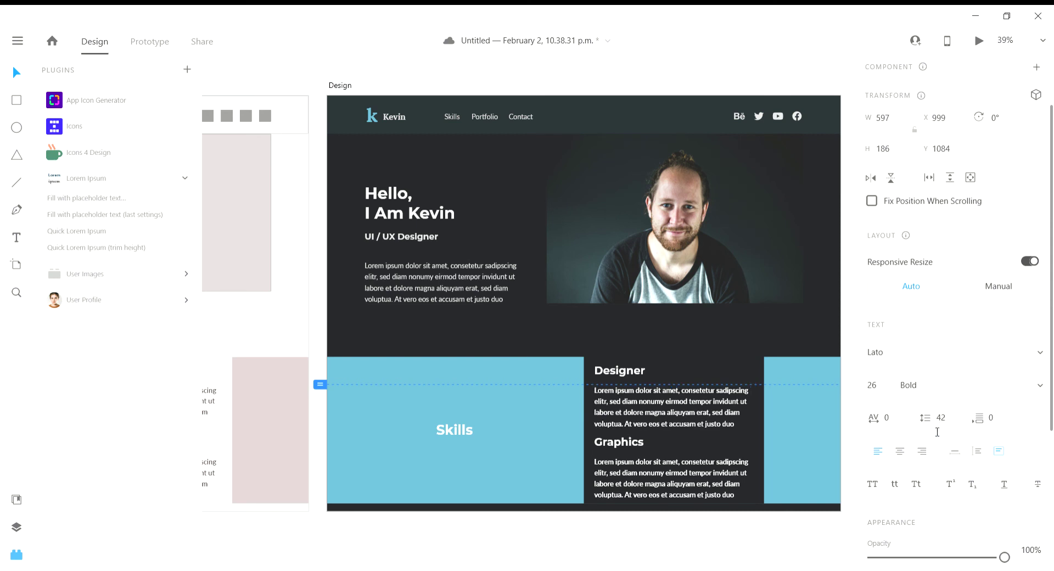
{"action": "left_click", "coordinate": [722, 479]}
{"action": "left_click", "coordinate": [951, 422]}
{"action": "type", "text": "42"}
{"action": "key", "text": "Return"}
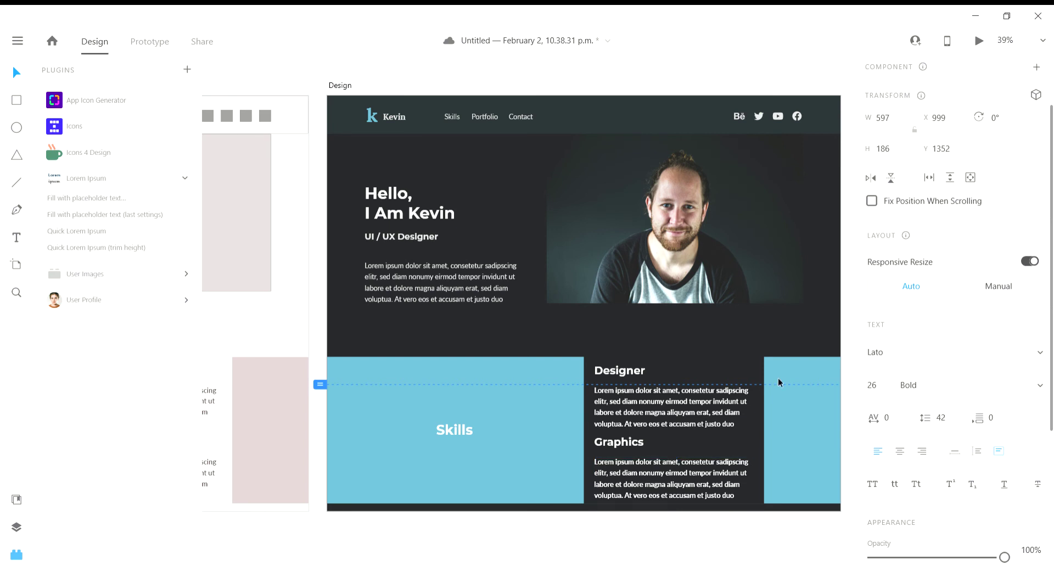
Step: Check the intro paragraph's line spacing and examine the portrait's edges against the dark hero background
{"action": "left_click", "coordinate": [500, 293]}
{"action": "left_click", "coordinate": [947, 422]}
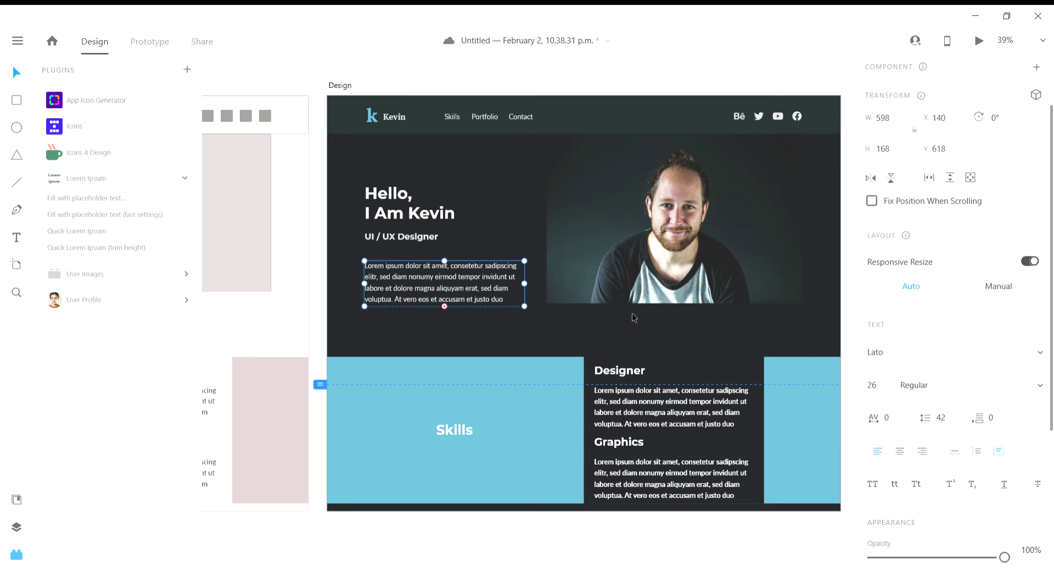
{"action": "left_click", "coordinate": [661, 332]}
{"action": "scroll", "coordinate": [671, 329], "scroll_direction": "down", "scroll_amount": 3}
{"action": "left_click_drag", "start_coordinate": [675, 331], "coordinate": [616, 328]}
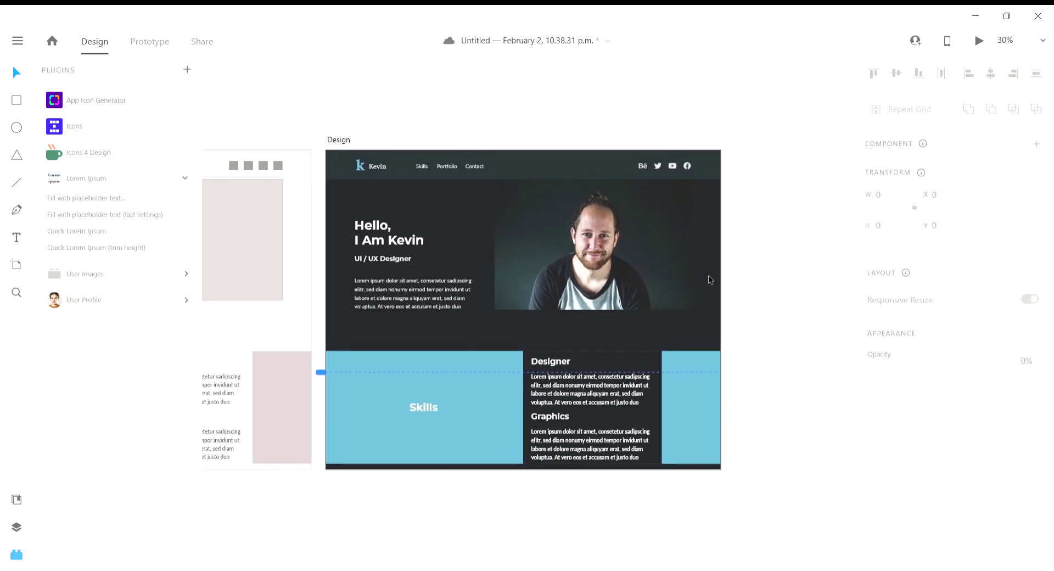
{"action": "scroll", "coordinate": [710, 279], "scroll_direction": "up", "scroll_amount": 3}
{"action": "scroll", "coordinate": [710, 280], "scroll_direction": "up", "scroll_amount": 3}
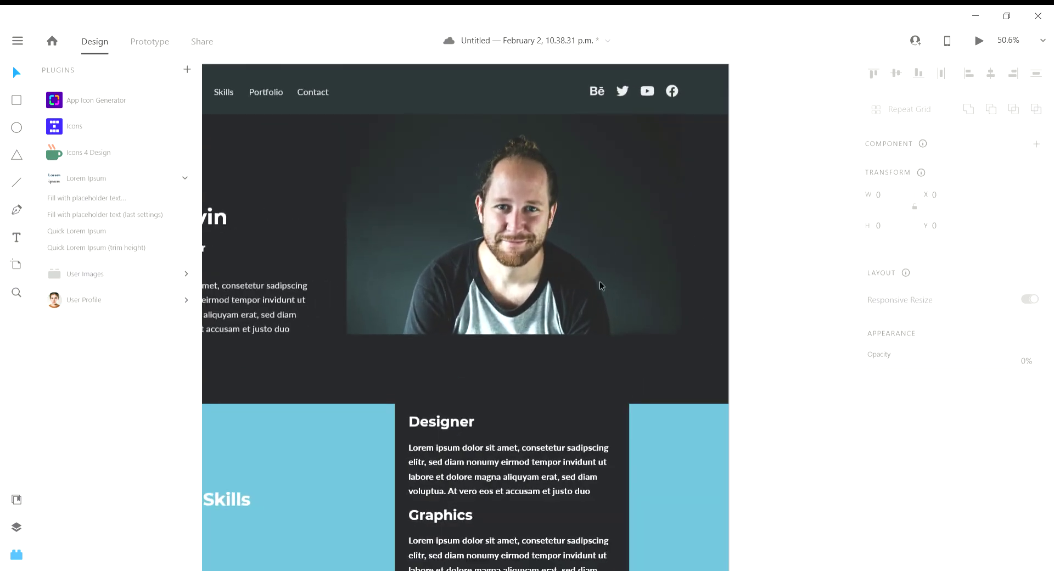
{"action": "left_click", "coordinate": [670, 273]}
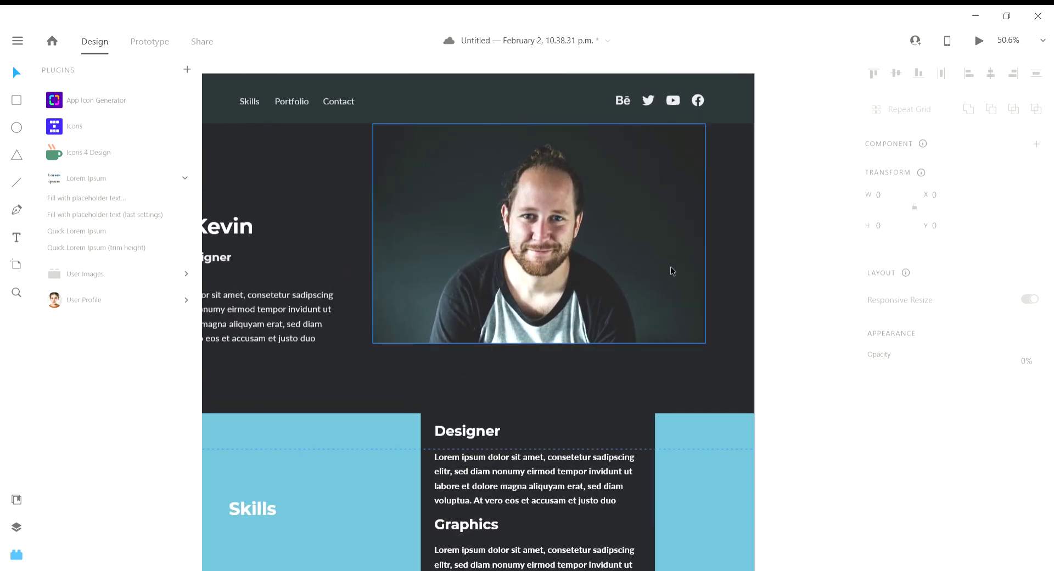
{"action": "left_click", "coordinate": [584, 365]}
{"action": "scroll", "coordinate": [413, 320], "scroll_direction": "down", "scroll_amount": 3}
{"action": "left_click_drag", "start_coordinate": [421, 300], "coordinate": [530, 300]}
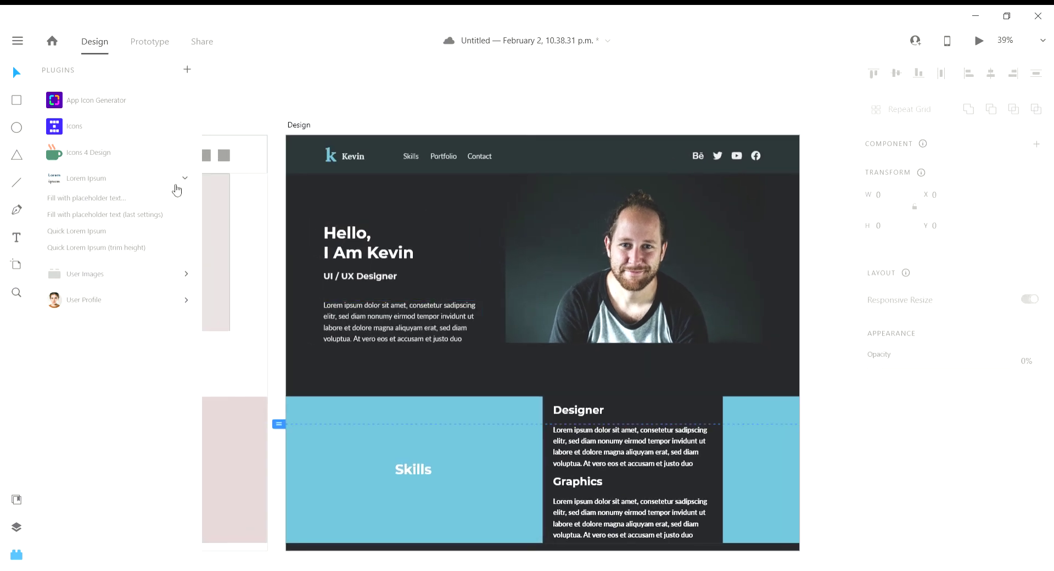
Step: Draw a rectangle about 898 by 661 over the hero text and the portrait's edge, and give it a linear gradient fill
{"action": "left_click", "coordinate": [16, 100]}
{"action": "left_click_drag", "start_coordinate": [303, 184], "coordinate": [543, 360]}
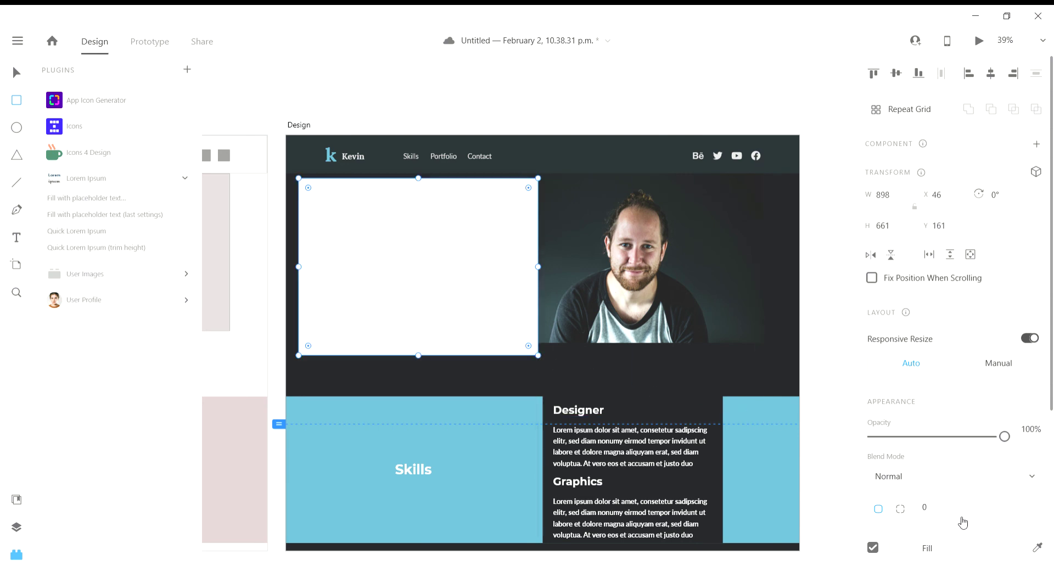
{"action": "scroll", "coordinate": [963, 523], "scroll_direction": "down", "scroll_amount": 3}
{"action": "left_click", "coordinate": [900, 394]}
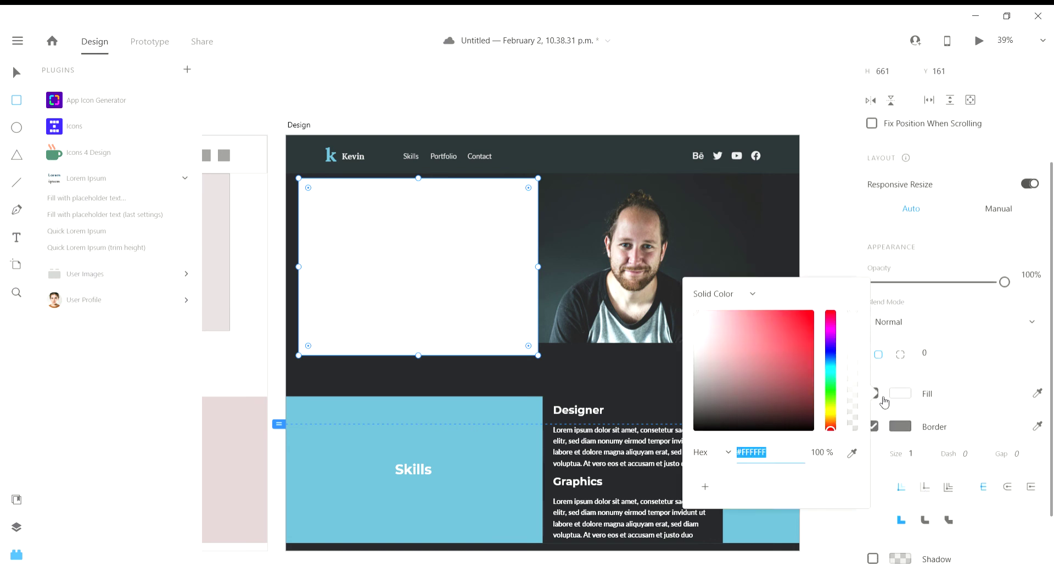
{"action": "left_click", "coordinate": [739, 294]}
{"action": "left_click", "coordinate": [742, 329]}
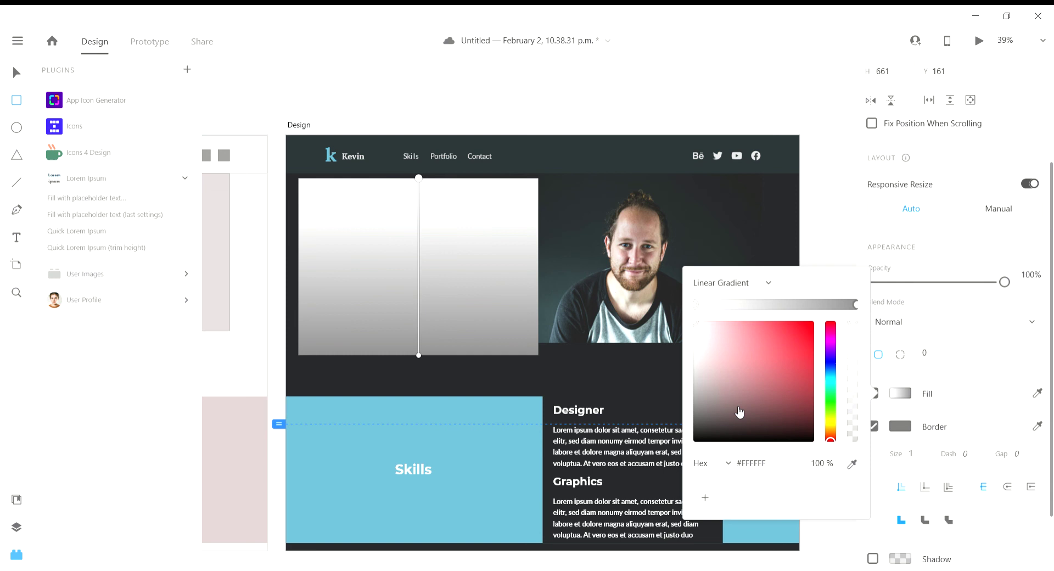
Step: Set both gradient stops to the sampled background colour #232426, lower the end stop's opacity to 27%, and remove the rectangle's border
{"action": "left_click", "coordinate": [852, 464]}
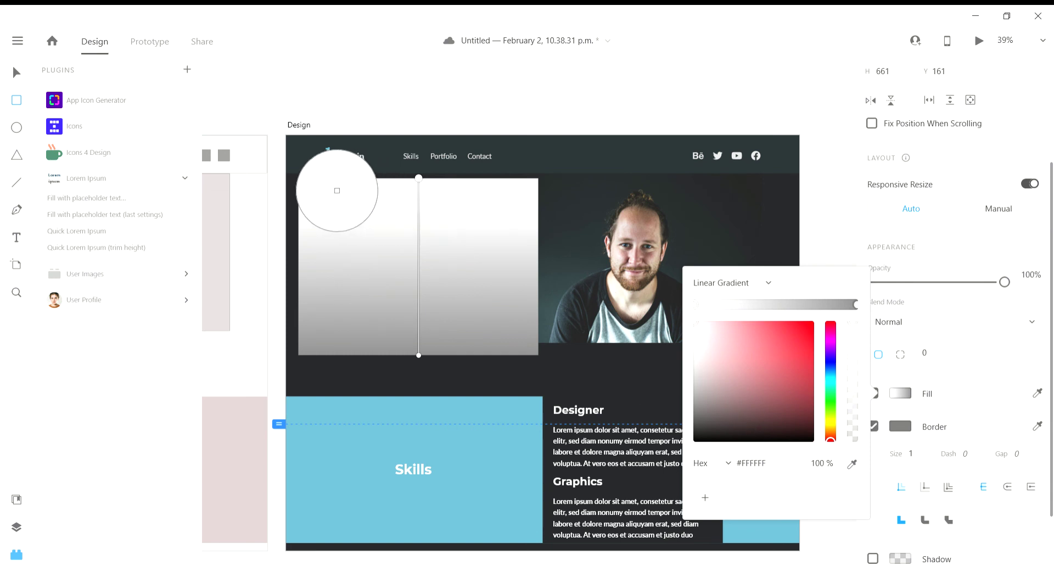
{"action": "left_click", "coordinate": [292, 185]}
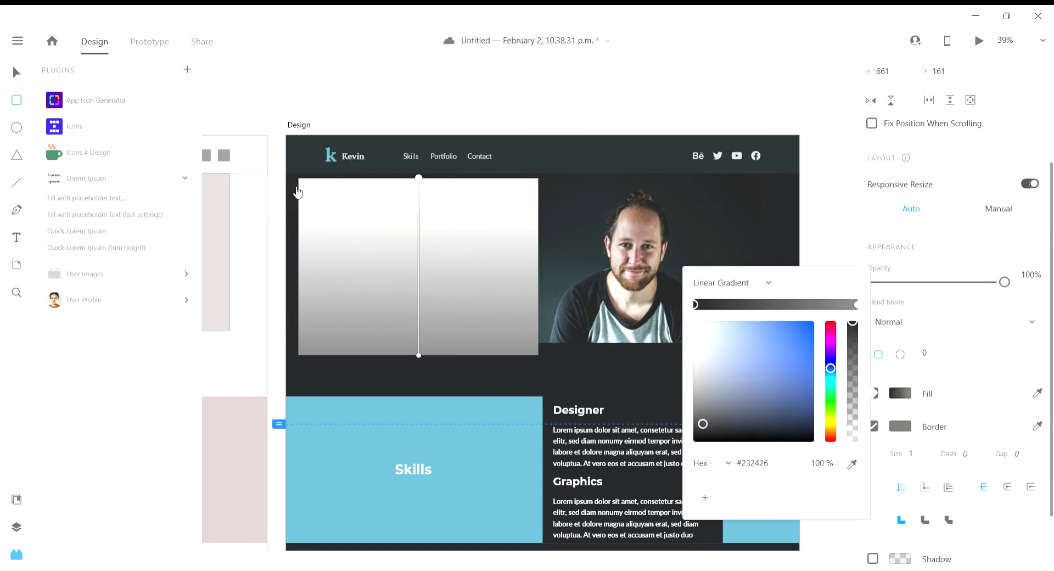
{"action": "left_click", "coordinate": [856, 304]}
{"action": "left_click", "coordinate": [853, 466]}
{"action": "left_click", "coordinate": [583, 365]}
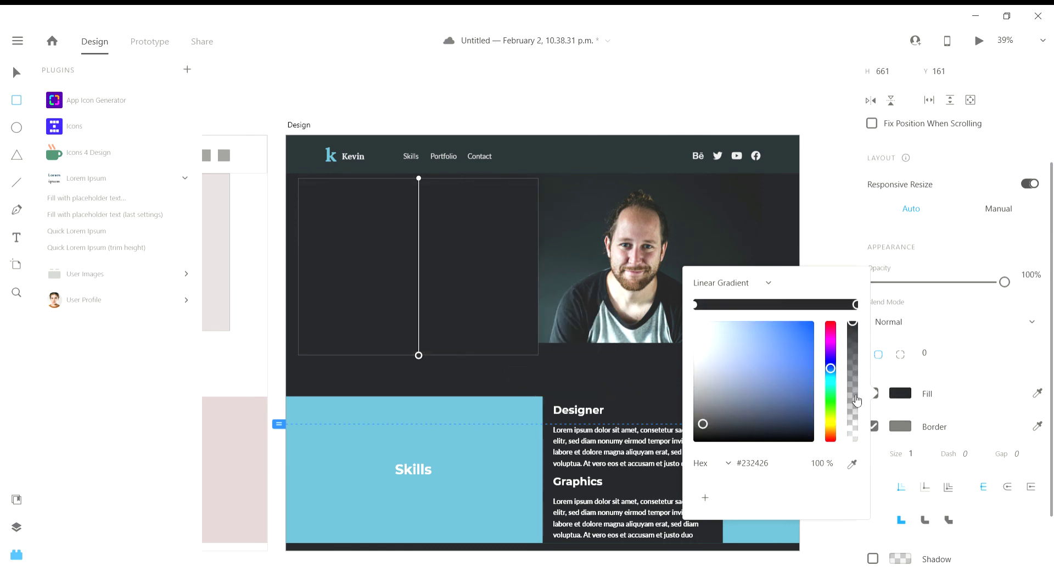
{"action": "left_click_drag", "start_coordinate": [856, 329], "coordinate": [854, 410]}
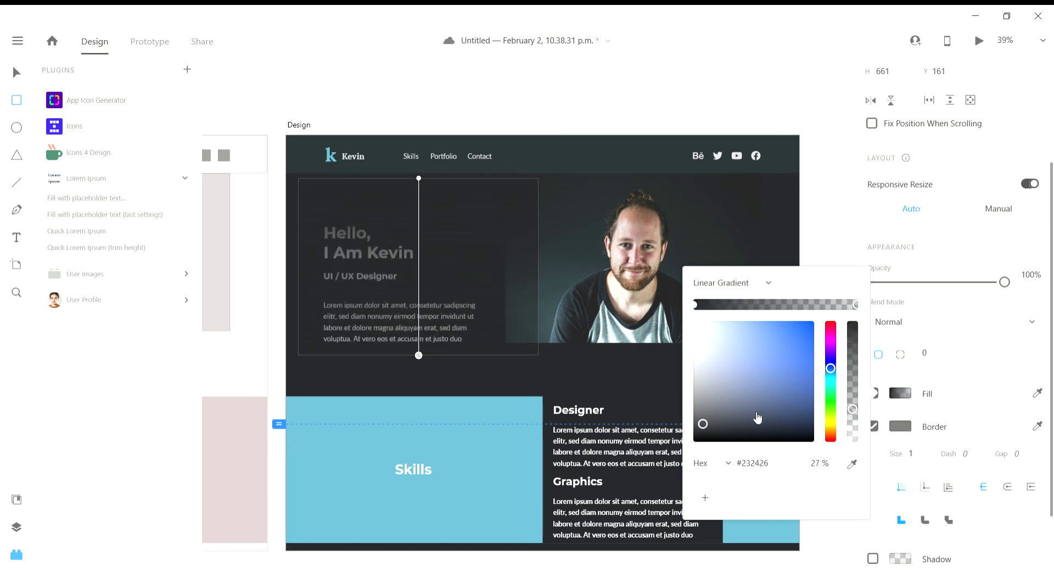
{"action": "left_click", "coordinate": [895, 444]}
{"action": "left_click", "coordinate": [872, 426]}
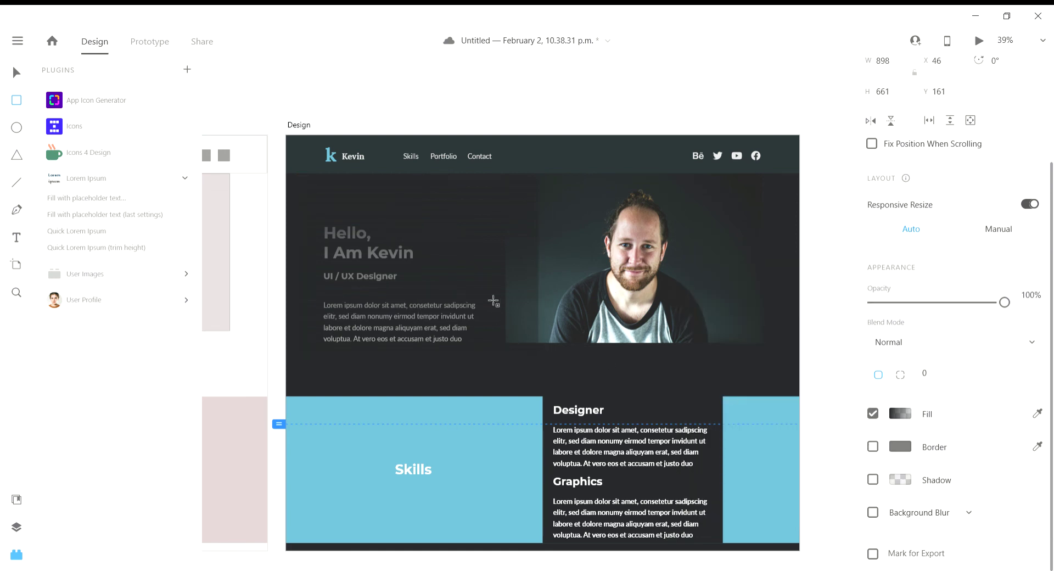
Step: Run the rectangle's gradient diagonally from its upper-left corner to its lower-right corner and raise the end stop's opacity
{"action": "key", "text": "v"}
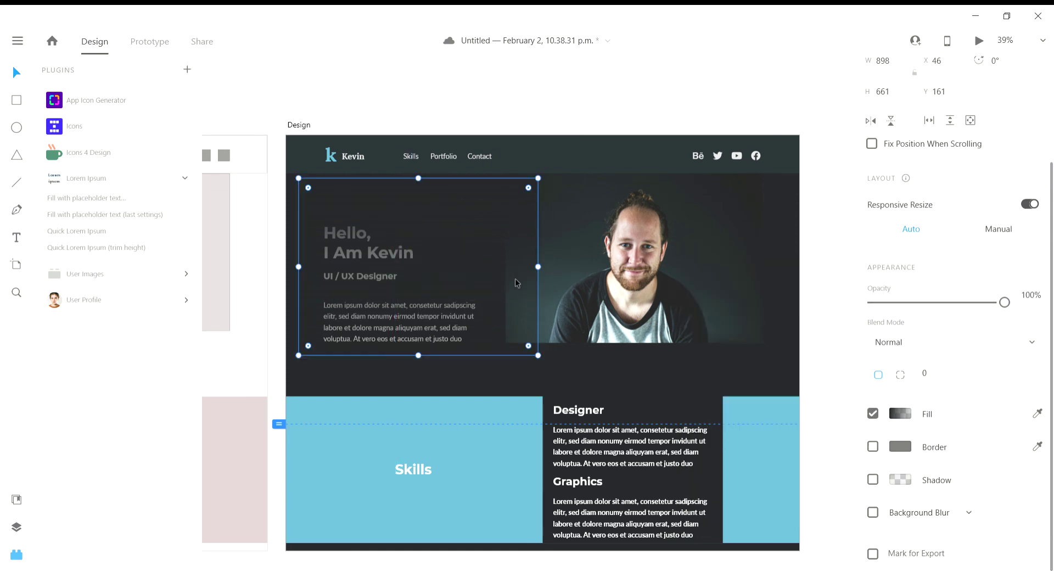
{"action": "left_click", "coordinate": [904, 414]}
{"action": "left_click_drag", "start_coordinate": [418, 179], "coordinate": [308, 184]}
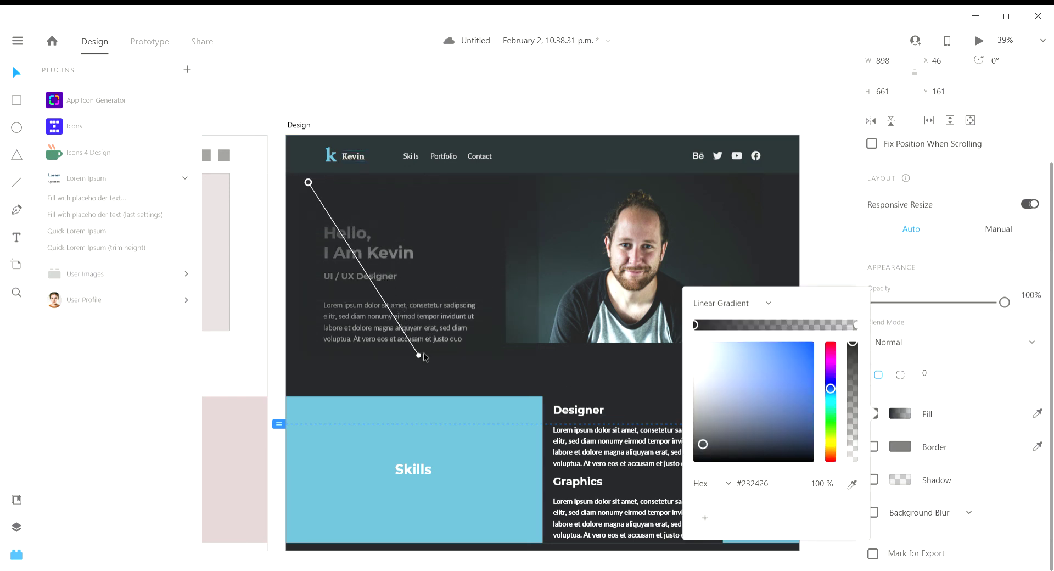
{"action": "left_click_drag", "start_coordinate": [419, 356], "coordinate": [538, 345]}
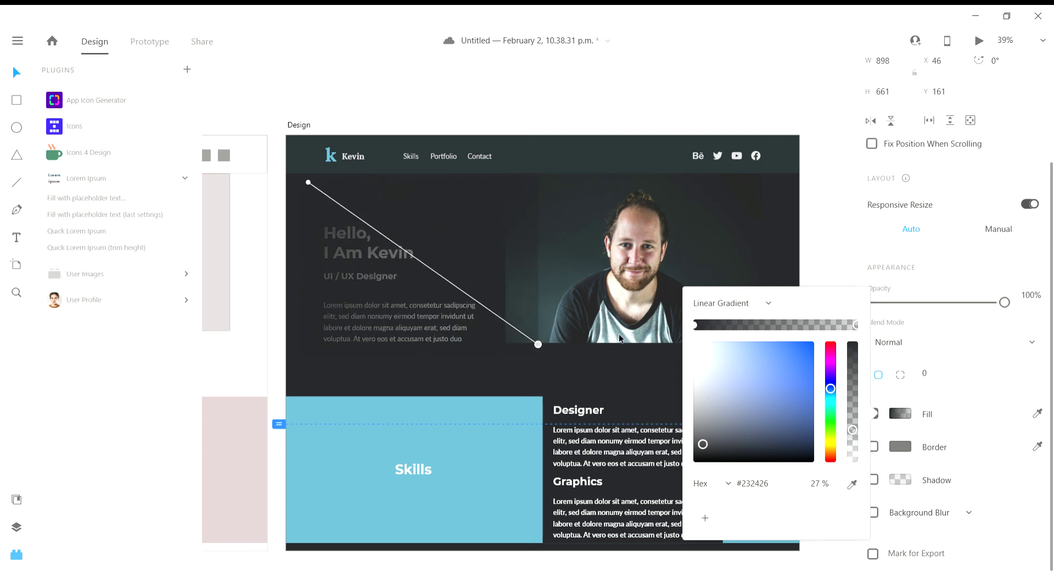
{"action": "left_click_drag", "start_coordinate": [858, 429], "coordinate": [854, 386]}
{"action": "left_click", "coordinate": [814, 389]}
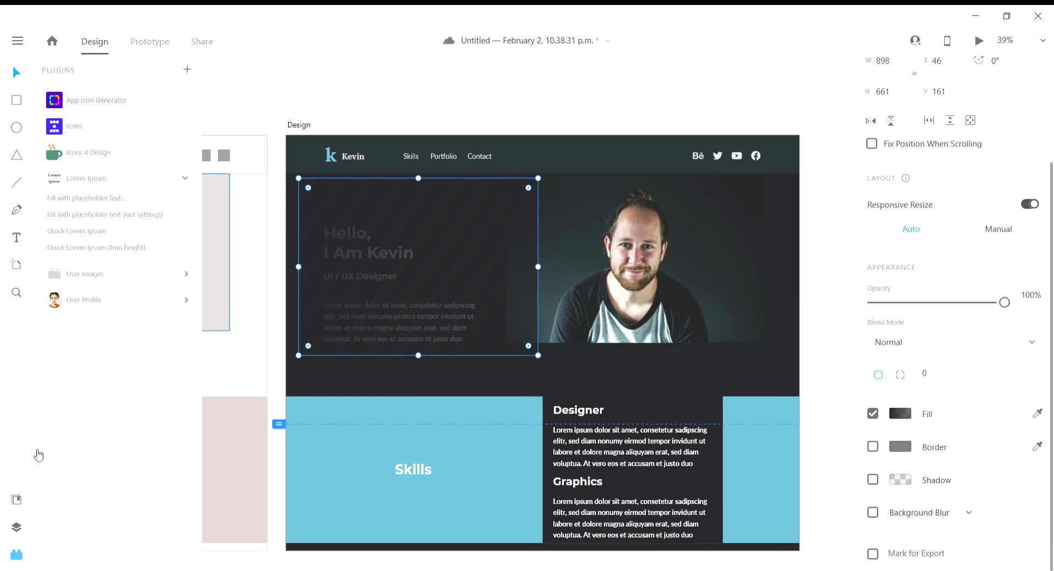
Step: Move the gradient rectangle behind the hero text, directly above the portrait in the layer order
{"action": "left_click", "coordinate": [16, 526]}
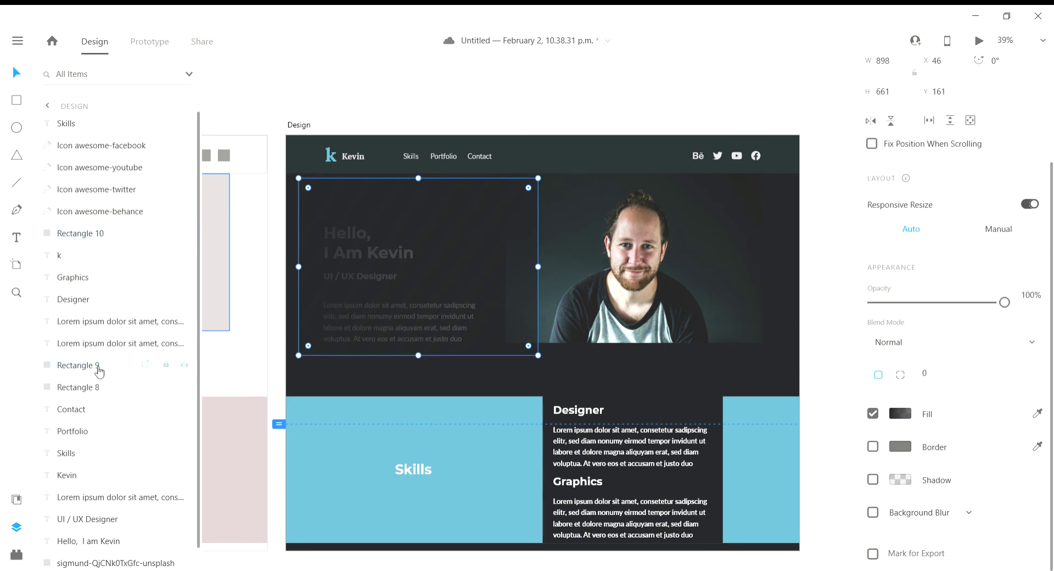
{"action": "left_click_drag", "start_coordinate": [90, 236], "coordinate": [123, 529]}
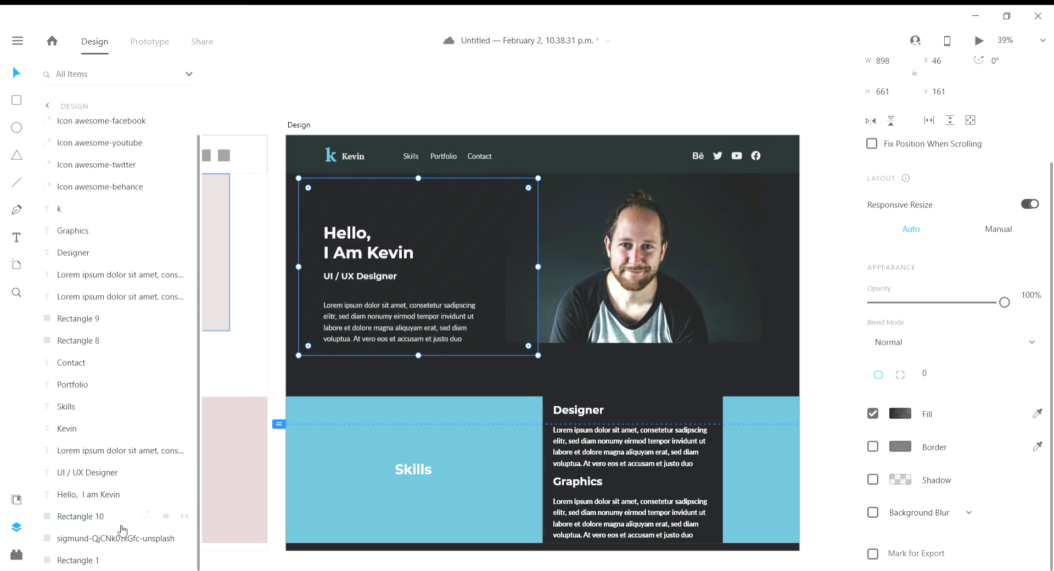
{"action": "left_click", "coordinate": [559, 90]}
{"action": "scroll", "coordinate": [530, 277], "scroll_direction": "up", "scroll_amount": 2}
{"action": "left_click", "coordinate": [523, 316]}
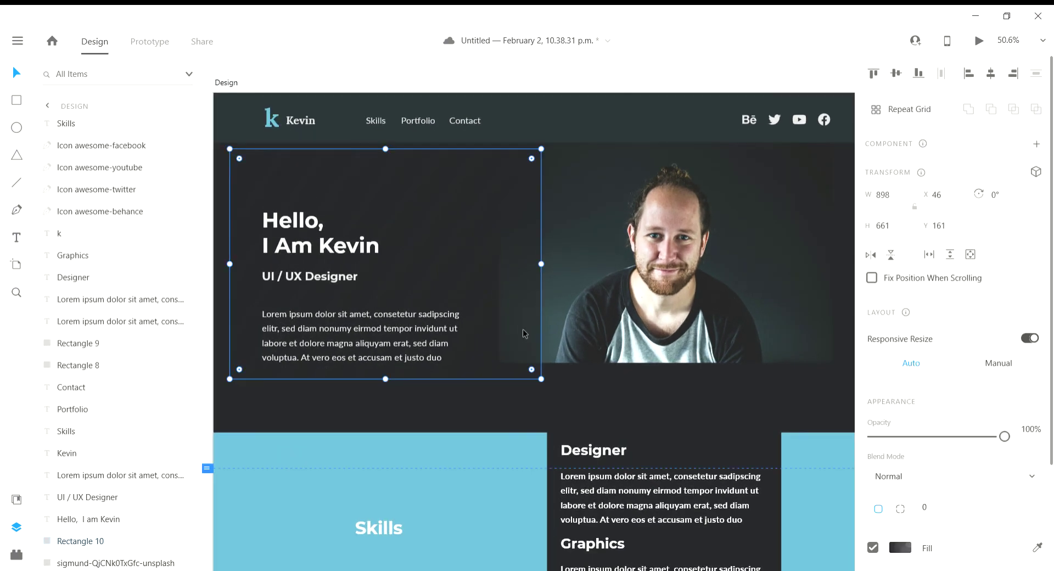
Step: Try re-aiming the rectangle's linear gradient diagonally from beside the hero heading to the portrait's lower edge
{"action": "double_click", "coordinate": [519, 320]}
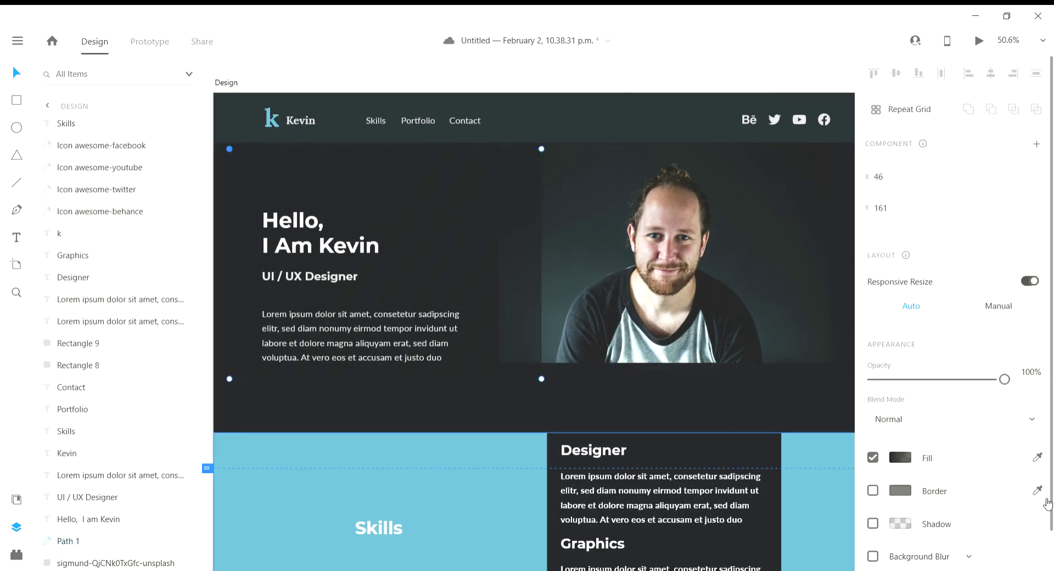
{"action": "left_click", "coordinate": [910, 458]}
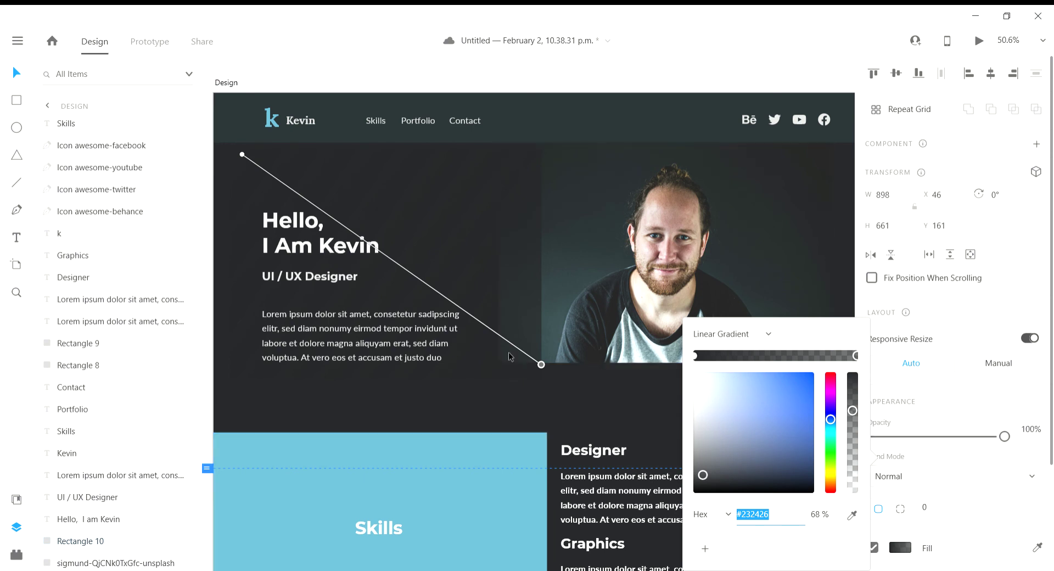
{"action": "left_click_drag", "start_coordinate": [541, 364], "coordinate": [757, 222]}
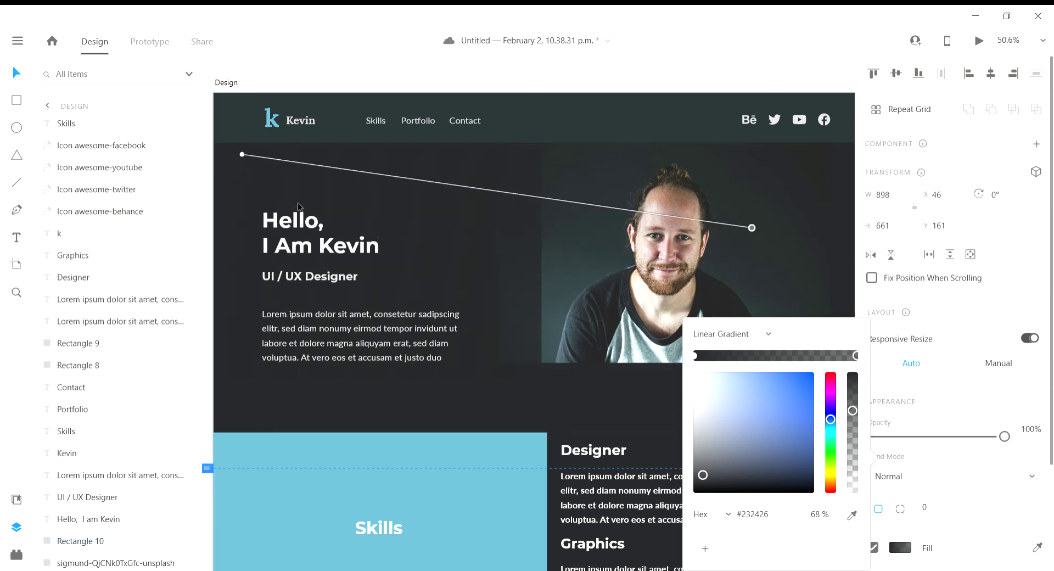
{"action": "left_click_drag", "start_coordinate": [246, 157], "coordinate": [333, 165]}
{"action": "left_click_drag", "start_coordinate": [752, 227], "coordinate": [606, 367]}
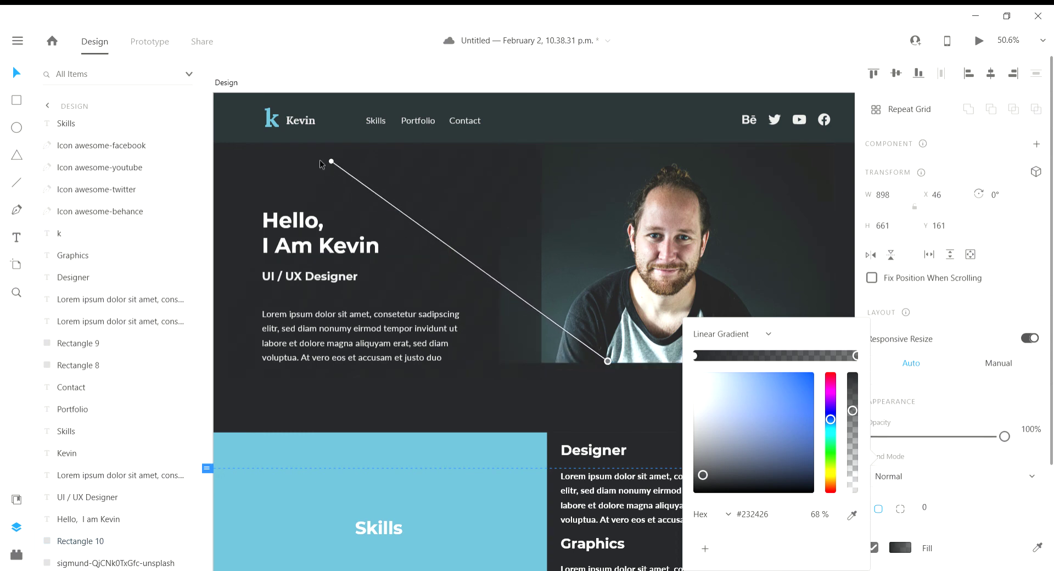
{"action": "left_click_drag", "start_coordinate": [331, 163], "coordinate": [389, 221]}
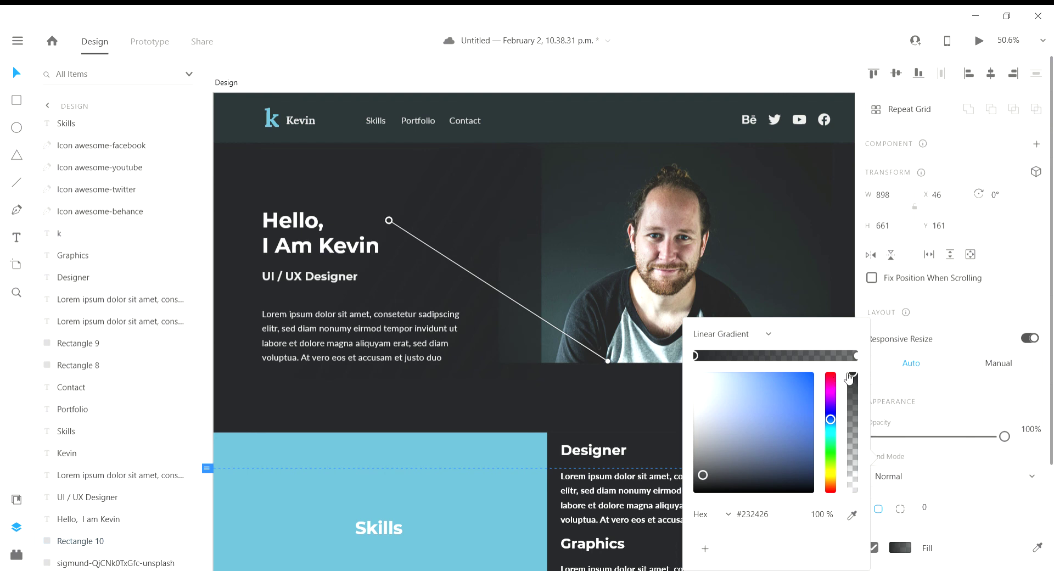
Step: Try an end-stop opacity of 73% with the gradient running from the UI / UX Designer subtitle to the portrait's lower part
{"action": "left_click", "coordinate": [859, 356]}
{"action": "mouse_move", "coordinate": [854, 411]}
{"action": "left_mouse_down"}
{"action": "mouse_move", "coordinate": [855, 440]}
{"action": "mouse_move", "coordinate": [867, 384]}
{"action": "mouse_move", "coordinate": [860, 471]}
{"action": "mouse_move", "coordinate": [864, 416]}
{"action": "left_mouse_up"}
{"action": "left_click_drag", "start_coordinate": [608, 361], "coordinate": [546, 361]}
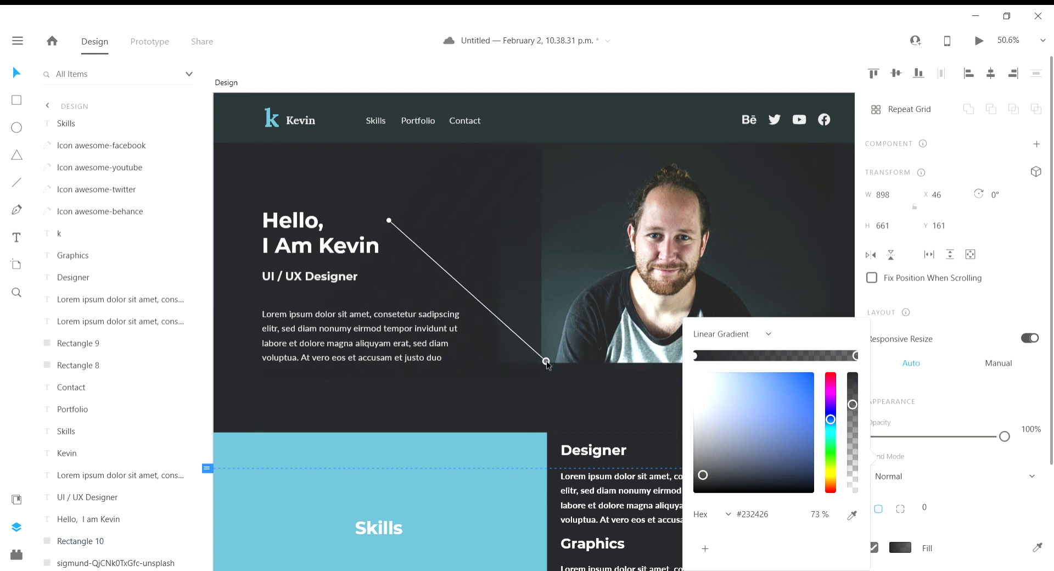
{"action": "left_click_drag", "start_coordinate": [389, 220], "coordinate": [530, 312]}
{"action": "left_click_drag", "start_coordinate": [559, 410], "coordinate": [276, 345]}
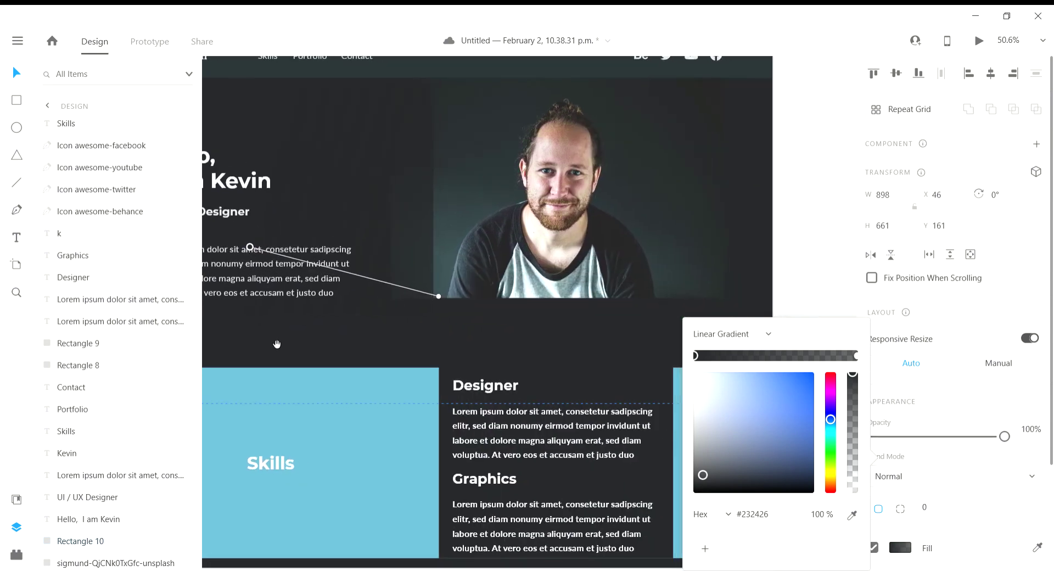
{"action": "scroll", "coordinate": [342, 328], "scroll_direction": "up", "scroll_amount": 2}
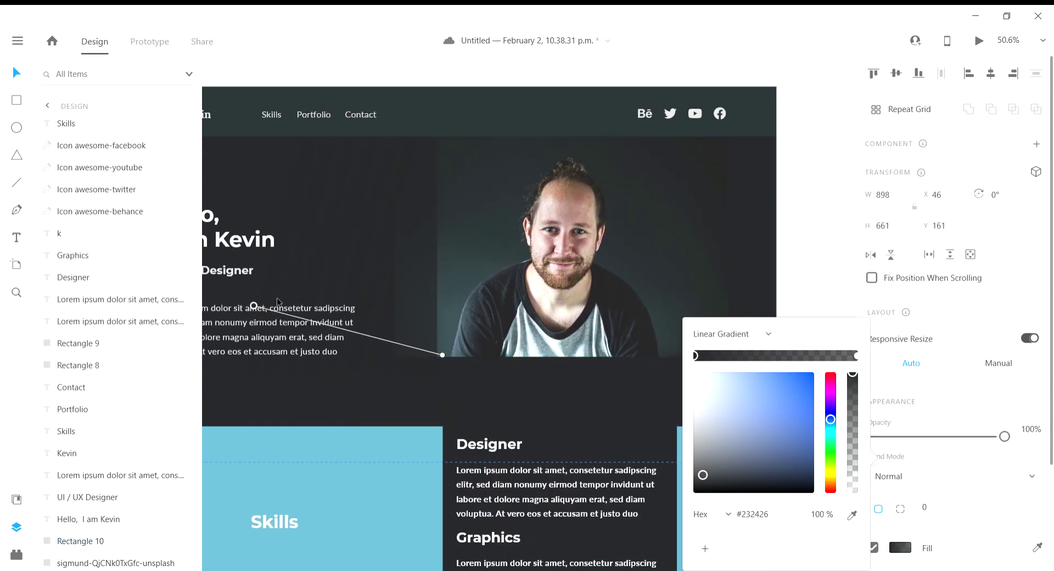
{"action": "left_click_drag", "start_coordinate": [254, 309], "coordinate": [218, 274]}
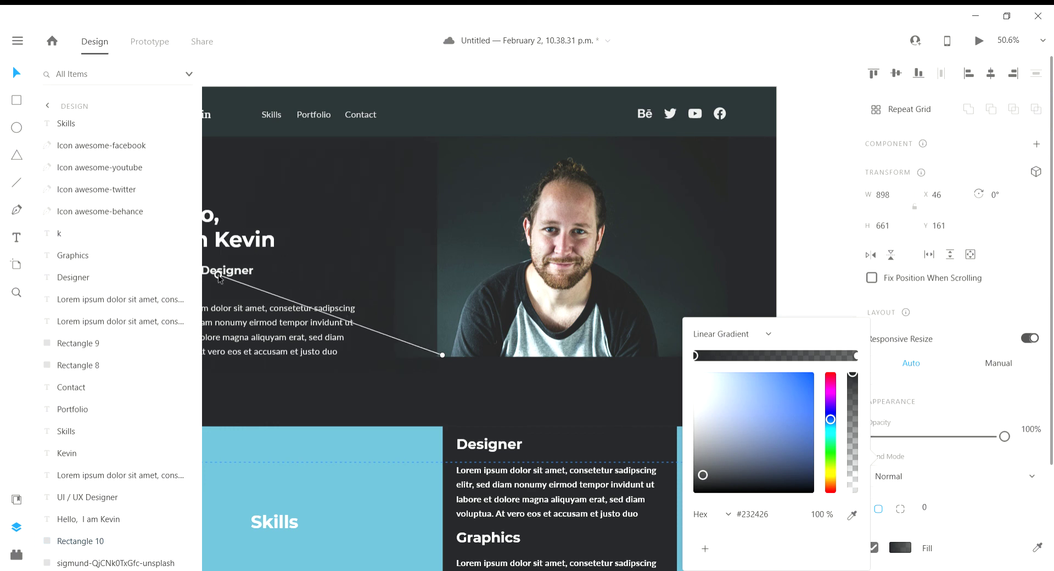
Step: Set the gradient's end stop to 0% opacity and shorten the gradient to a narrow fade across the portrait's left edge
{"action": "left_click_drag", "start_coordinate": [443, 355], "coordinate": [433, 284]}
{"action": "left_click_drag", "start_coordinate": [409, 335], "coordinate": [448, 337]}
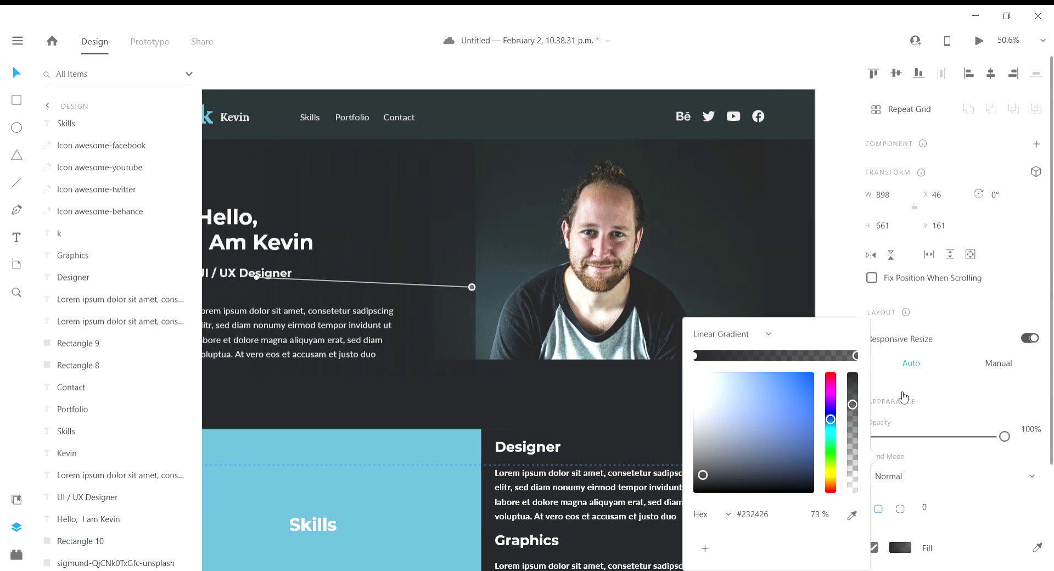
{"action": "left_click_drag", "start_coordinate": [860, 409], "coordinate": [847, 500]}
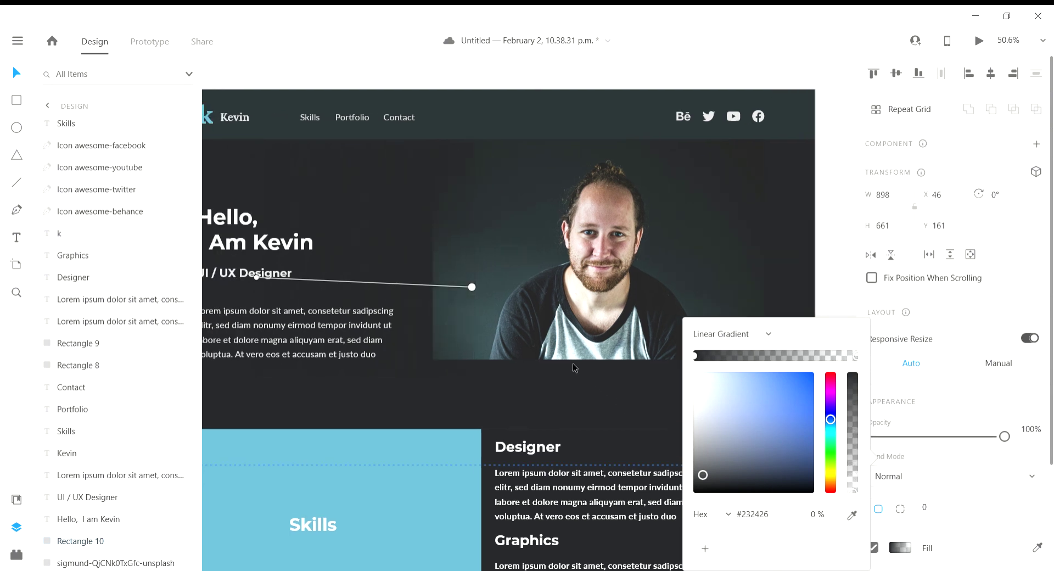
{"action": "scroll", "coordinate": [541, 338], "scroll_direction": "up", "scroll_amount": 2}
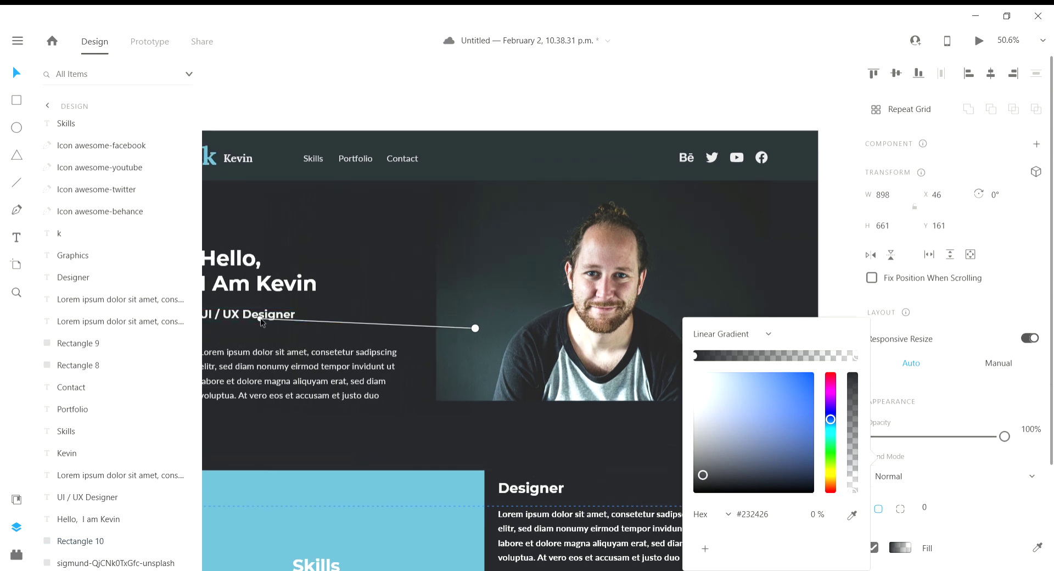
{"action": "left_click_drag", "start_coordinate": [261, 321], "coordinate": [442, 324]}
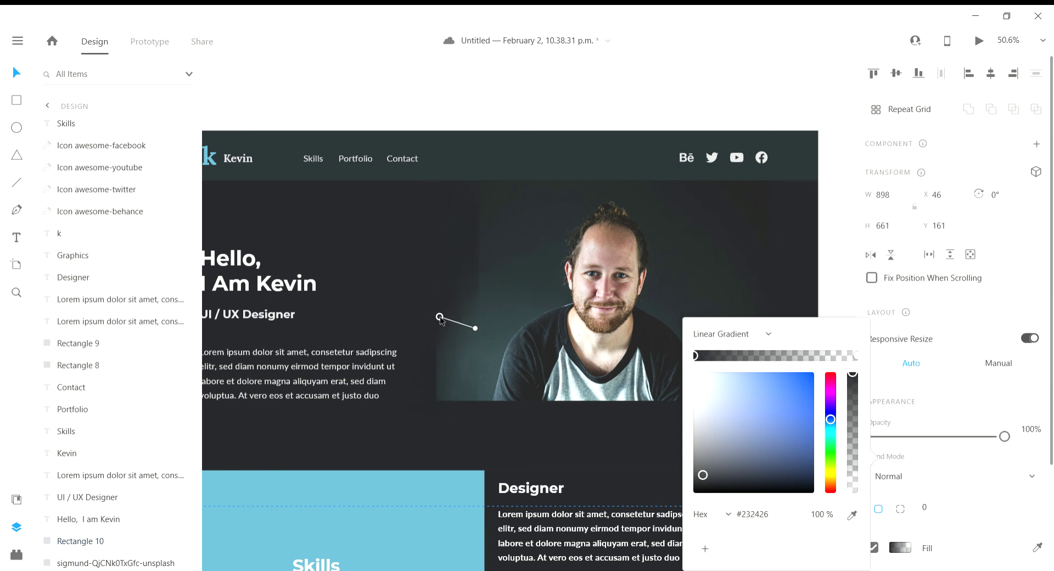
Step: Widen the gradient rectangle to about 1009 and realign its short gradient almost horizontally over the portrait's left side at face height
{"action": "left_click", "coordinate": [468, 281]}
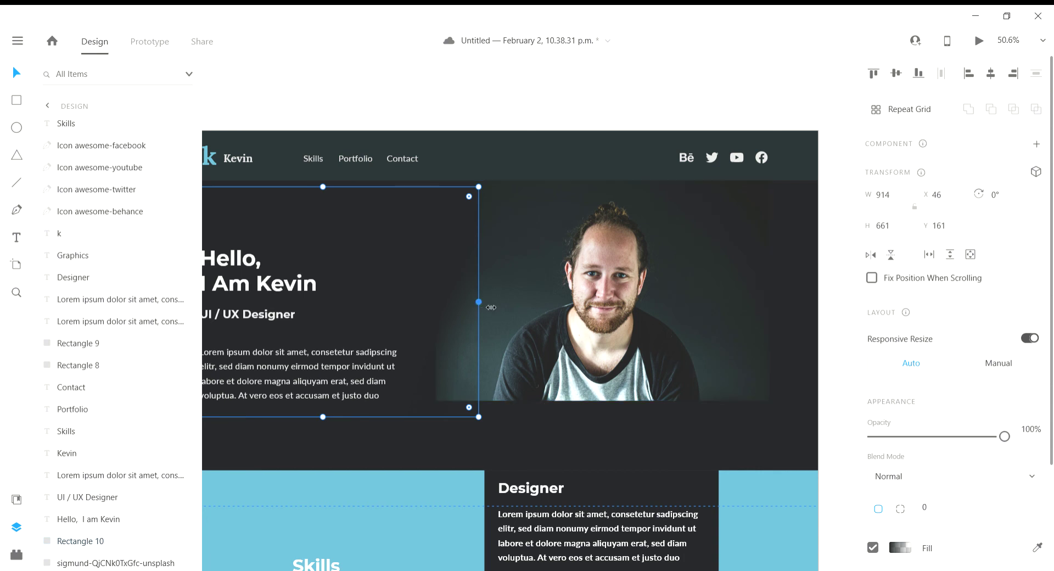
{"action": "left_click_drag", "start_coordinate": [491, 307], "coordinate": [523, 308]}
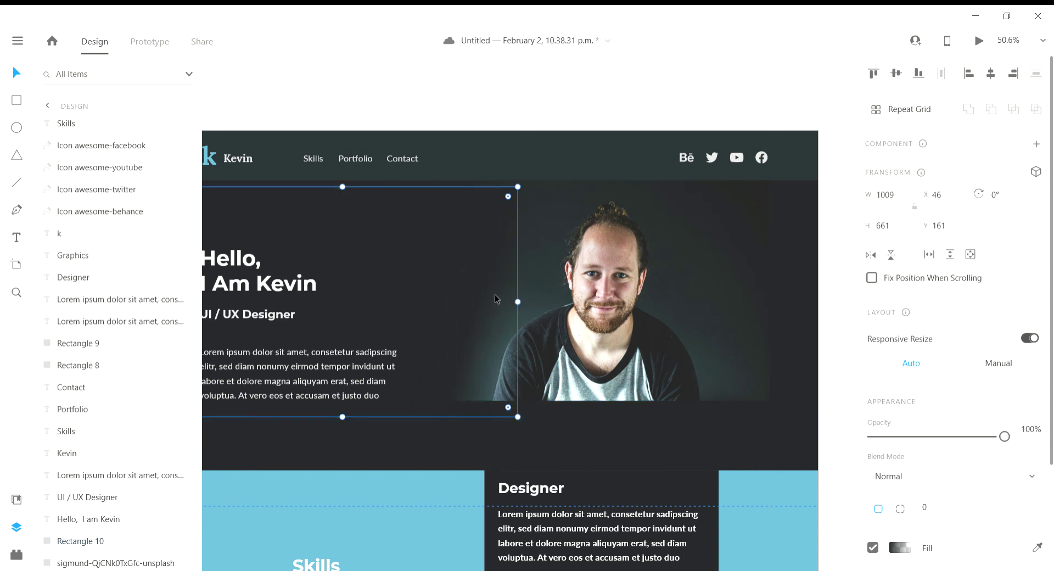
{"action": "left_click", "coordinate": [904, 549]}
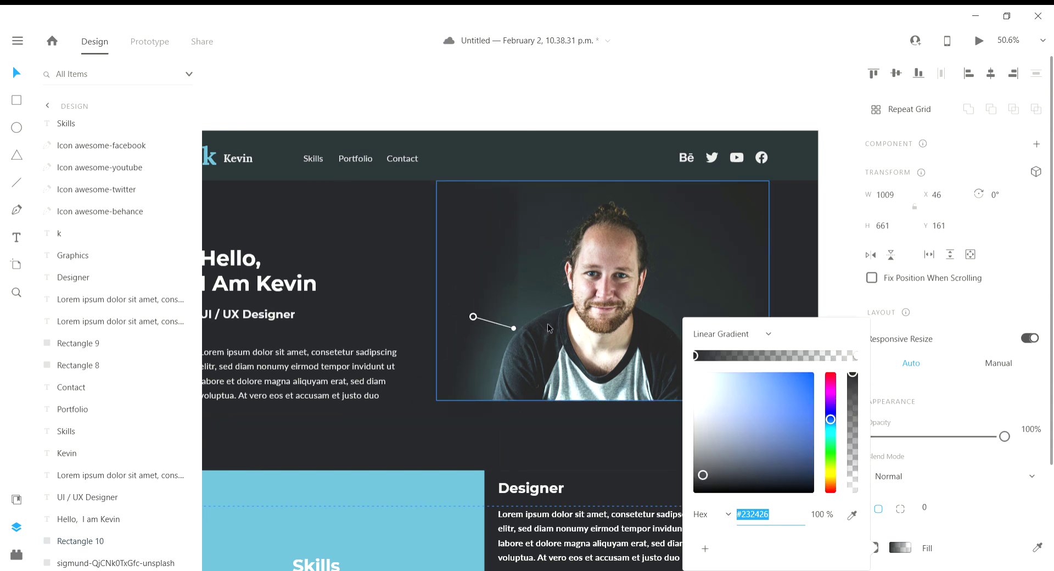
{"action": "mouse_move", "coordinate": [473, 318]}
{"action": "left_mouse_down"}
{"action": "mouse_move", "coordinate": [395, 272]}
{"action": "mouse_move", "coordinate": [388, 285]}
{"action": "mouse_move", "coordinate": [436, 316]}
{"action": "mouse_move", "coordinate": [452, 307]}
{"action": "mouse_move", "coordinate": [456, 320]}
{"action": "left_mouse_up"}
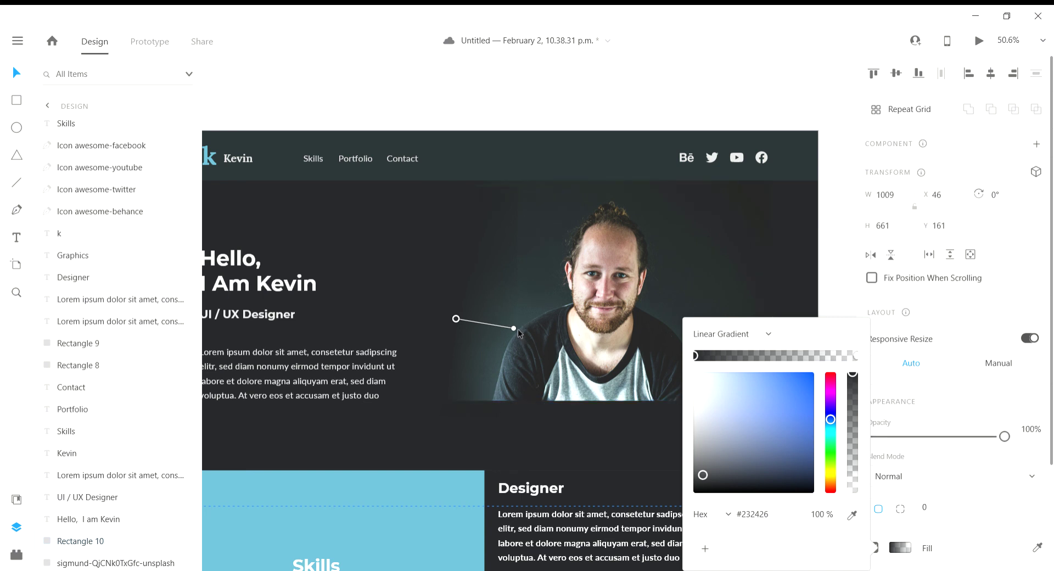
{"action": "left_click_drag", "start_coordinate": [514, 327], "coordinate": [519, 266]}
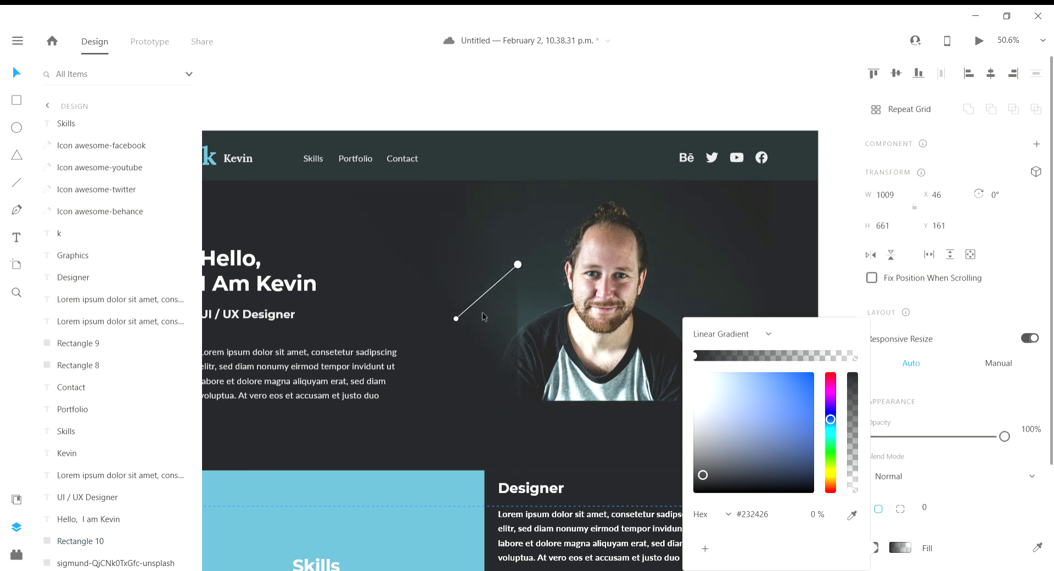
{"action": "left_click_drag", "start_coordinate": [456, 319], "coordinate": [465, 261]}
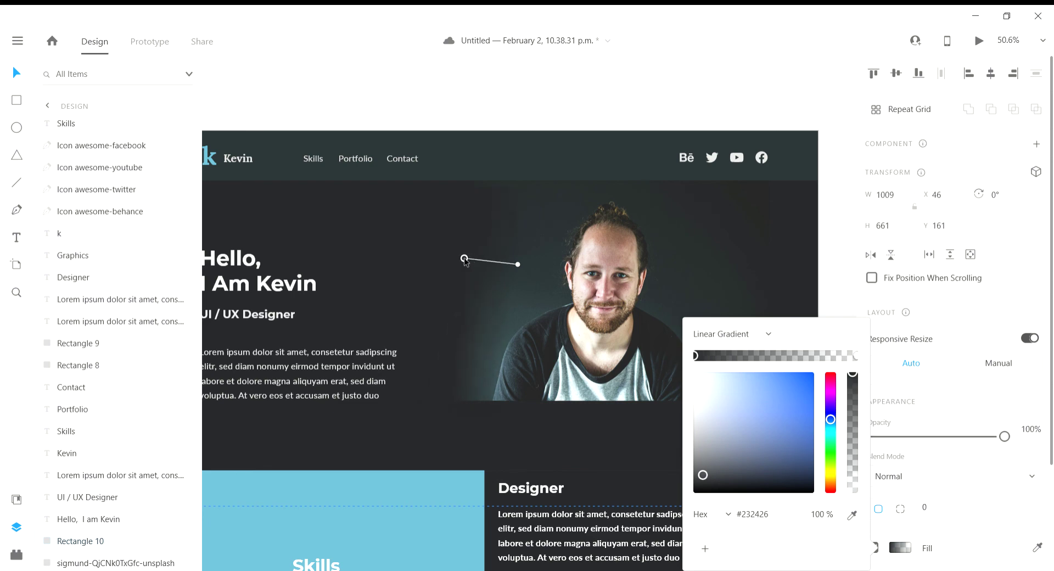
{"action": "left_click", "coordinate": [586, 120]}
{"action": "scroll", "coordinate": [546, 186], "scroll_direction": "down", "scroll_amount": 2}
{"action": "scroll", "coordinate": [540, 323], "scroll_direction": "down", "scroll_amount": 2}
{"action": "scroll", "coordinate": [542, 325], "scroll_direction": "up", "scroll_amount": 3}
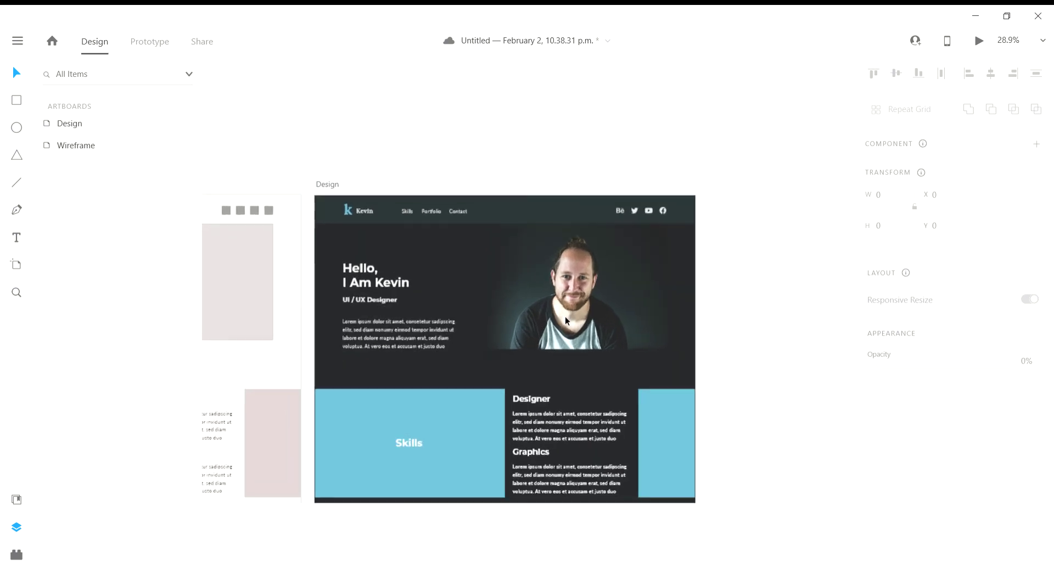
{"action": "scroll", "coordinate": [597, 368], "scroll_direction": "up", "scroll_amount": 1}
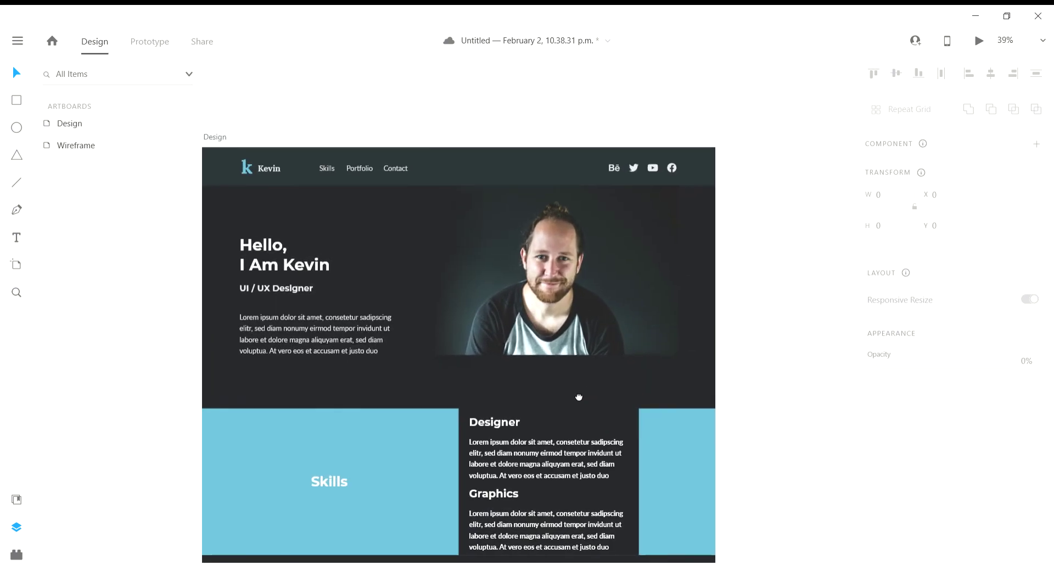
Step: Duplicate the gradient rectangle over the portrait's right edge, mirrored and narrowed to about 651, so that side fades too
{"action": "left_click", "coordinate": [416, 281]}
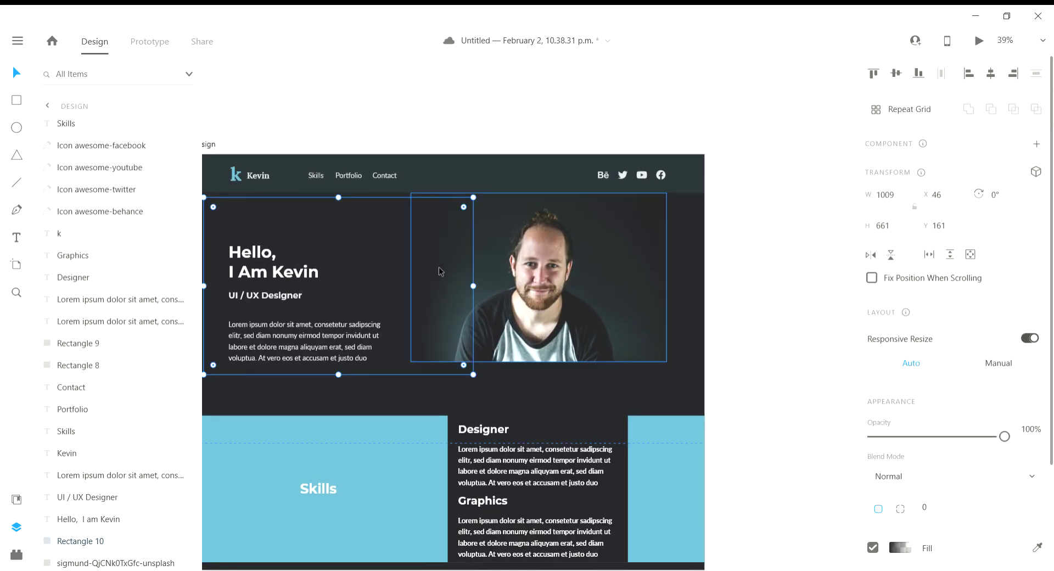
{"action": "left_click_drag", "start_coordinate": [438, 235], "coordinate": [712, 263]}
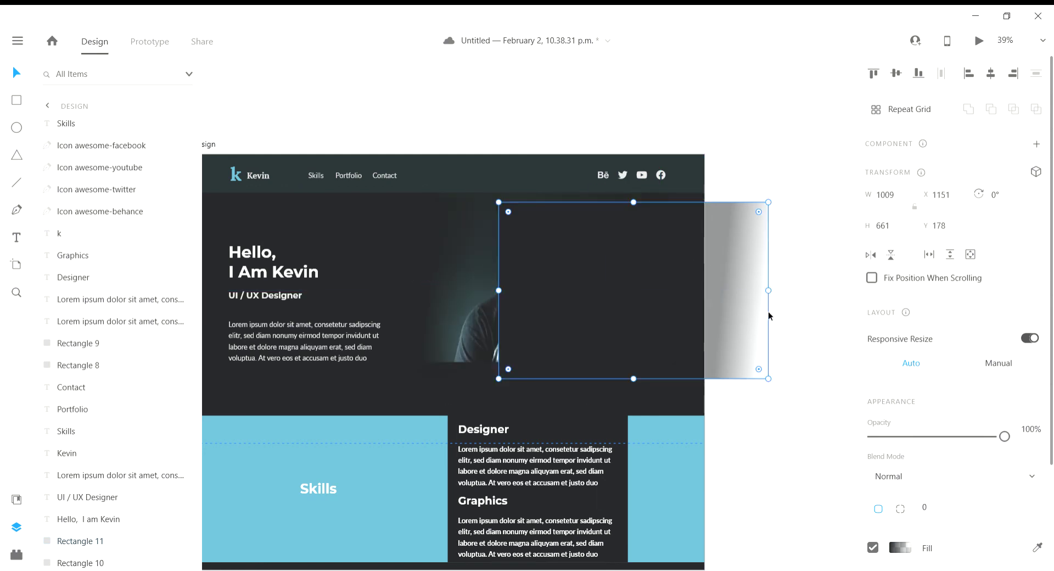
{"action": "left_click_drag", "start_coordinate": [774, 297], "coordinate": [555, 296]}
{"action": "left_click_drag", "start_coordinate": [662, 302], "coordinate": [714, 296]}
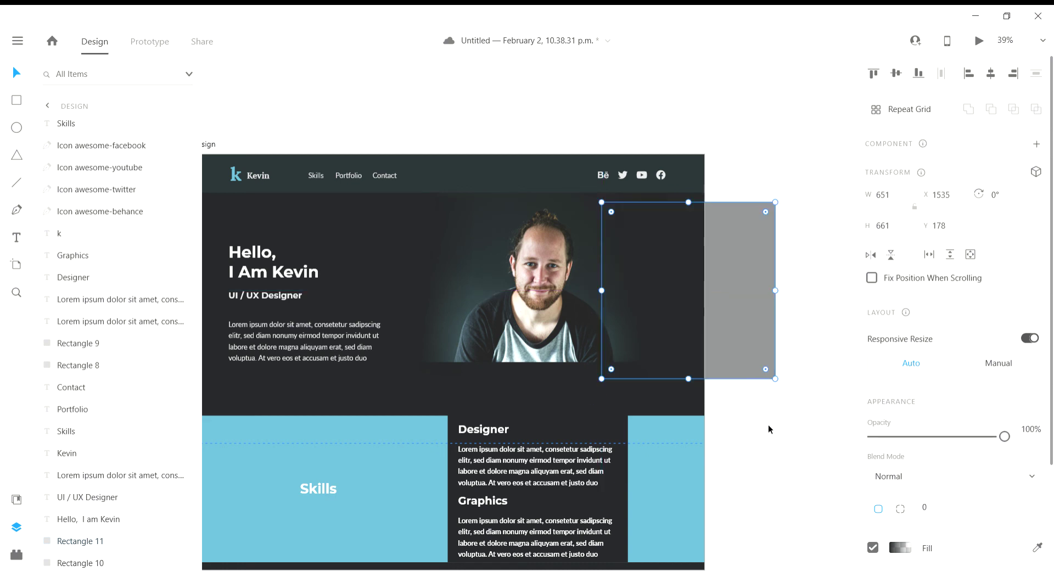
{"action": "key", "text": "Delete"}
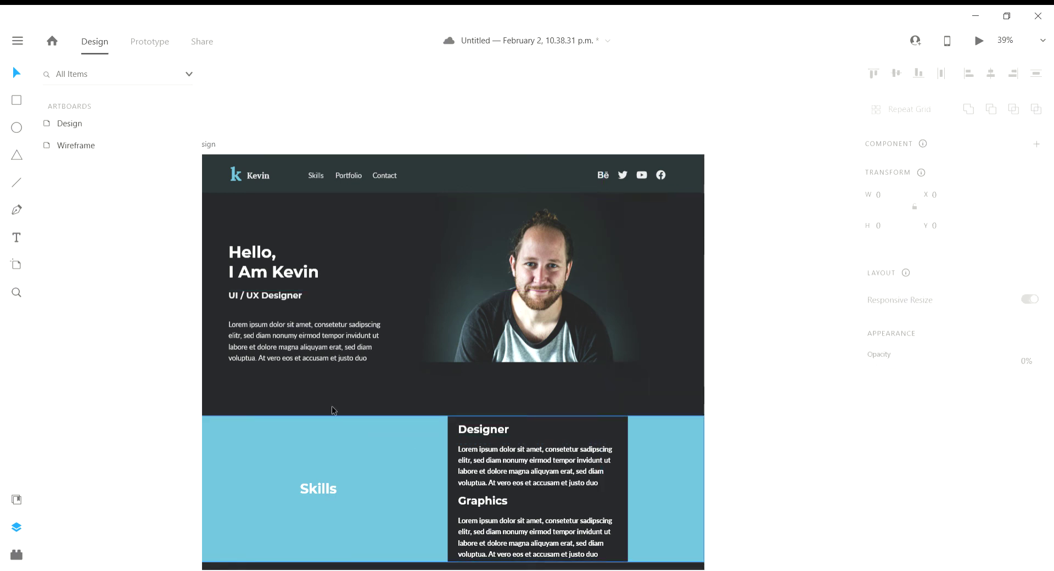
{"action": "left_click_drag", "start_coordinate": [282, 389], "coordinate": [400, 407]}
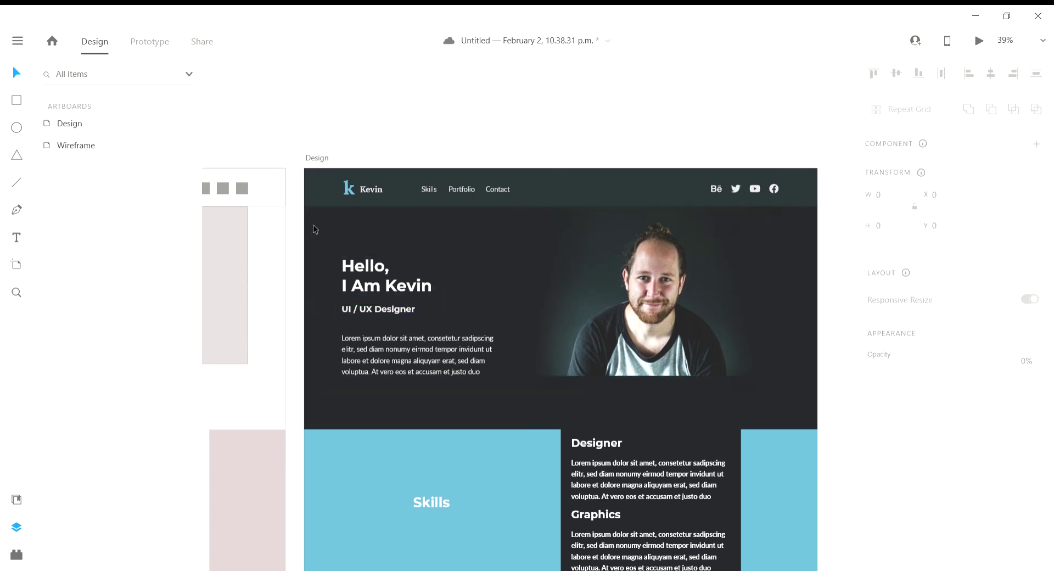
Step: Replace the hero paragraph with "I am a UI/UX designer from New York with more than 10 years of experience."
{"action": "double_click", "coordinate": [423, 361]}
{"action": "key", "text": "BackSpace"}
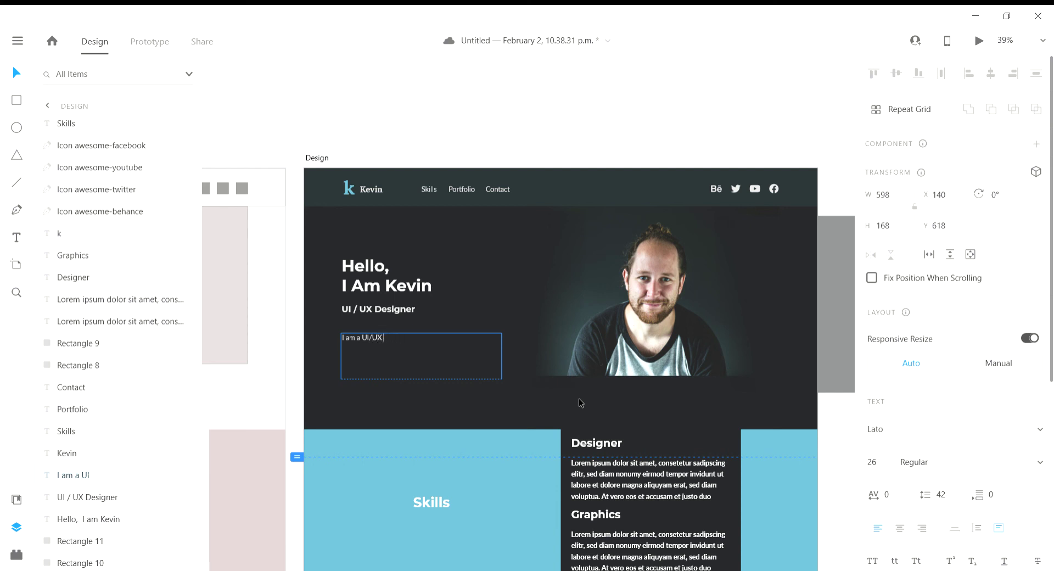
{"action": "type", "text": "r from New Yo"}
{"action": "type", "text": "rk with more th"}
{"action": "type", "text": "j"}
{"action": "key", "text": "BackSpace"}
{"action": "type", "text": "h more thjan"}
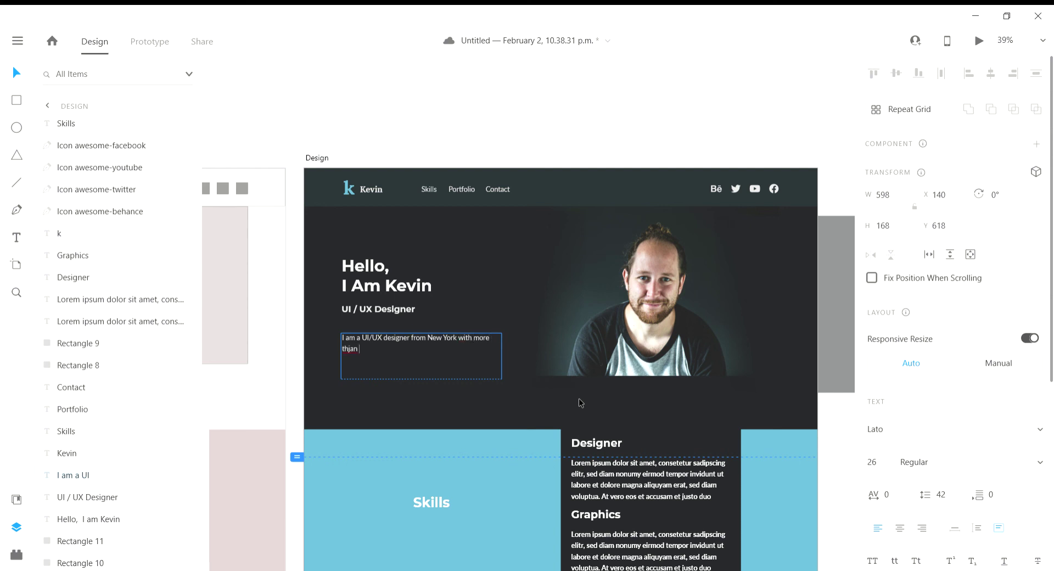
{"action": "key", "text": "BackSpace"}
{"action": "key", "text": "BackSpace"}
{"action": "key", "text": "BackSpace"}
{"action": "key", "text": "BackSpace"}
{"action": "type", "text": "an 10 ye"}
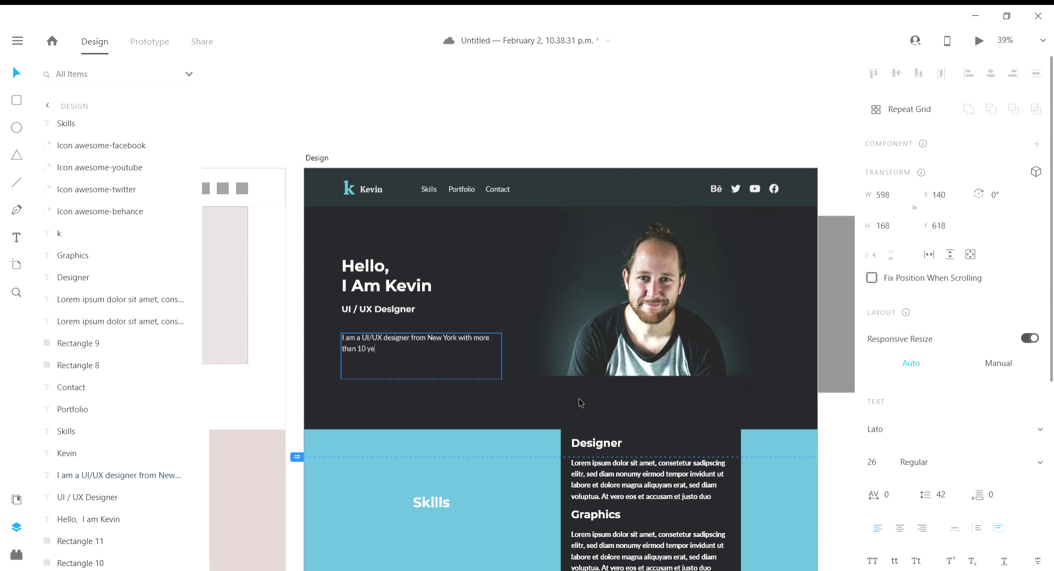
{"action": "type", "text": "ars of experience."}
{"action": "key", "text": "Escape"}
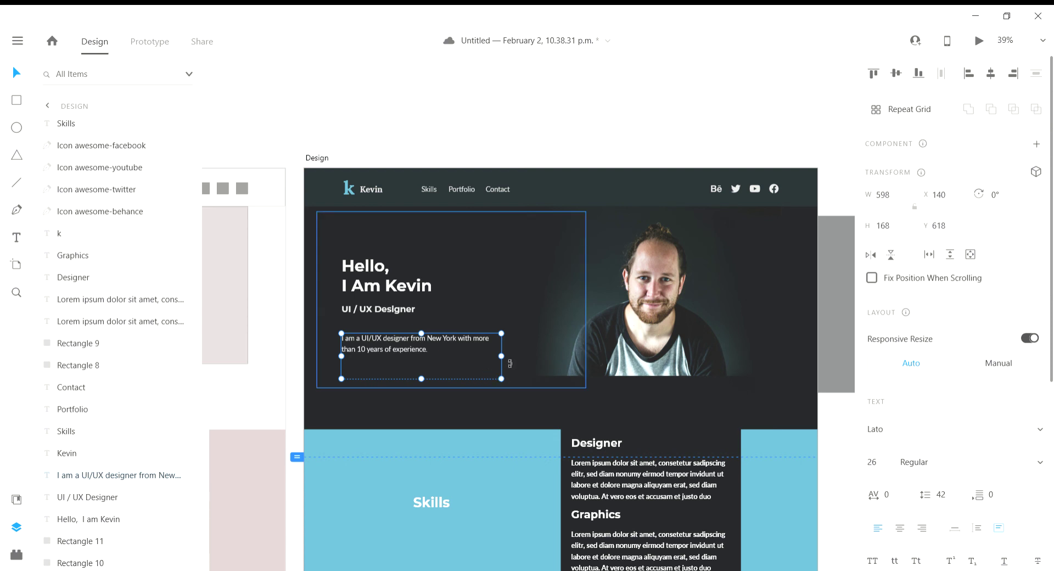
Step: Shrink the hero paragraph's text box to about 485 by 97 so it fits the two lines of text
{"action": "left_click_drag", "start_coordinate": [501, 357], "coordinate": [476, 364]}
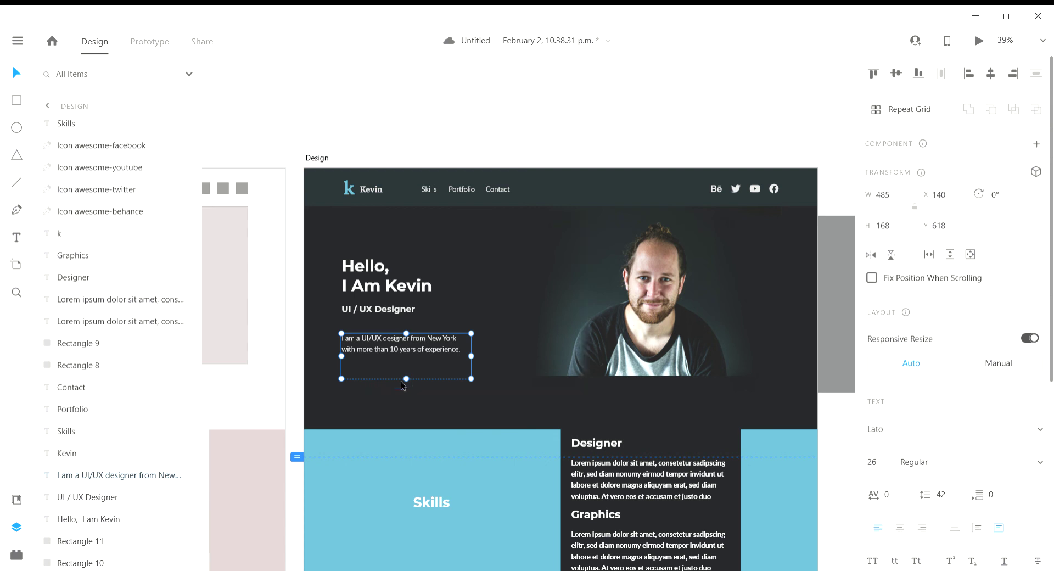
{"action": "left_click_drag", "start_coordinate": [411, 379], "coordinate": [411, 360]}
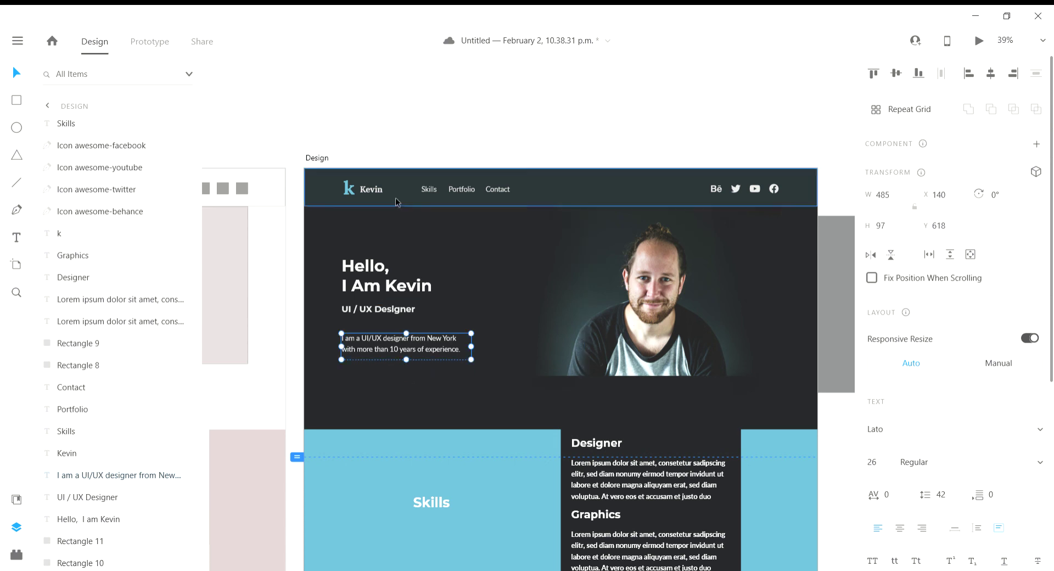
{"action": "left_click", "coordinate": [428, 124]}
{"action": "scroll", "coordinate": [393, 229], "scroll_direction": "down", "scroll_amount": 2}
{"action": "scroll", "coordinate": [411, 243], "scroll_direction": "up", "scroll_amount": 2}
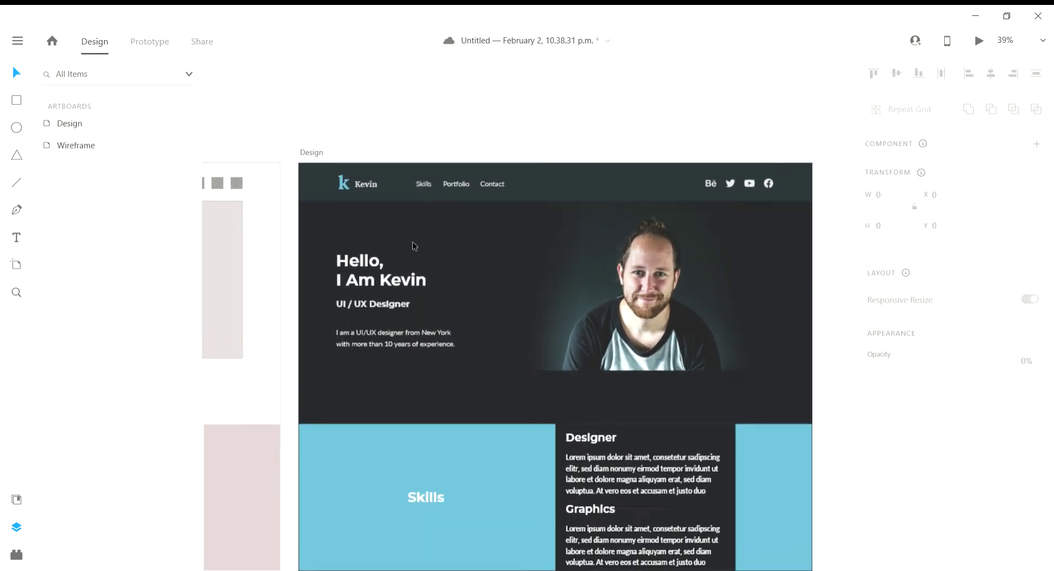
Step: Recolour only the name in the hero heading with the light blue sampled from the k logo
{"action": "left_click_drag", "start_coordinate": [459, 287], "coordinate": [474, 288]}
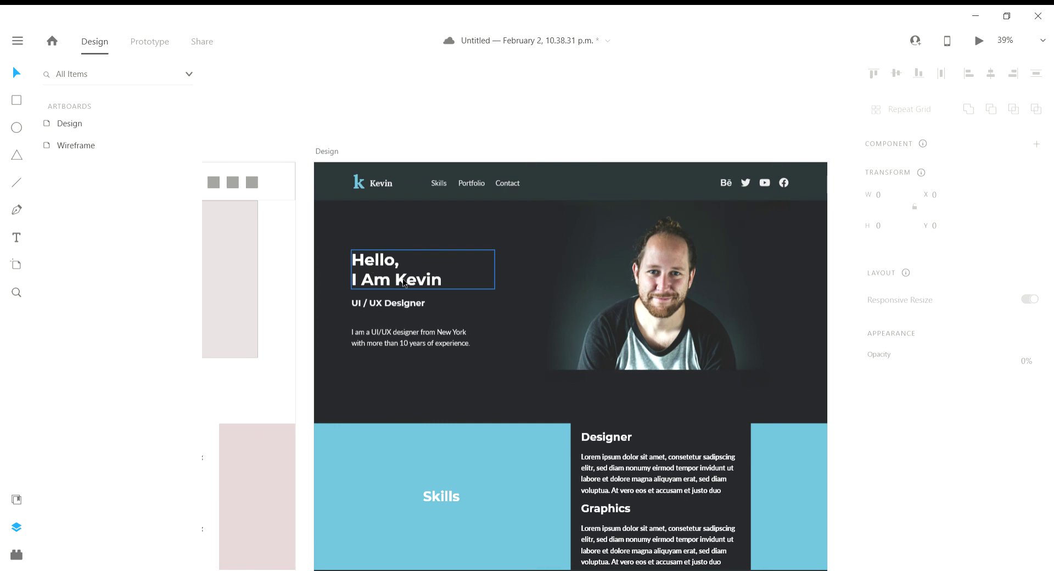
{"action": "double_click", "coordinate": [404, 283]}
{"action": "double_click", "coordinate": [430, 285]}
{"action": "scroll", "coordinate": [977, 488], "scroll_direction": "down", "scroll_amount": 4}
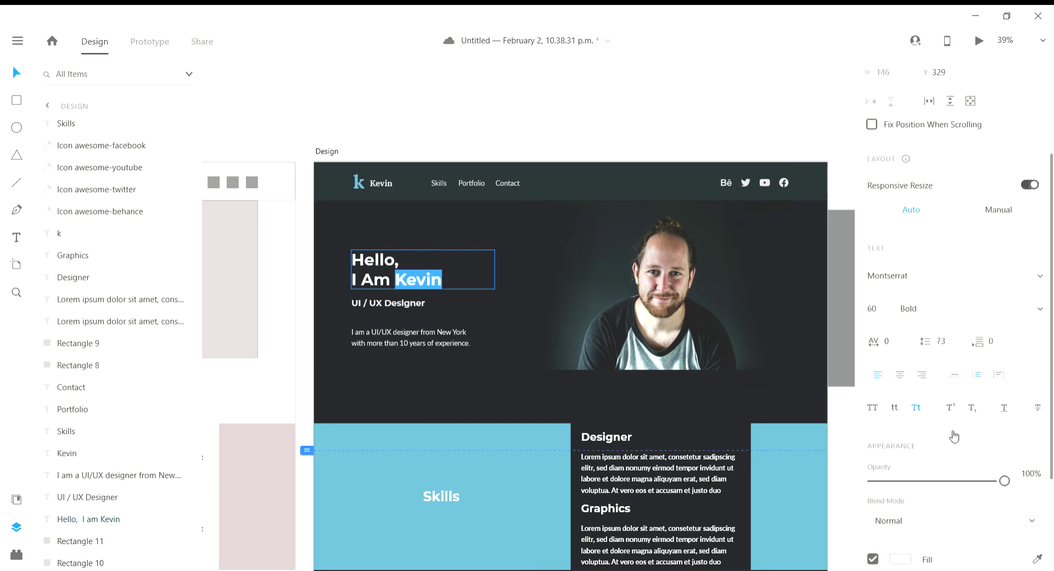
{"action": "left_click", "coordinate": [1039, 482]}
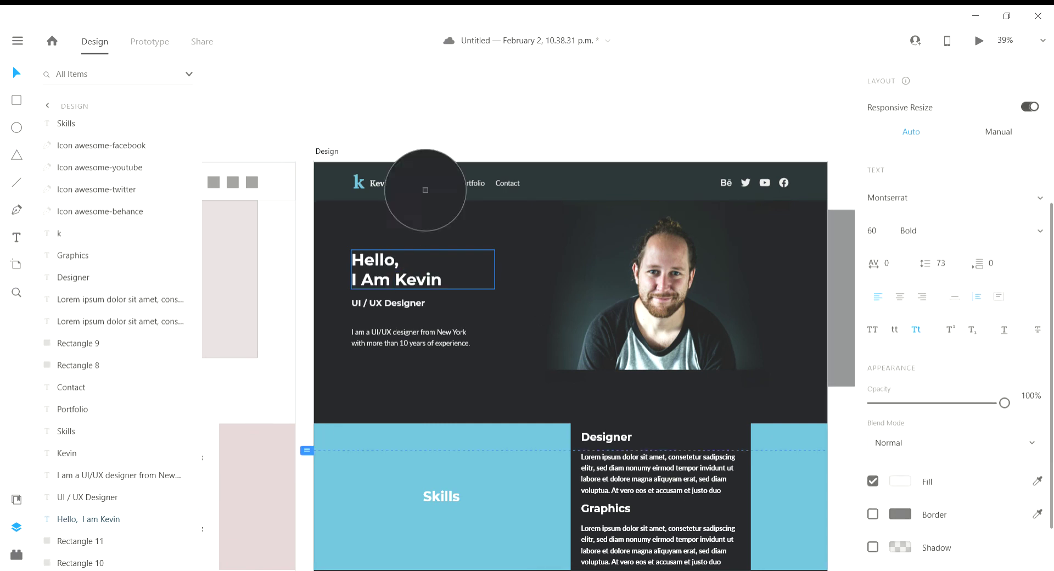
{"action": "left_click", "coordinate": [361, 186]}
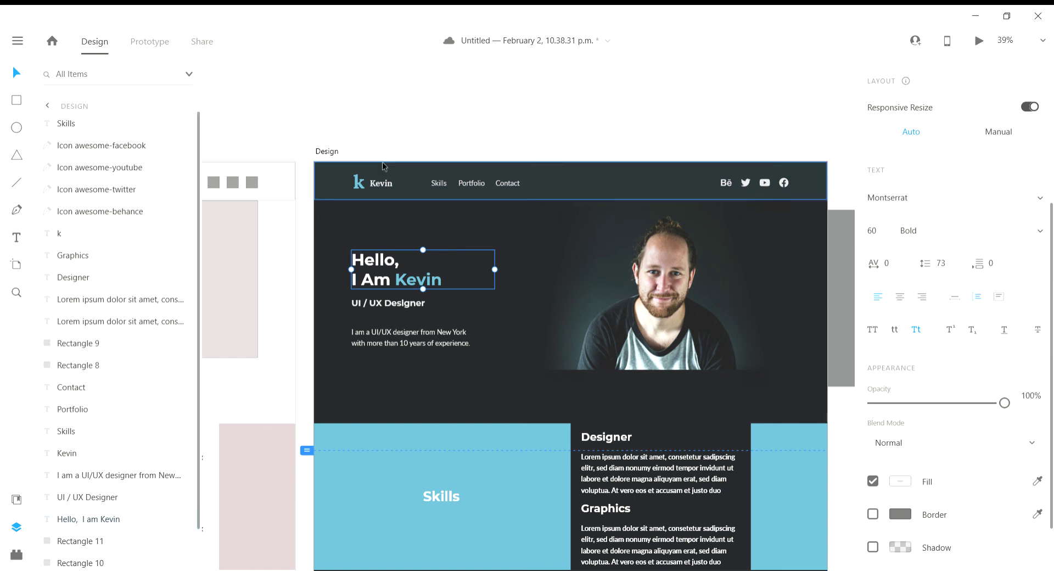
{"action": "left_click", "coordinate": [450, 135]}
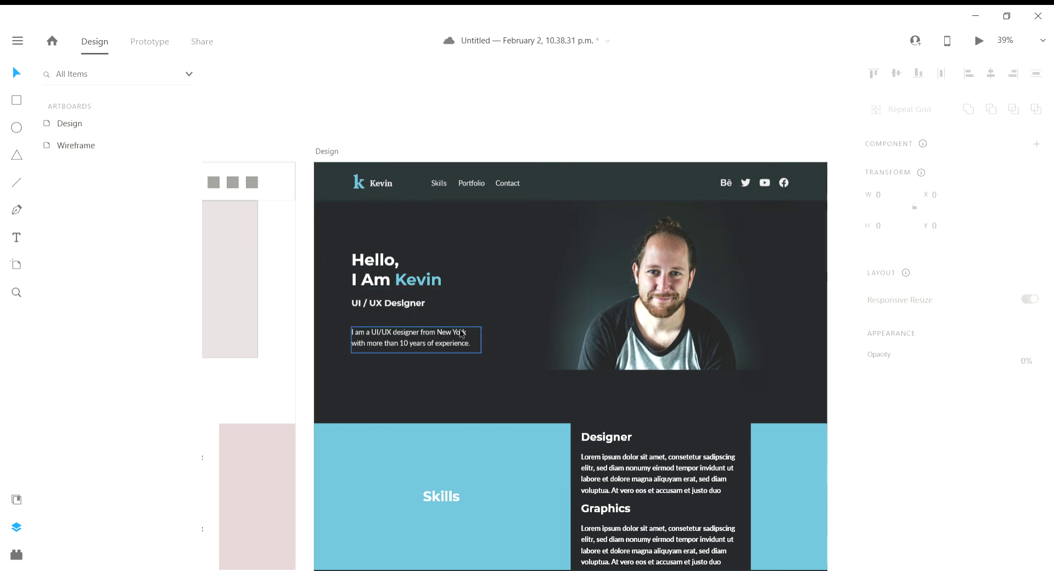
Step: Set the hero heading's font size to 70 and move the heading up to about Y 265, clear of the subtitle
{"action": "scroll", "coordinate": [447, 323], "scroll_direction": "up", "scroll_amount": 1}
{"action": "scroll", "coordinate": [447, 323], "scroll_direction": "up", "scroll_amount": 1}
{"action": "left_click", "coordinate": [401, 269]}
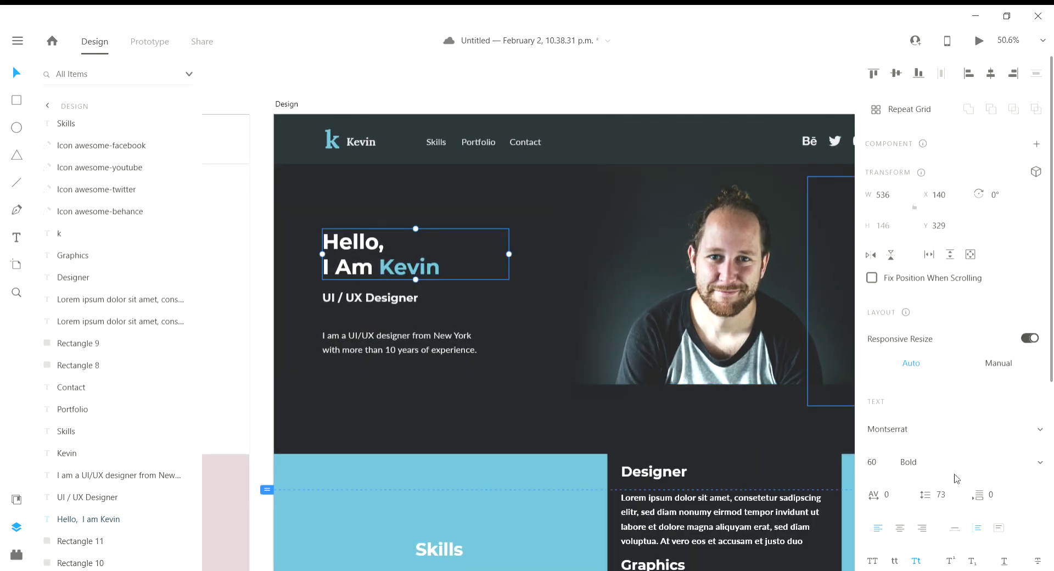
{"action": "left_click", "coordinate": [883, 466]}
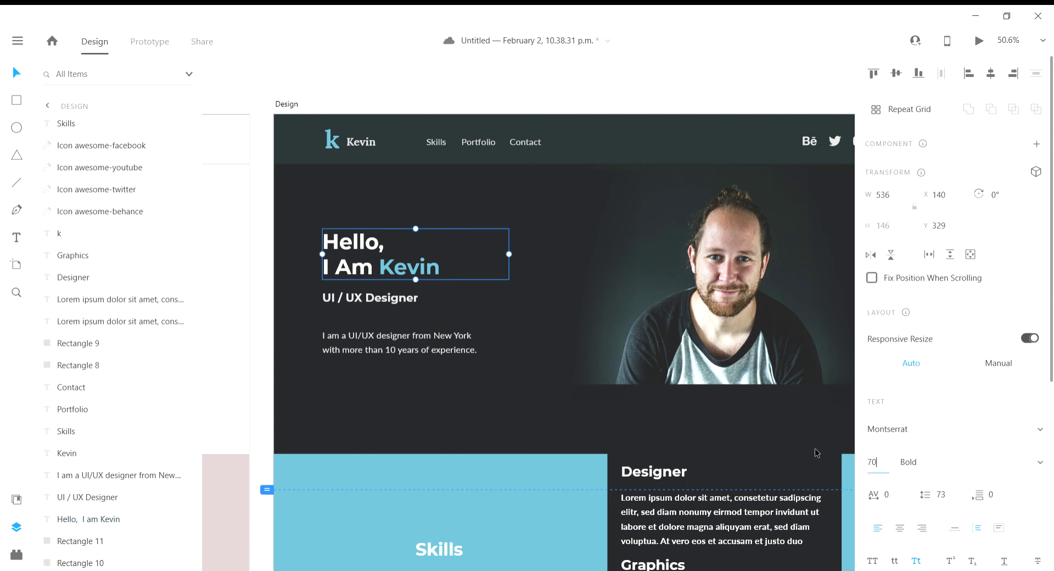
{"action": "type", "text": "70"}
{"action": "key", "text": "Return"}
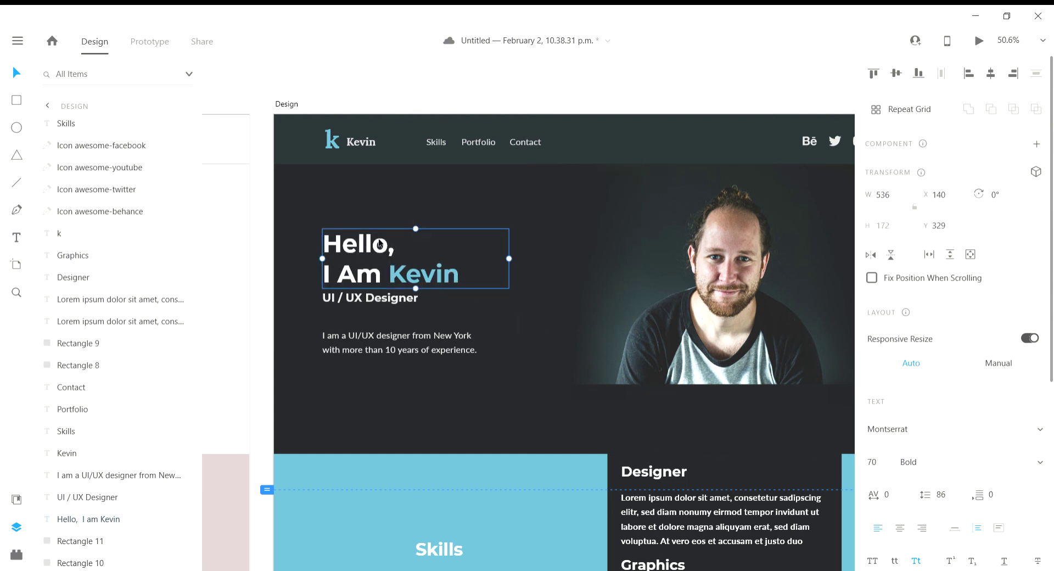
{"action": "left_click_drag", "start_coordinate": [369, 252], "coordinate": [375, 229]}
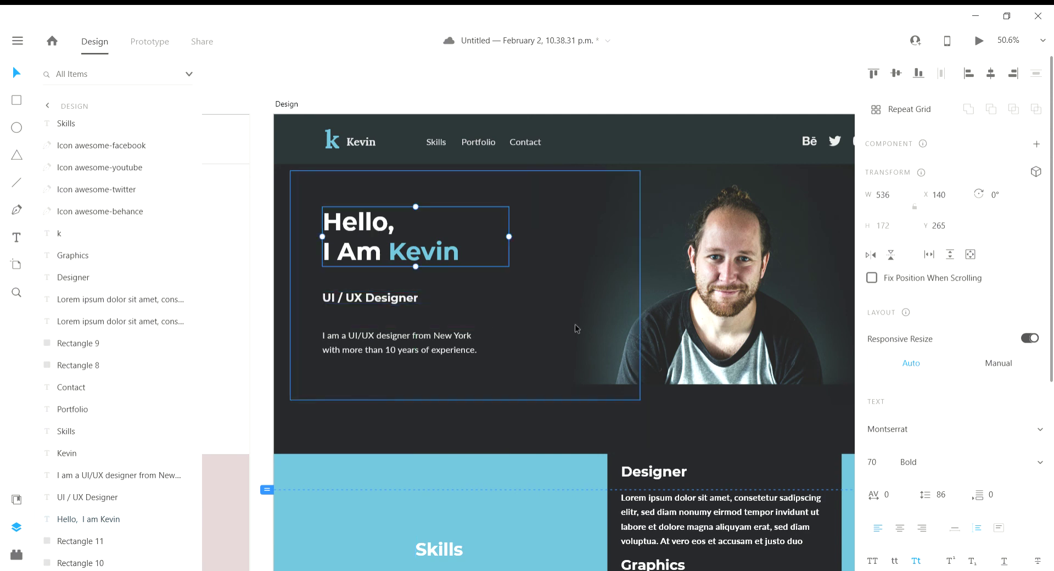
Step: Enlarge the portrait image proportionally from its lower-left corner to about 1009 by 666
{"action": "left_click", "coordinate": [689, 332]}
{"action": "left_click_drag", "start_coordinate": [709, 414], "coordinate": [475, 391]}
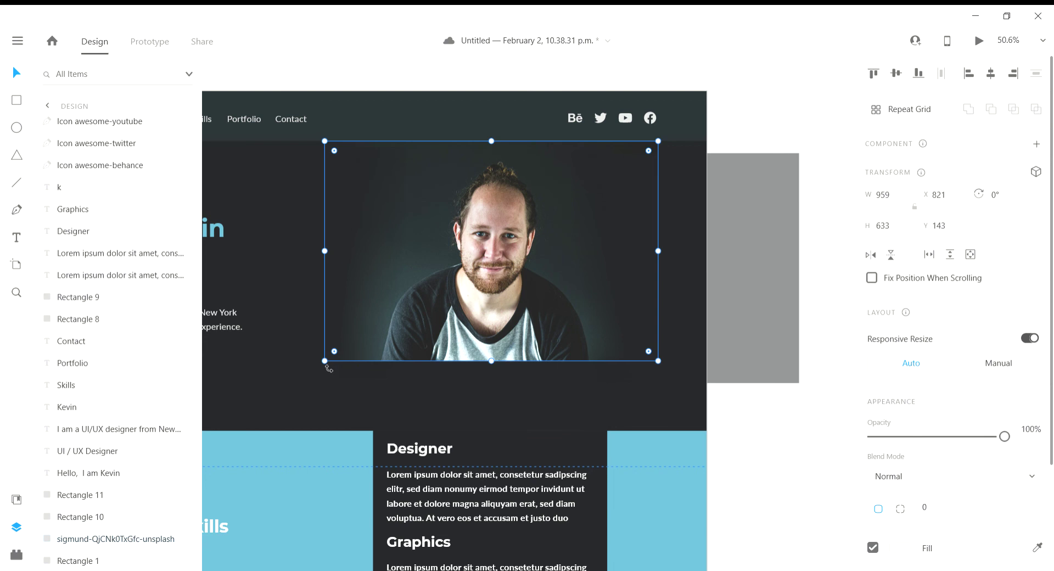
{"action": "left_click_drag", "start_coordinate": [326, 362], "coordinate": [306, 373]}
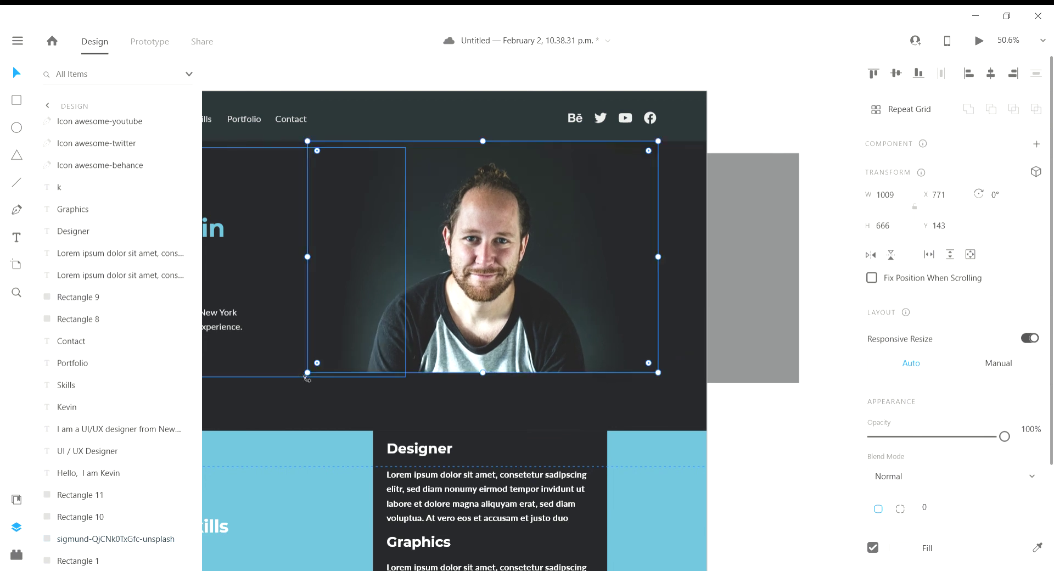
{"action": "key", "text": "Escape"}
Step: Move the hero heading, subtitle and paragraph lower and closer together, keeping their left alignment beside the portrait
{"action": "left_click_drag", "start_coordinate": [418, 411], "coordinate": [531, 389]}
{"action": "scroll", "coordinate": [522, 394], "scroll_direction": "down", "scroll_amount": 1}
{"action": "left_click_drag", "start_coordinate": [346, 317], "coordinate": [344, 332]}
{"action": "left_click_drag", "start_coordinate": [348, 240], "coordinate": [350, 260]}
{"action": "left_click_drag", "start_coordinate": [350, 295], "coordinate": [353, 293]}
{"action": "left_click_drag", "start_coordinate": [352, 337], "coordinate": [354, 328]}
{"action": "left_click", "coordinate": [354, 352]}
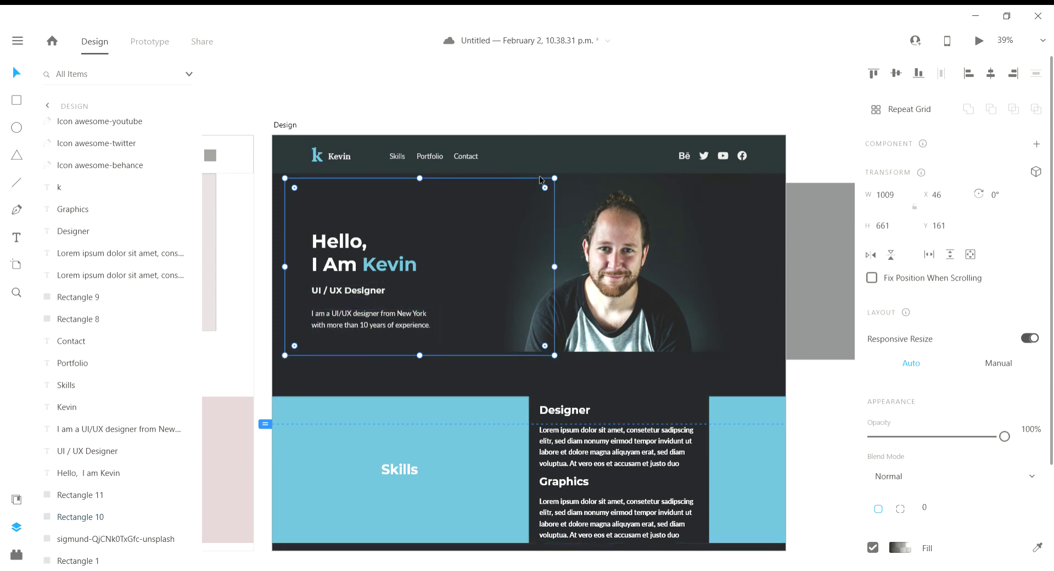
{"action": "key", "text": "Escape"}
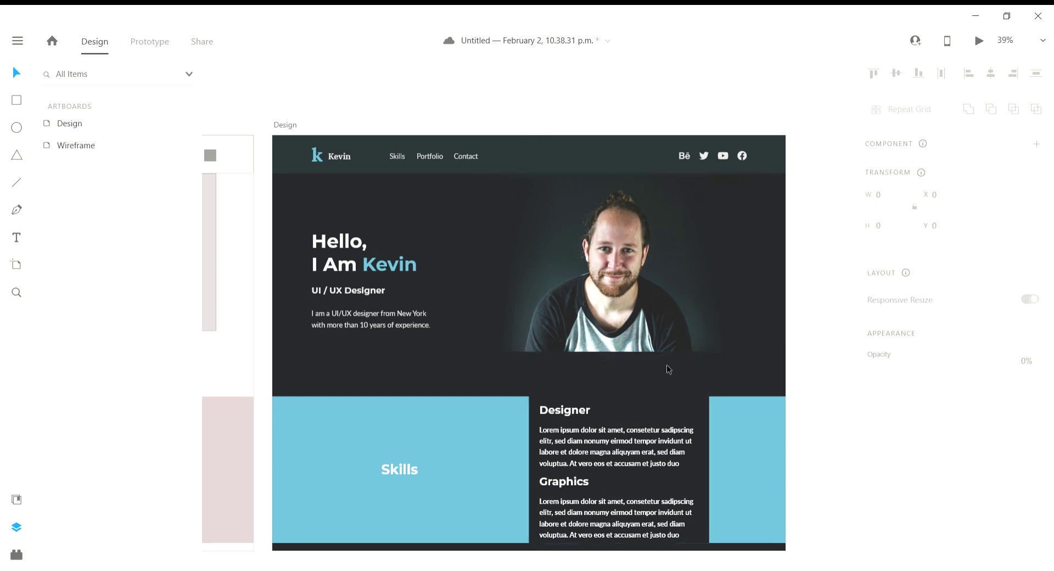
Step: Move the dark skills box together with its Designer and Graphics headings and paragraphs rightward to X 1128
{"action": "left_click_drag", "start_coordinate": [736, 419], "coordinate": [707, 342]}
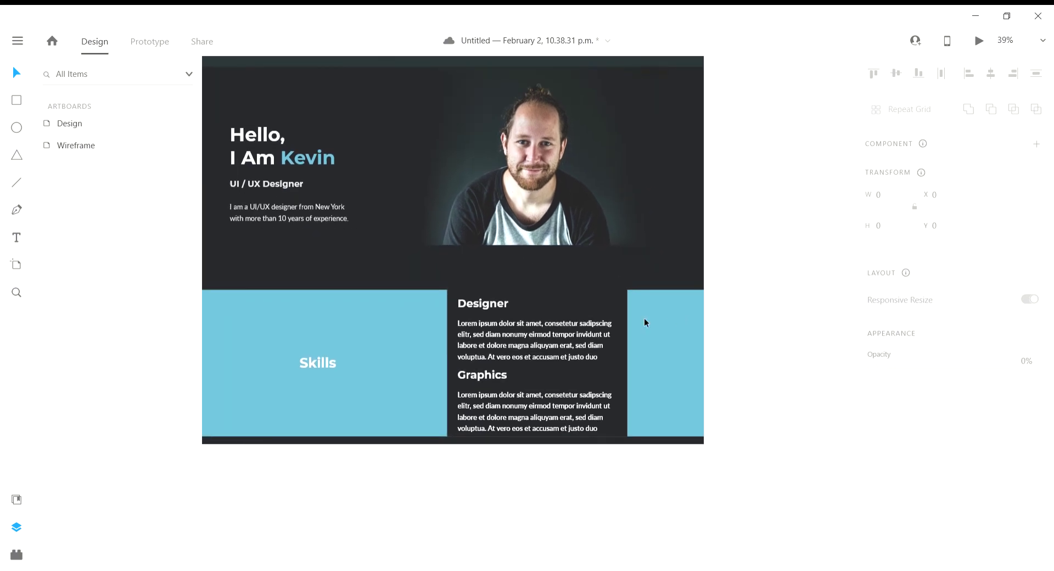
{"action": "left_click", "coordinate": [621, 301]}
{"action": "left_click", "coordinate": [505, 348], "text": "shift"}
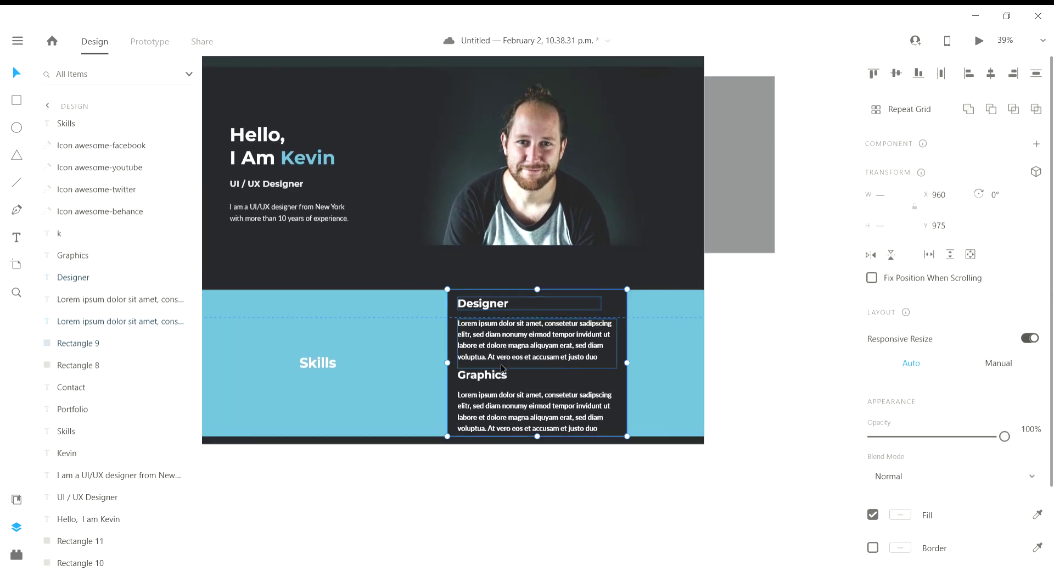
{"action": "left_click", "coordinate": [492, 379], "text": "shift"}
{"action": "left_click", "coordinate": [504, 422], "text": "shift"}
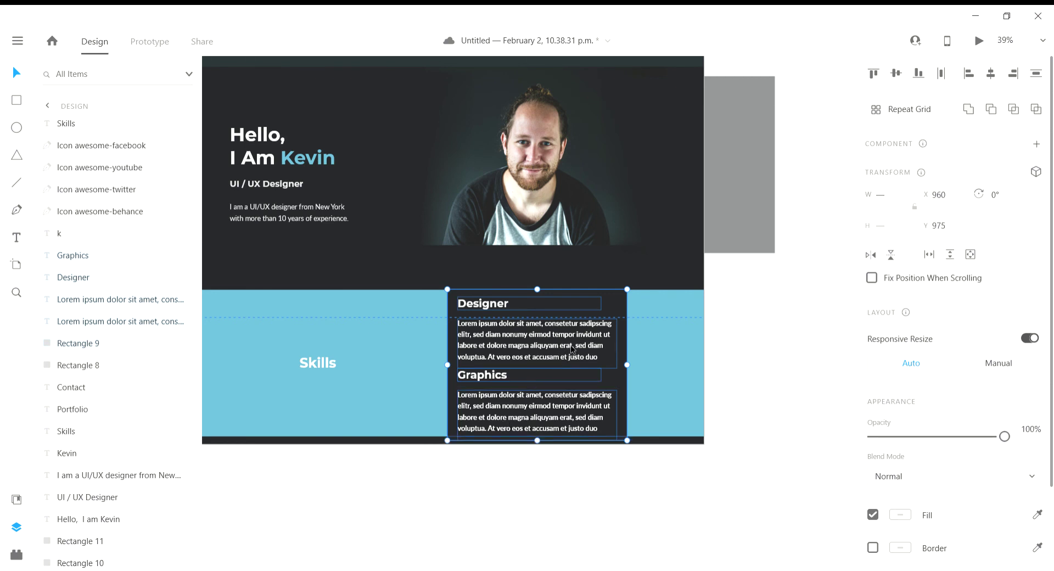
{"action": "left_click_drag", "start_coordinate": [573, 350], "coordinate": [615, 341]}
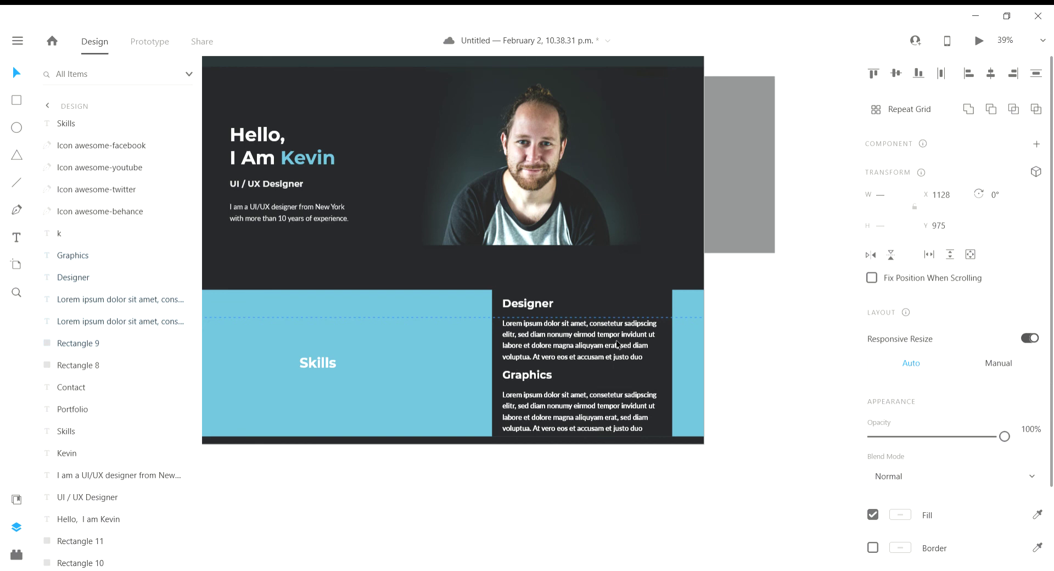
Step: Shift the Skills heading rightward to the middle of the blue area beside the dark box
{"action": "left_click_drag", "start_coordinate": [326, 363], "coordinate": [356, 366]}
{"action": "scroll", "coordinate": [356, 366], "scroll_direction": "down", "scroll_amount": 3}
{"action": "left_click", "coordinate": [671, 384]}
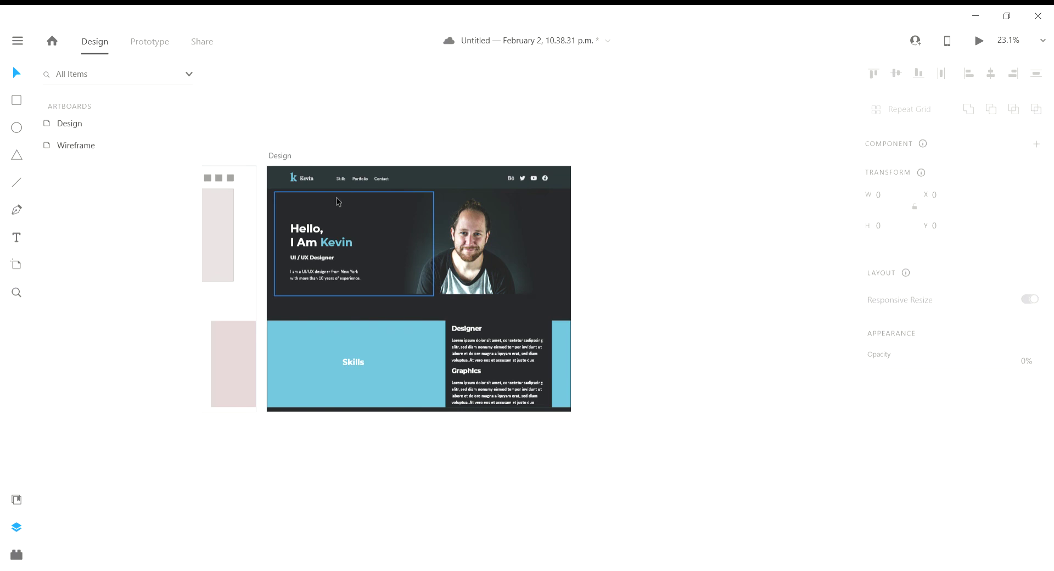
Step: Make the Design artboard the home screen of a prototype flow and save the document
{"action": "left_click", "coordinate": [280, 156]}
{"action": "left_click", "coordinate": [202, 42]}
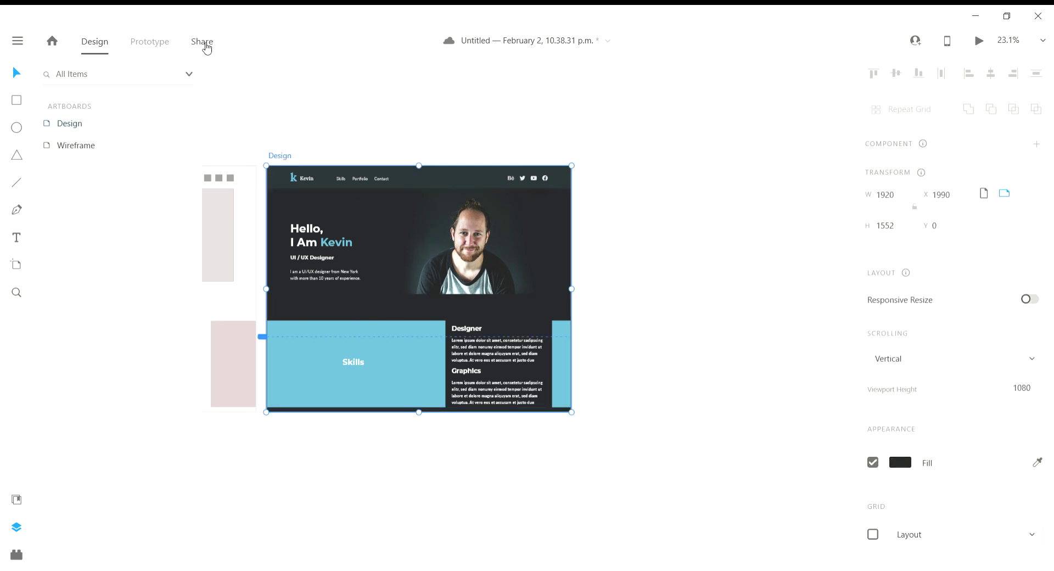
{"action": "left_click", "coordinate": [150, 44]}
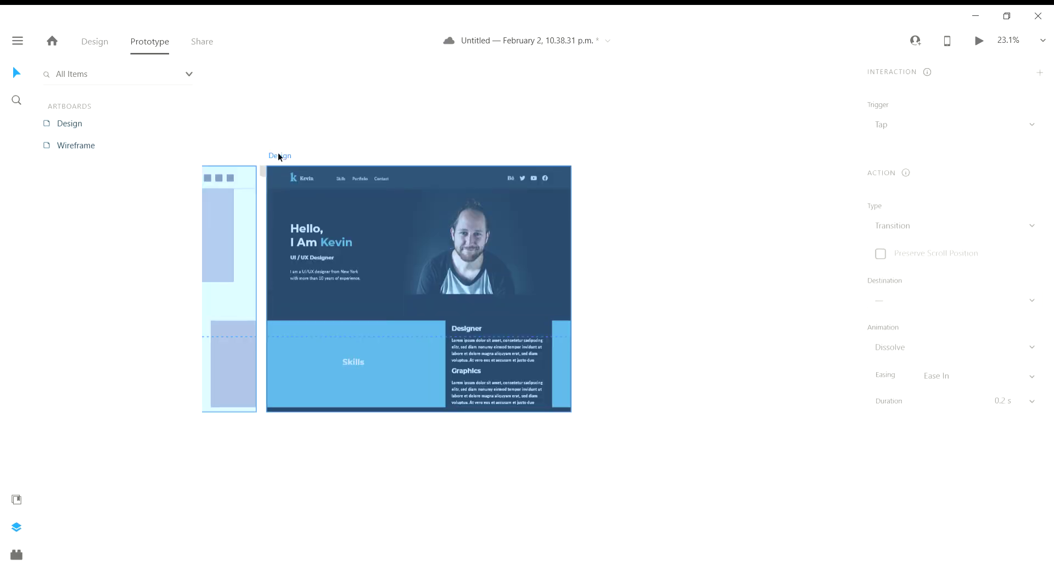
{"action": "left_click", "coordinate": [264, 173]}
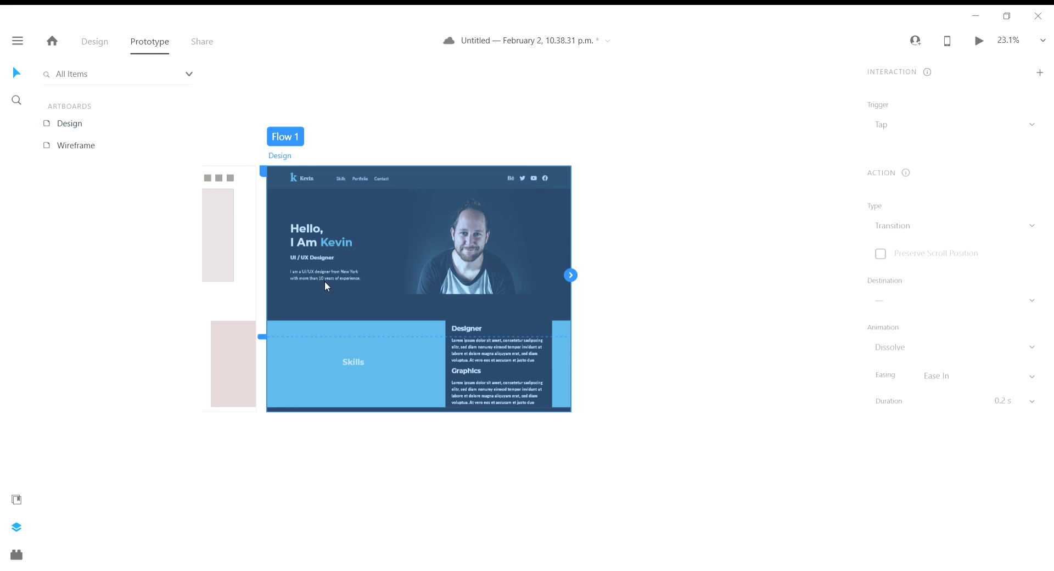
{"action": "key", "text": "ctrl+s"}
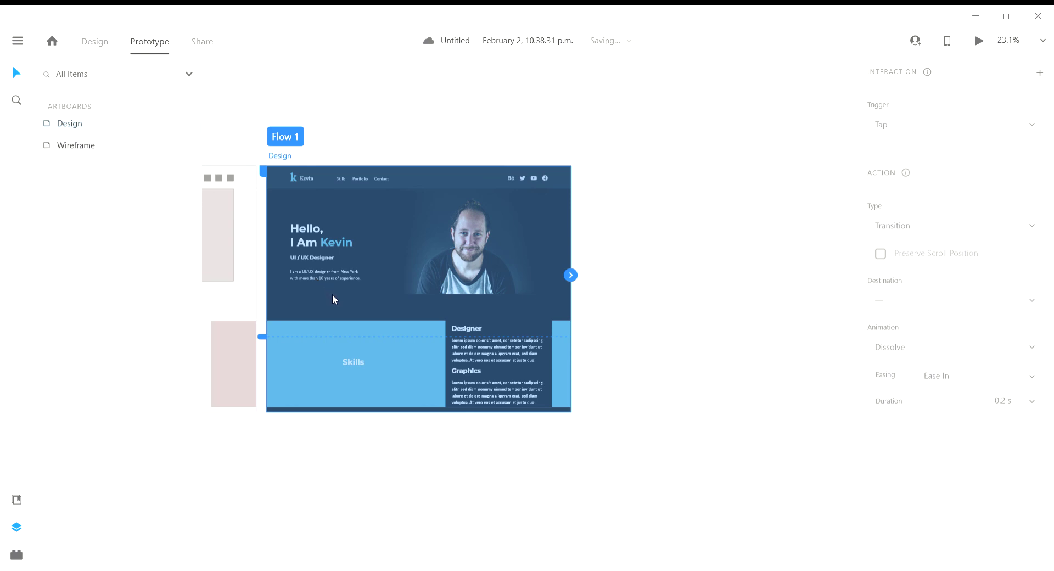